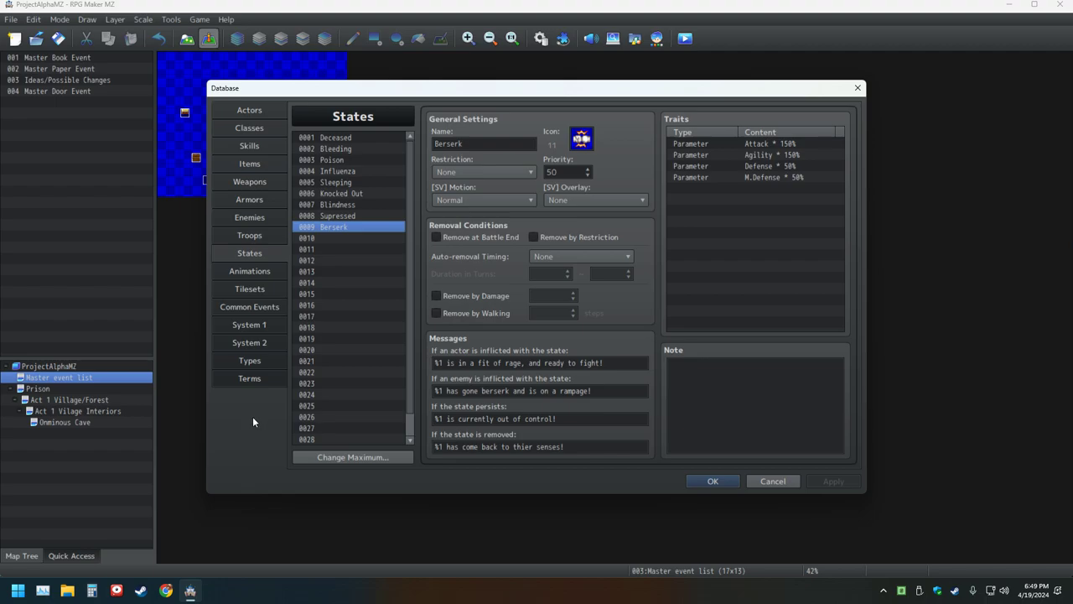
# Step: Add an Ex-Parameter Hit Rate -15% trait to the Berserk state
pyautogui.doubleClick(731, 192)
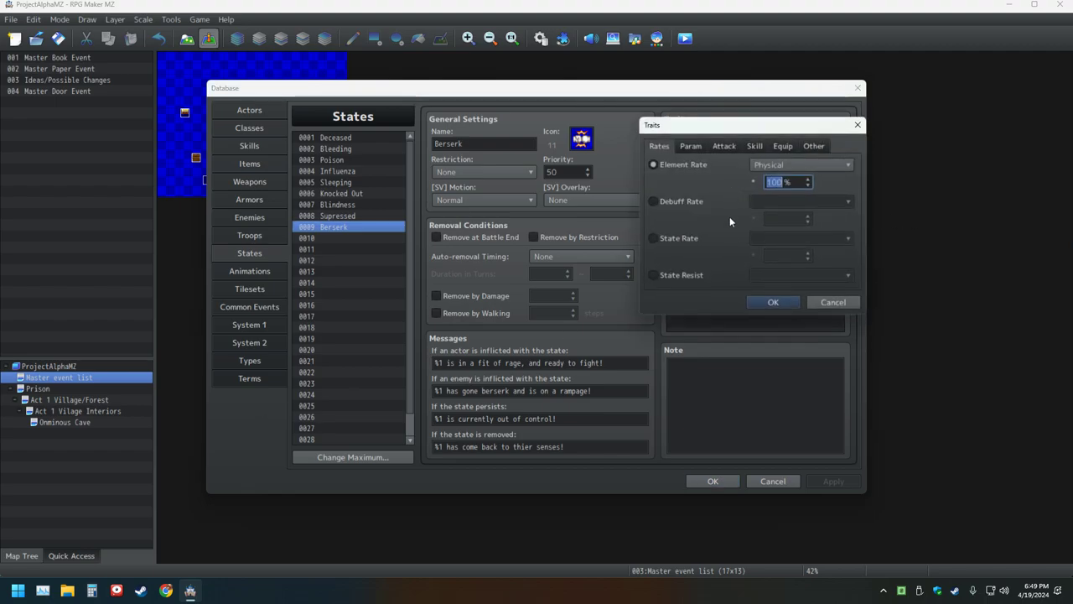
pyautogui.click(686, 146)
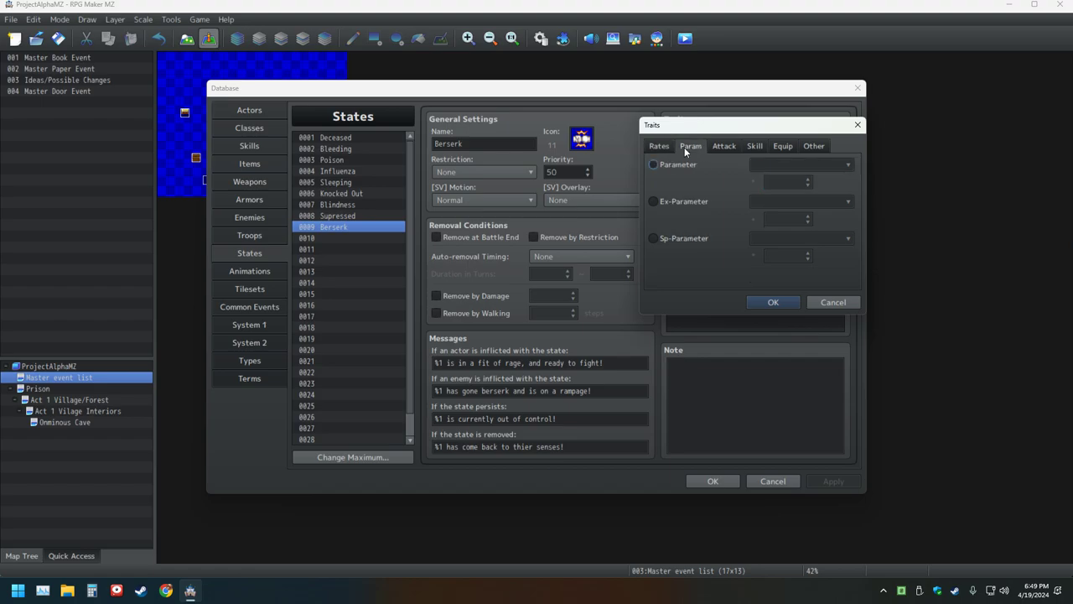
pyautogui.click(693, 242)
pyautogui.click(838, 242)
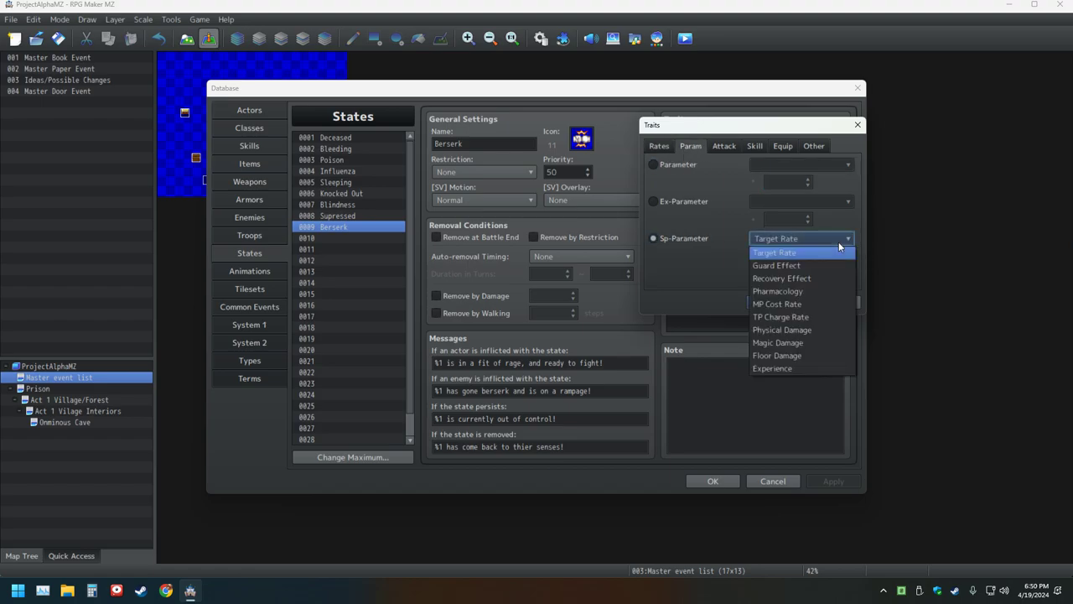
pyautogui.click(840, 249)
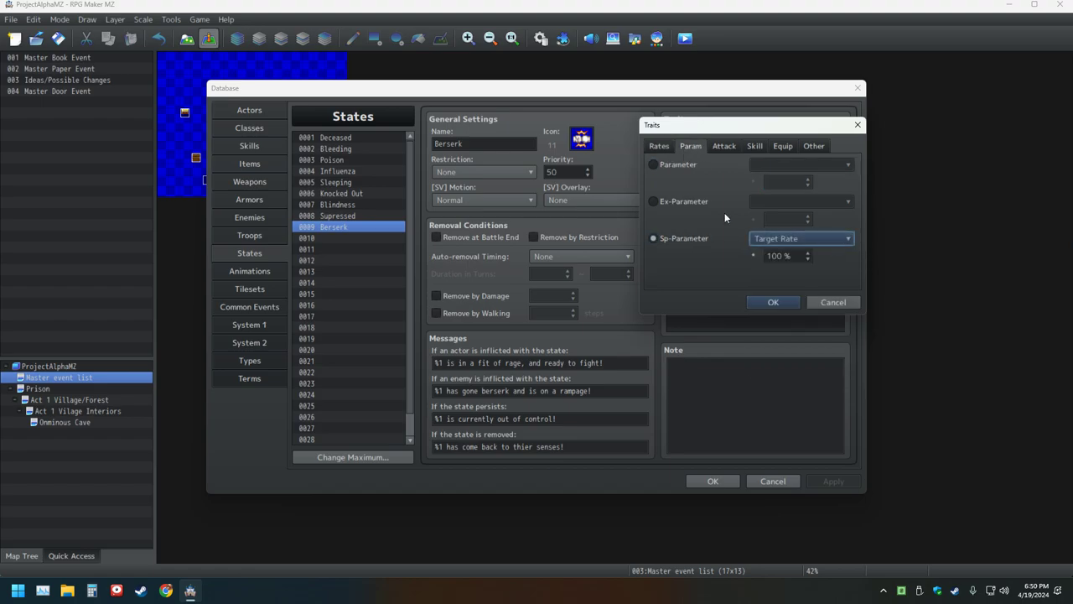
pyautogui.click(709, 202)
pyautogui.click(843, 202)
pyautogui.click(799, 215)
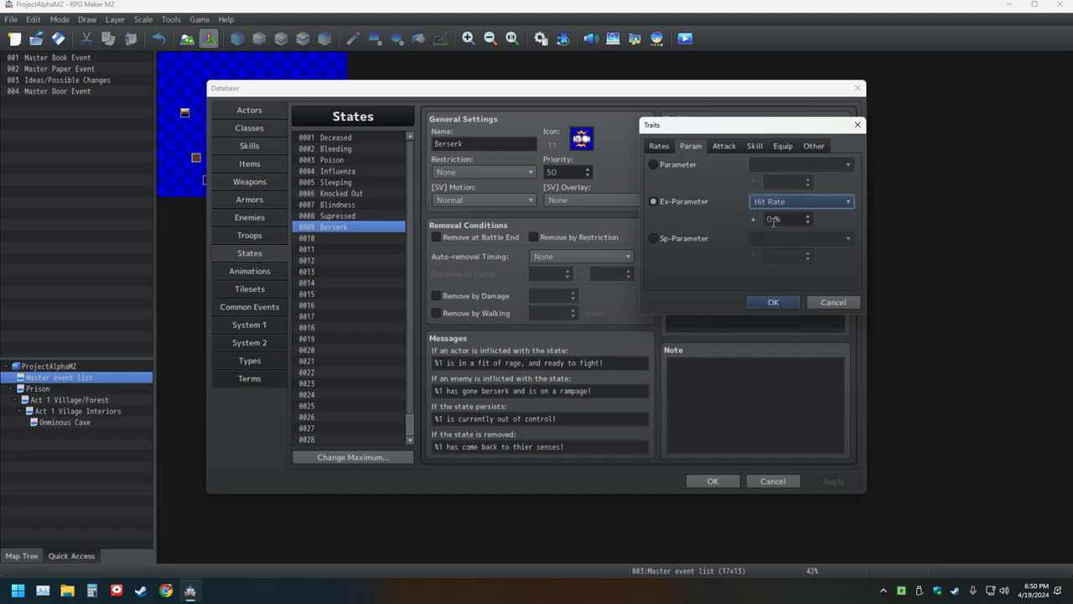
pyautogui.doubleClick(771, 219)
pyautogui.write('-')
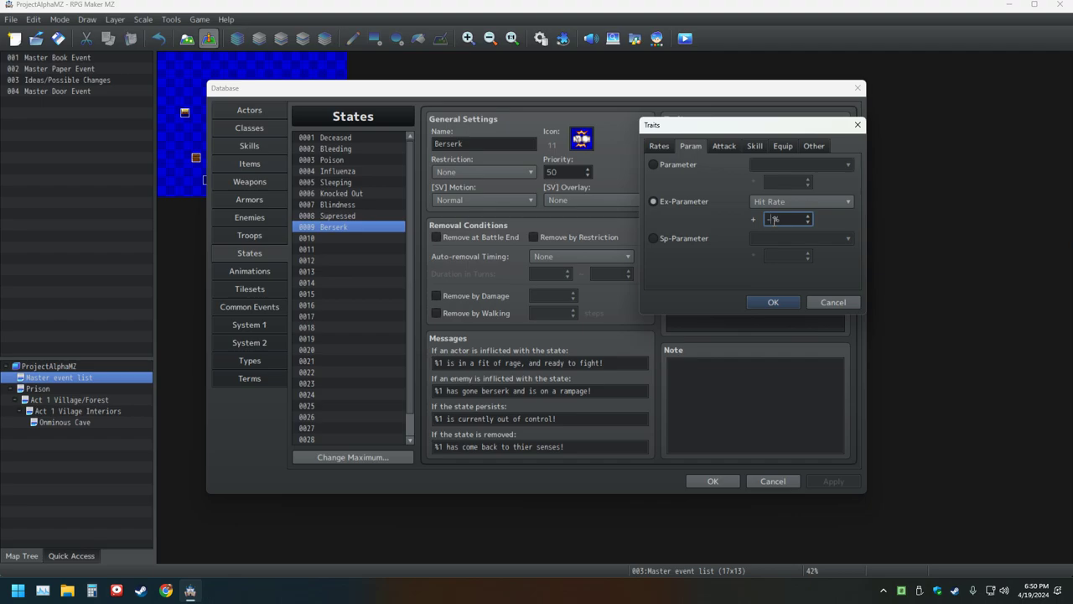
pyautogui.write('15')
pyautogui.press('Return')
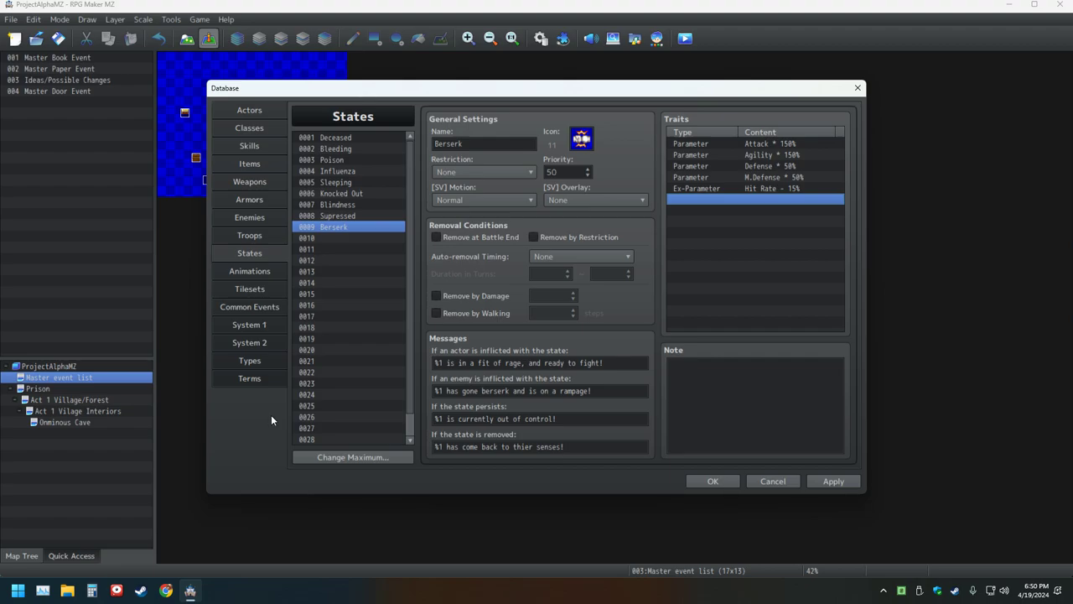
# Step: Make Bleeding auto-remove at Turn End after 5 ~ 10 turns
pyautogui.click(335, 150)
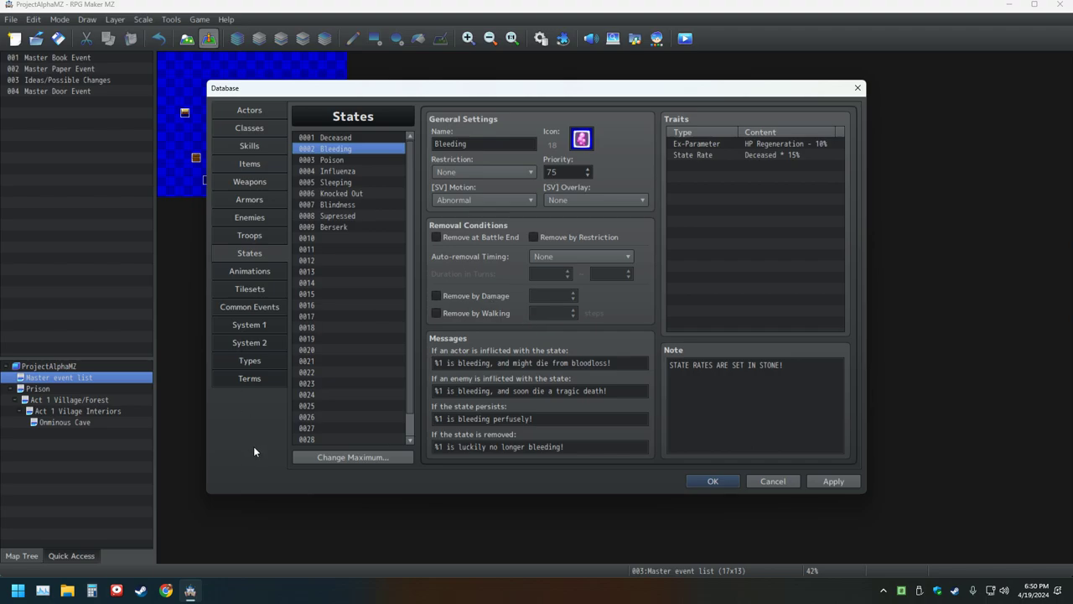
pyautogui.click(573, 257)
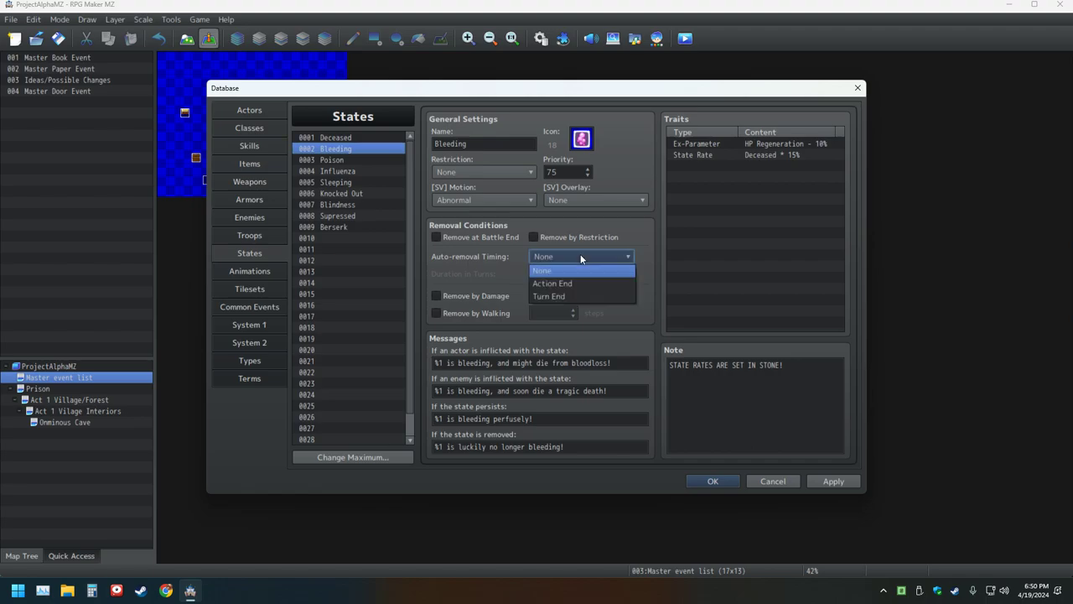
pyautogui.click(560, 296)
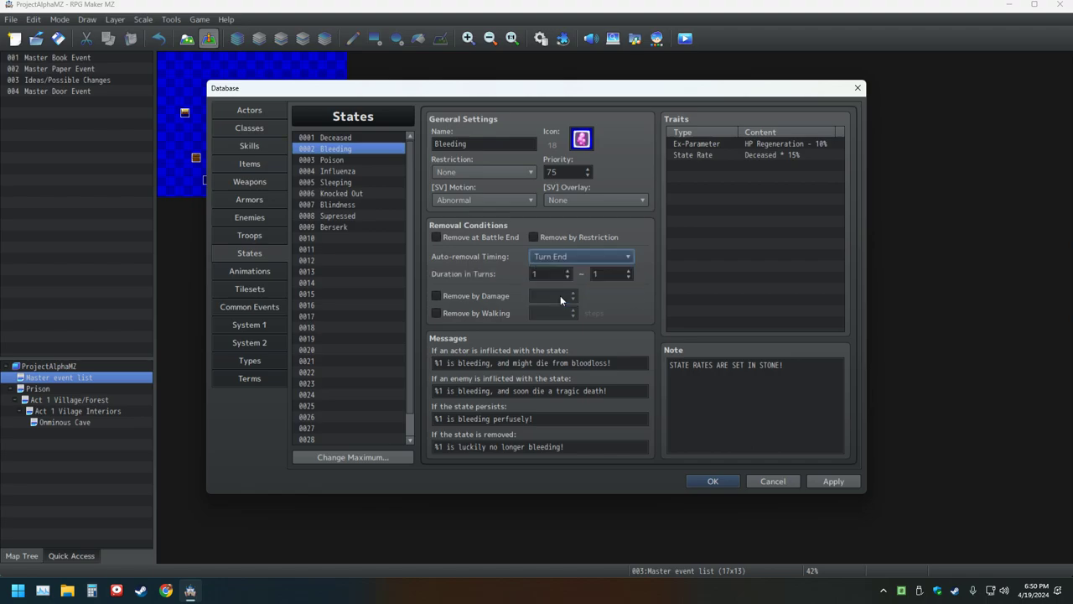
pyautogui.doubleClick(550, 275)
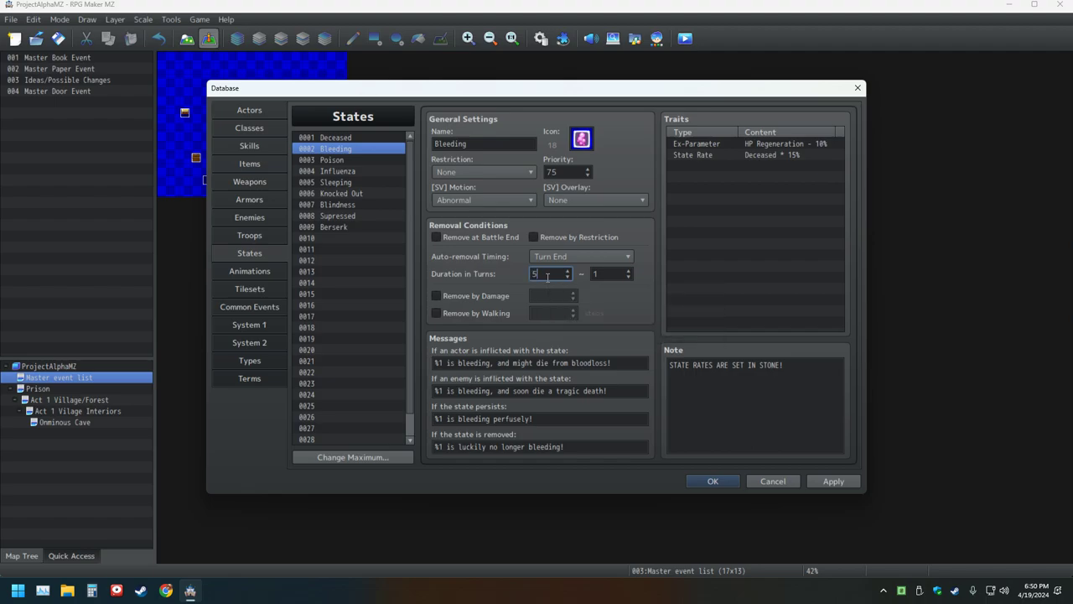
pyautogui.write('5')
pyautogui.press('Tab')
pyautogui.write('10')
# Step: Make Poison auto-remove after a 5 ~ 10 turn duration
pyautogui.click(337, 159)
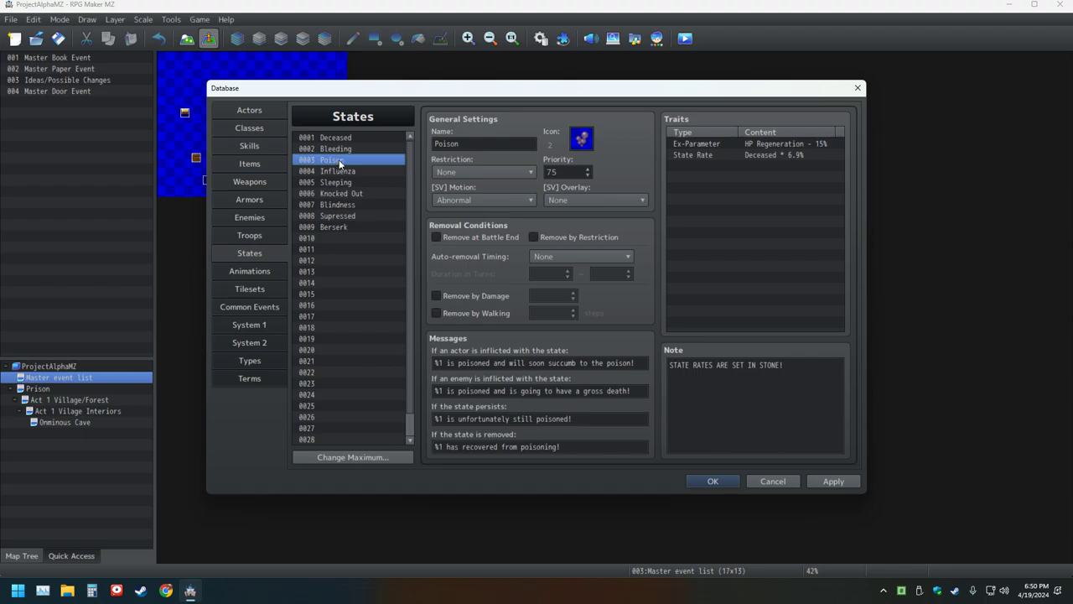
pyautogui.click(570, 257)
pyautogui.click(565, 285)
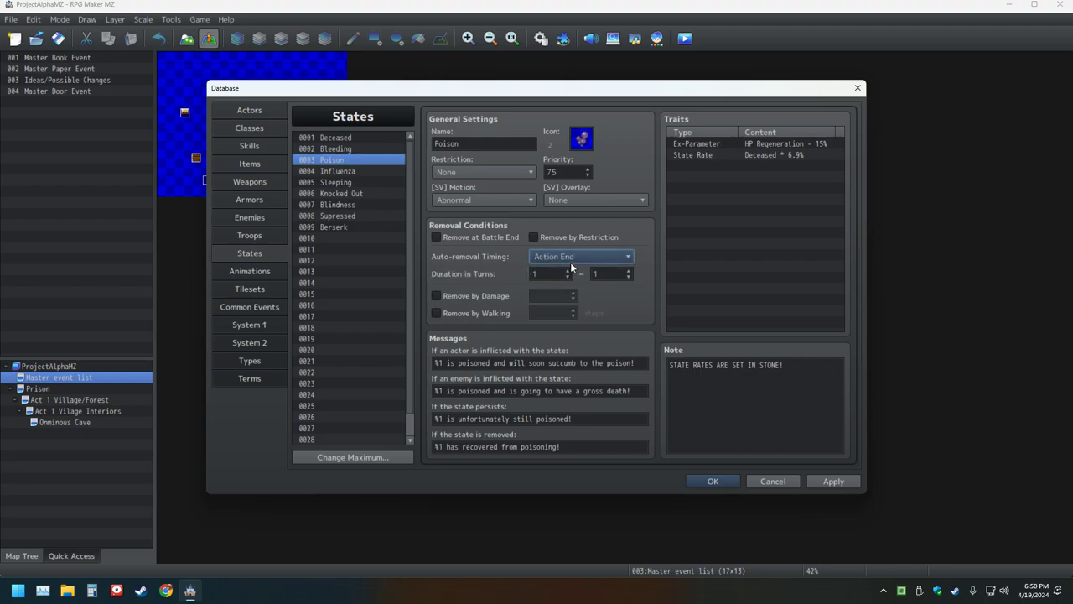
pyautogui.click(560, 274)
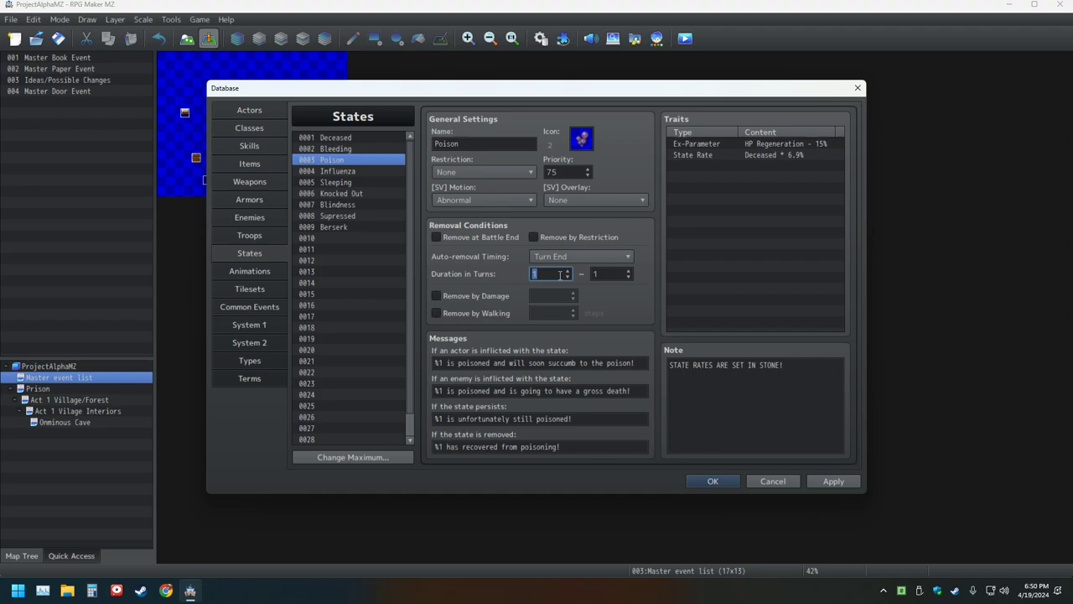
pyautogui.write('5')
pyautogui.press('Tab')
pyautogui.write('10')
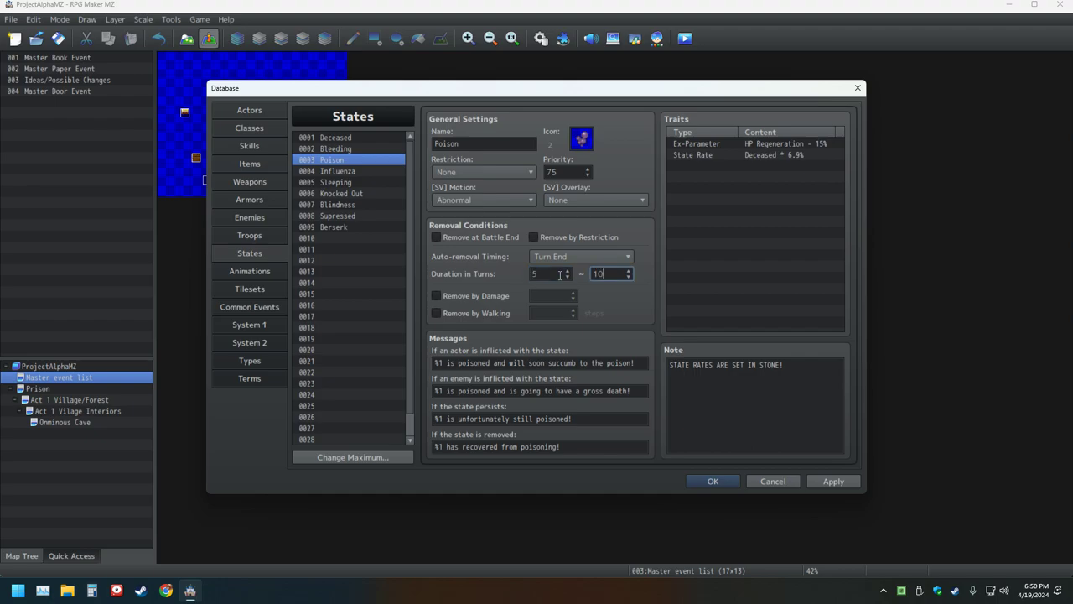
# Step: Set Influenza to wear off at Turn End after 5 ~ 10 turns
pyautogui.click(369, 172)
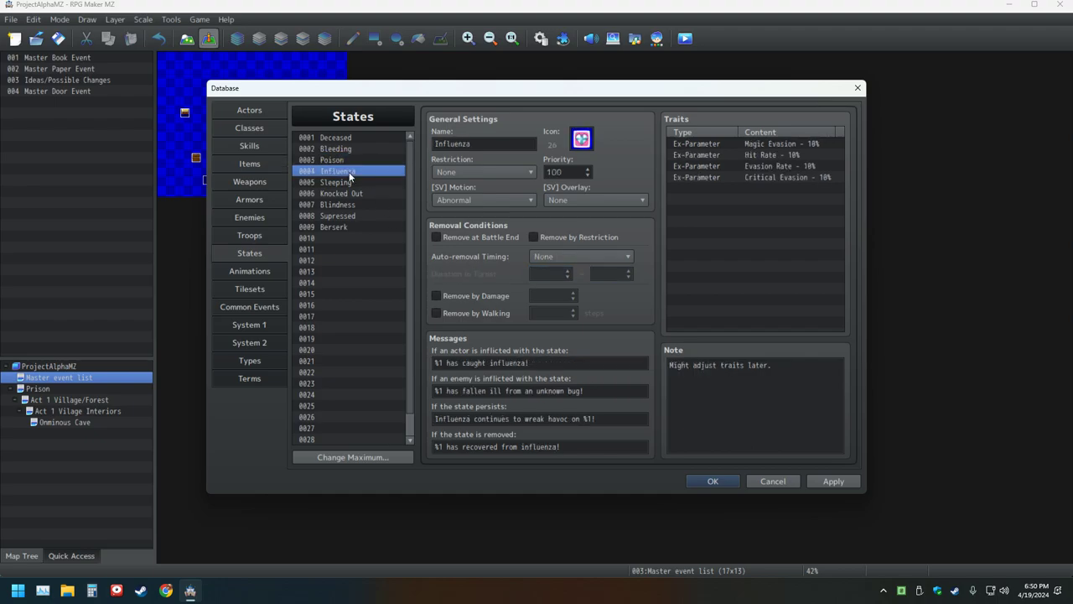
pyautogui.click(554, 258)
pyautogui.click(552, 297)
pyautogui.click(554, 276)
pyautogui.write('5')
pyautogui.press('Tab')
pyautogui.write('10')
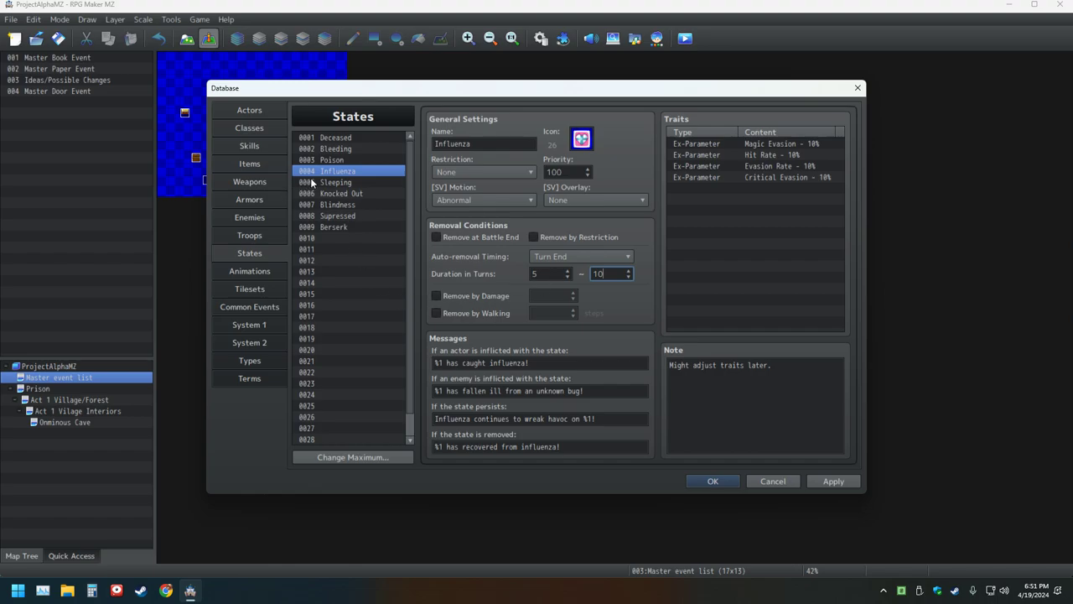
# Step: Set Sleeping to wear off at Turn End lasting 5 ~ 10 turns
pyautogui.click(335, 182)
pyautogui.click(604, 258)
pyautogui.click(564, 296)
pyautogui.doubleClick(556, 275)
pyautogui.write('5')
pyautogui.press('Tab')
pyautogui.write('10')
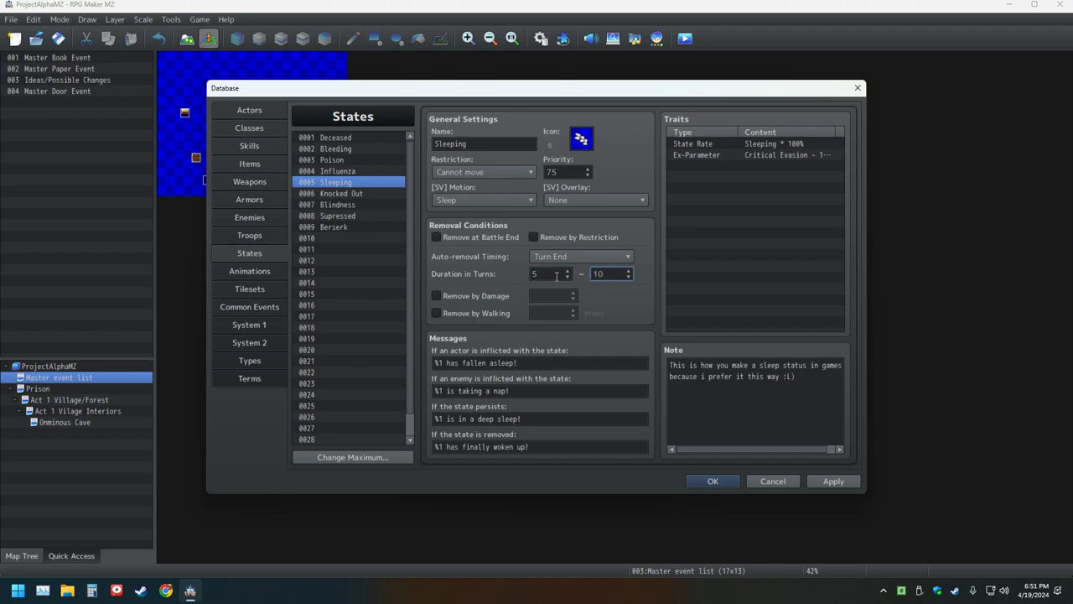
# Step: Make Knocked Out auto-remove at Turn End after 5 ~ 10 turns
pyautogui.click(346, 193)
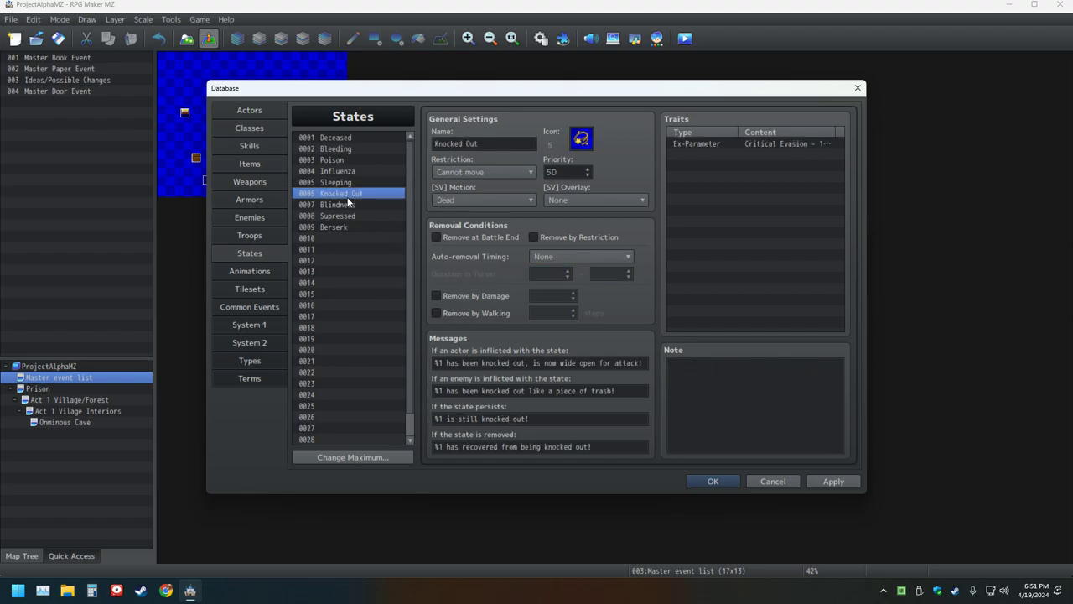
pyautogui.click(581, 256)
pyautogui.click(561, 293)
pyautogui.doubleClick(552, 275)
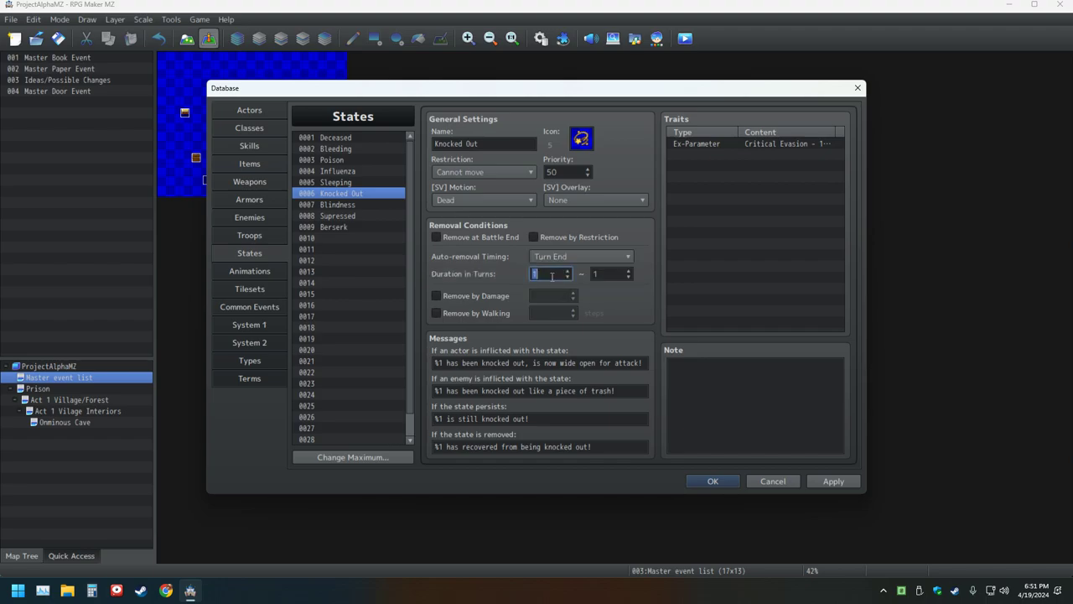
pyautogui.write('5')
pyautogui.press('Tab')
pyautogui.write('10')
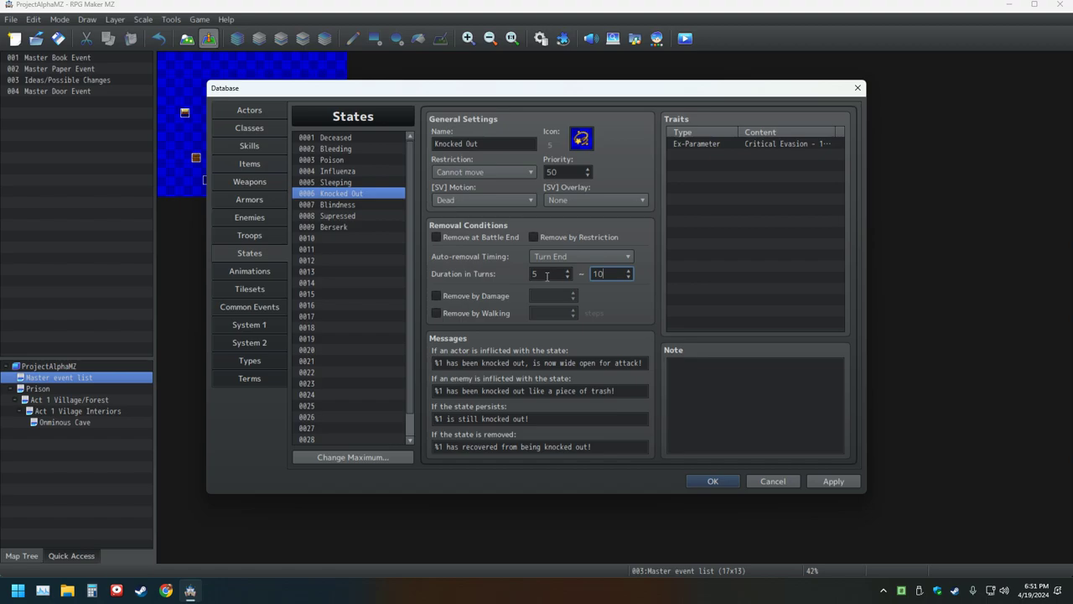
# Step: Set Blindness to wear off at Turn End after 5 ~ 10 turns
pyautogui.click(346, 207)
pyautogui.click(562, 257)
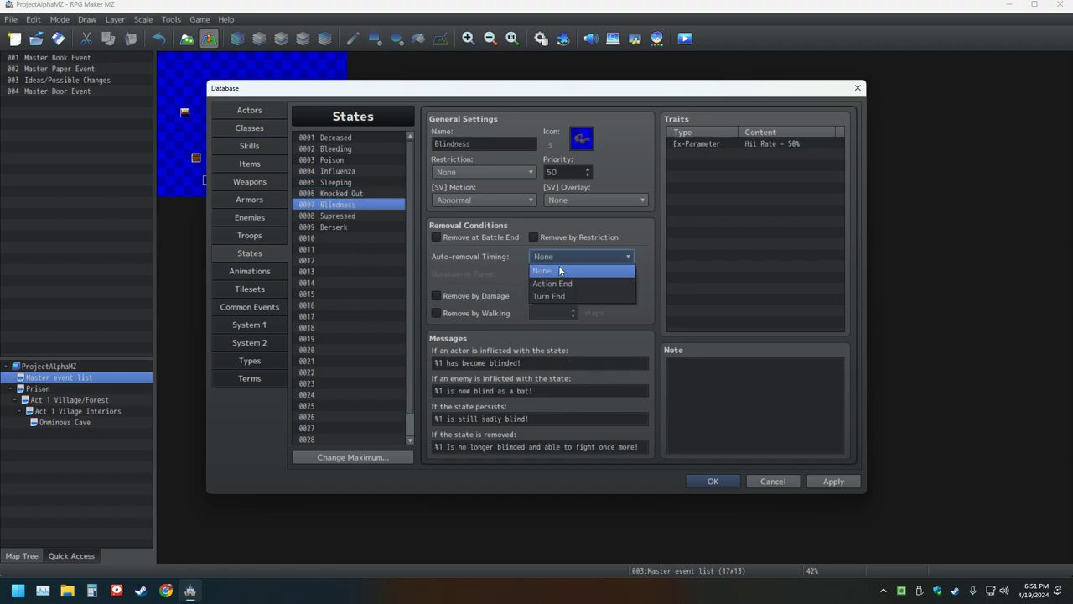
pyautogui.click(570, 292)
pyautogui.click(560, 273)
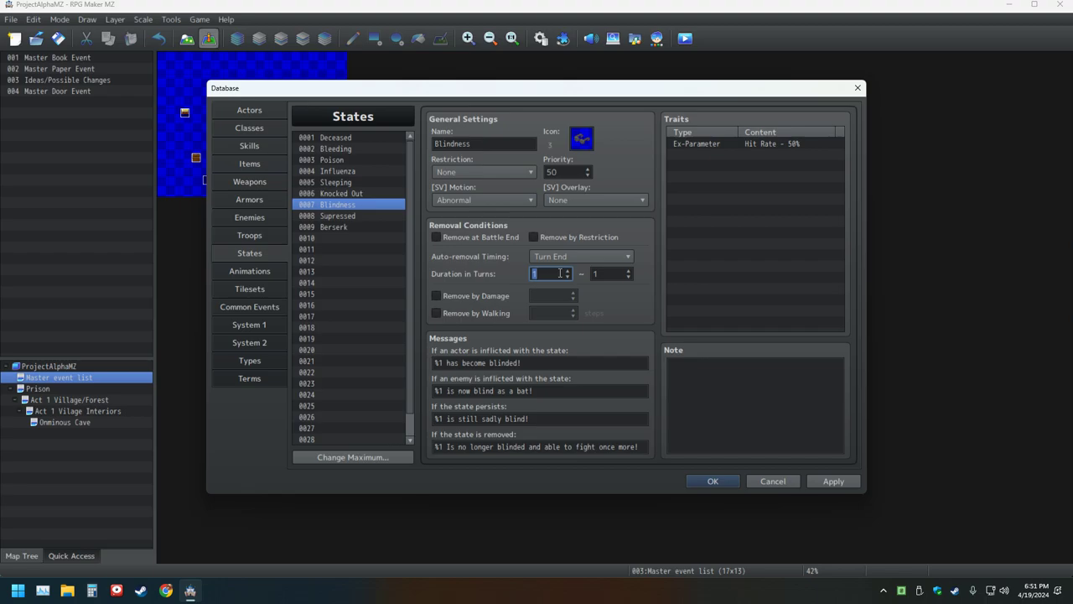
pyautogui.write('5')
pyautogui.press('Tab')
pyautogui.write('10')
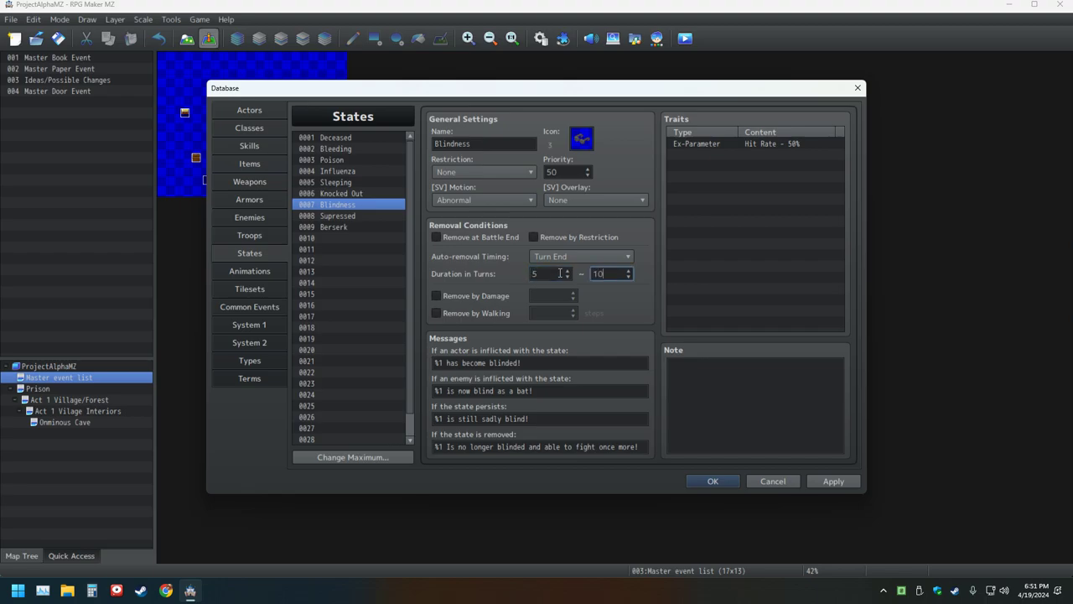
# Step: Set Supressed to wear off at Turn End lasting 5 ~ 10 turns
pyautogui.click(329, 216)
pyautogui.click(560, 256)
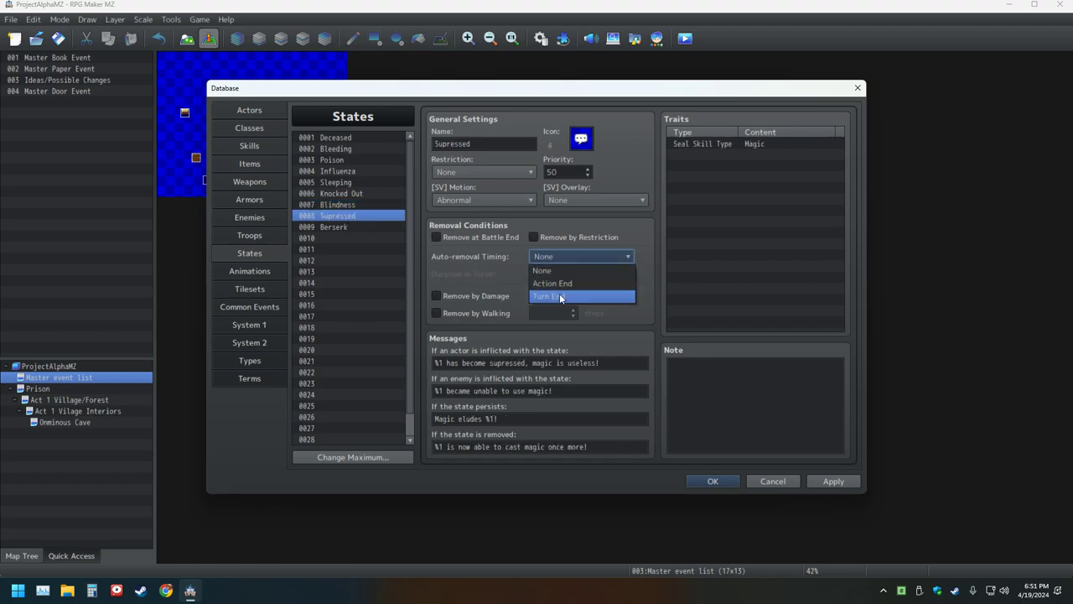
pyautogui.click(559, 295)
pyautogui.write('5')
pyautogui.press('Tab')
pyautogui.write('10')
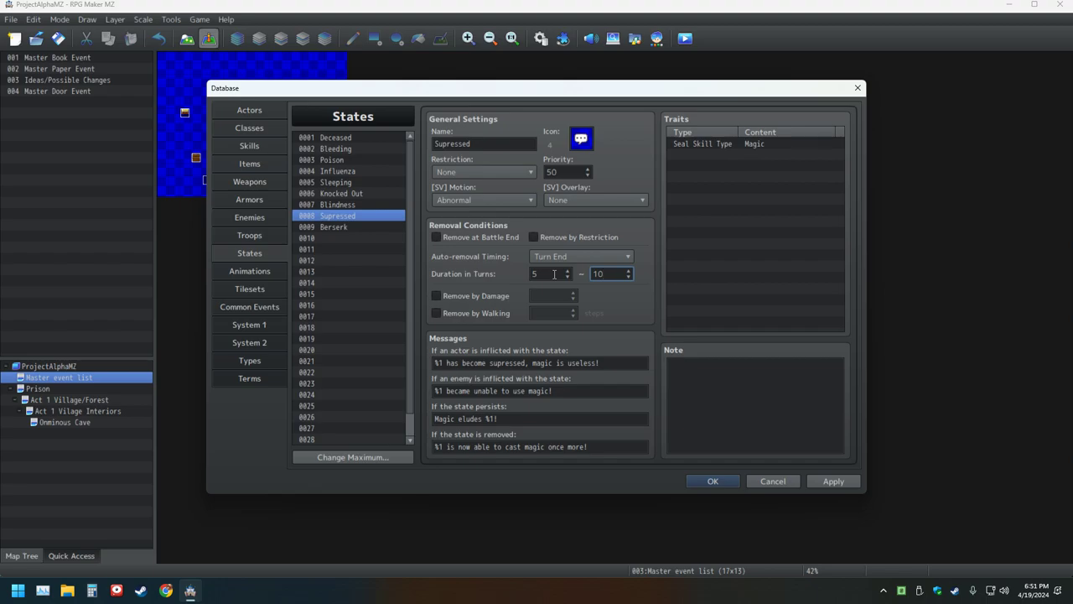
# Step: Give Berserk Turn End auto-removal with a 5 ~ 10 turn duration
pyautogui.click(357, 227)
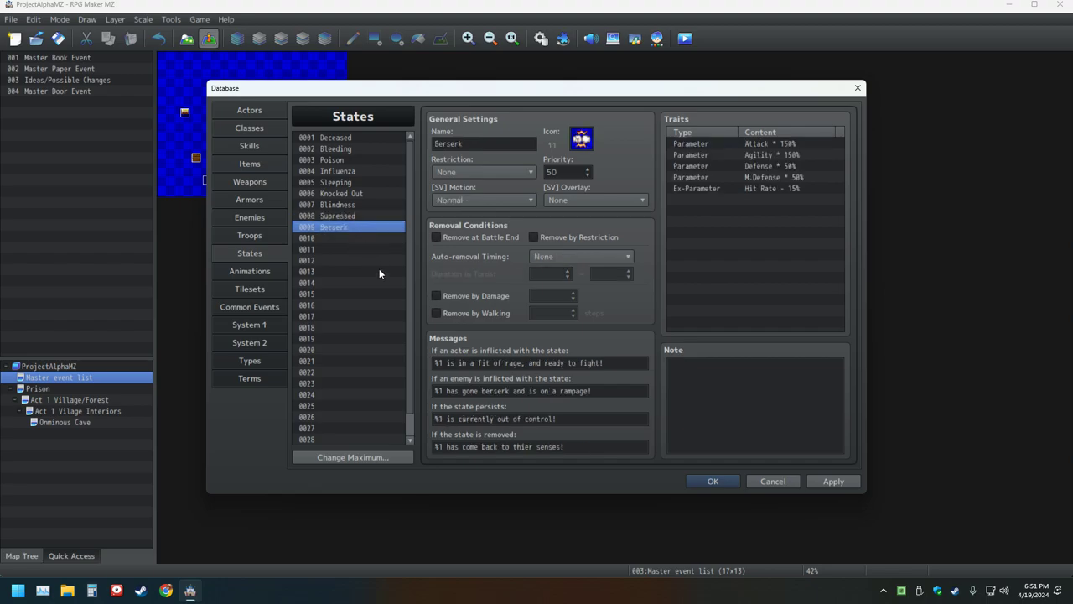
pyautogui.click(587, 257)
pyautogui.click(568, 288)
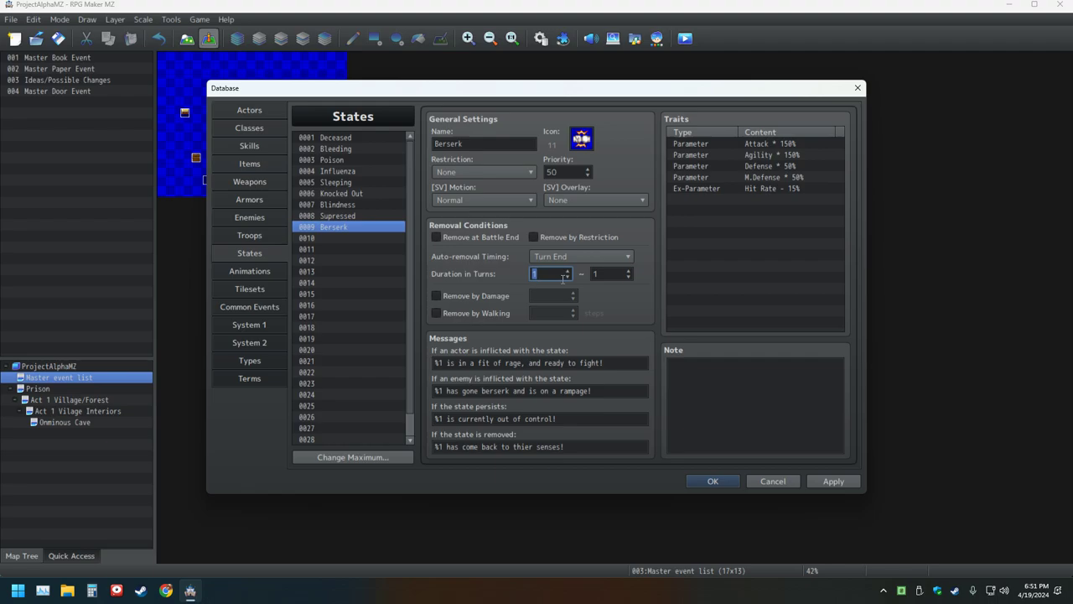
pyautogui.write('5')
pyautogui.press('Tab')
pyautogui.write('1')
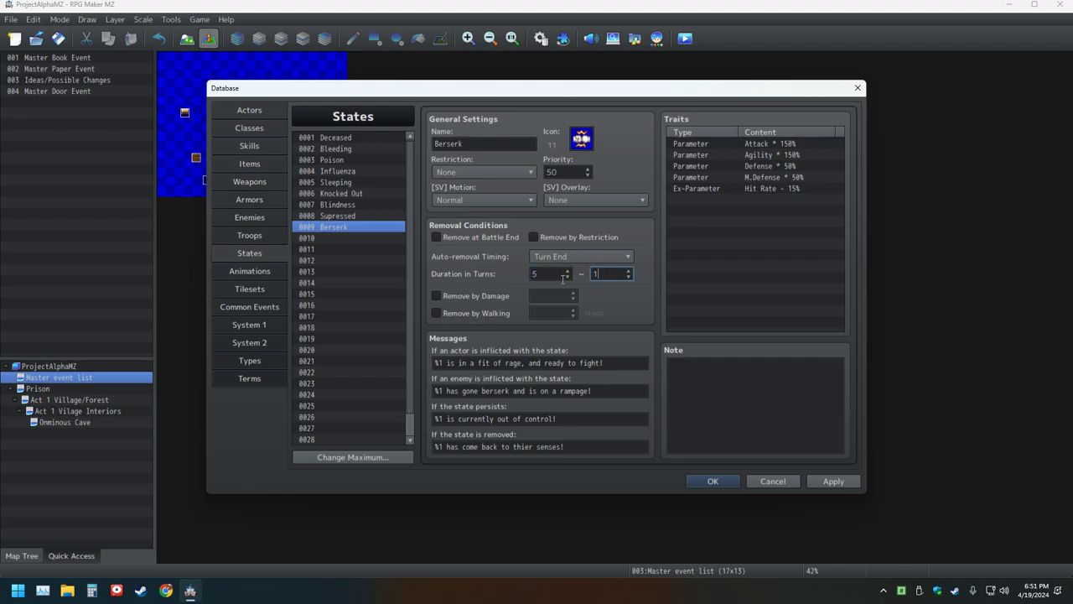
pyautogui.write('0')
# Step: Save and close the Database, then reopen it and return to Berserk in States
pyautogui.click(735, 481)
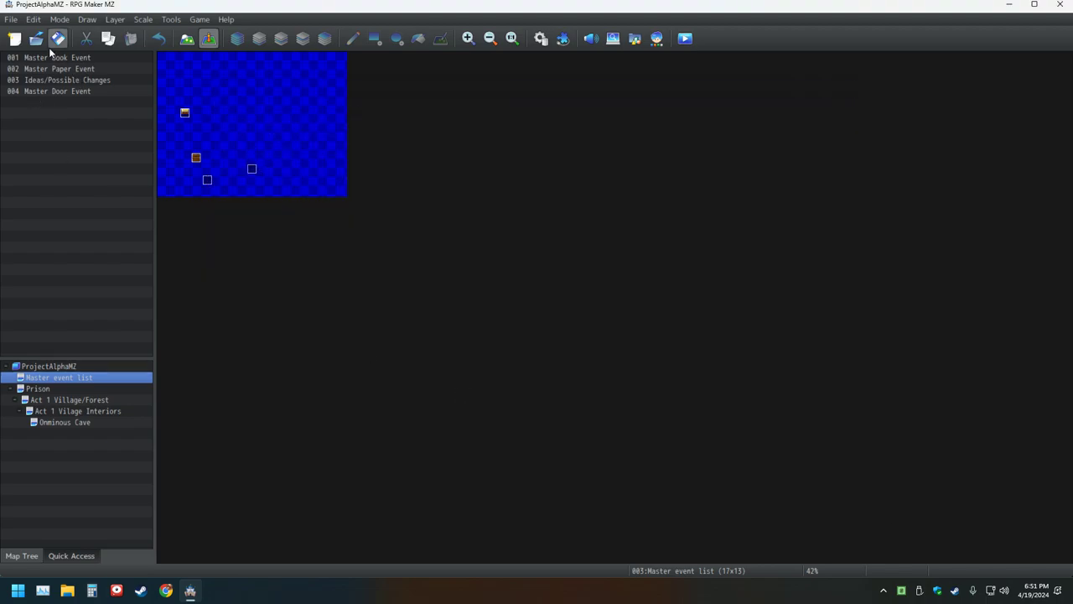
pyautogui.click(541, 39)
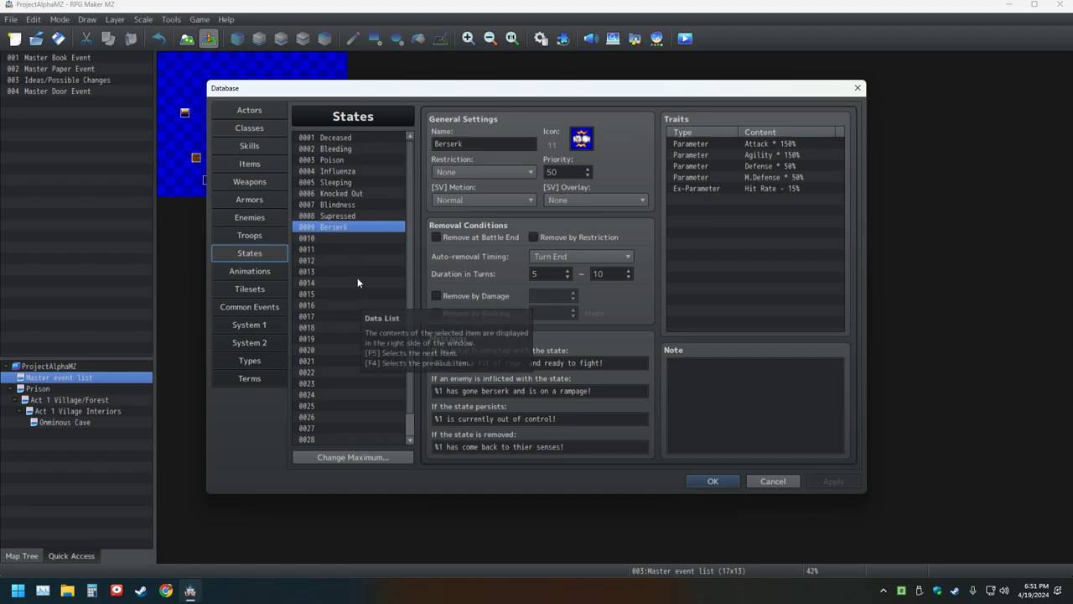
pyautogui.click(344, 138)
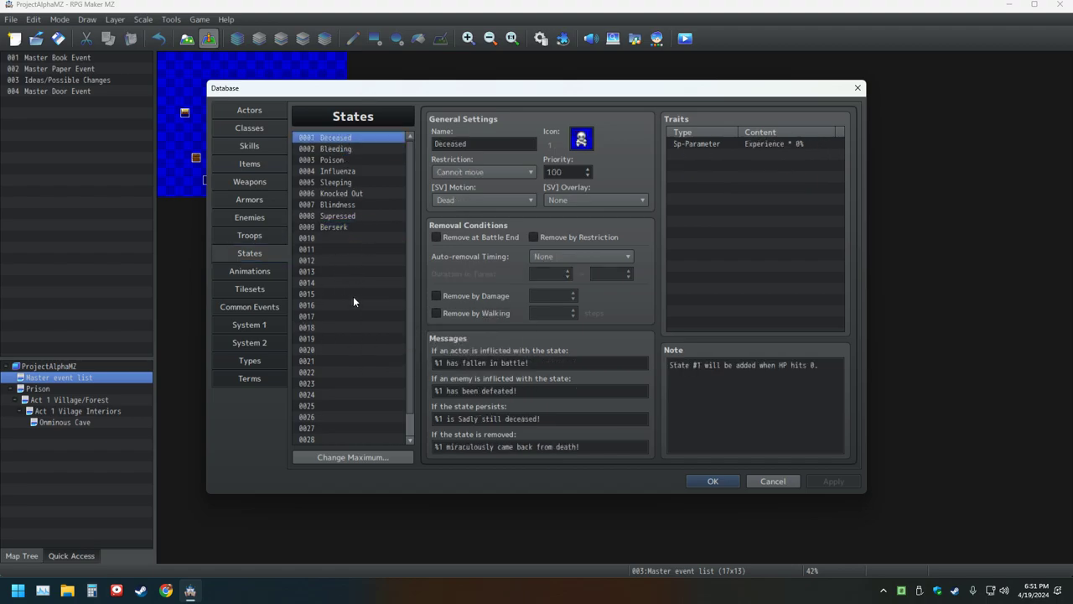
pyautogui.press('Down')
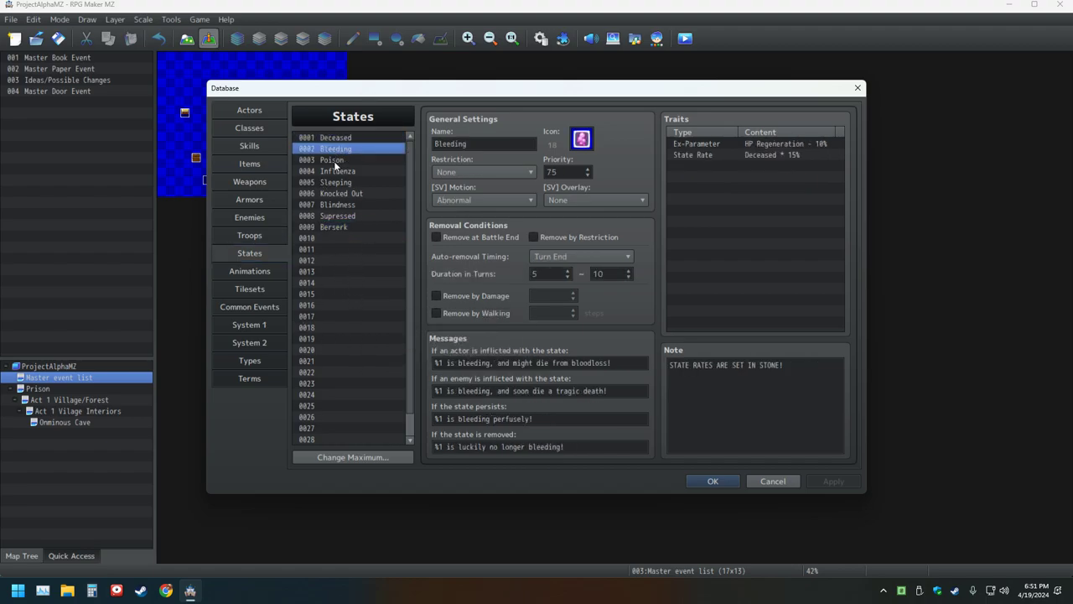
pyautogui.click(343, 226)
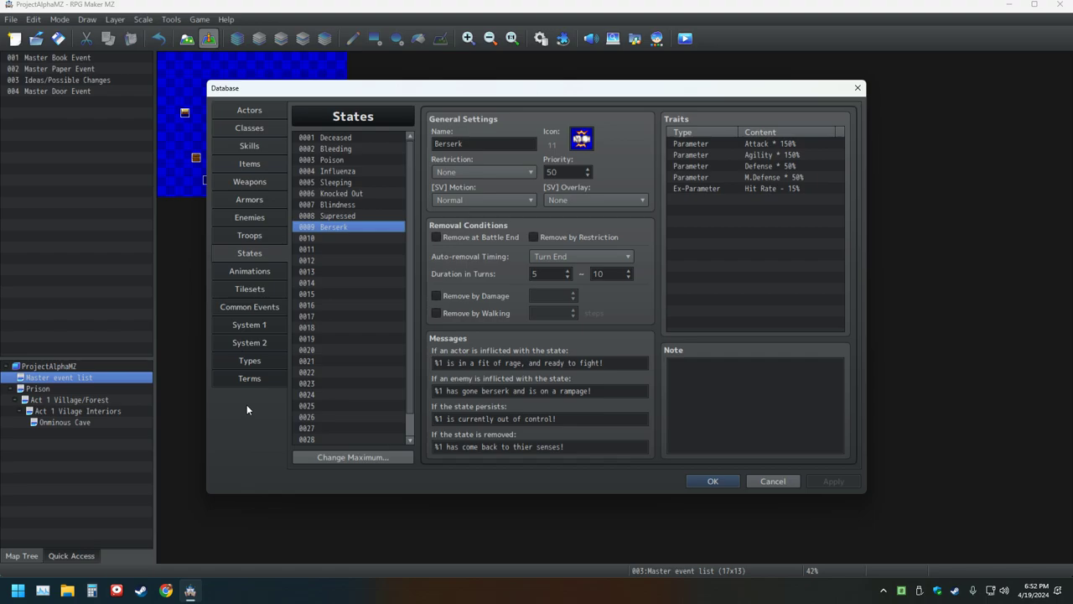
# Step: Select the empty state slot 0010 and open its icon picker
pyautogui.click(339, 238)
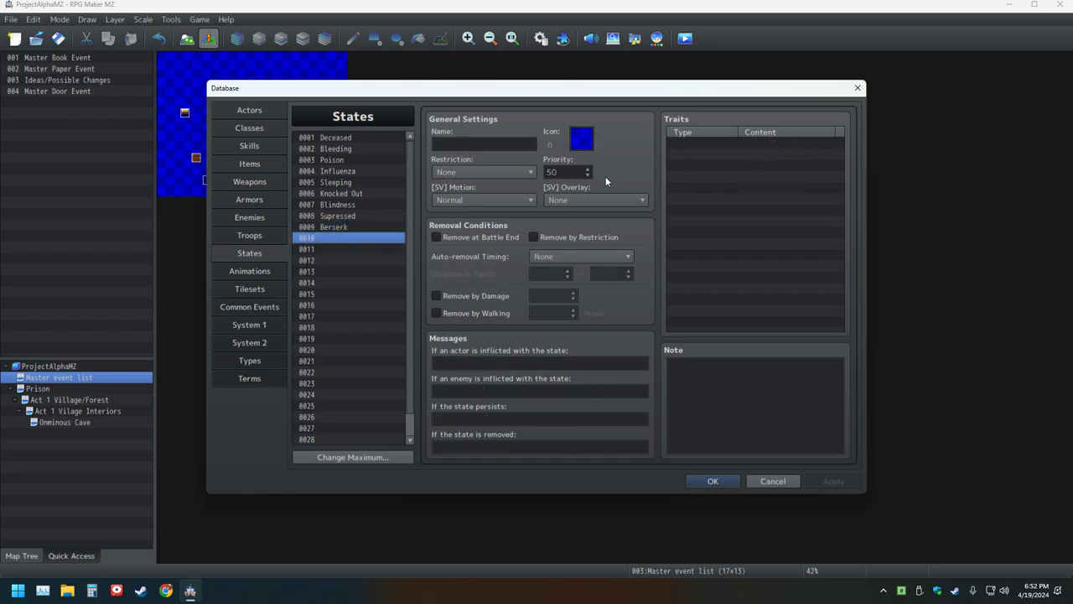
pyautogui.doubleClick(582, 138)
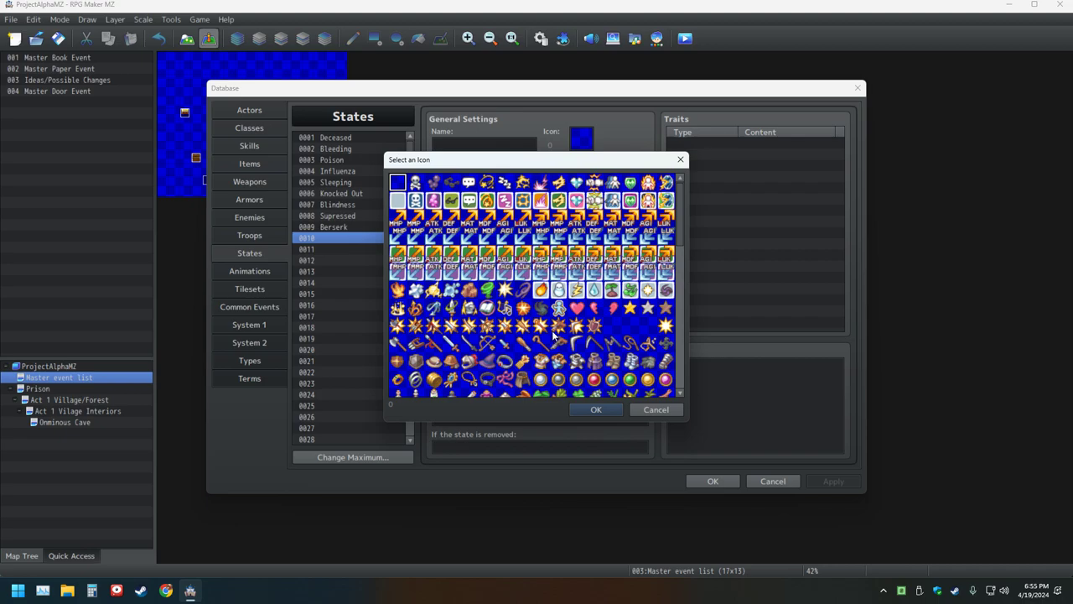
# Step: Give state 0010 the orange drop icon 104 instead of the fire icon
pyautogui.doubleClick(401, 290)
pyautogui.click(468, 141)
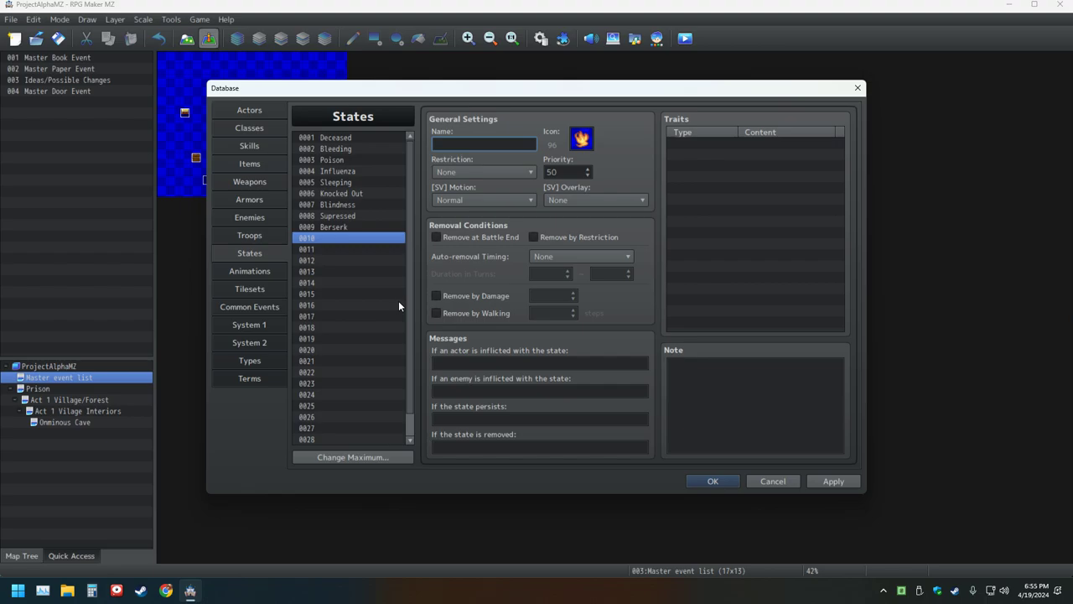
pyautogui.doubleClick(581, 138)
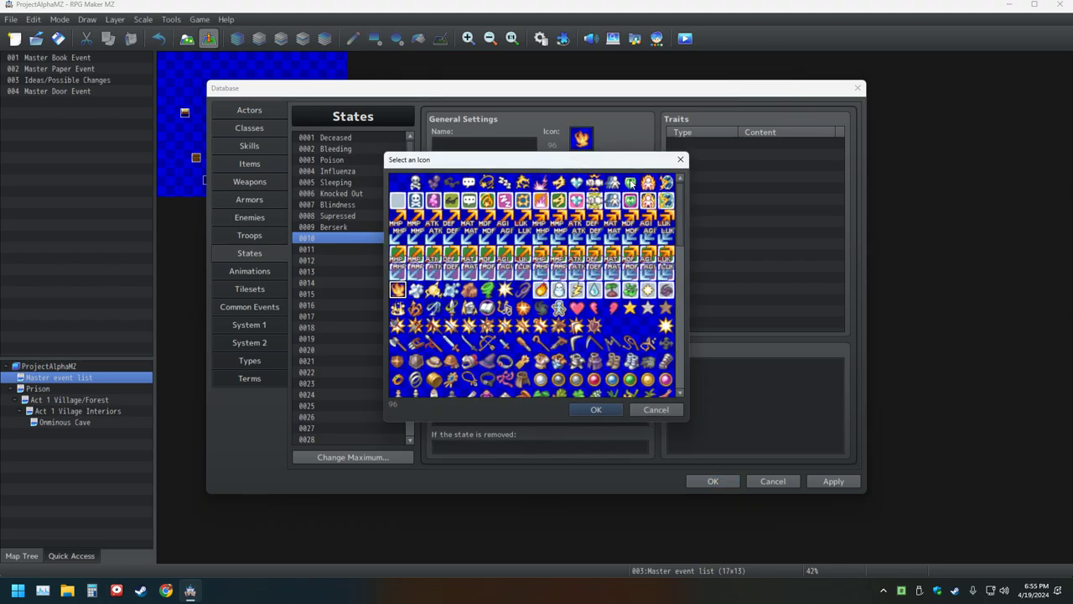
pyautogui.doubleClick(541, 291)
pyautogui.click(493, 144)
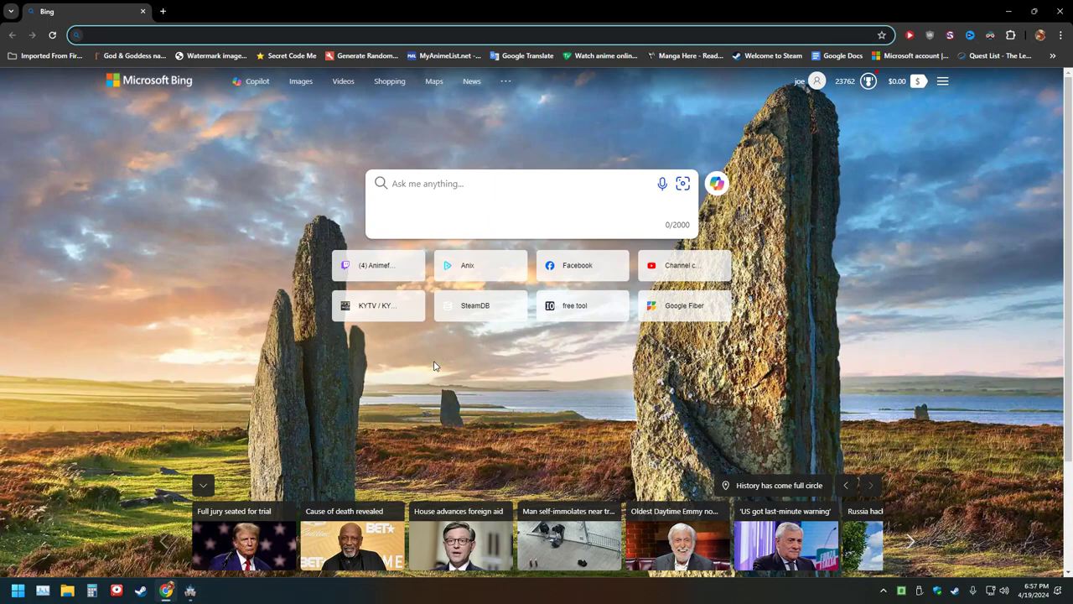
# Step: Search Bing for 'alternate terms for burn'
pyautogui.write('al')
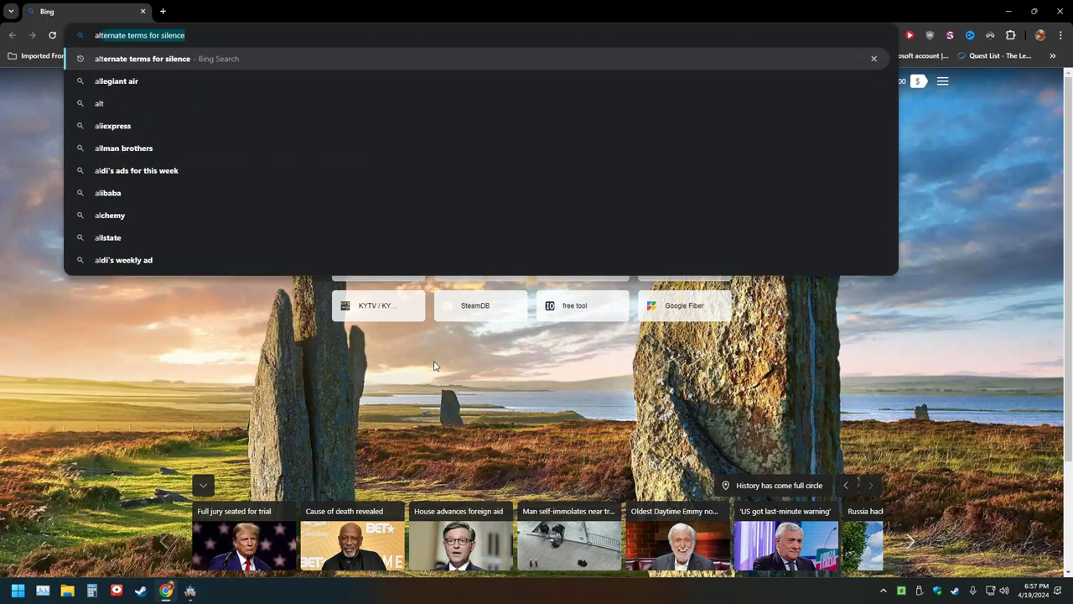
pyautogui.write('ternate')
pyautogui.press('End')
pyautogui.press('BackSpace')
pyautogui.press('BackSpace')
pyautogui.press('BackSpace')
pyautogui.press('BackSpace')
pyautogui.press('BackSpace')
pyautogui.press('BackSpace')
pyautogui.press('BackSpace')
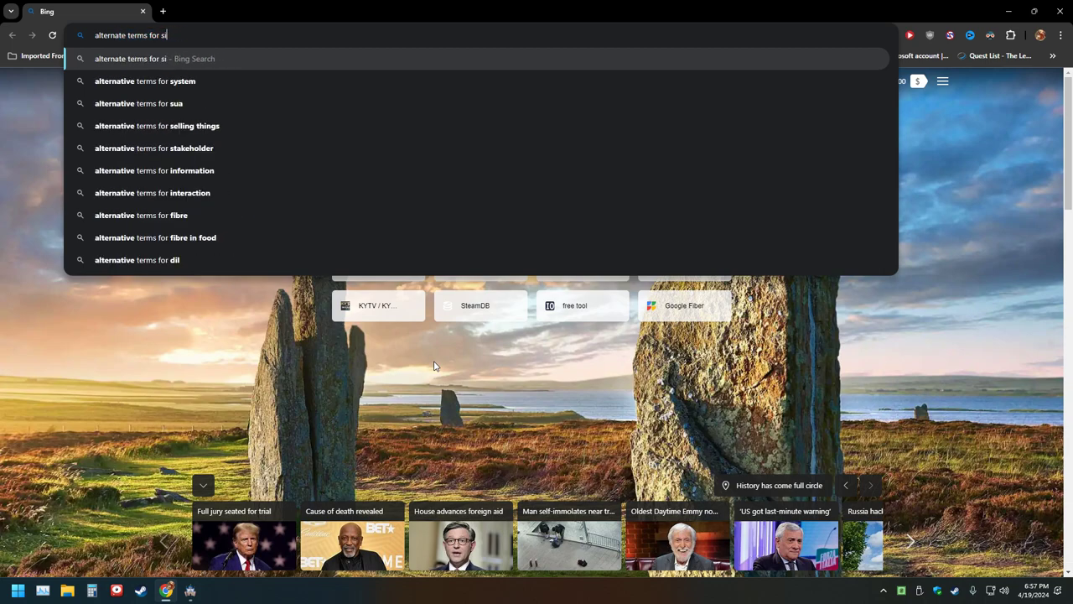
pyautogui.write('burn')
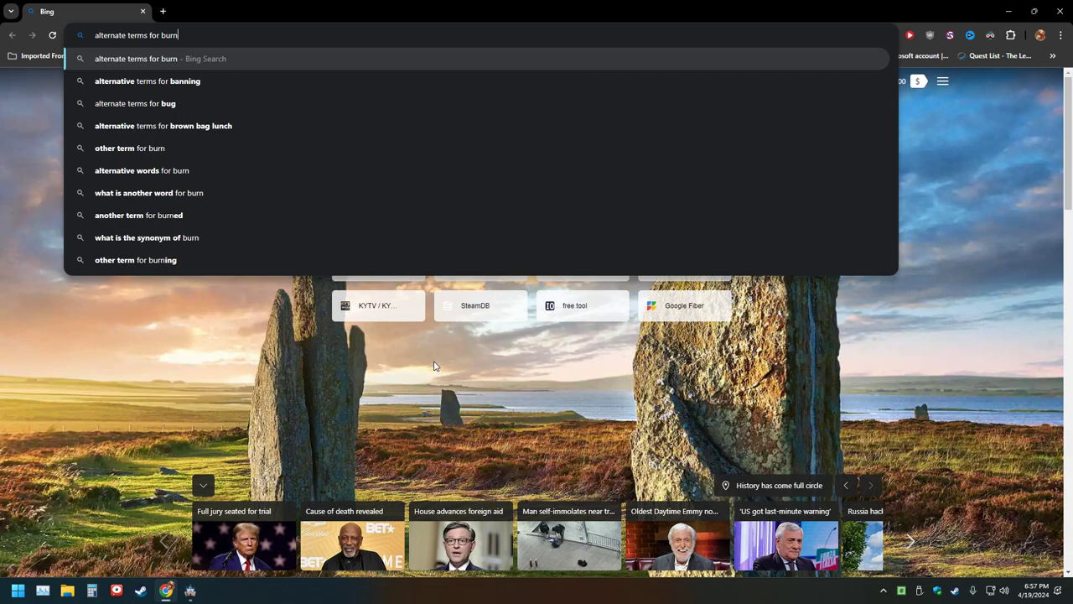
pyautogui.press('Return')
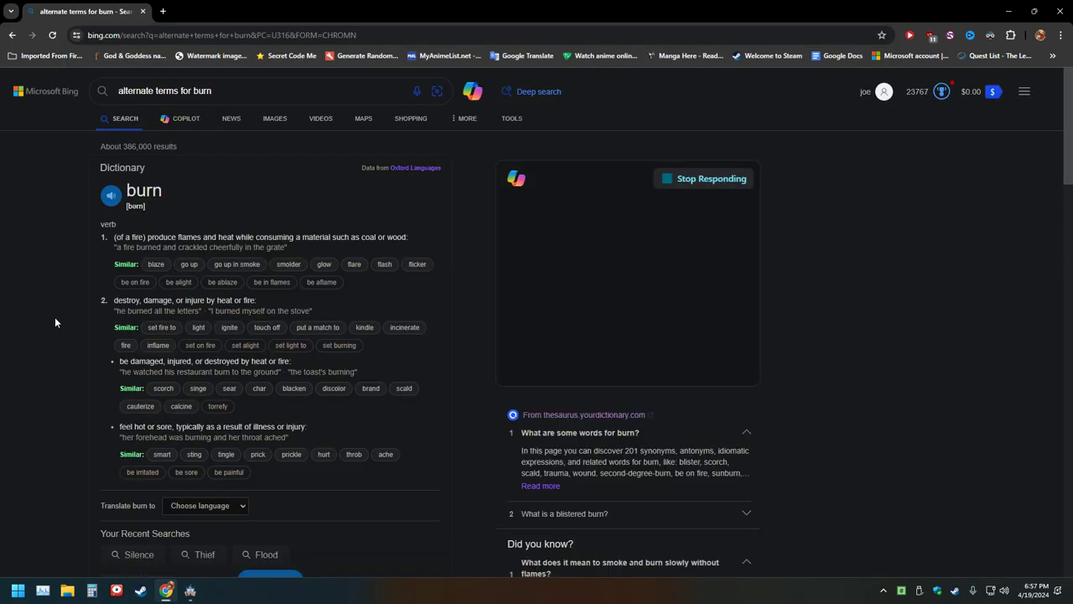
# Step: Read the Thesaurus.com burn synonyms, then return to state 0010's Name field
pyautogui.scroll(-2, 65, 318)
pyautogui.scroll(-2, 65, 317)
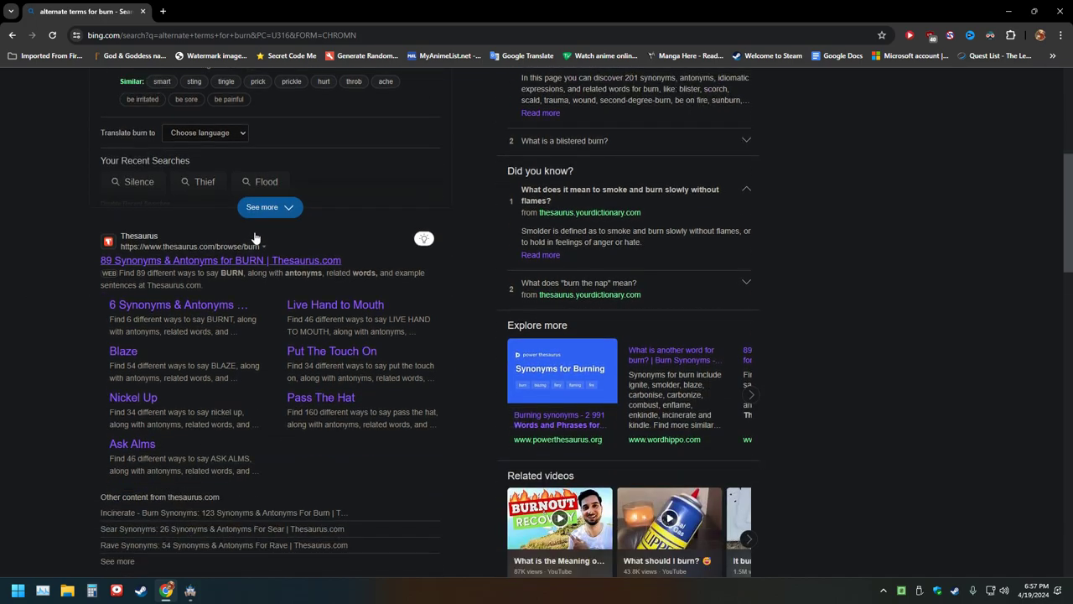
pyautogui.click(220, 263)
pyautogui.scroll(-2, 104, 318)
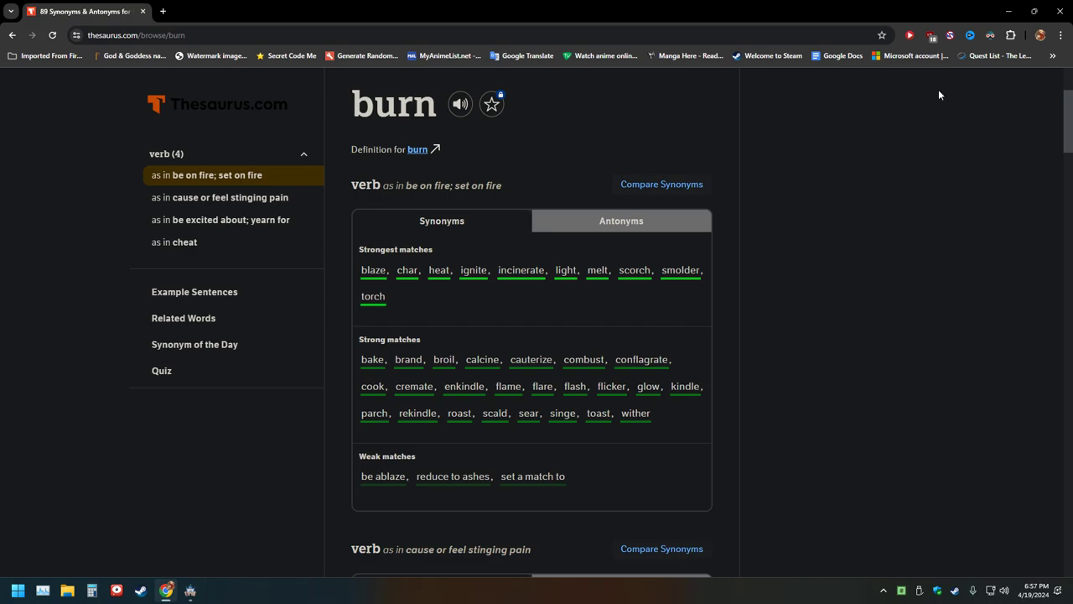
pyautogui.click(1058, 11)
pyautogui.click(520, 143)
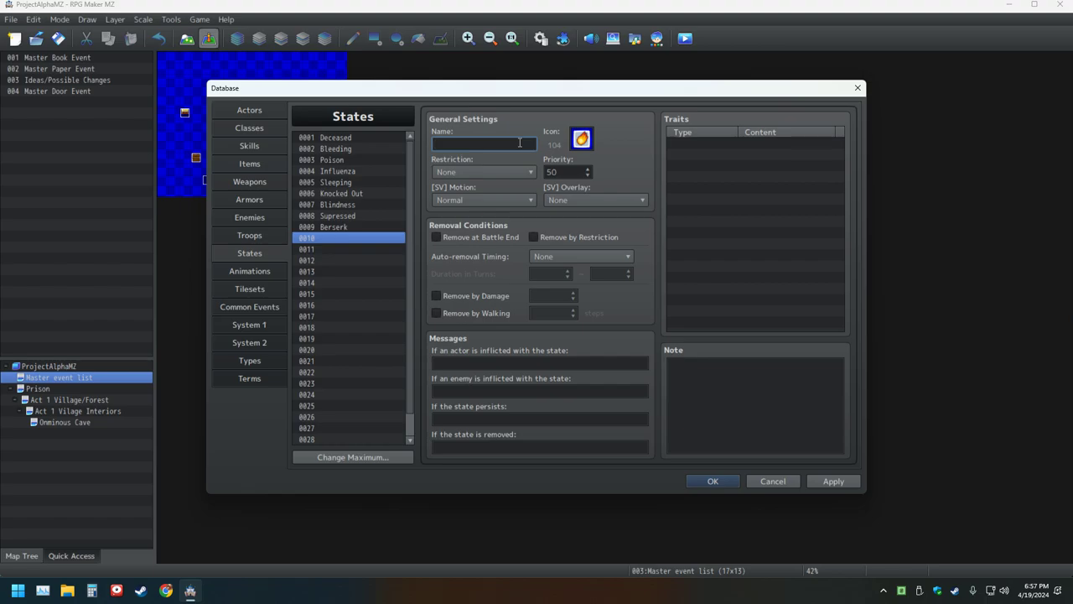
# Step: Type 'Schored' as state 0010's name, correcting typos along the way
pyautogui.write('Schor')
pyautogui.write('chro')
pyautogui.press('BackSpace')
pyautogui.press('BackSpace')
pyautogui.press('BackSpace')
pyautogui.write('hored')
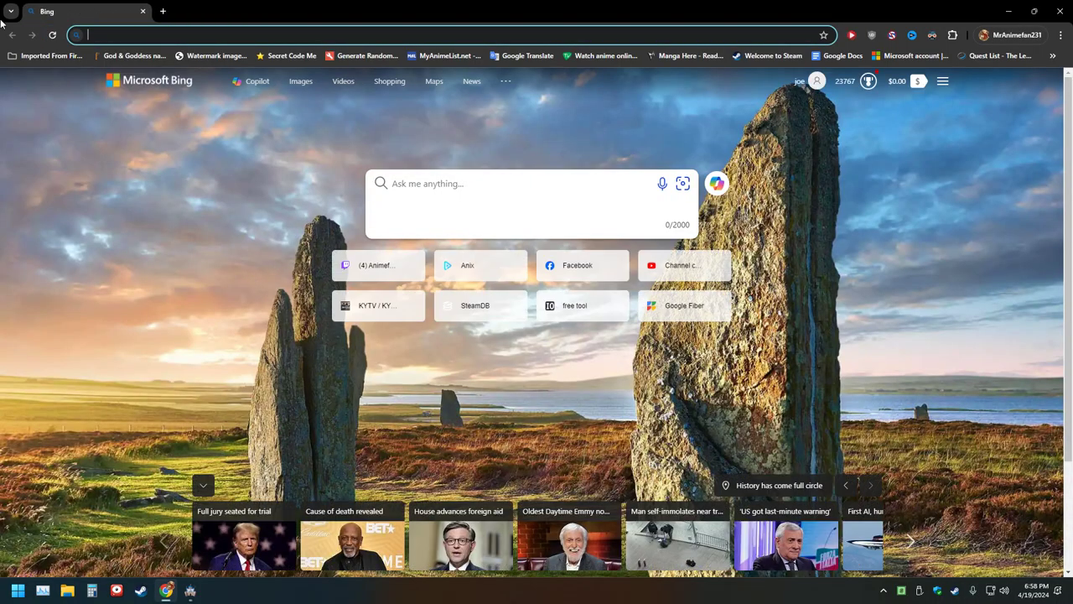
# Step: Reopen the closed Thesaurus.com burn page and switch back to RPG Maker MZ
pyautogui.click(10, 11)
pyautogui.click(72, 178)
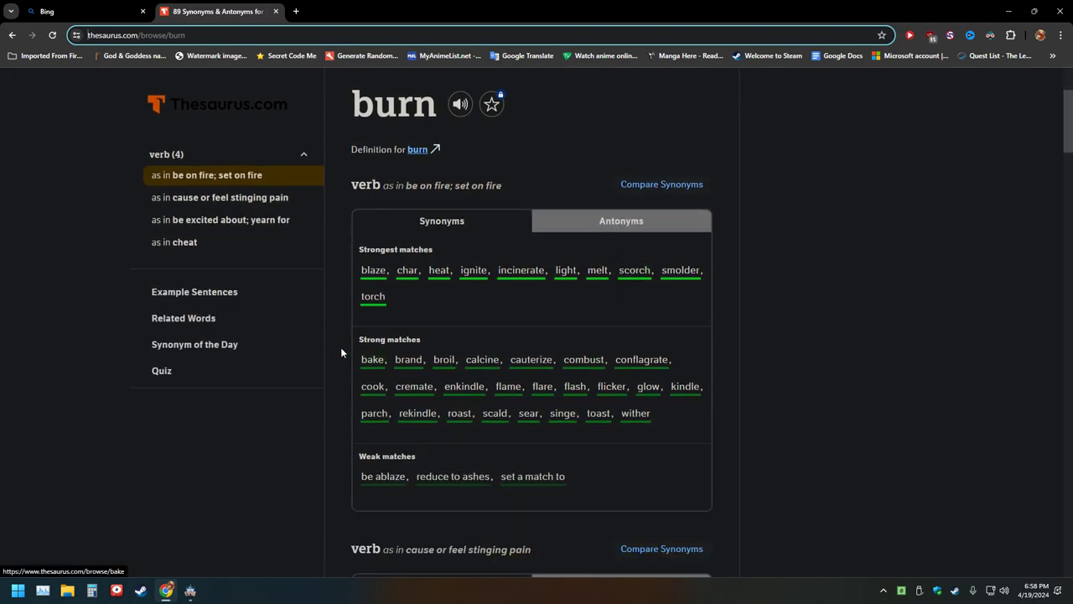
pyautogui.hotkey('alt', 'Tab')
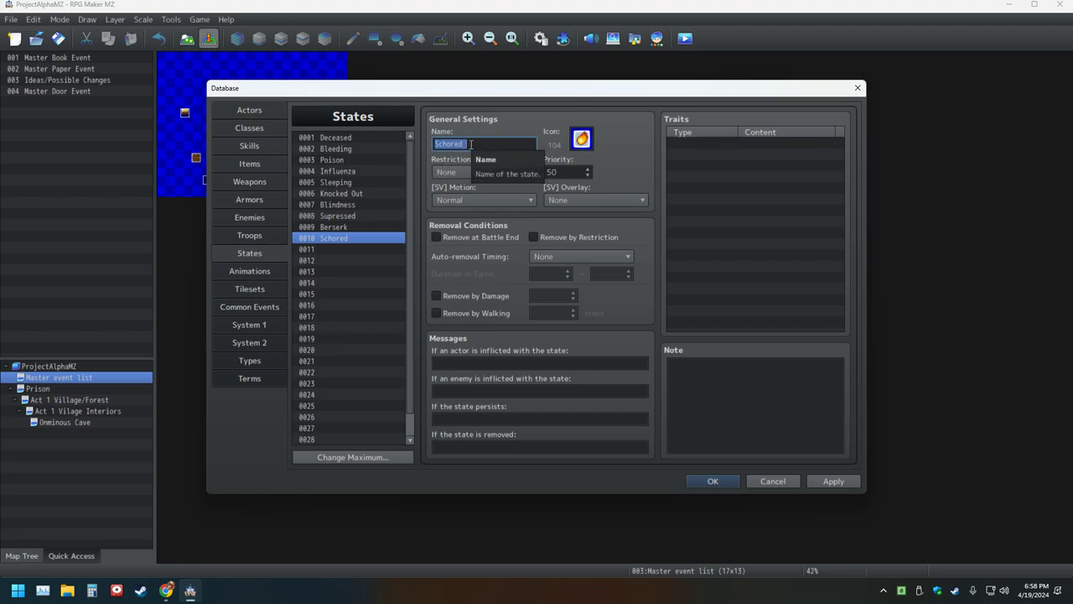
# Step: Rename state 0010 to 'Scorched' with a capital S
pyautogui.write('scorched')
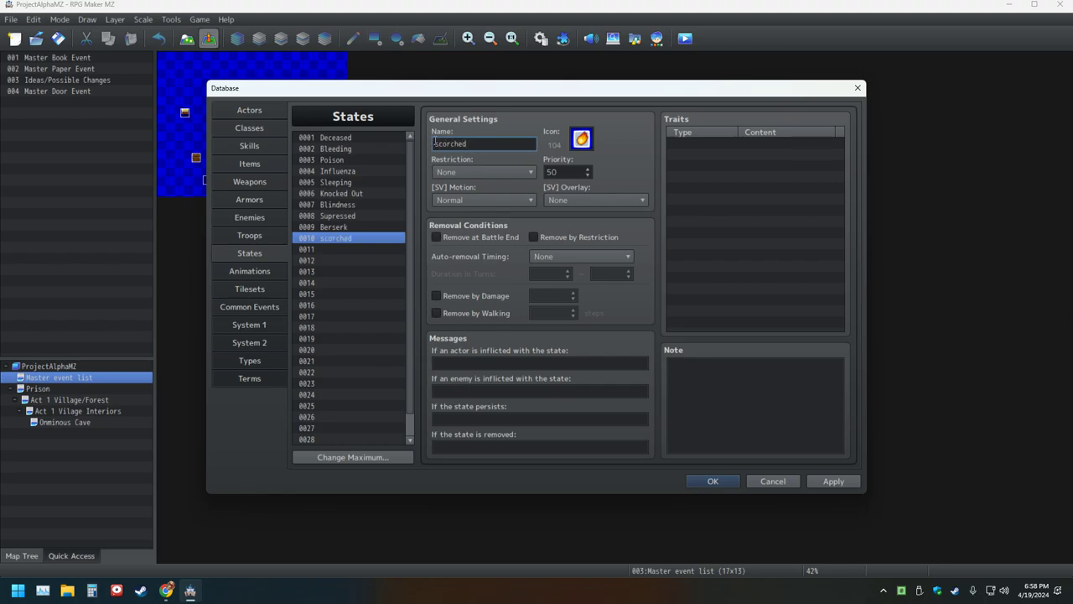
pyautogui.click(437, 144)
pyautogui.press('BackSpace')
pyautogui.write('S')
# Step: Set Scorched's side-view motion to Abnormal, leaving the overlay at None
pyautogui.click(509, 200)
pyautogui.click(488, 225)
pyautogui.click(582, 201)
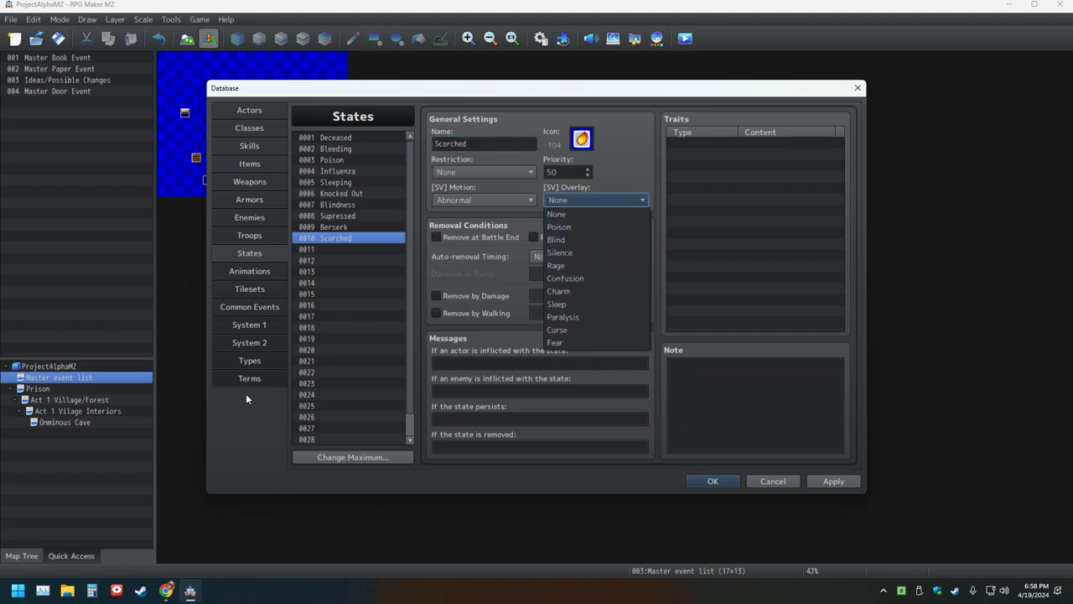
pyautogui.click(561, 204)
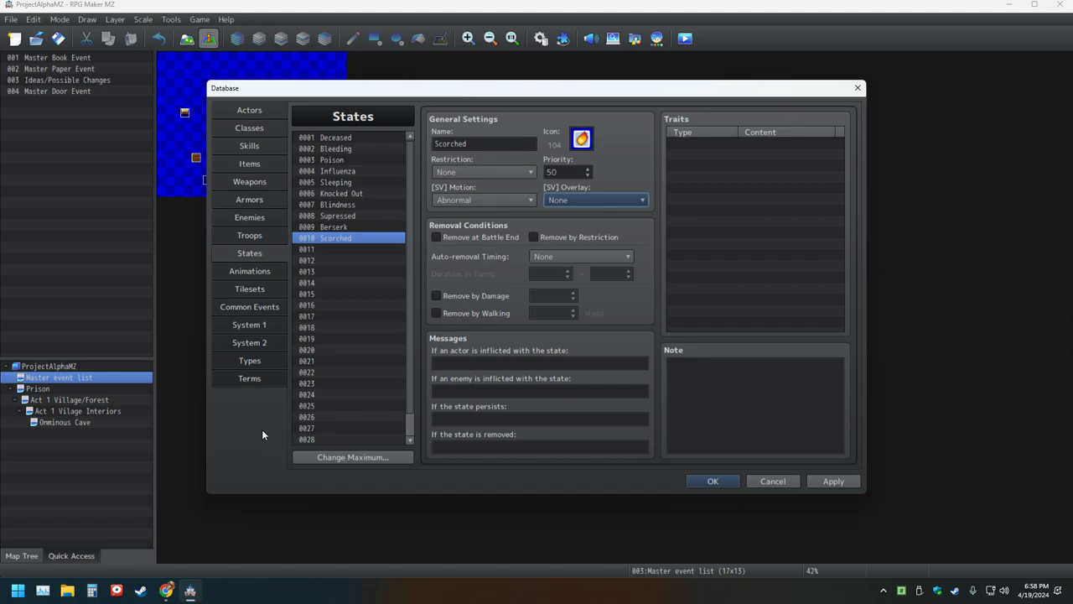
# Step: Compare with the Deceased state, then return to Scorched keeping overlay None
pyautogui.click(338, 139)
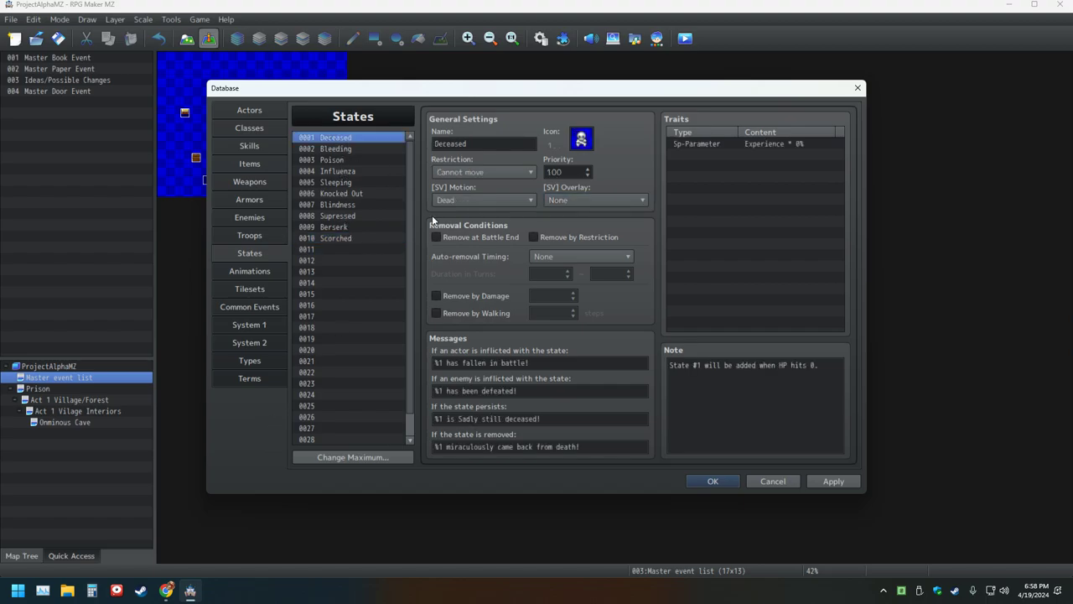
pyautogui.click(352, 148)
pyautogui.click(348, 139)
pyautogui.click(344, 239)
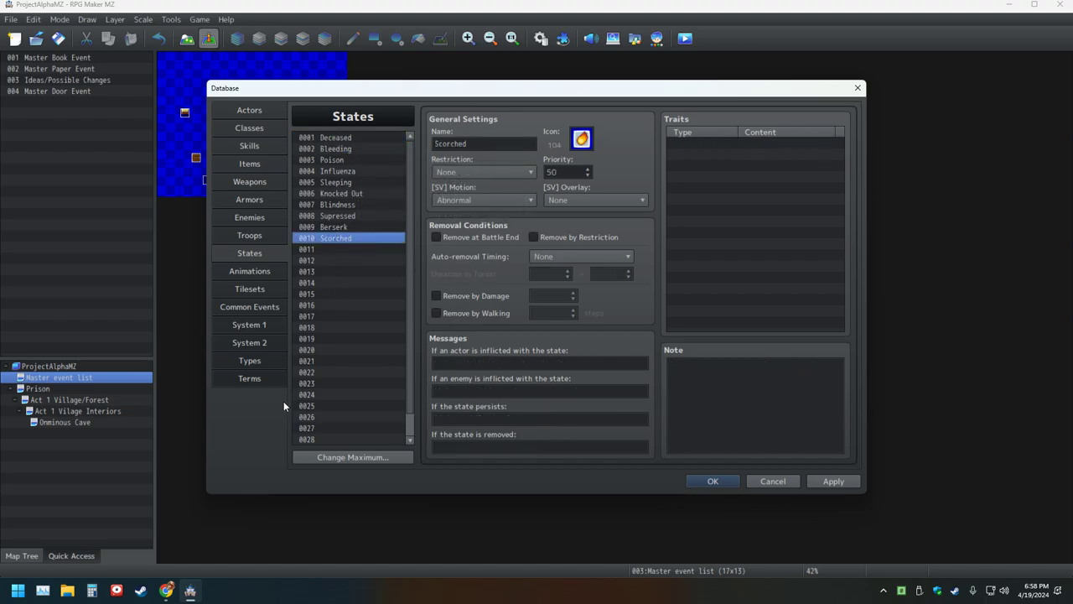
pyautogui.click(569, 204)
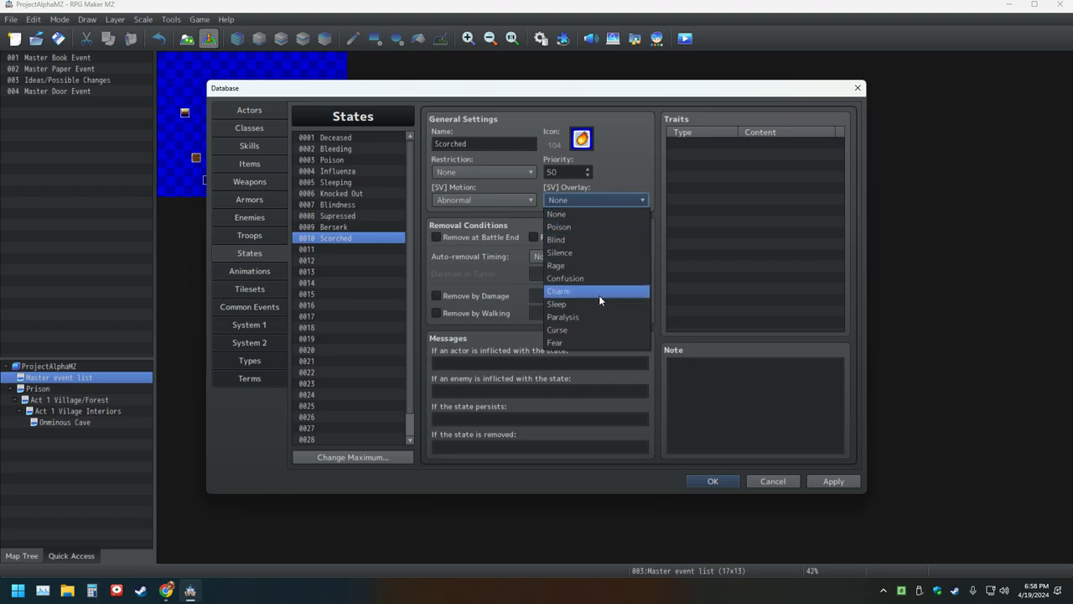
pyautogui.click(253, 426)
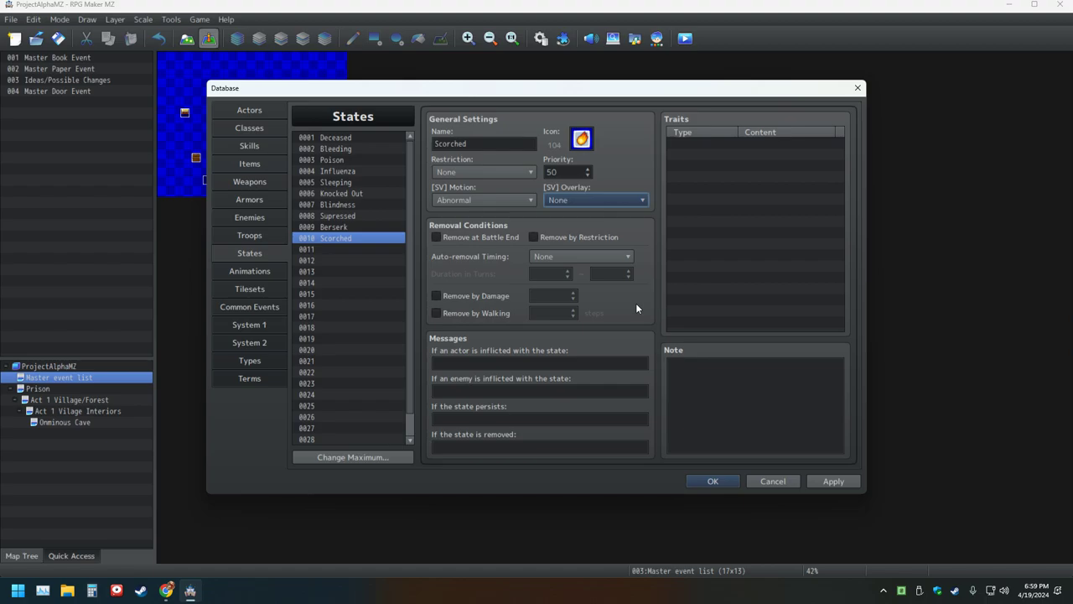
# Step: Add an Ex-Parameter trait of HP Regeneration -10% to Scorched
pyautogui.doubleClick(701, 143)
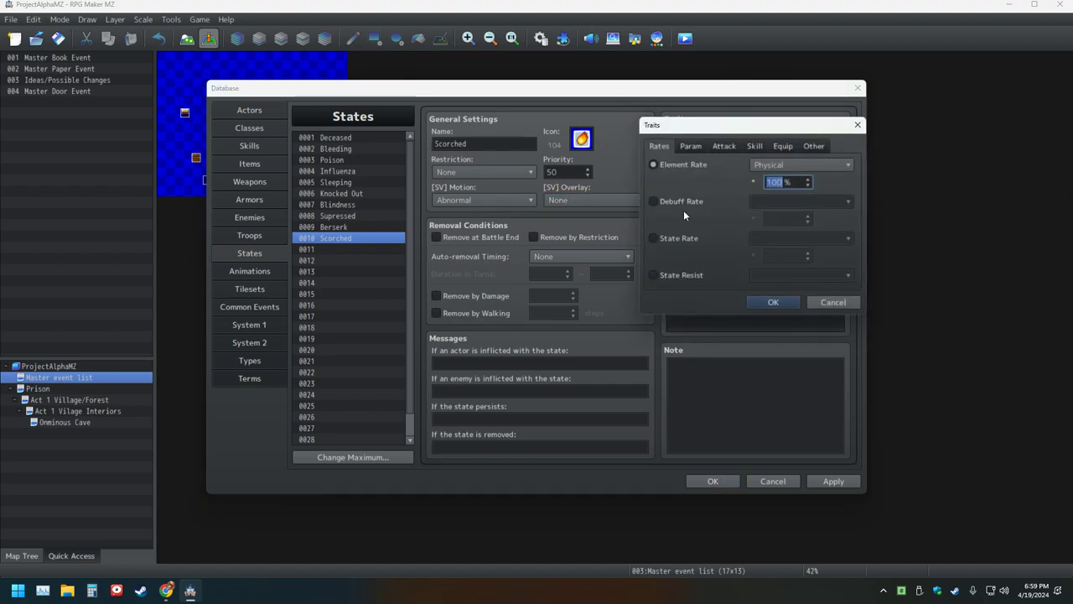
pyautogui.click(691, 146)
pyautogui.click(681, 201)
pyautogui.click(821, 201)
pyautogui.click(788, 305)
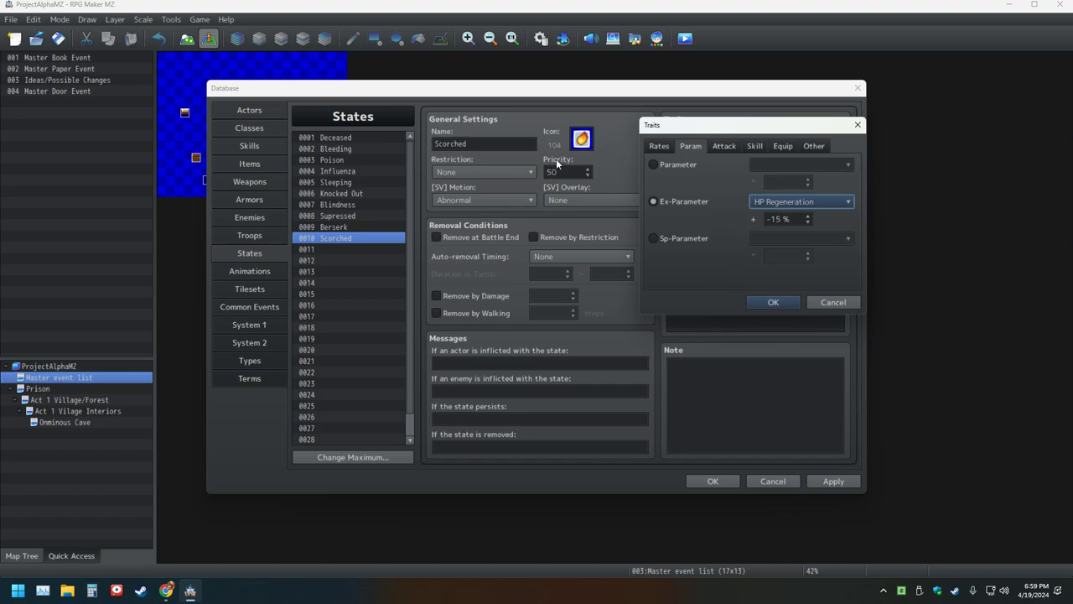
pyautogui.doubleClick(781, 224)
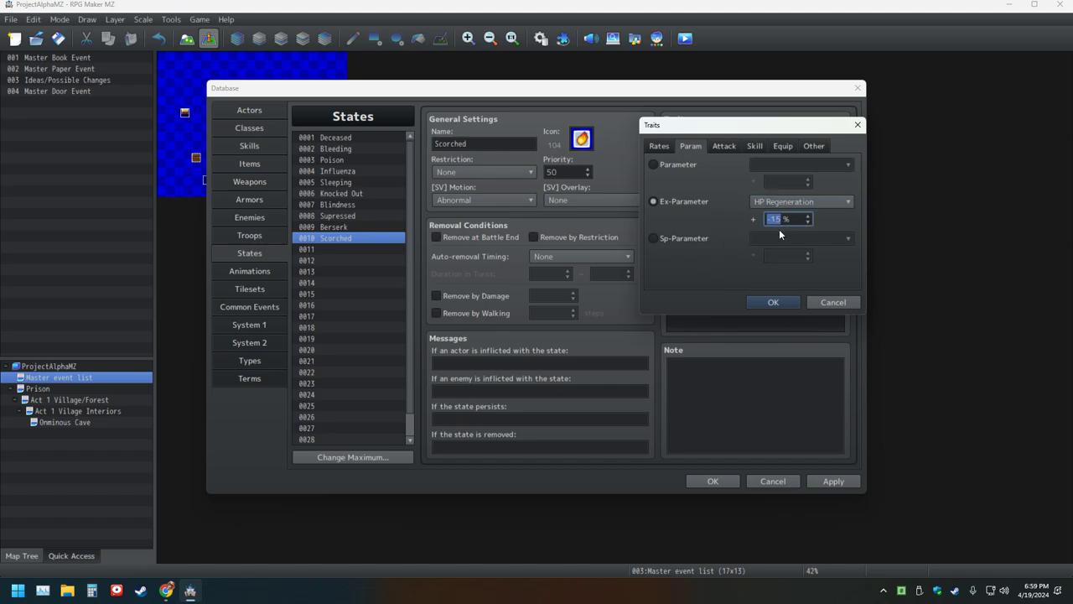
pyautogui.write('-10')
pyautogui.press('Return')
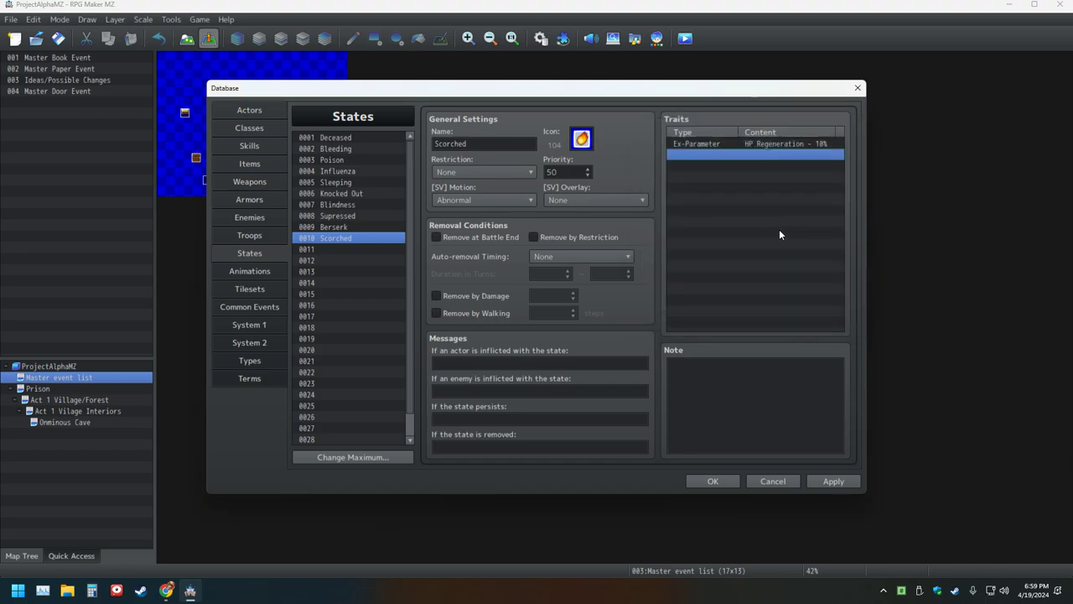
# Step: Add a second Ex-Parameter trait, TP Regeneration -10%, to Scorched
pyautogui.doubleClick(703, 154)
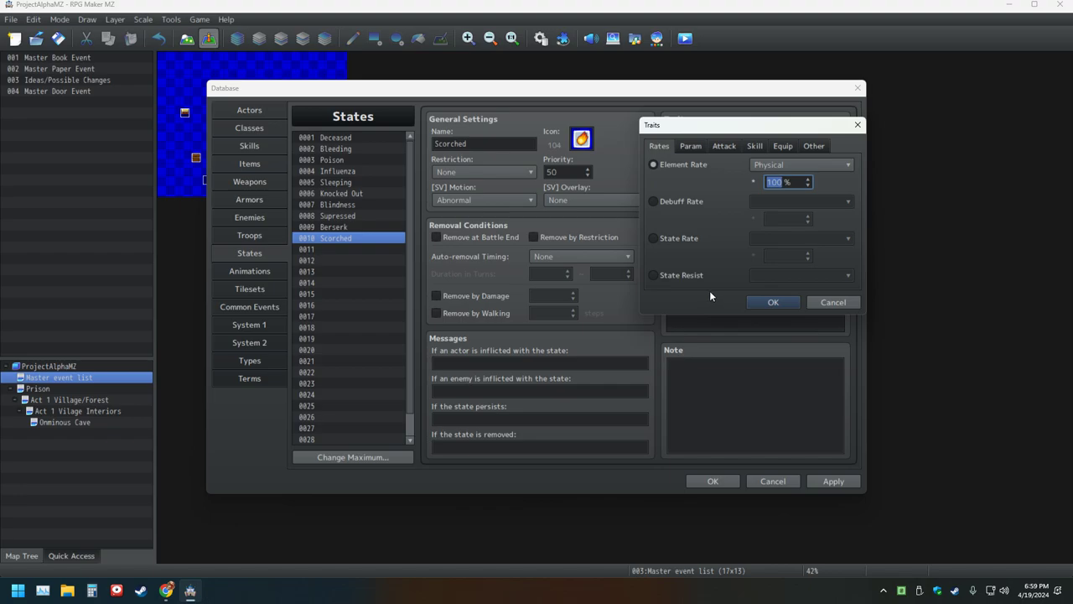
pyautogui.click(688, 146)
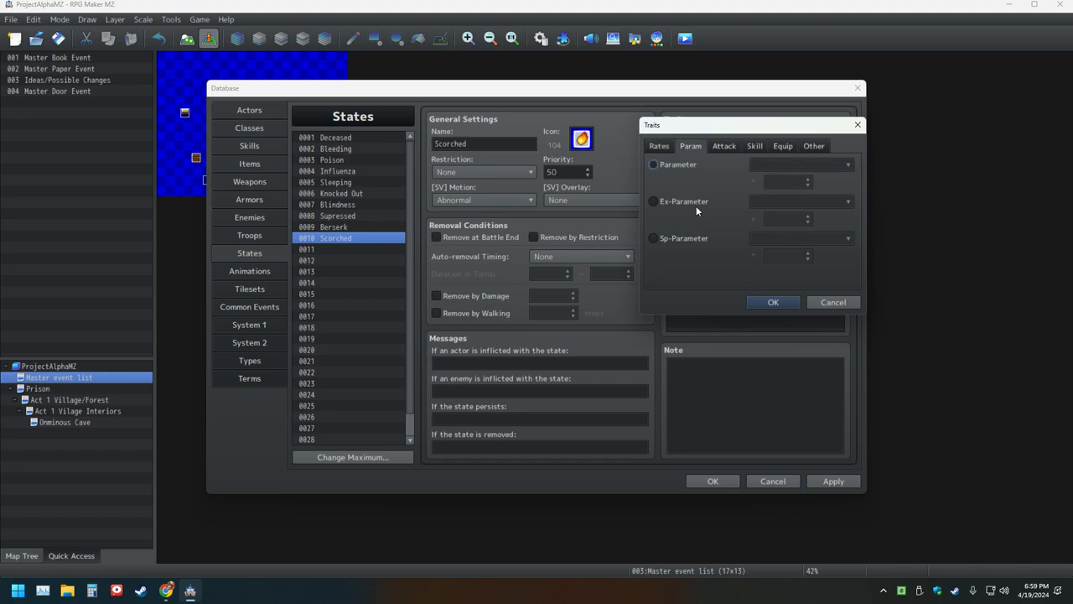
pyautogui.click(698, 202)
pyautogui.click(847, 201)
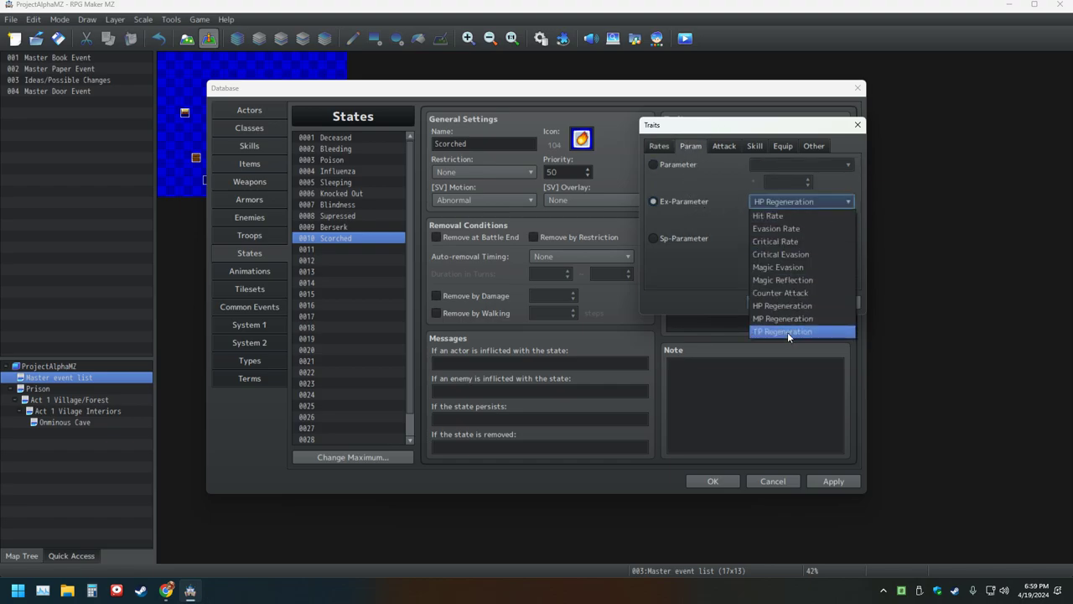
pyautogui.click(788, 333)
pyautogui.click(773, 302)
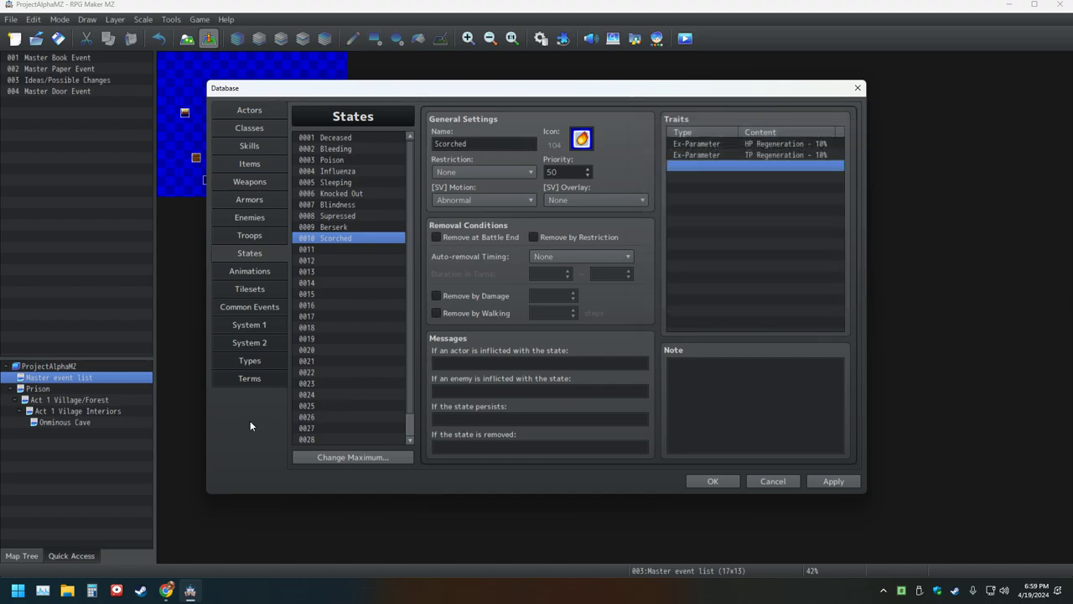
# Step: Give the empty state 0011 the ghost icon, number 105
pyautogui.click(366, 250)
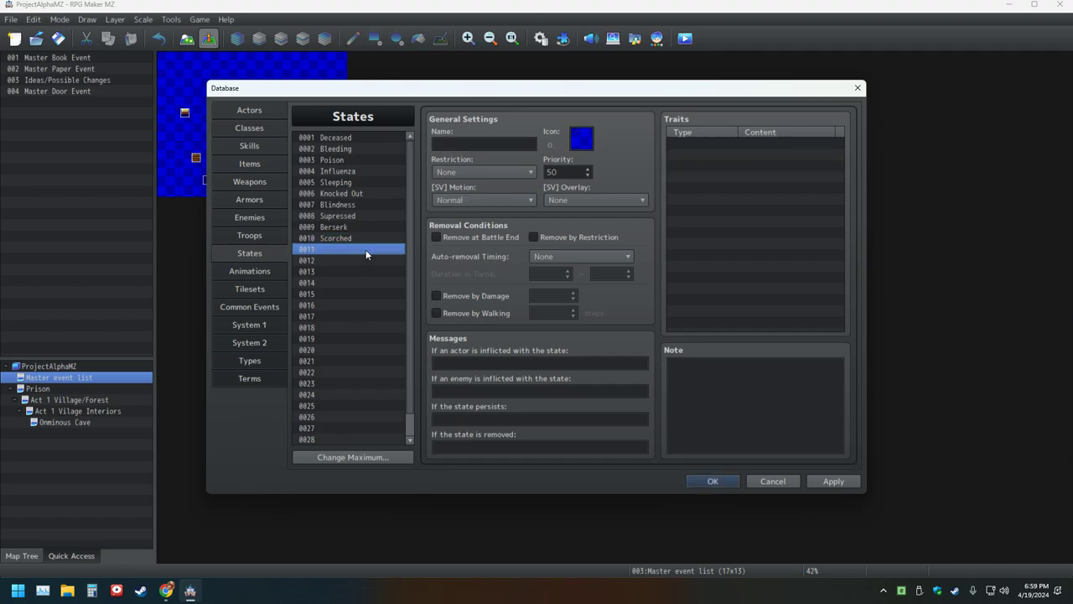
pyautogui.doubleClick(580, 141)
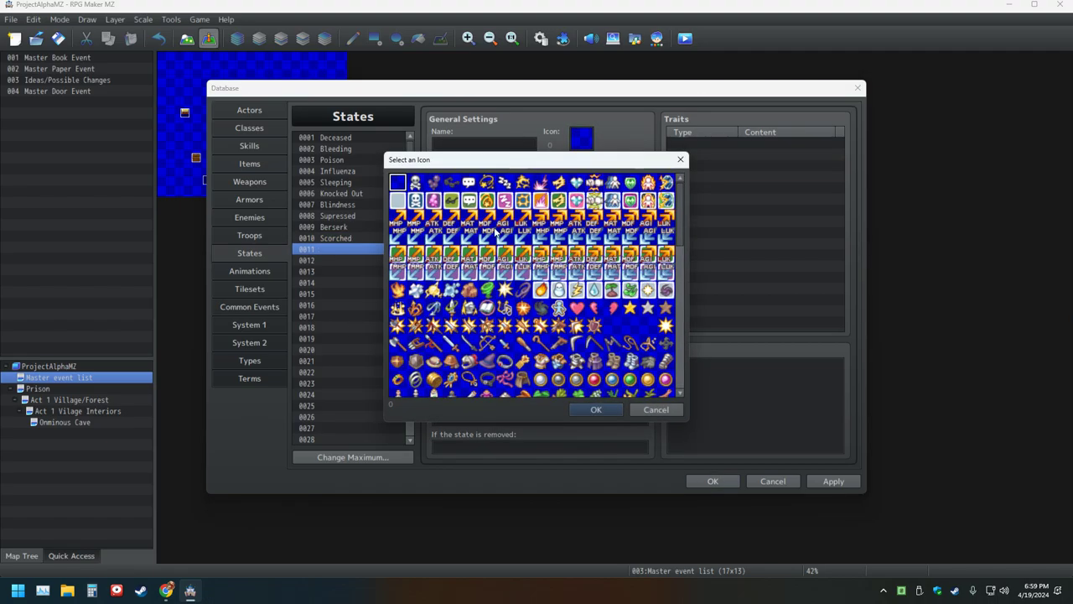
pyautogui.doubleClick(557, 290)
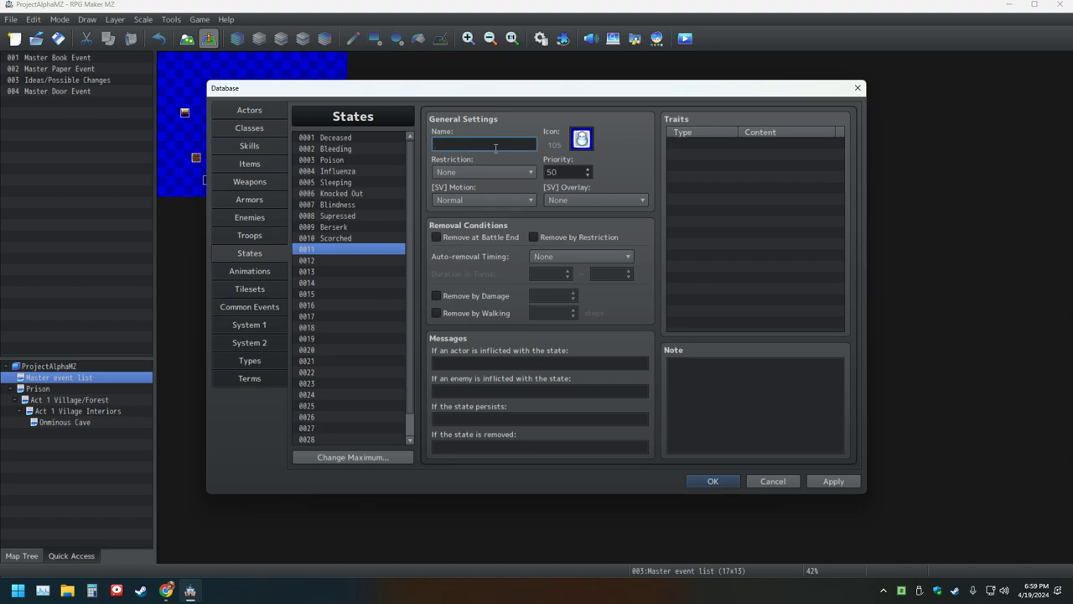
# Step: Look up synonyms for 'frozen' on Thesaurus.com and scroll through the results
pyautogui.click(166, 590)
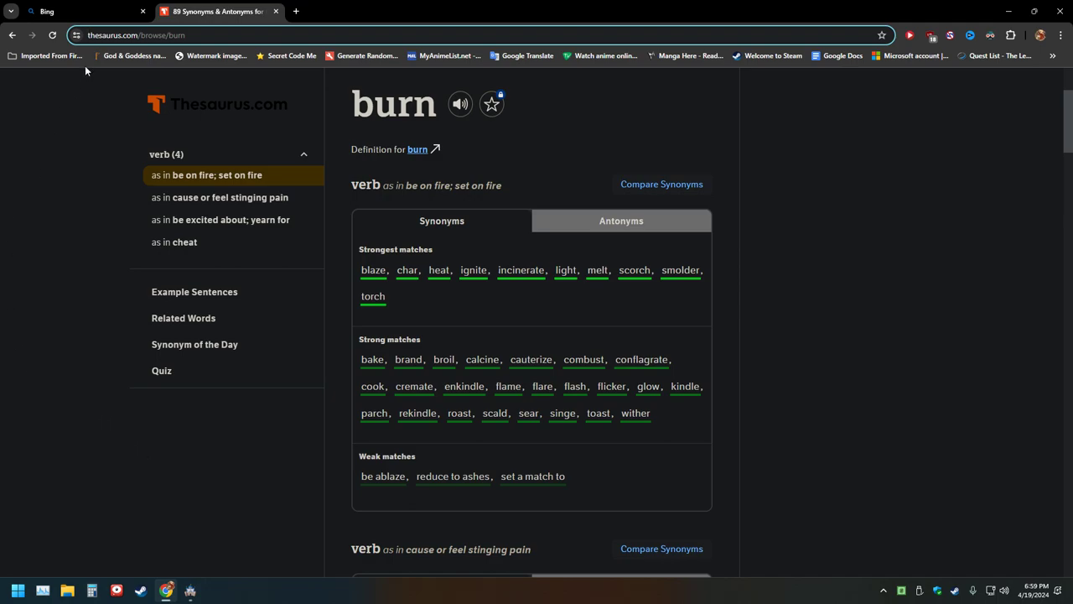
pyautogui.scroll(3, 74, 165)
pyautogui.click(365, 136)
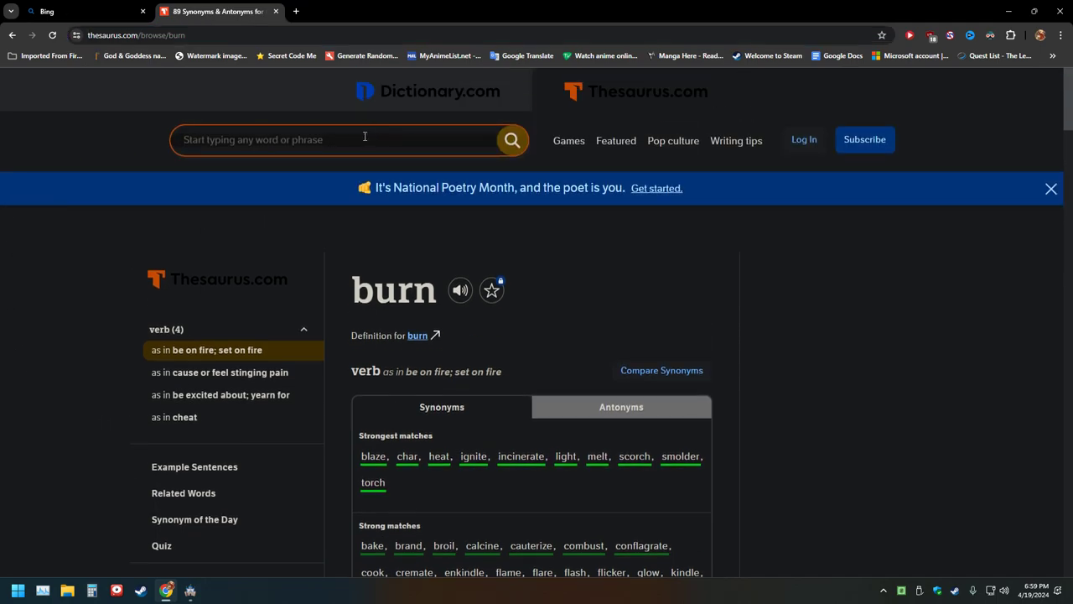
pyautogui.write('frozen')
pyautogui.press('Return')
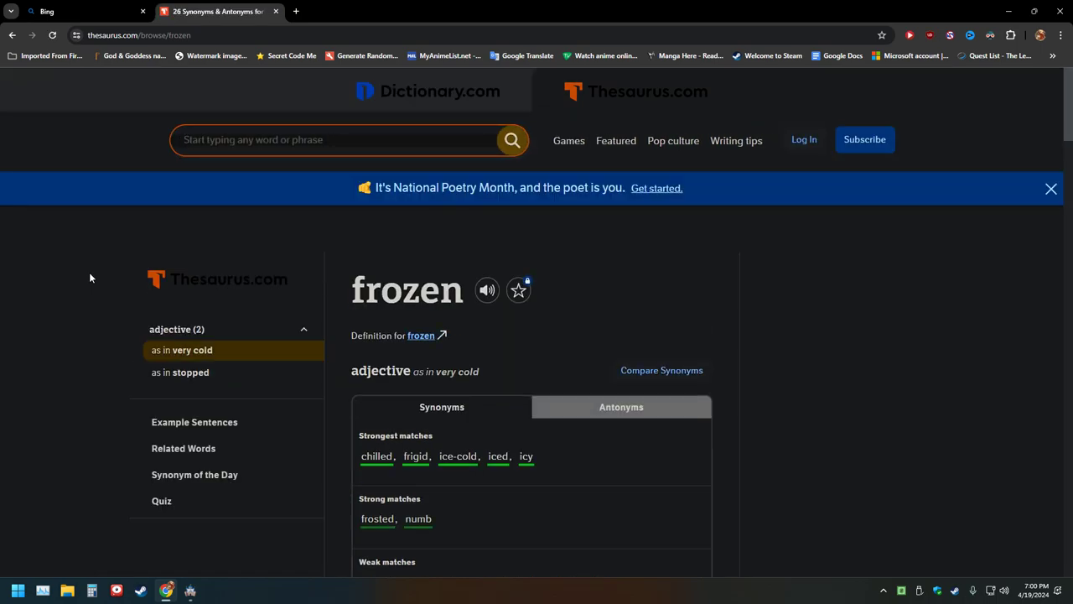
pyautogui.scroll(-4, 96, 301)
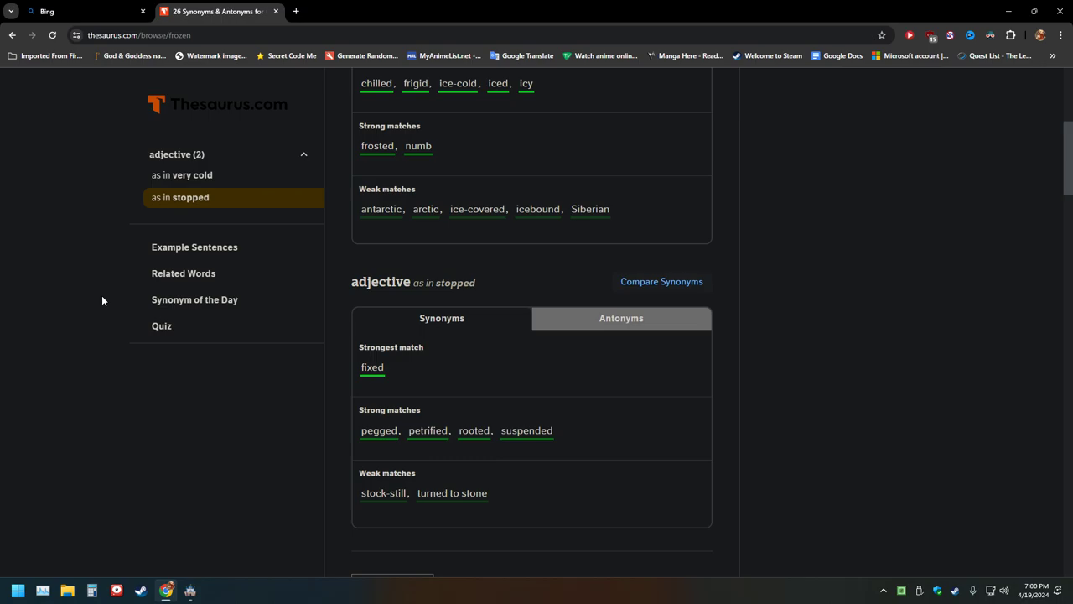
pyautogui.scroll(2, 102, 300)
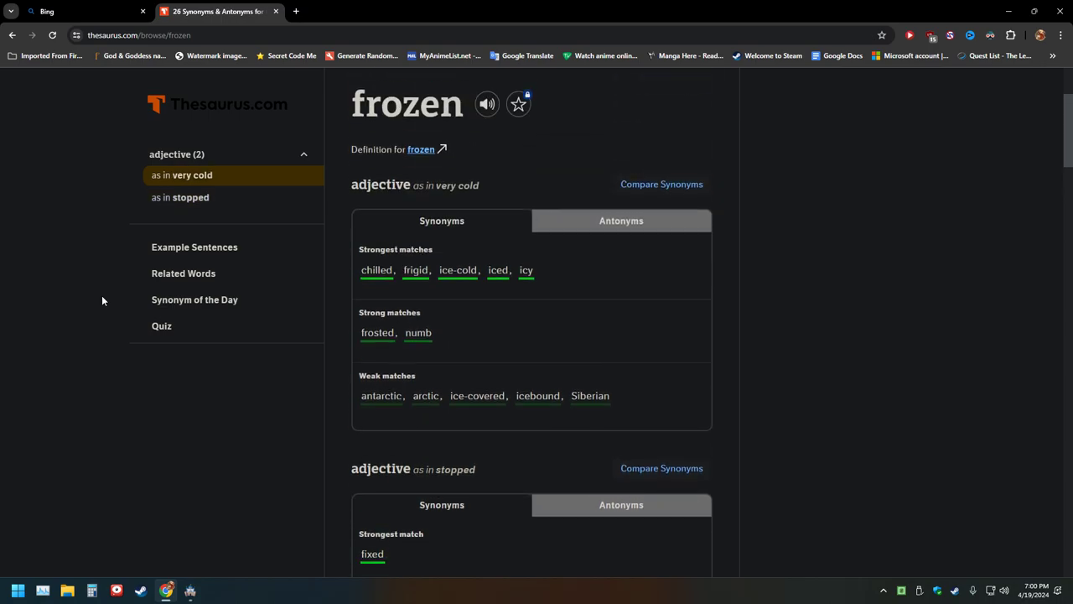
pyautogui.scroll(-4, 101, 300)
pyautogui.scroll(1, 101, 300)
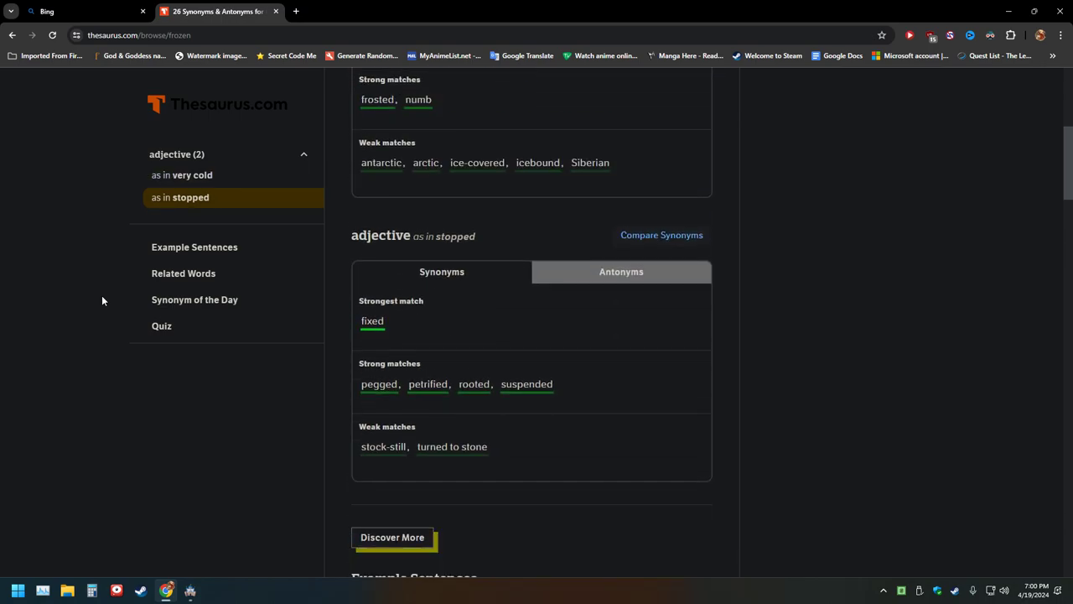
pyautogui.scroll(-14, 101, 300)
pyautogui.scroll(-6, 101, 300)
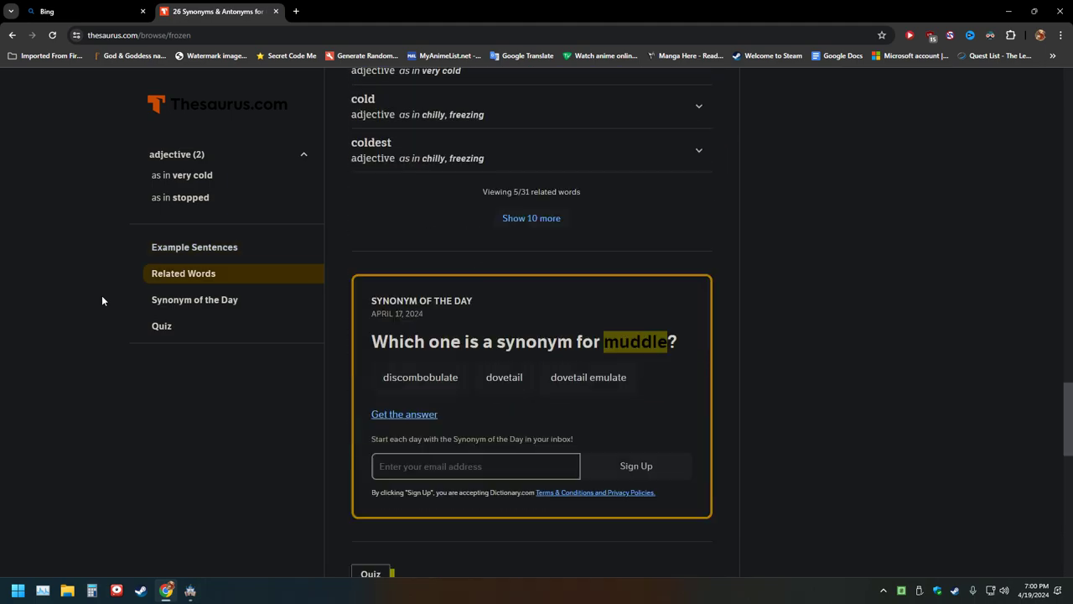
pyautogui.scroll(14, 101, 300)
pyautogui.scroll(10, 101, 300)
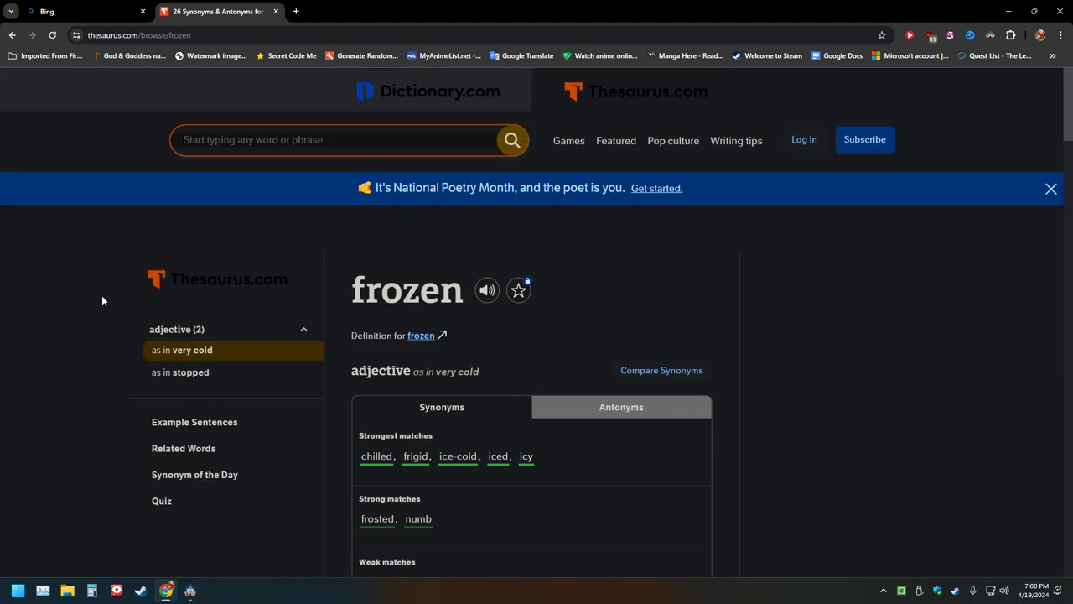
pyautogui.scroll(-2, 101, 300)
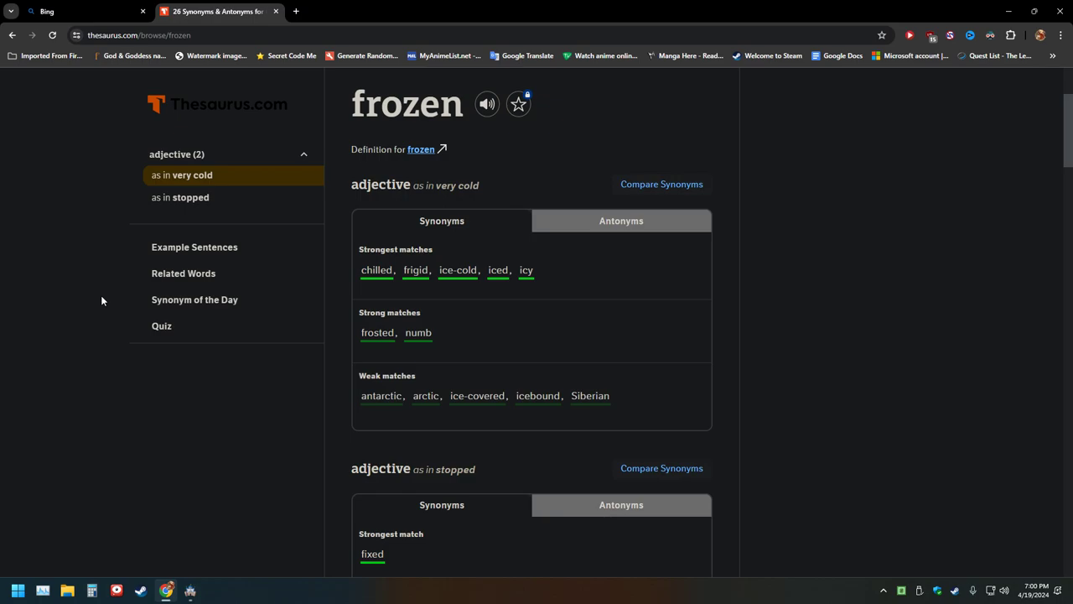
# Step: View the 'very cold' synonym comparison and antonyms, then return to the synonyms
pyautogui.click(655, 185)
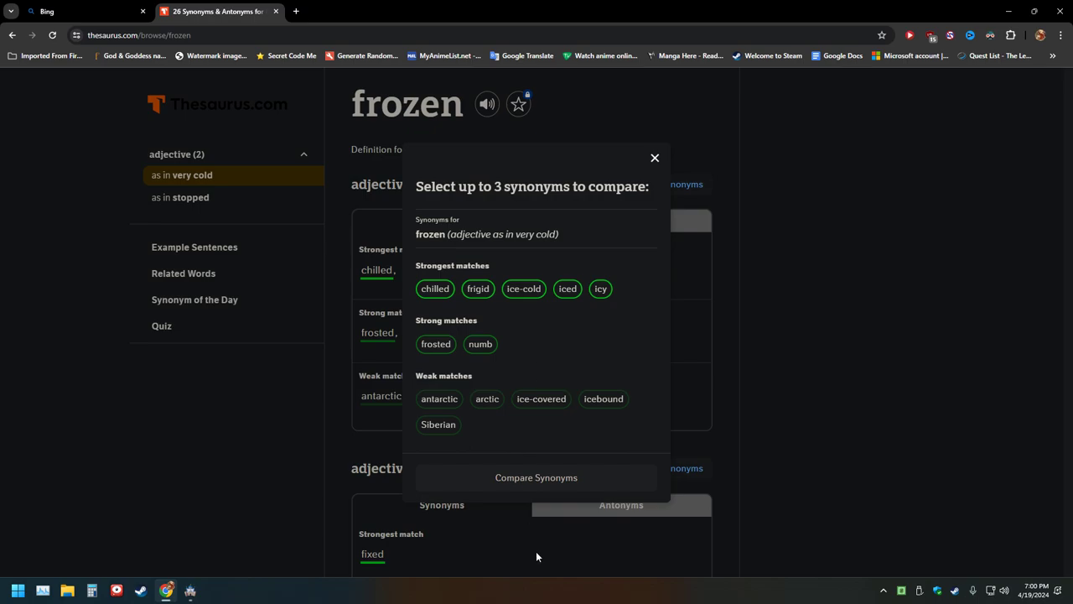
pyautogui.click(655, 158)
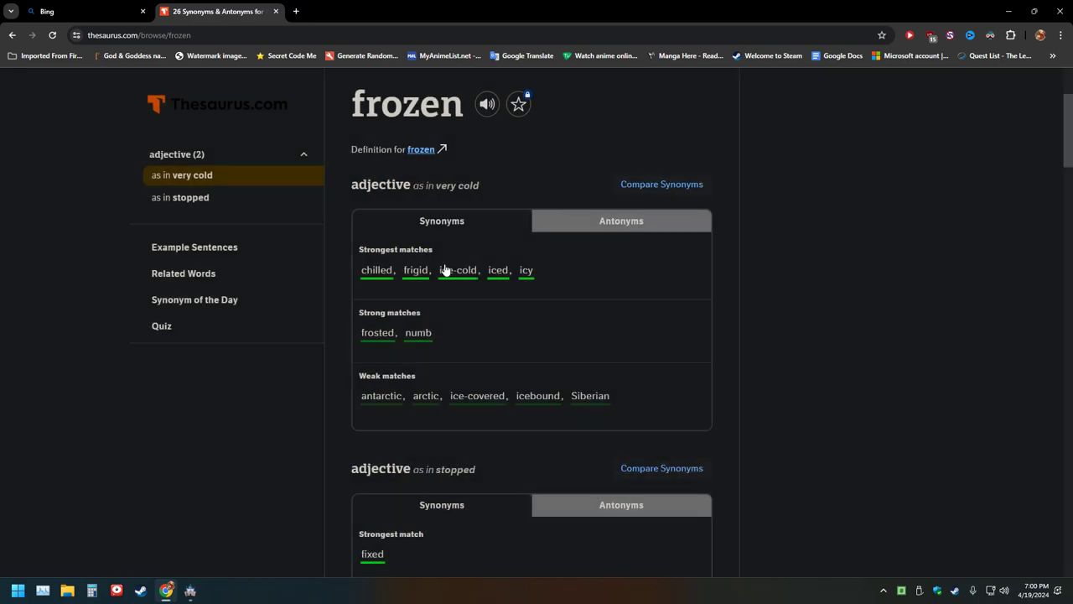
pyautogui.click(596, 231)
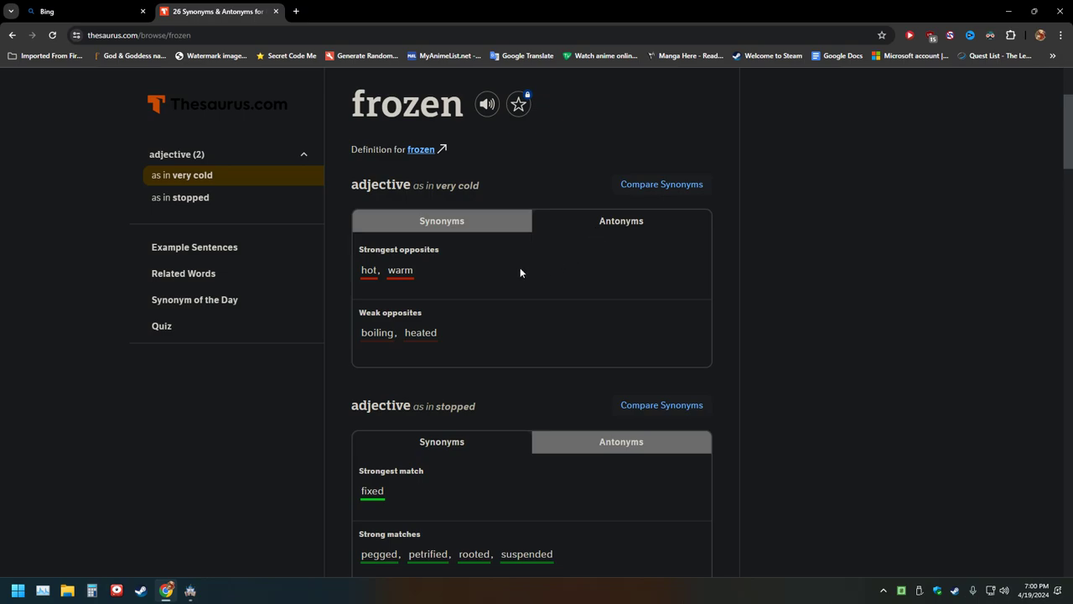
pyautogui.click(427, 228)
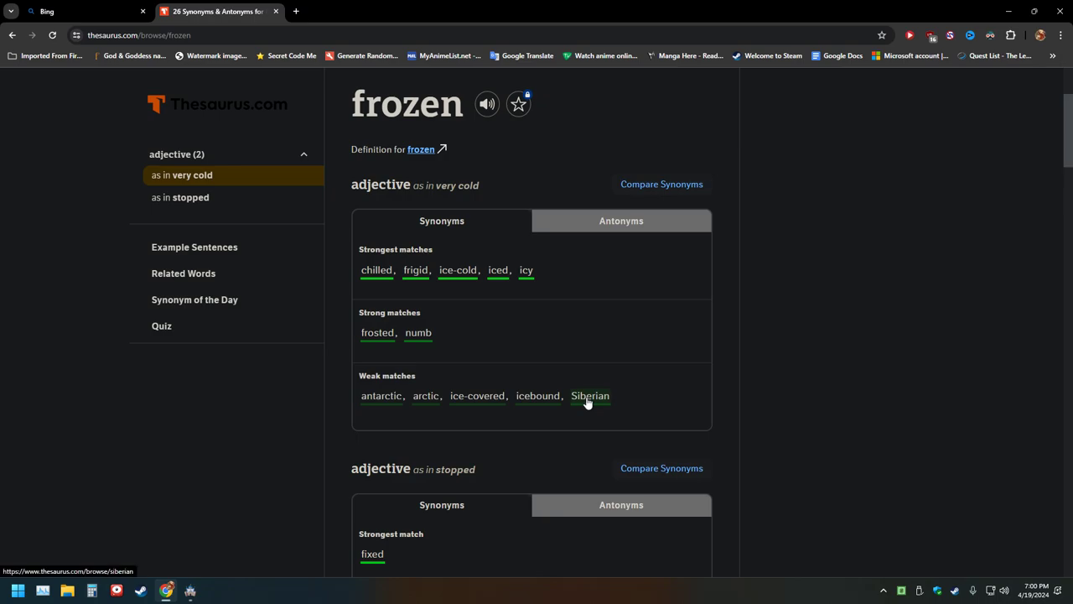
# Step: Highlight and clear the weak matches Siberian and antarctic, then close the Bing tab
pyautogui.moveTo(629, 407); pyautogui.dragTo(567, 395)
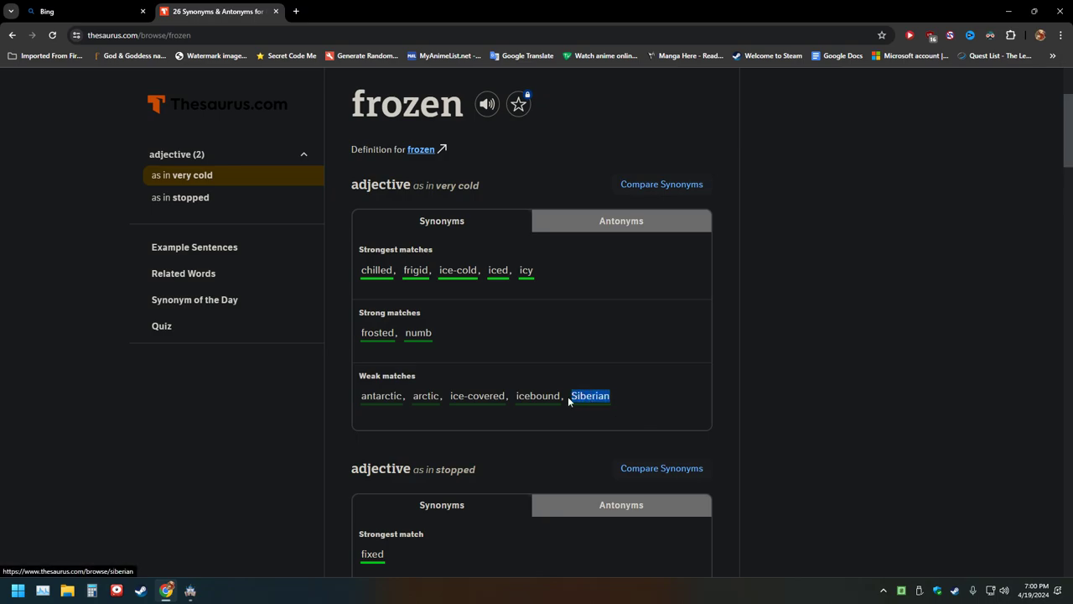
pyautogui.click(223, 444)
pyautogui.moveTo(653, 408); pyautogui.dragTo(571, 400)
pyautogui.click(388, 411)
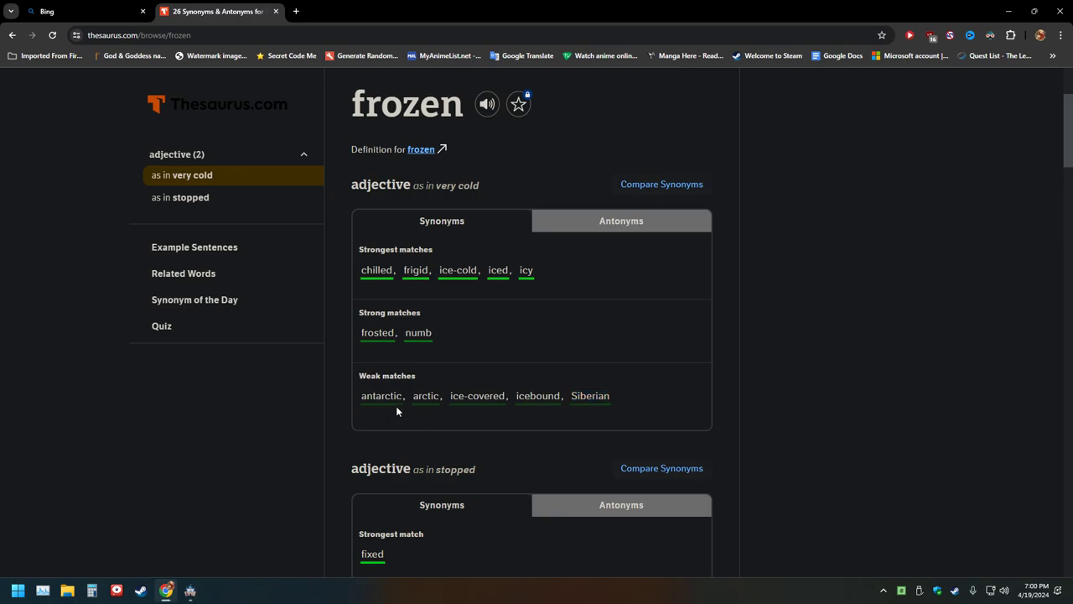
pyautogui.moveTo(396, 407); pyautogui.dragTo(347, 397)
pyautogui.click(313, 424)
pyautogui.click(143, 11)
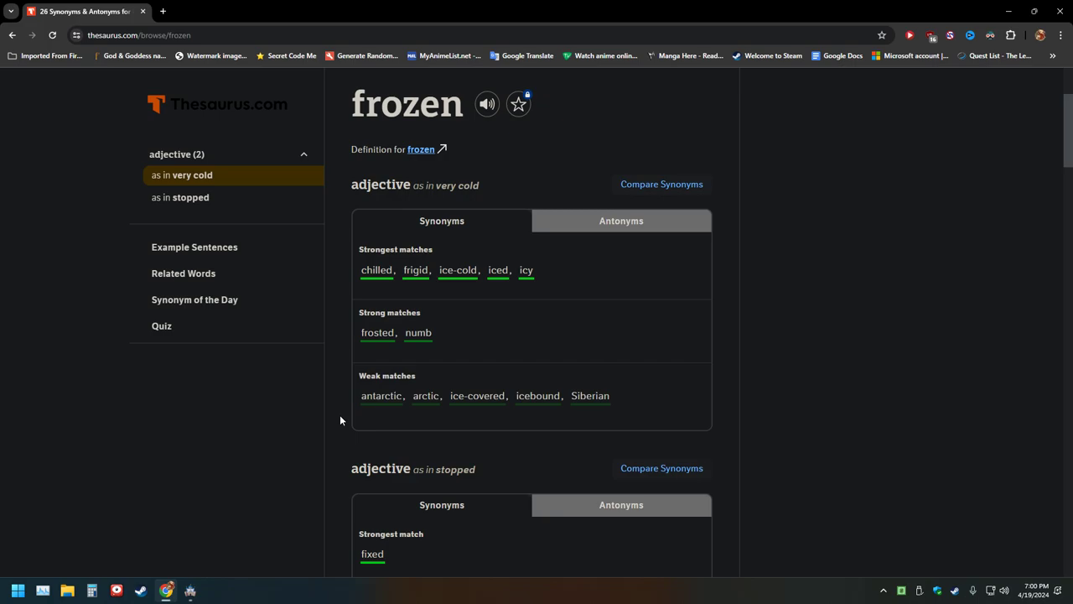
# Step: Name state 0011 'Frigid' in the RPG Maker database
pyautogui.hotkey('alt', 'Tab')
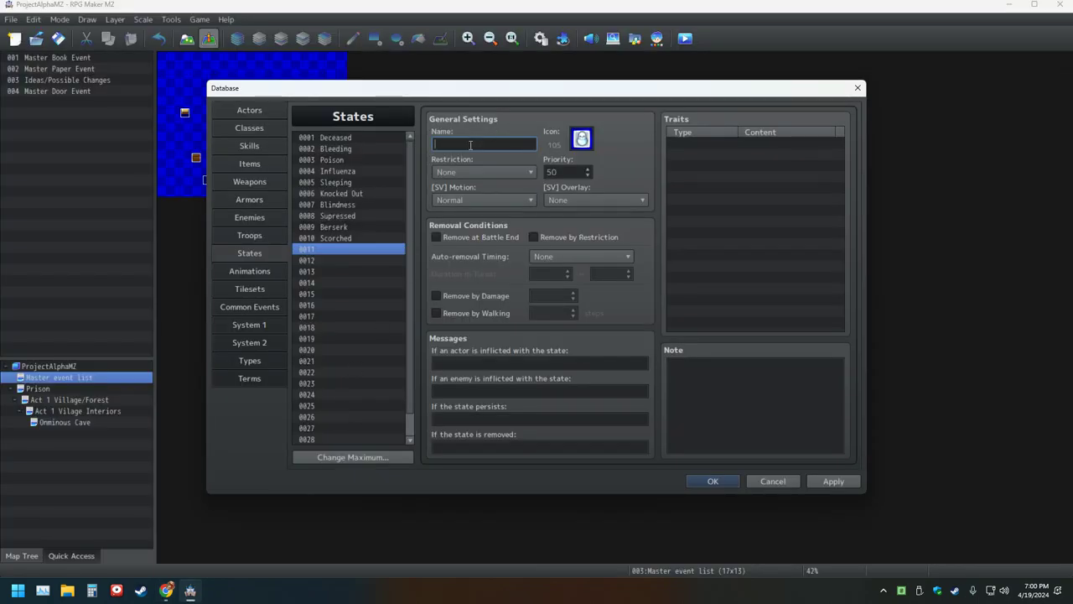
pyautogui.write('Frigid')
pyautogui.click(337, 238)
pyautogui.click(344, 250)
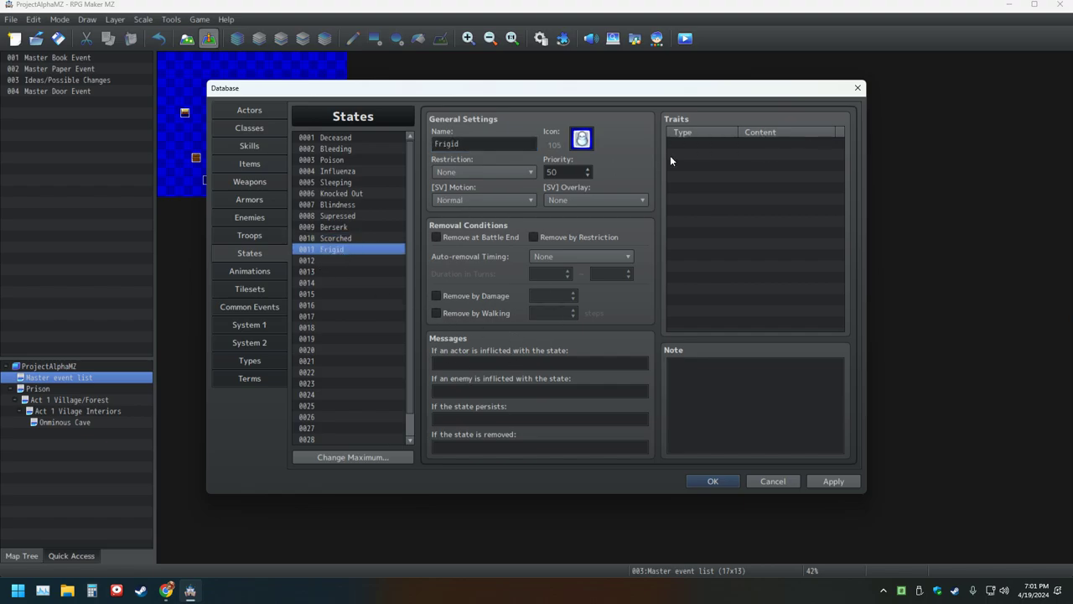
# Step: Make Scorched auto-remove at Turn End with a 5–10 turn duration
pyautogui.click(352, 239)
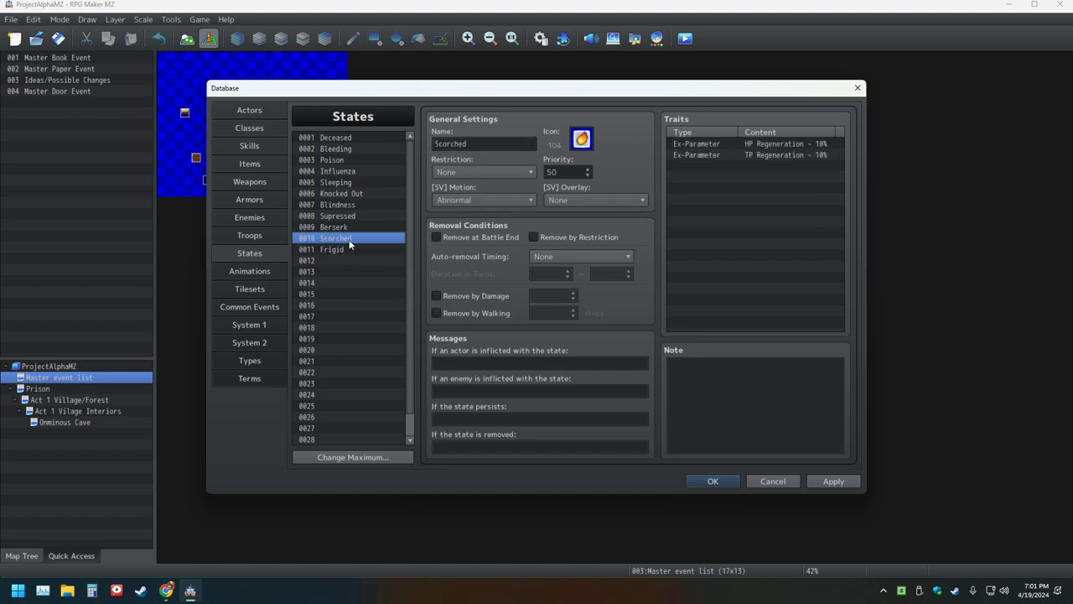
pyautogui.click(579, 256)
pyautogui.click(553, 296)
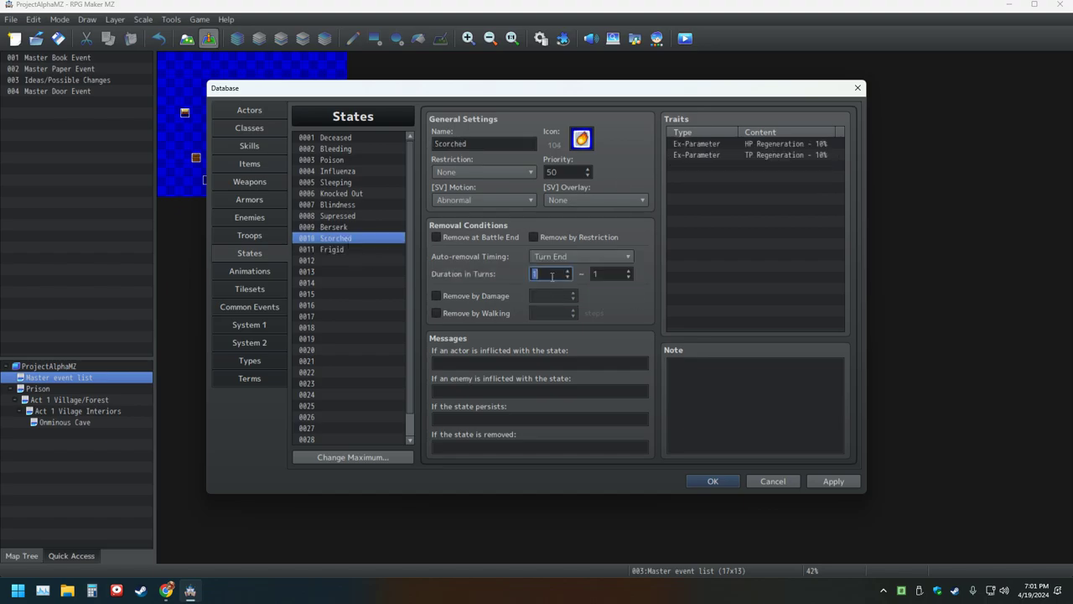
pyautogui.write('5')
pyautogui.press('Tab')
pyautogui.write('10')
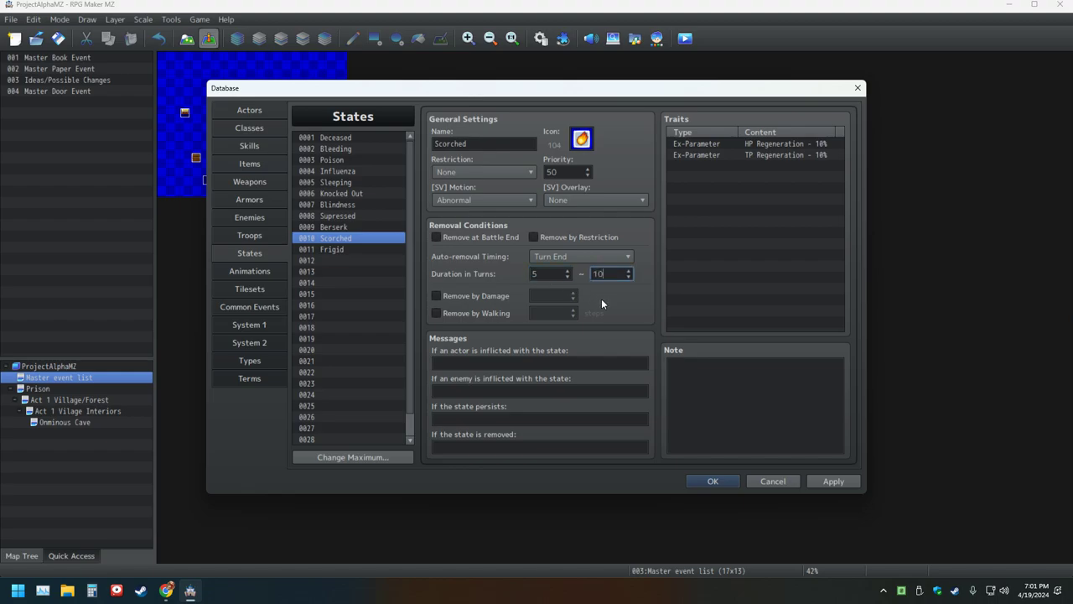
# Step: Give Frigid Abnormal [SV] motion and Turn End auto-removal after 5–10 turns
pyautogui.click(340, 253)
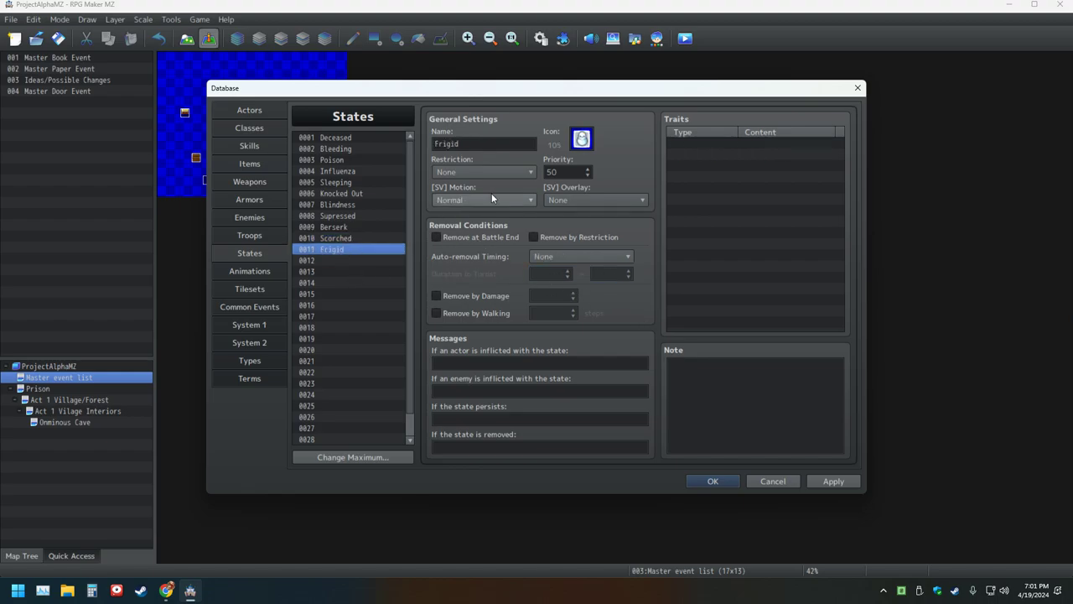
pyautogui.click(492, 200)
pyautogui.click(470, 228)
pyautogui.click(570, 258)
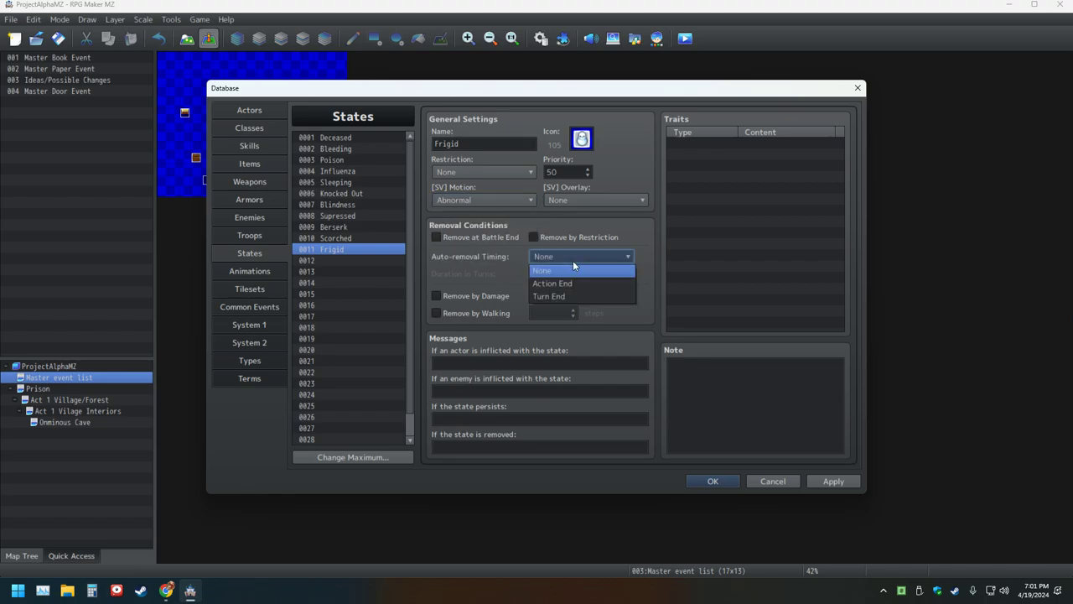
pyautogui.click(563, 294)
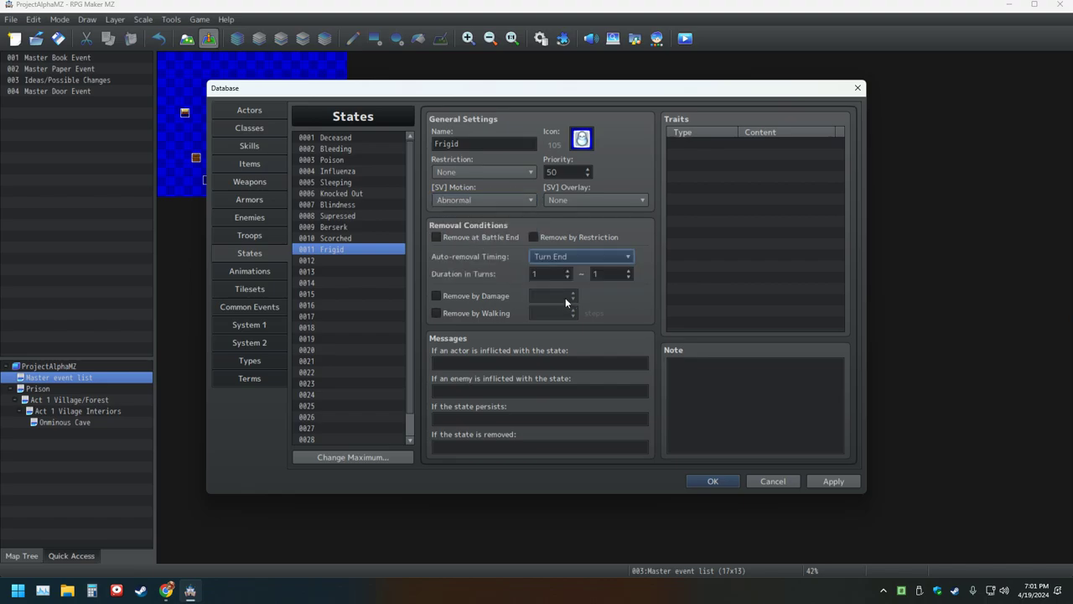
pyautogui.press('Tab')
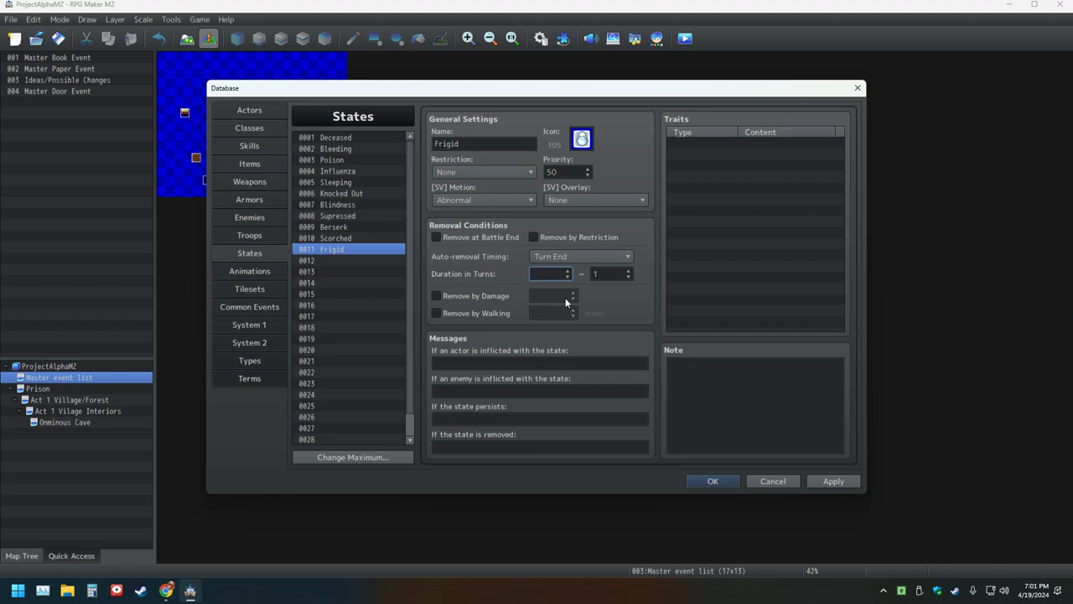
pyautogui.write('5')
pyautogui.press('Tab')
pyautogui.write('10')
# Step: Add an Ex-Parameter MP Regeneration trait to Frigid
pyautogui.doubleClick(698, 136)
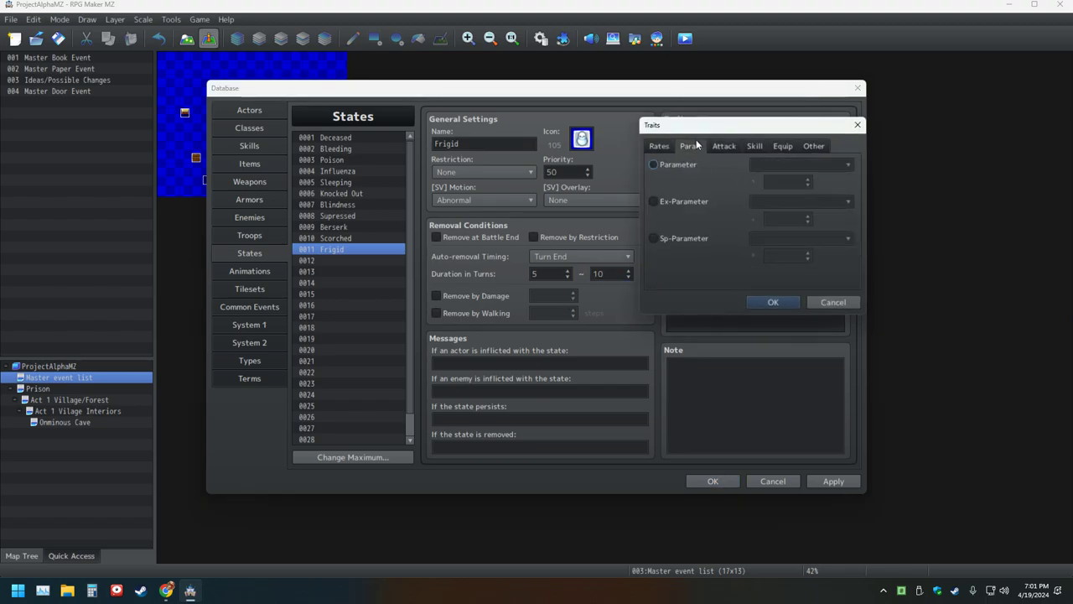
pyautogui.click(689, 202)
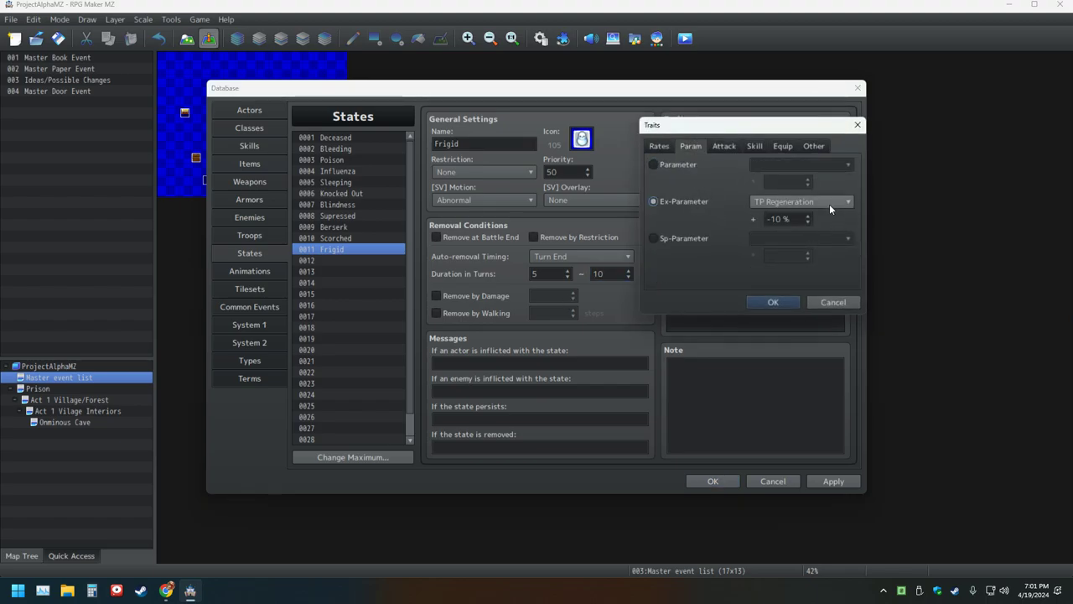
pyautogui.click(830, 204)
pyautogui.click(784, 319)
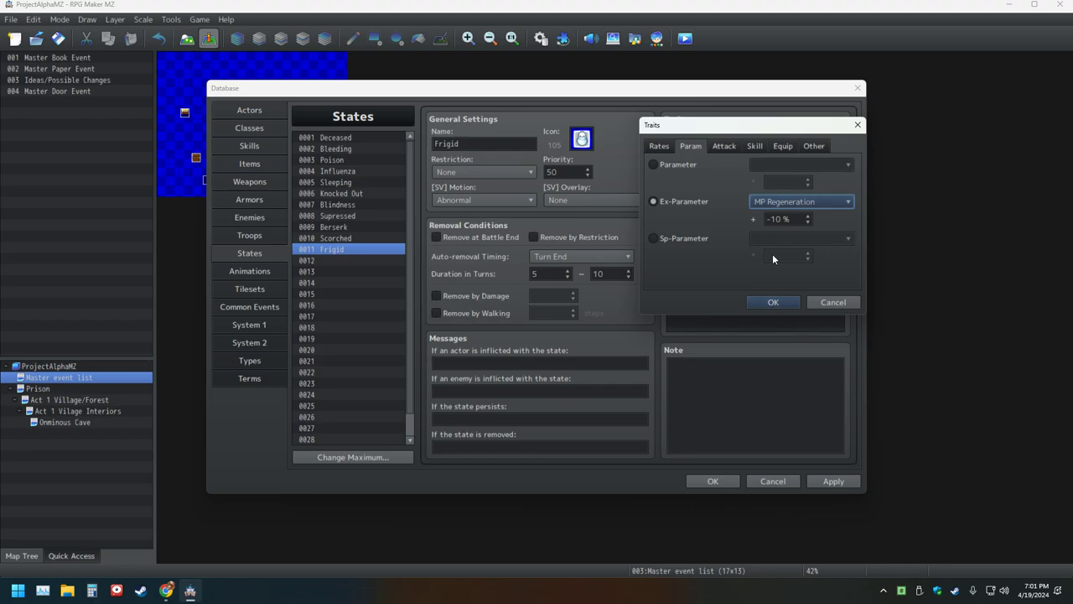
pyautogui.click(759, 303)
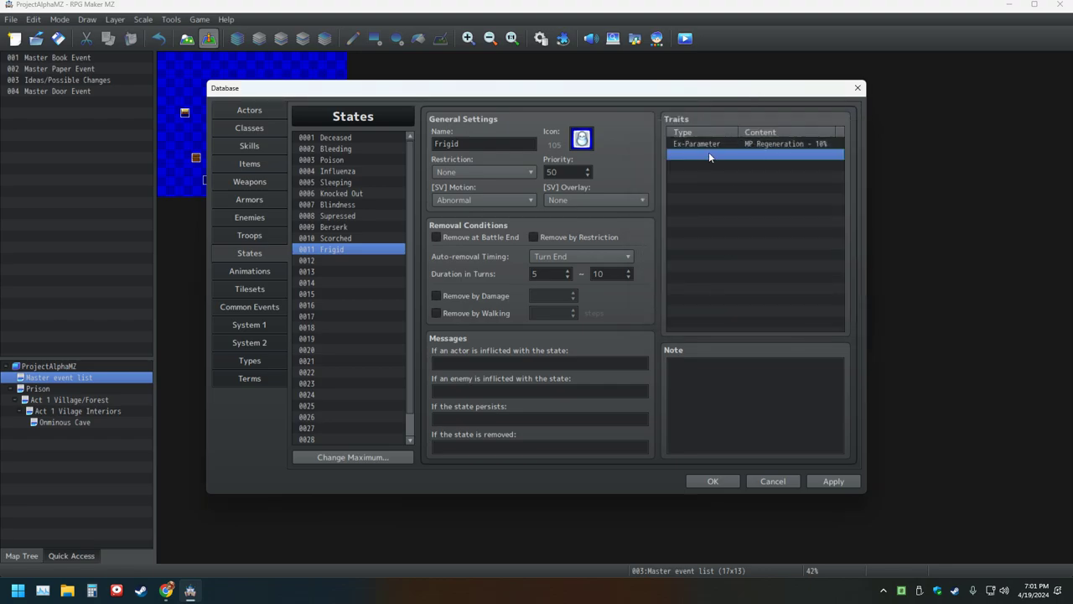
# Step: Reopen the trait editor, browse the Param and Rate options, and cancel without adding
pyautogui.doubleClick(708, 154)
pyautogui.click(692, 146)
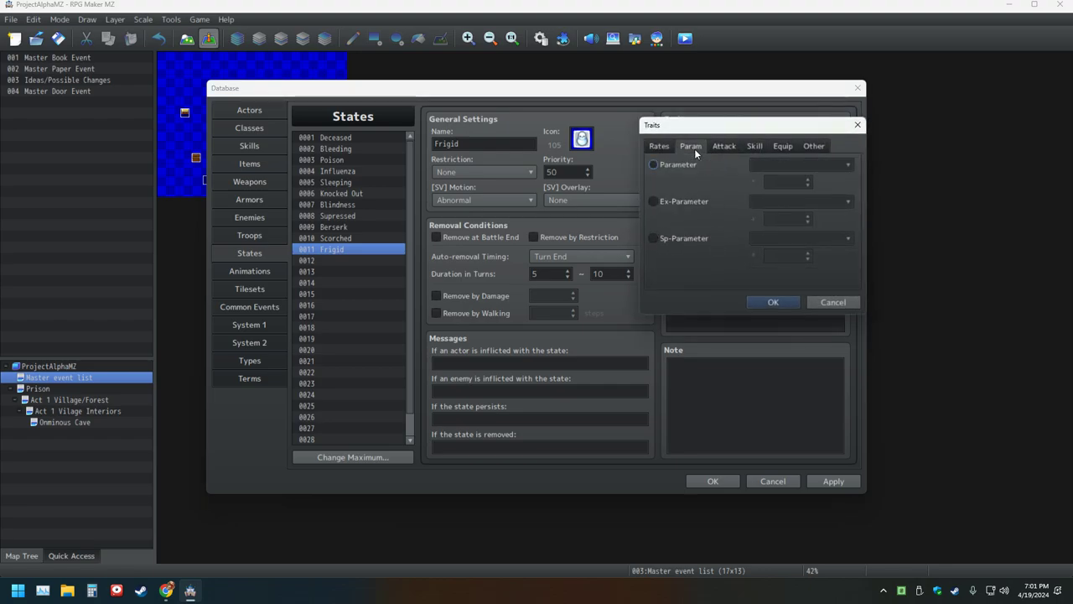
pyautogui.click(660, 146)
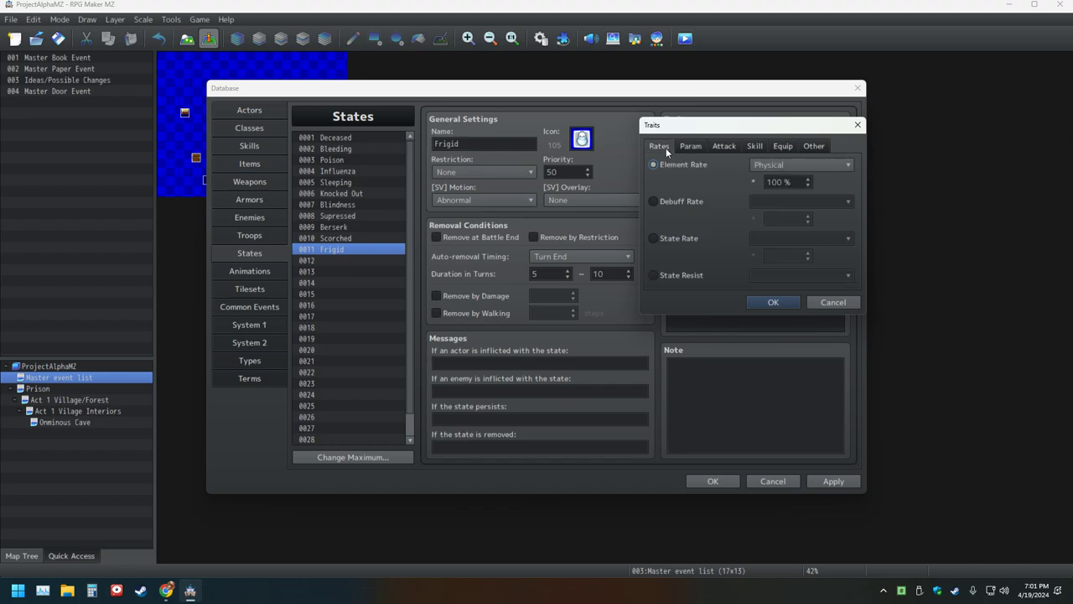
pyautogui.click(858, 124)
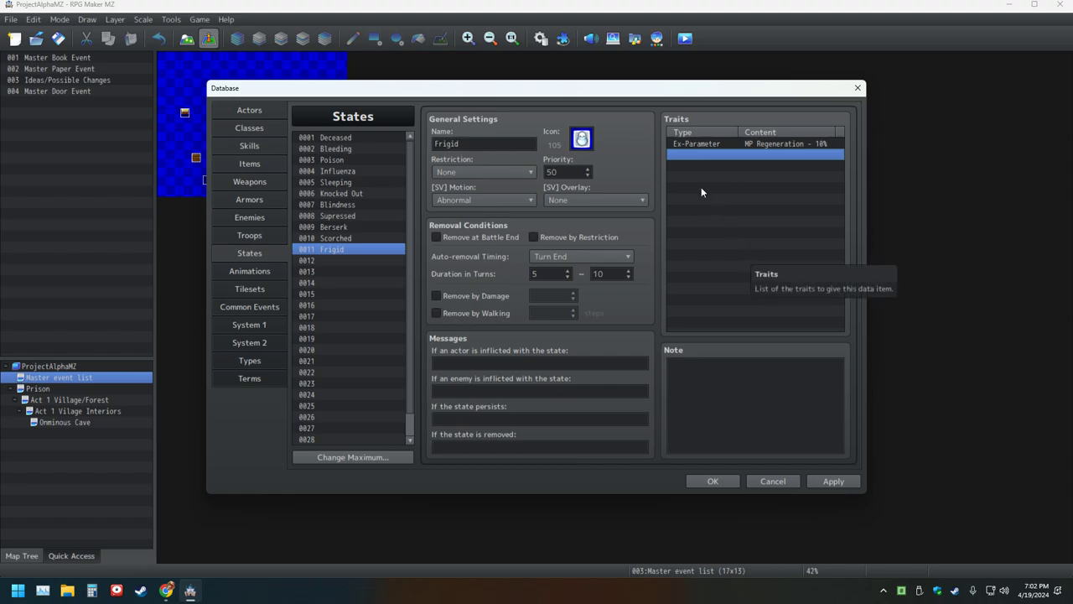
# Step: Open the Traits editor on Frigid's next empty trait row
pyautogui.doubleClick(682, 156)
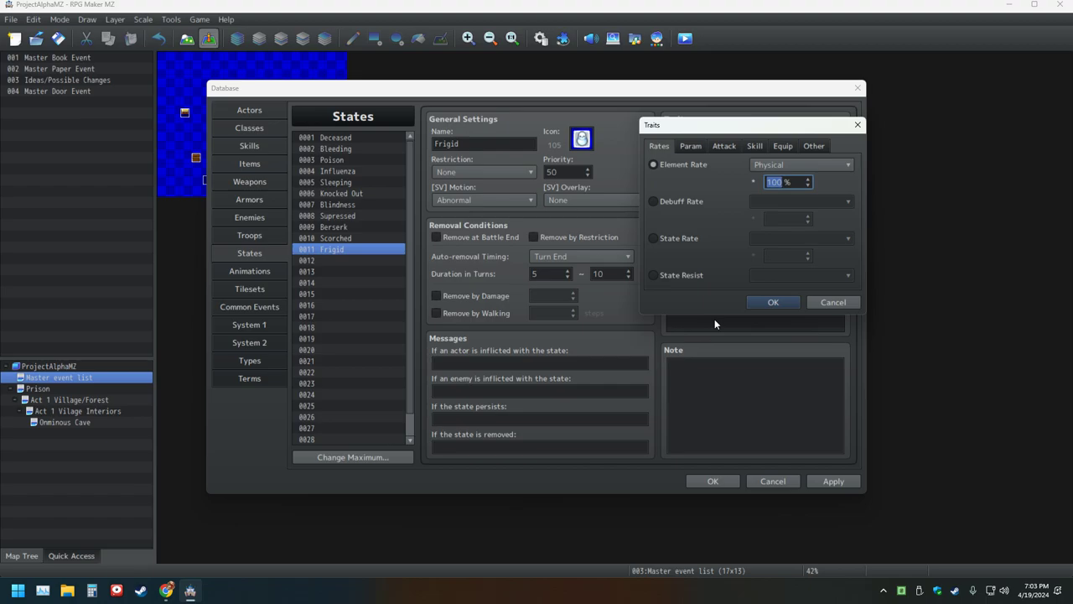
# Step: Add an Ex-Parameter HP Regeneration trait as Frigid's second trait
pyautogui.click(691, 148)
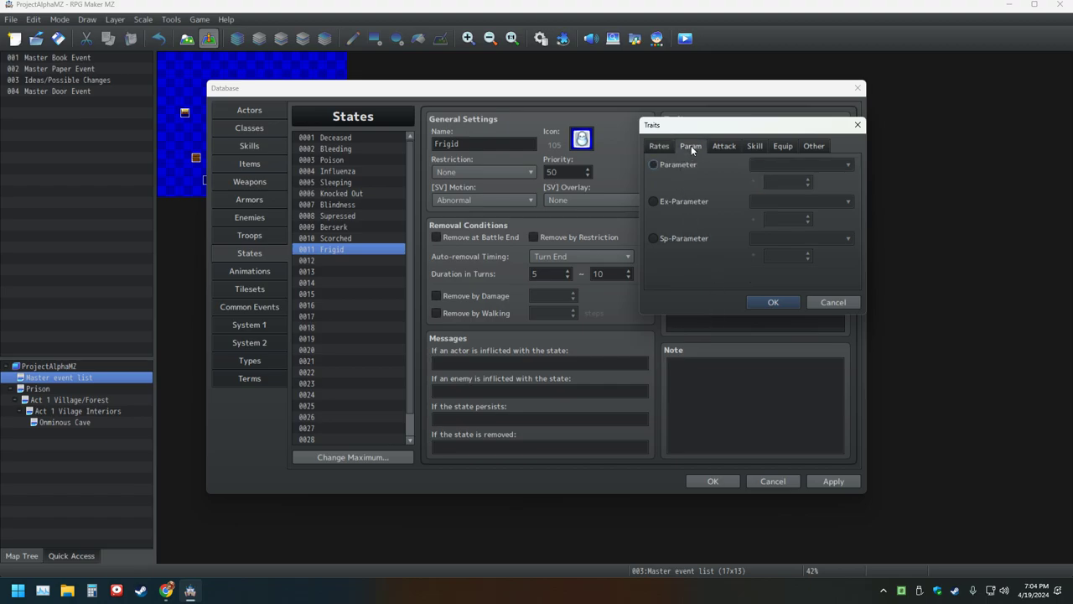
pyautogui.click(696, 201)
pyautogui.click(801, 201)
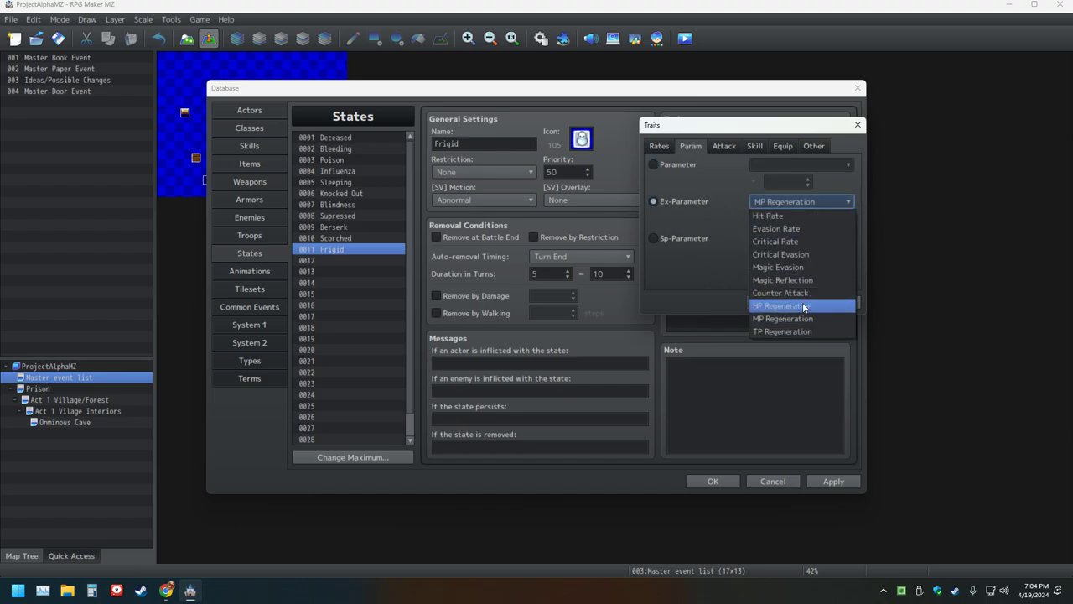
pyautogui.click(799, 318)
pyautogui.click(798, 201)
pyautogui.click(791, 304)
pyautogui.click(788, 304)
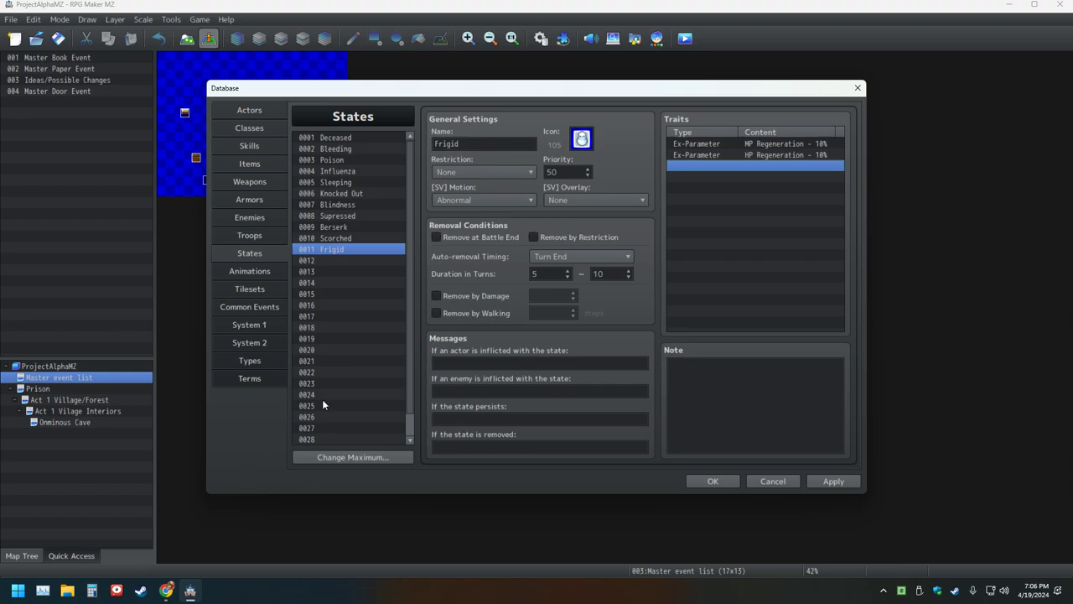
# Step: Set Frigid's Restriction to None after briefly choosing Cannot move
pyautogui.click(486, 173)
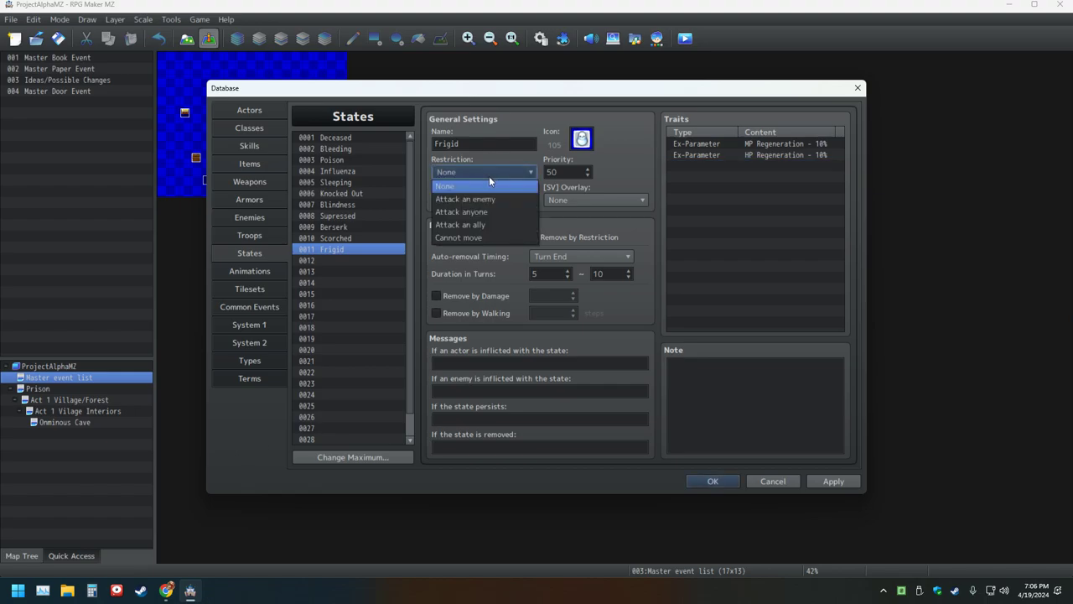
pyautogui.click(475, 240)
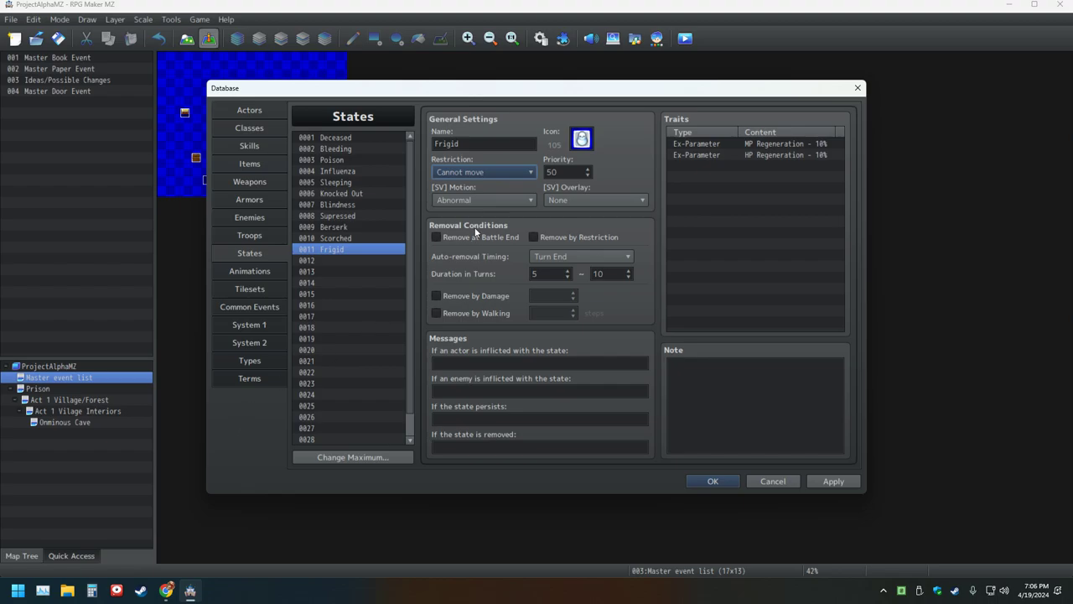
pyautogui.click(494, 174)
pyautogui.click(476, 186)
# Step: Add a Parameter trait of Agility * 50% to Frigid
pyautogui.doubleClick(697, 170)
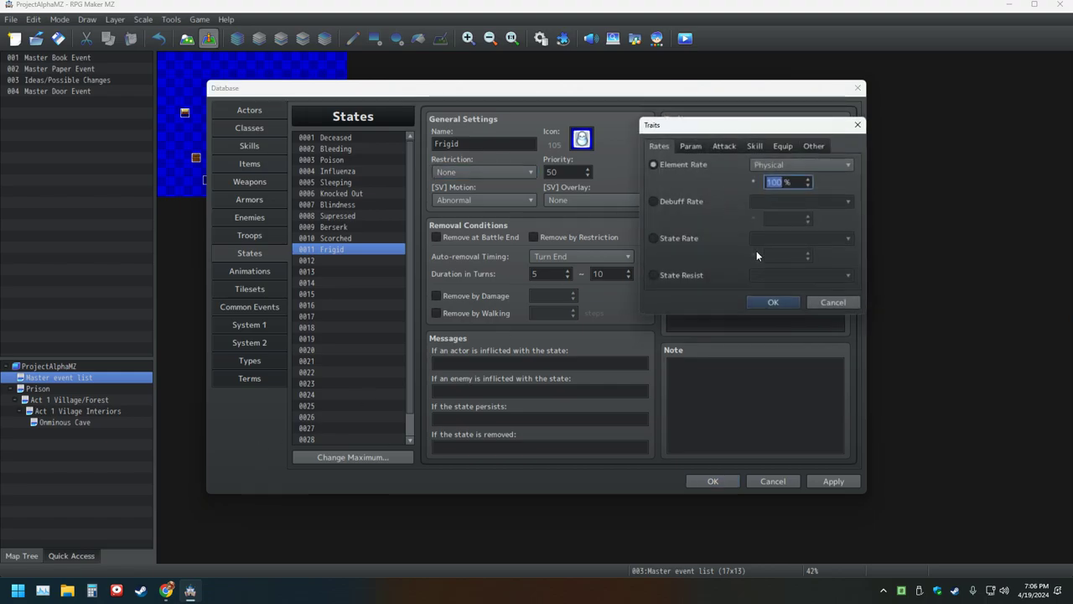
pyautogui.click(688, 145)
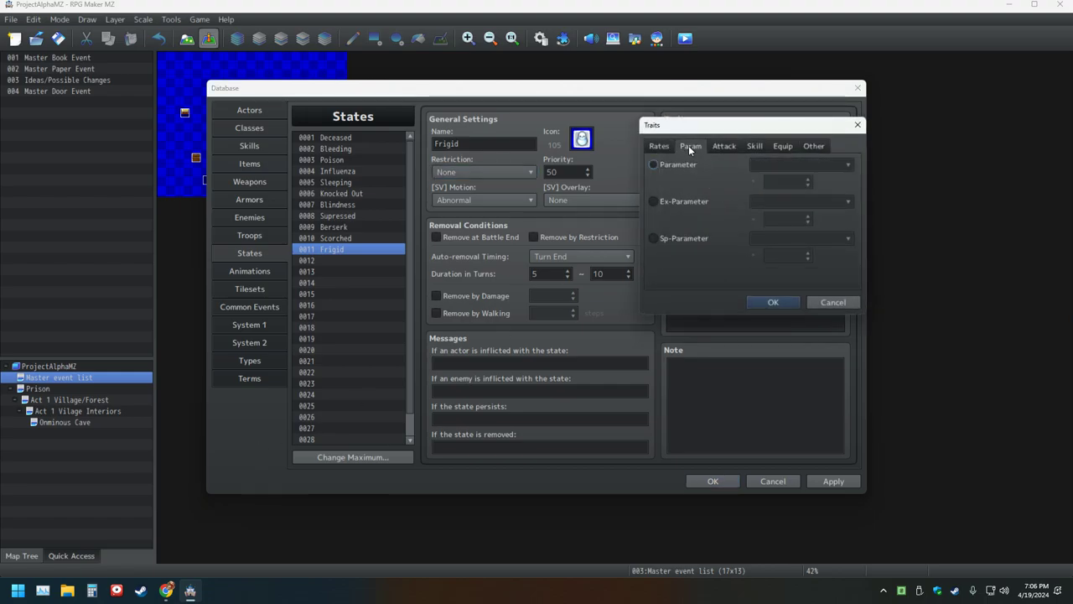
pyautogui.click(682, 202)
pyautogui.click(814, 202)
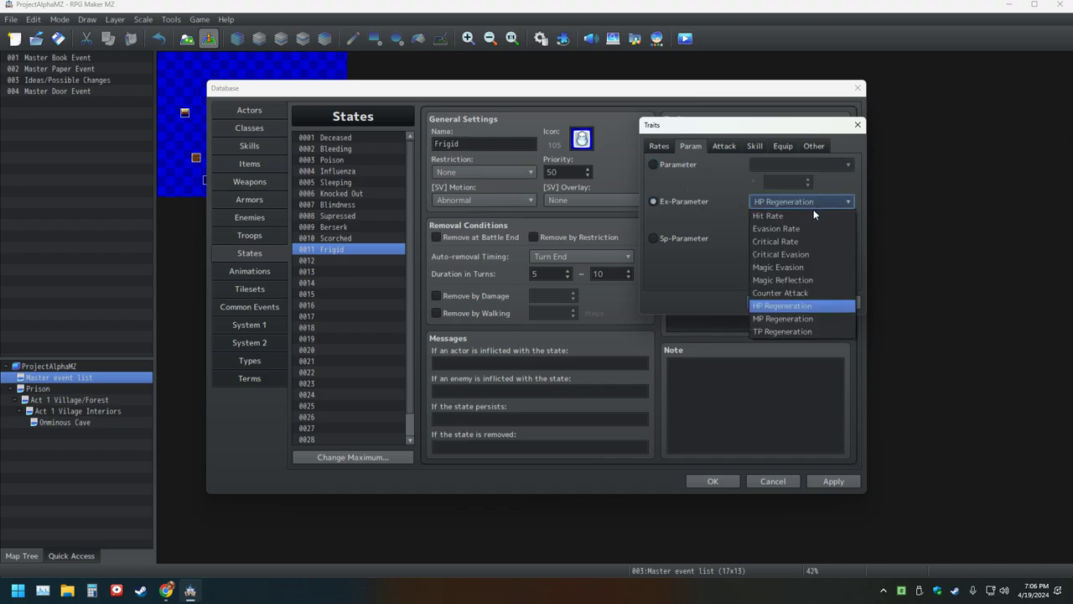
pyautogui.click(674, 241)
pyautogui.click(674, 241)
pyautogui.click(666, 173)
pyautogui.click(834, 172)
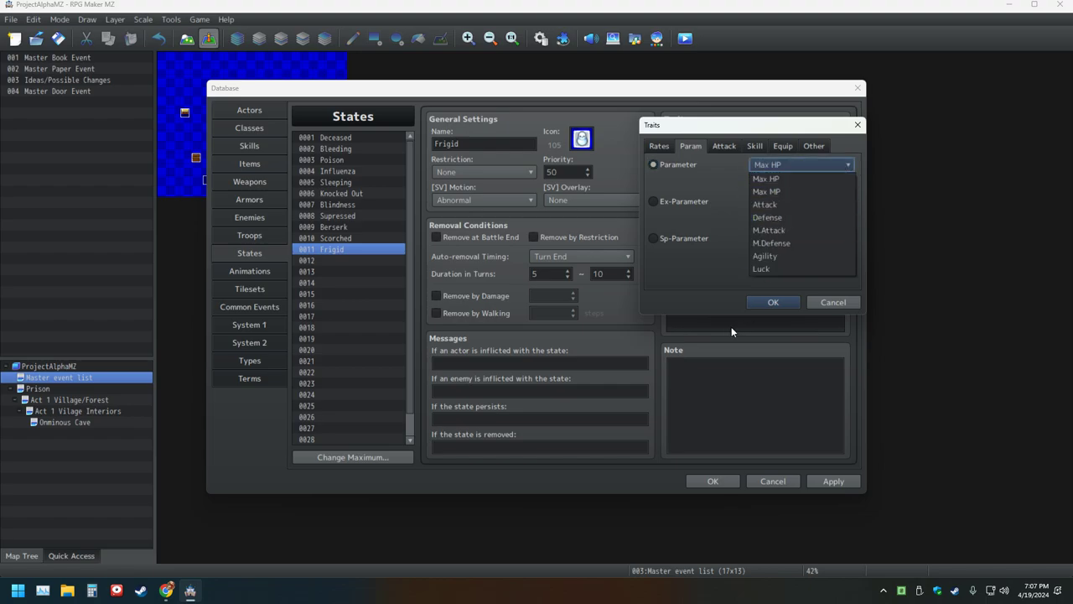
pyautogui.click(780, 257)
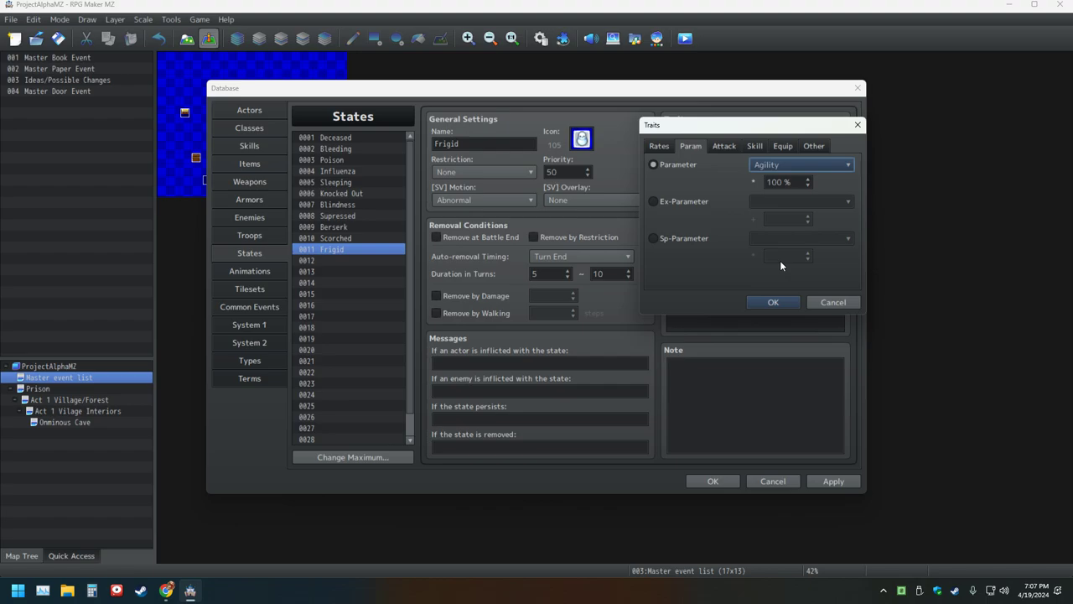
pyautogui.doubleClick(776, 182)
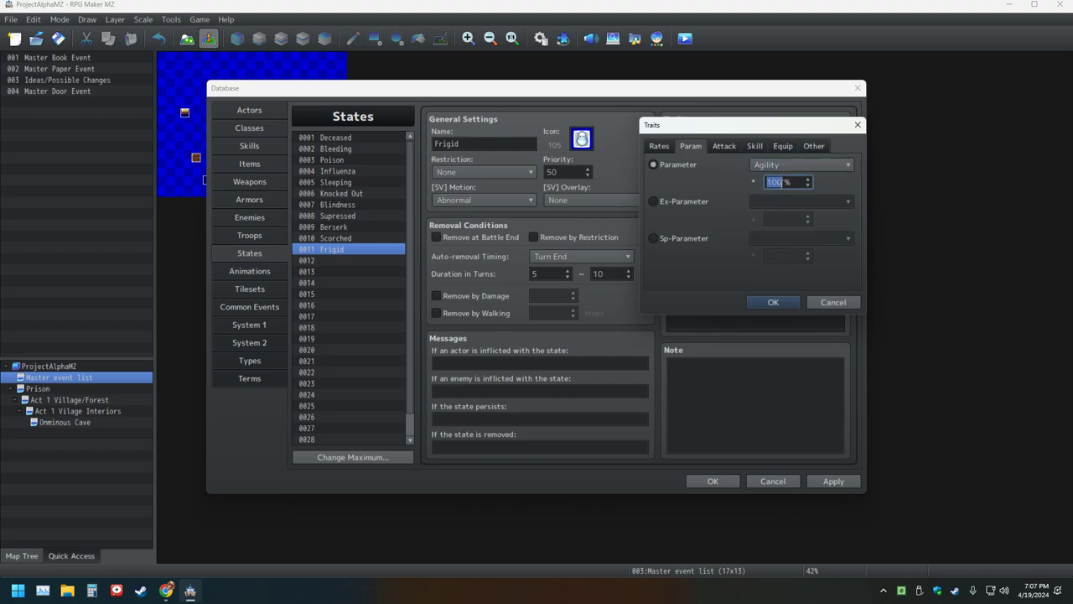
pyautogui.write('50')
pyautogui.press('Return')
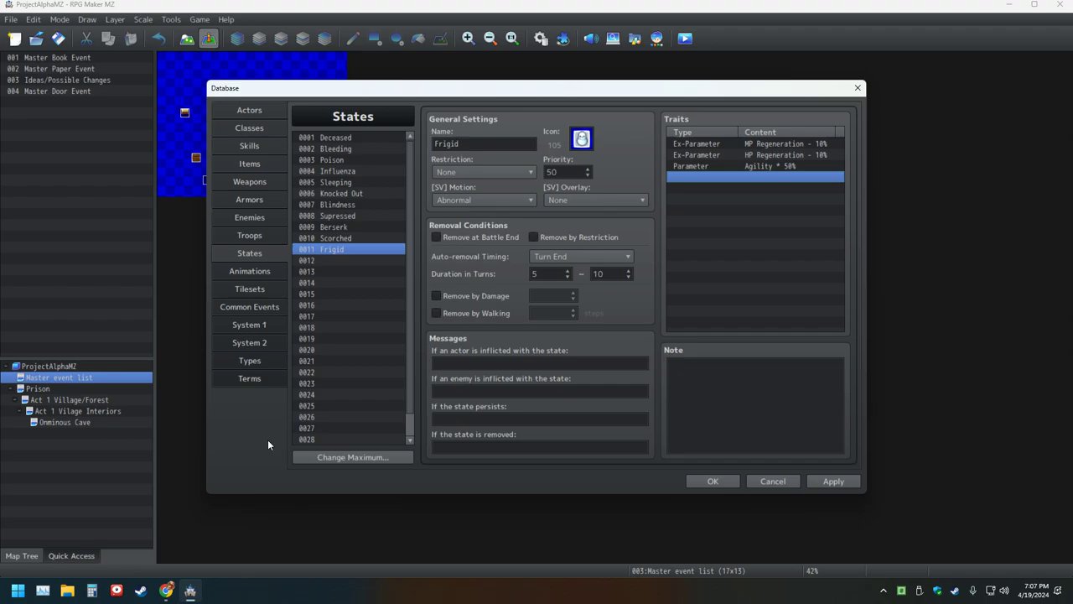
# Step: Select 0010 Scorched in the States list to review its regeneration traits
pyautogui.click(335, 240)
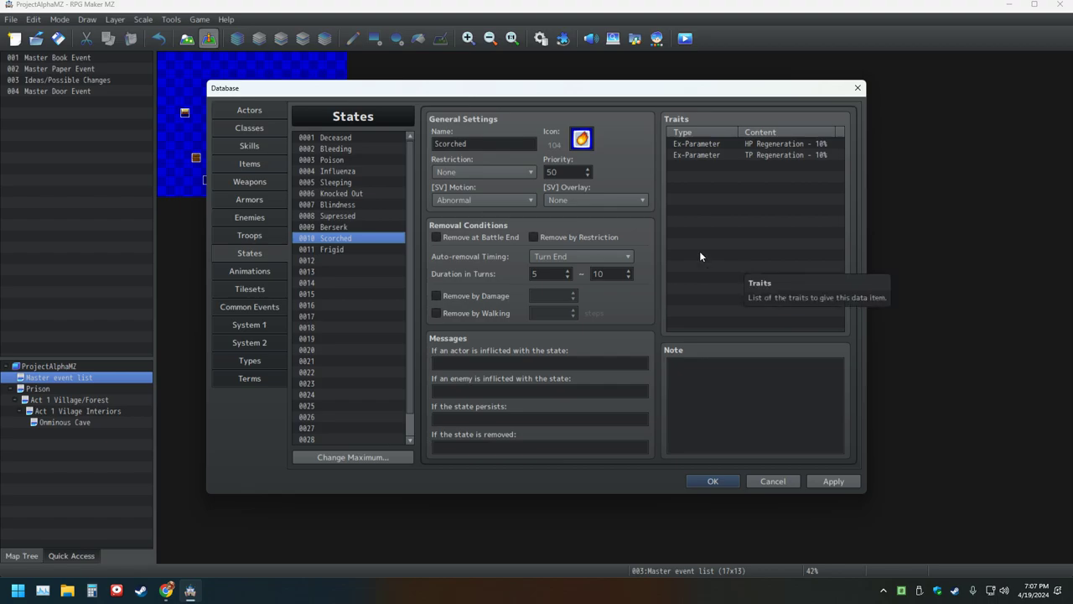
# Step: Select state 0011 Frigid to show its Agility * 50% and regeneration traits
pyautogui.click(374, 250)
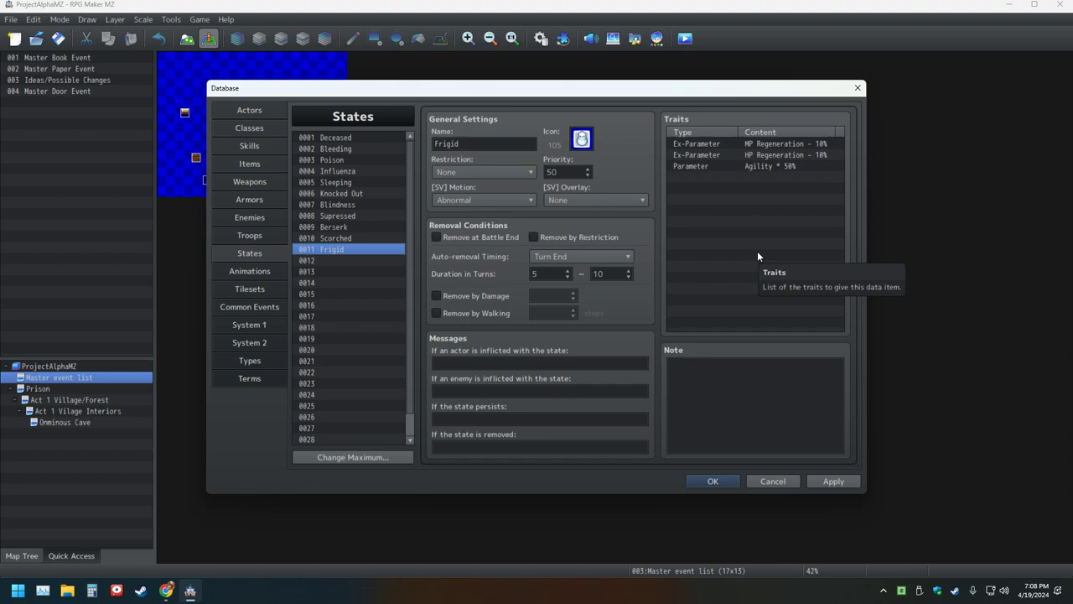
# Step: Start a new Frigid trait, browse the Attack, Other and Rates tabs, and try State Rate
pyautogui.doubleClick(704, 181)
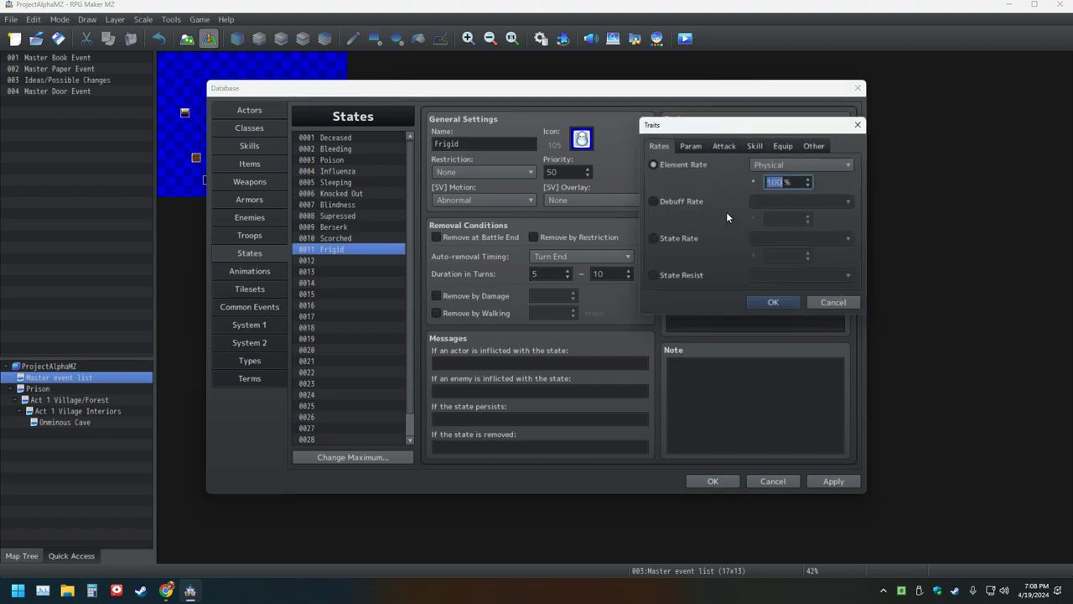
pyautogui.click(724, 146)
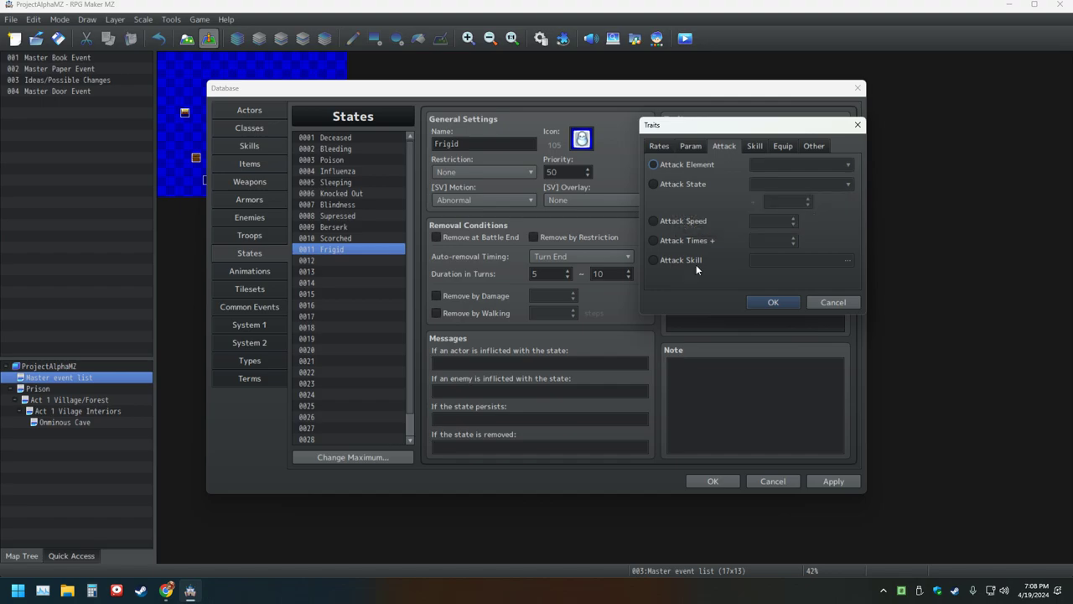
pyautogui.click(811, 146)
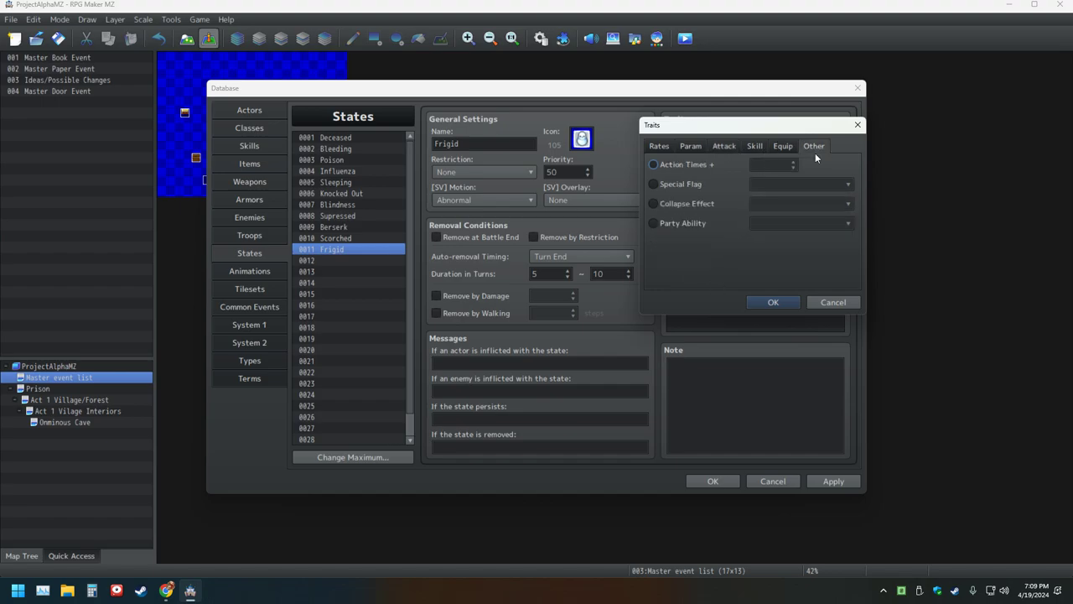
pyautogui.click(669, 183)
pyautogui.click(814, 184)
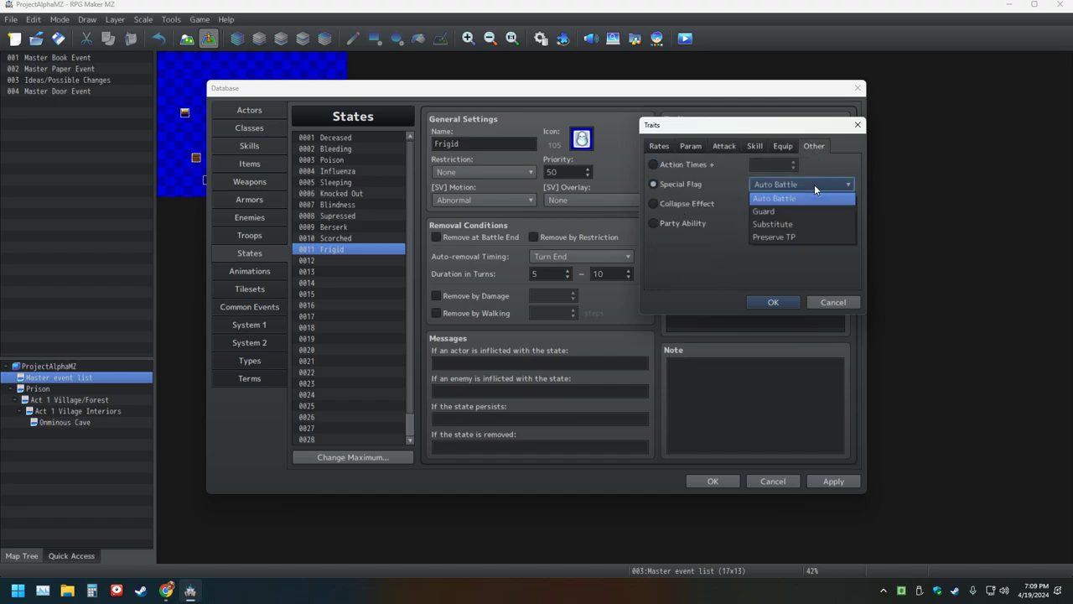
pyautogui.click(814, 185)
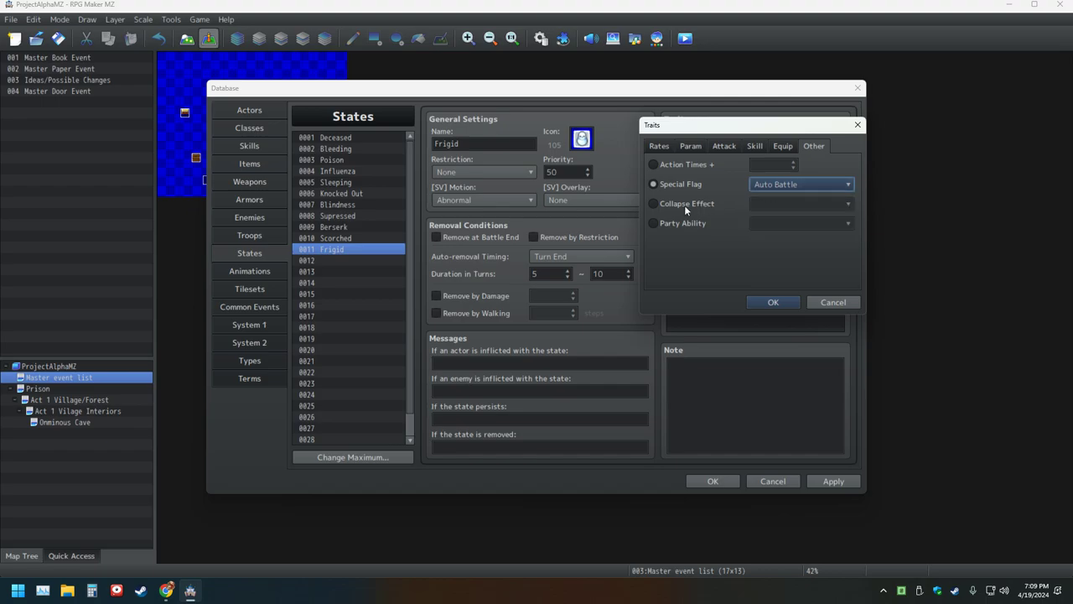
pyautogui.click(658, 147)
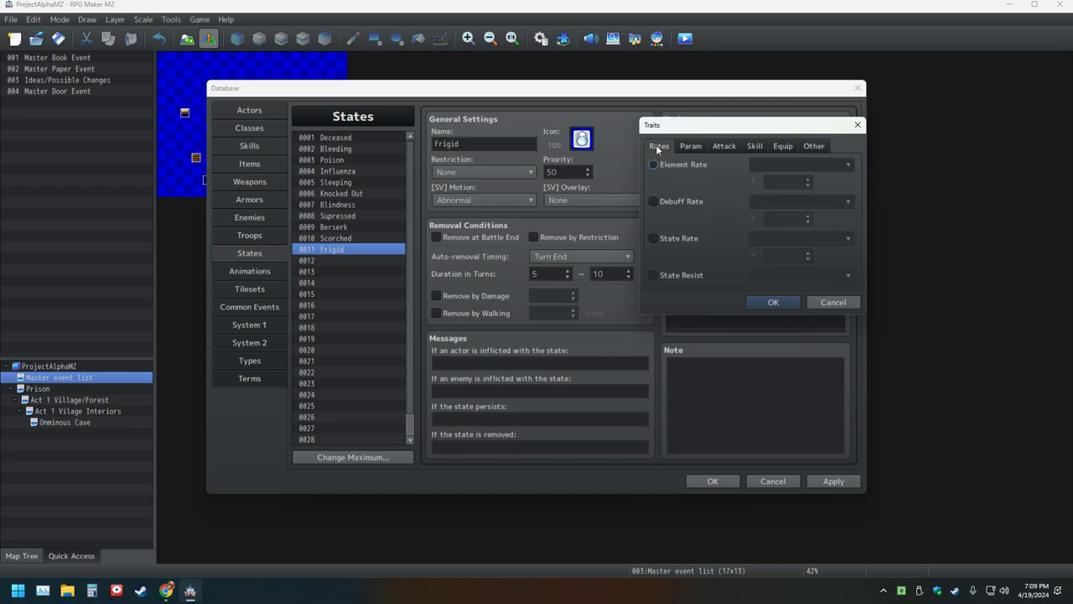
pyautogui.click(672, 238)
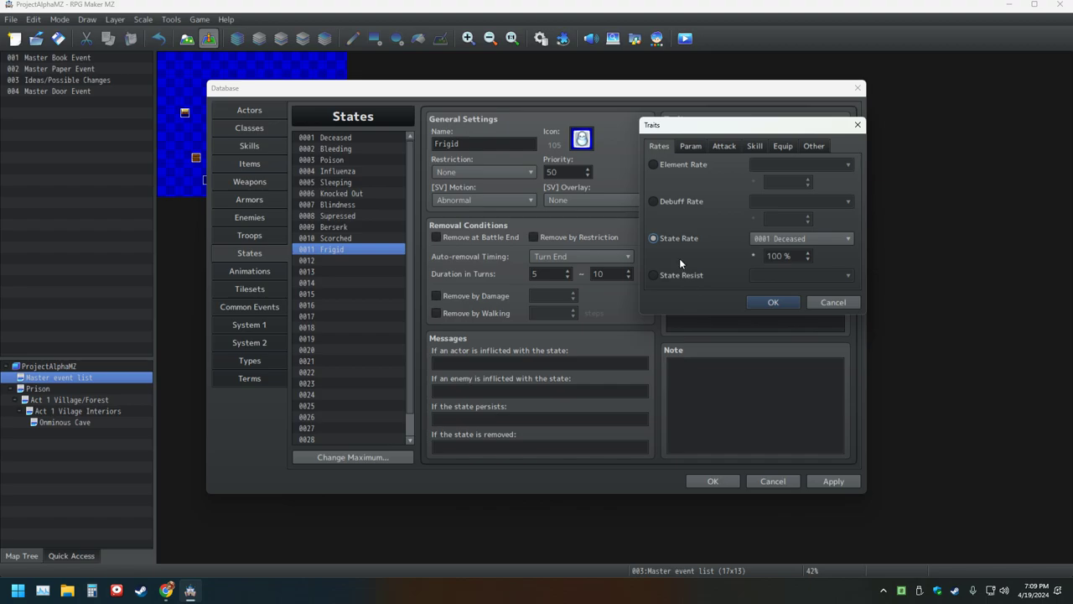
pyautogui.click(691, 147)
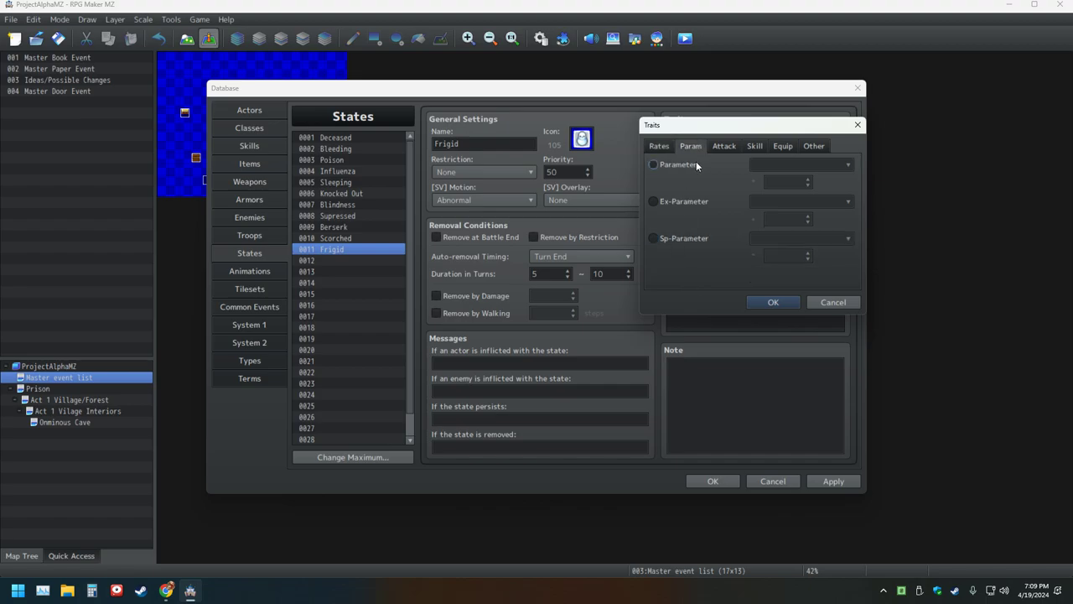
pyautogui.click(676, 208)
pyautogui.click(821, 199)
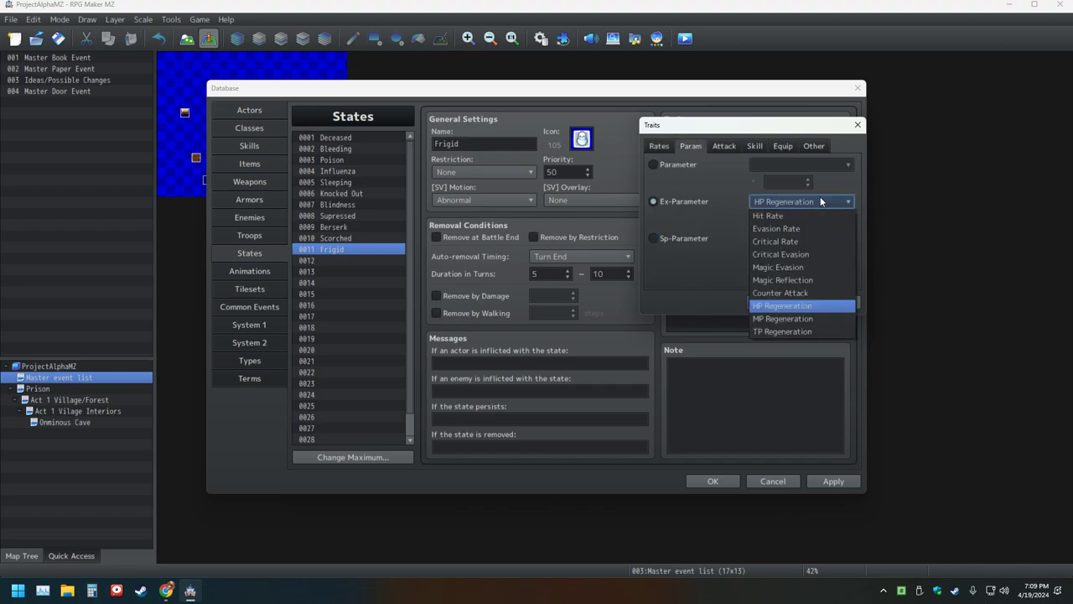
pyautogui.click(693, 239)
pyautogui.click(802, 238)
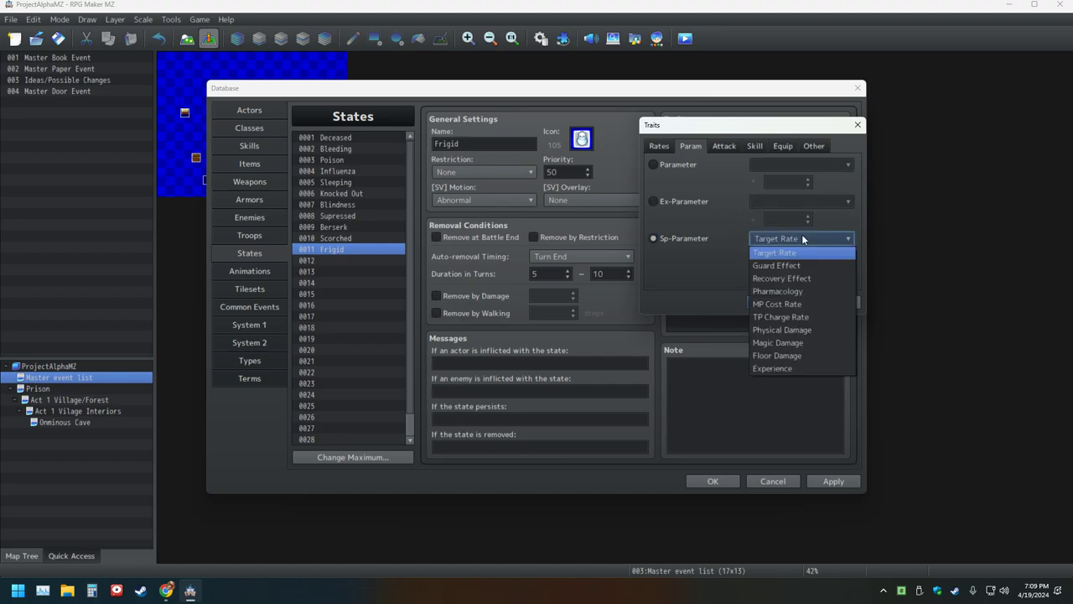
pyautogui.click(724, 147)
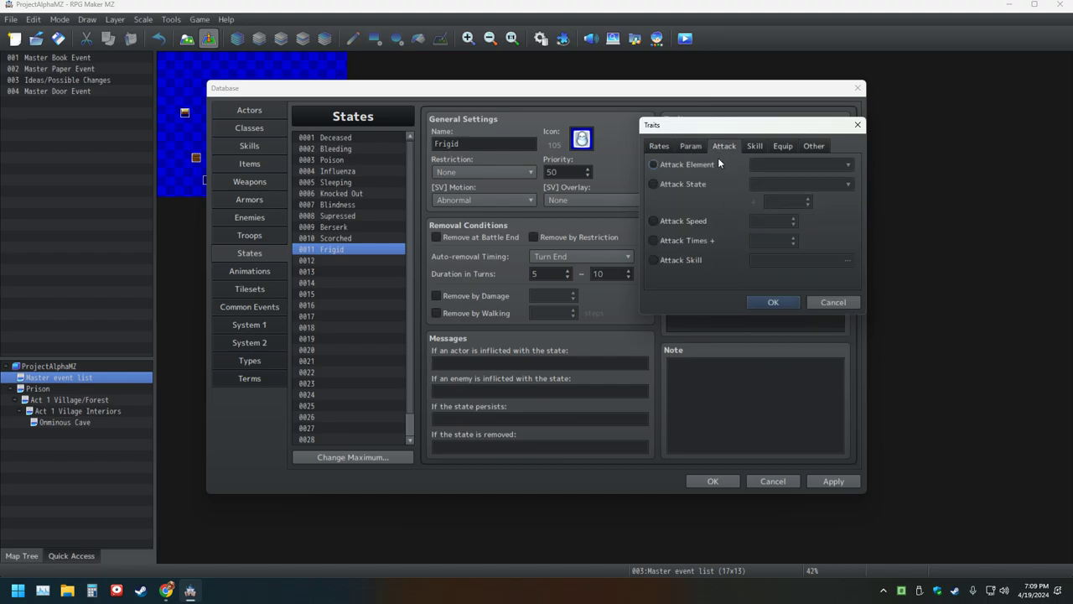
pyautogui.click(683, 261)
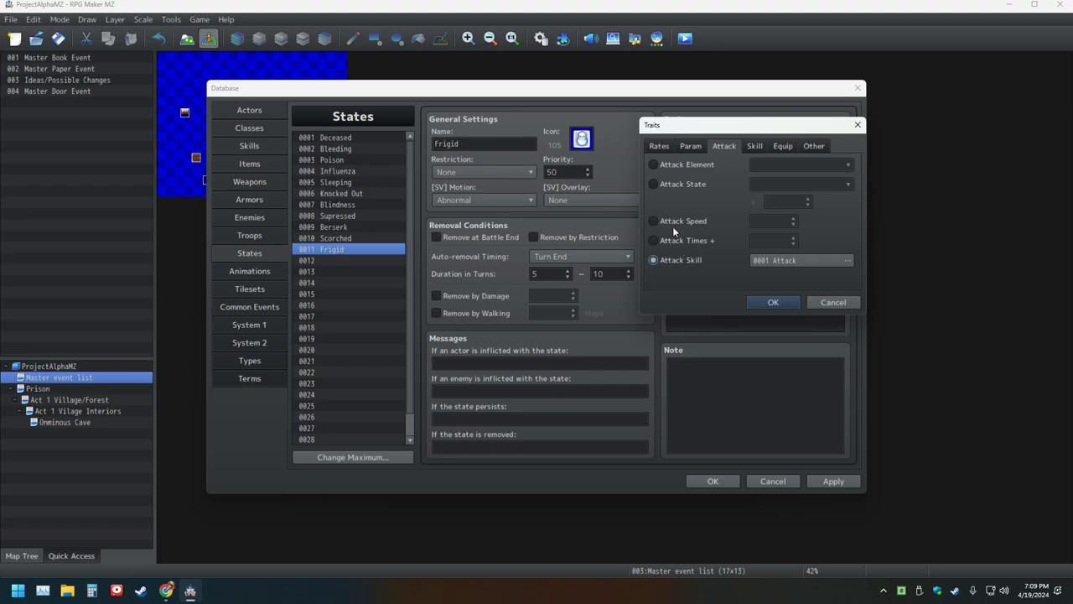
pyautogui.click(677, 181)
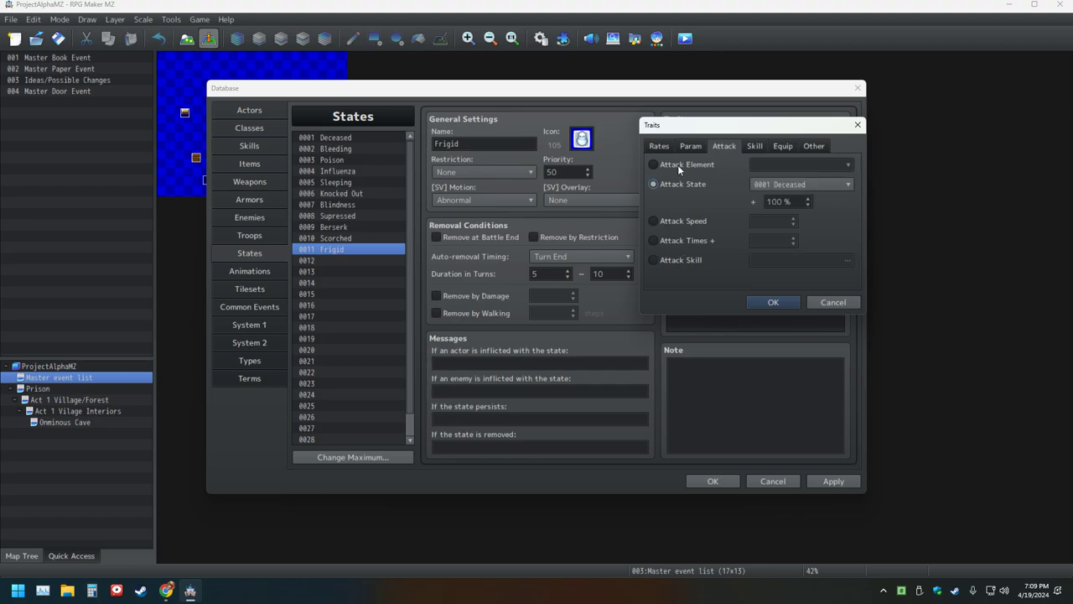
pyautogui.click(678, 164)
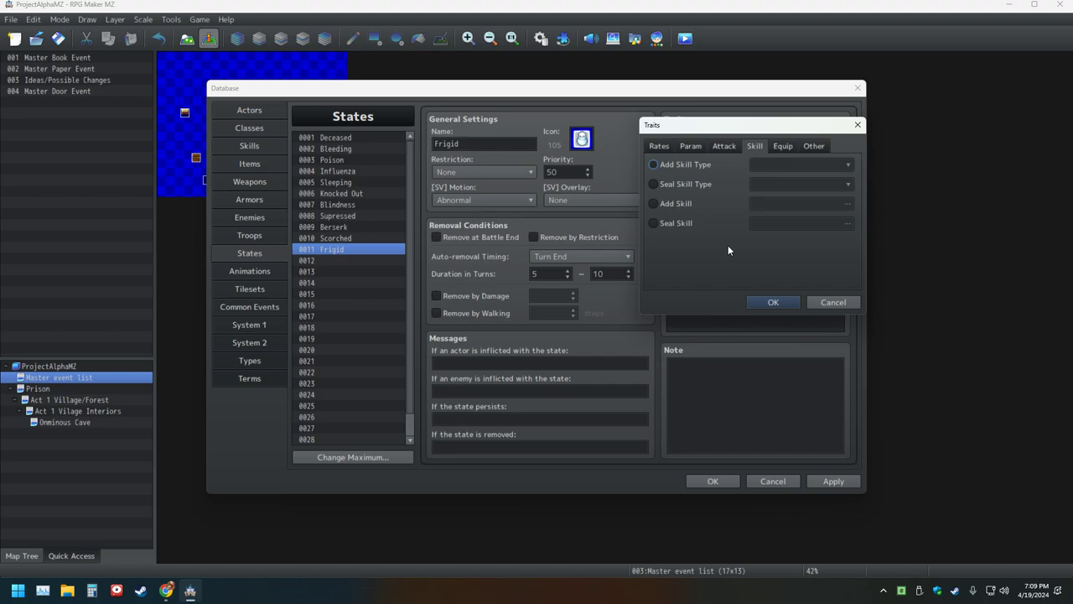
pyautogui.click(783, 146)
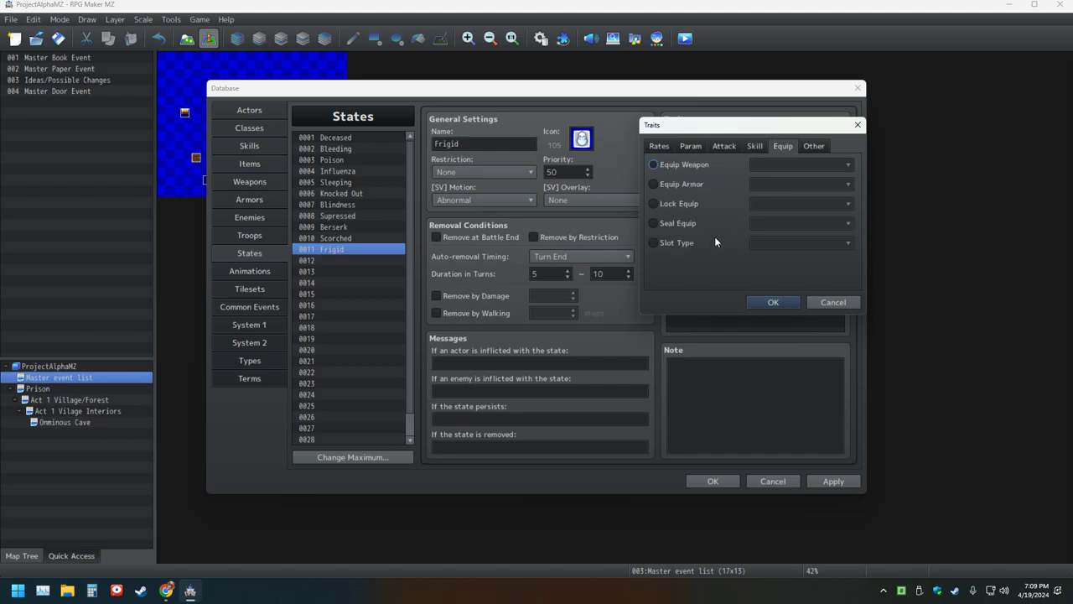
pyautogui.click(690, 146)
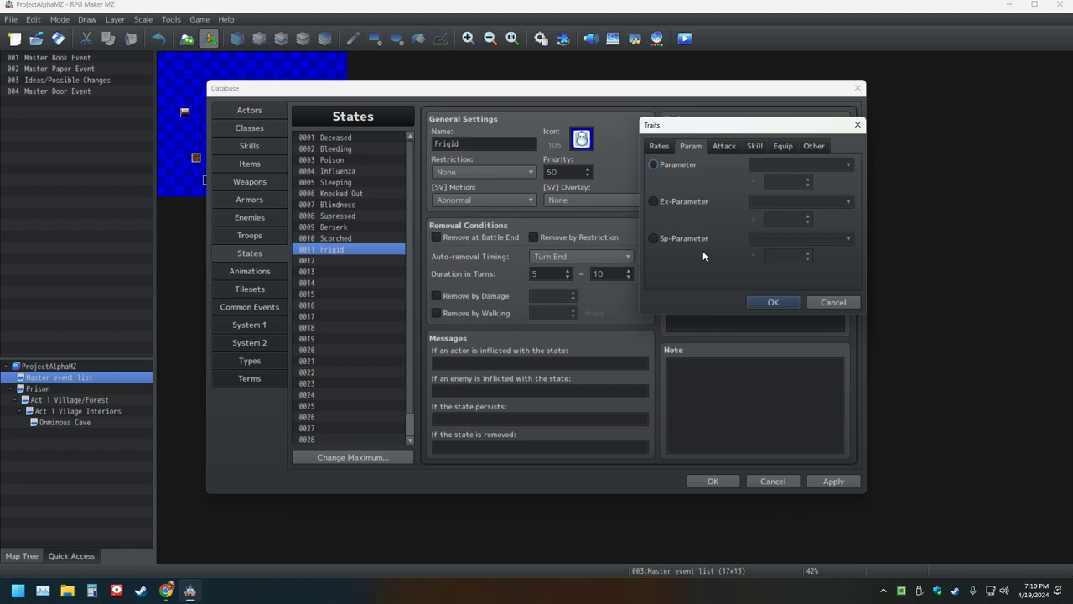
# Step: Discard the new trait, reopen the Traits editor, browse Param and Attack, then cancel
pyautogui.click(833, 302)
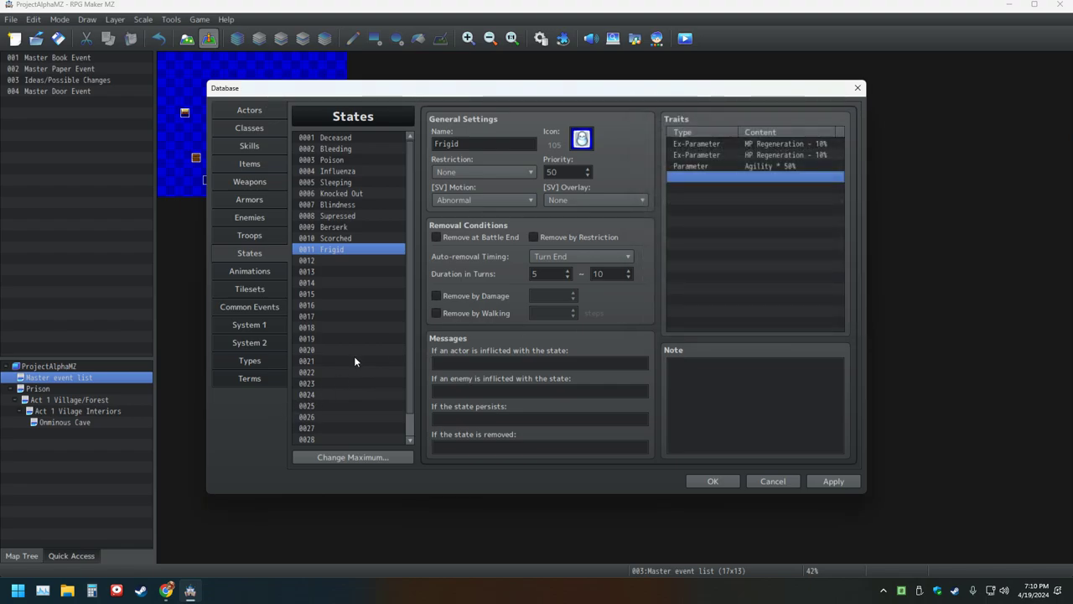
pyautogui.doubleClick(700, 176)
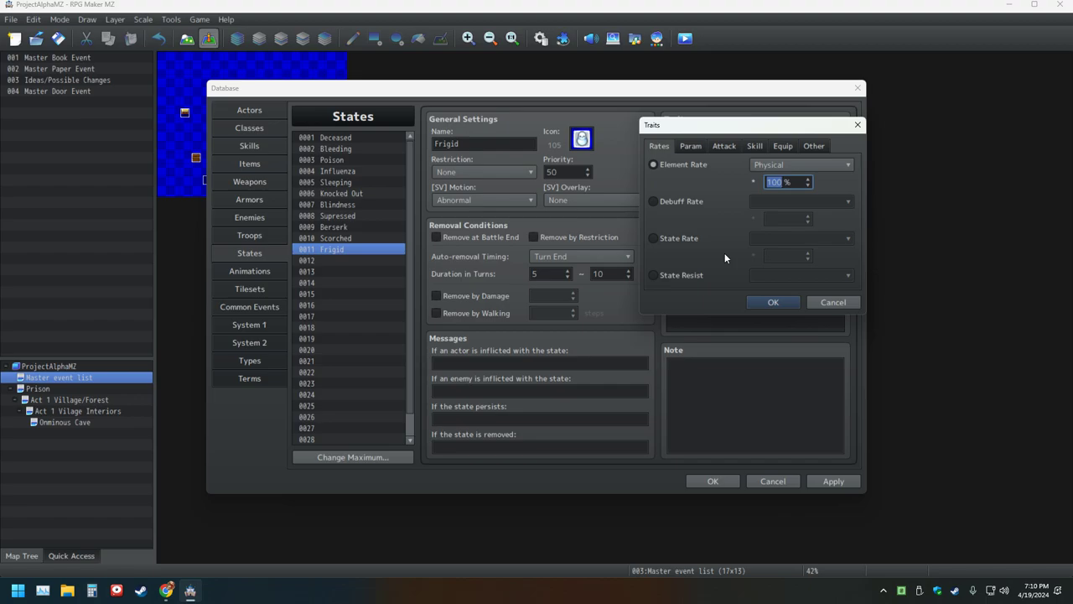
pyautogui.click(693, 146)
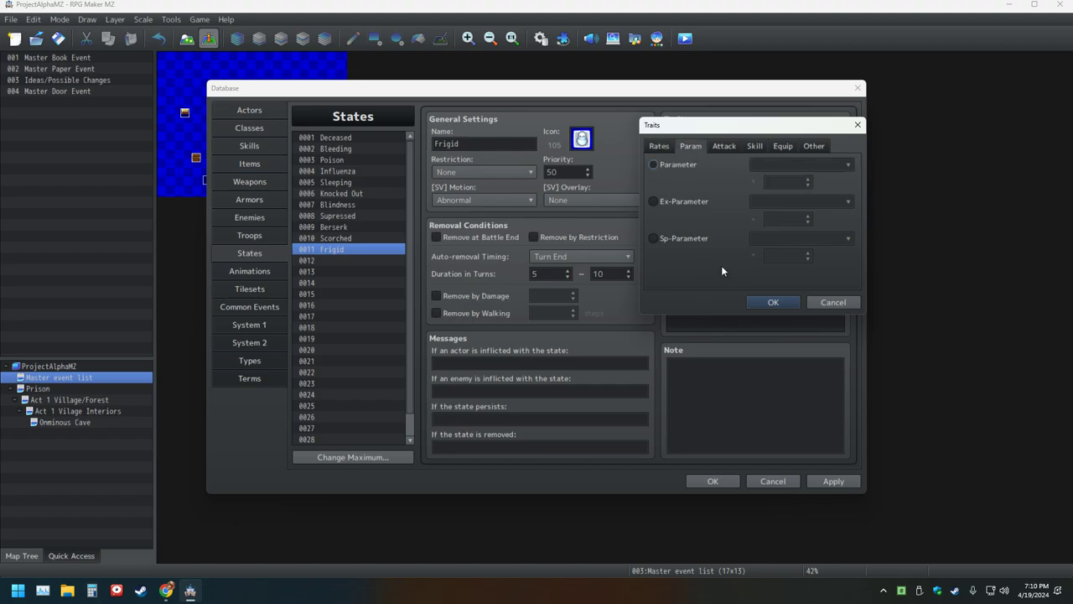
pyautogui.click(726, 148)
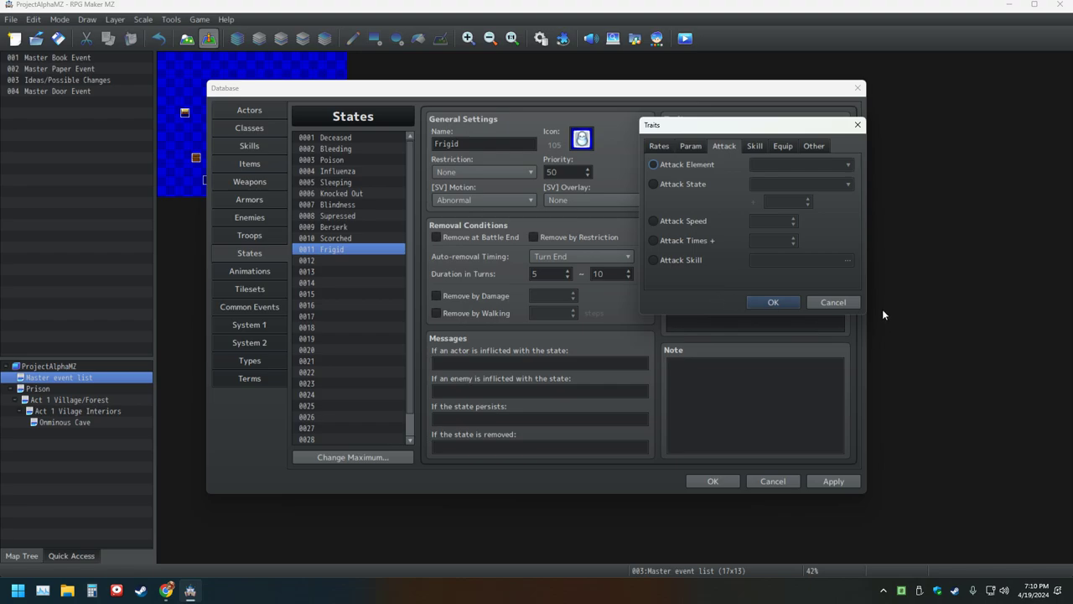
pyautogui.click(843, 304)
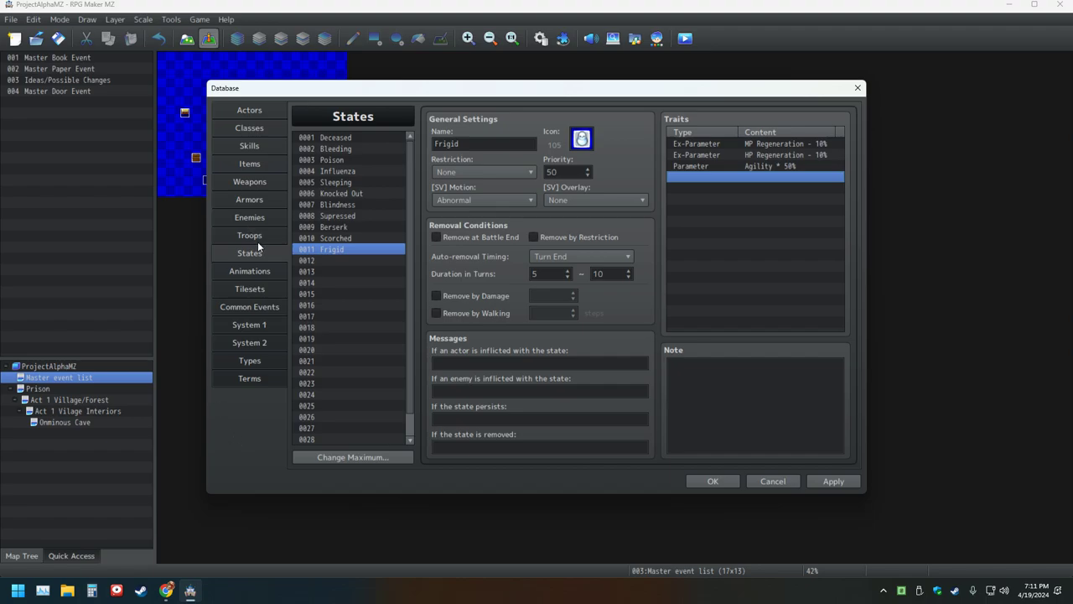
# Step: Select state 0010 Scorched to show its HP and TP Regeneration traits
pyautogui.click(719, 385)
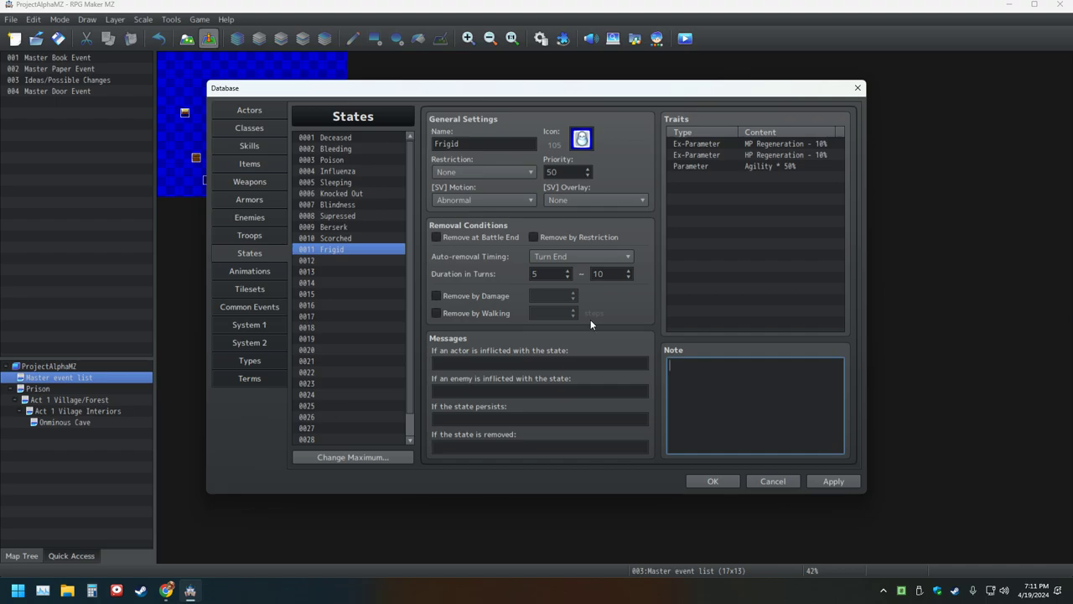
pyautogui.click(319, 237)
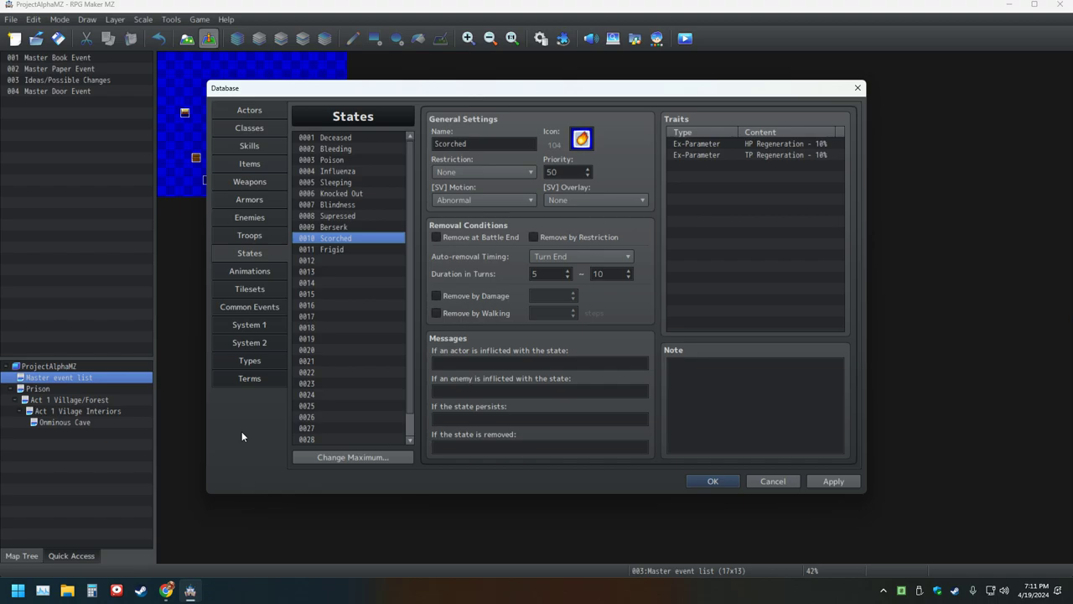
# Step: In Skills, inspect the Attack skill's existing effect across its tabs, trying Gain TP, then cancel
pyautogui.click(250, 112)
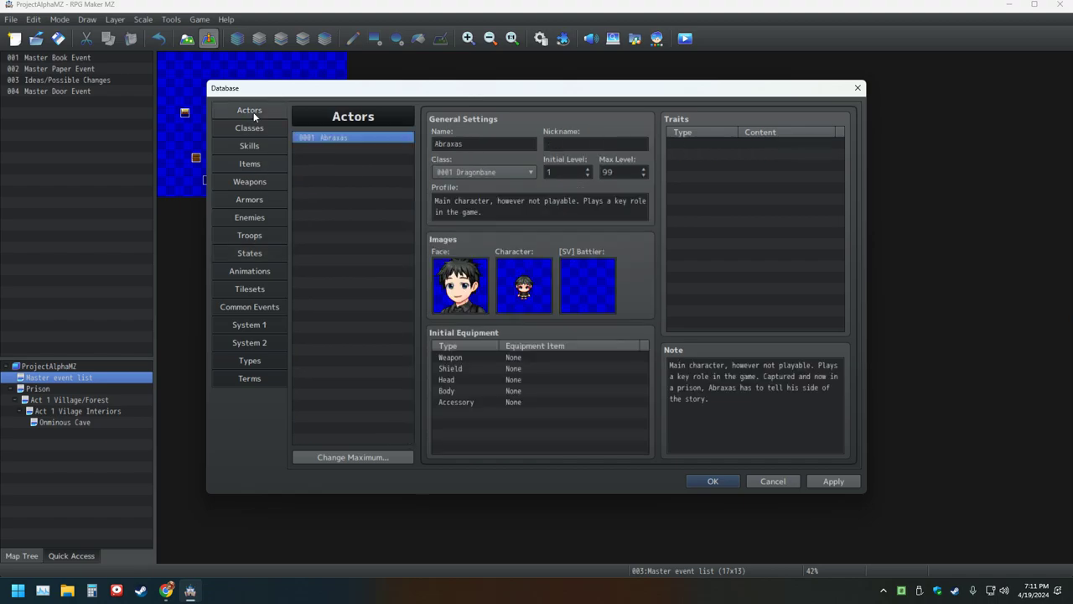
pyautogui.click(250, 147)
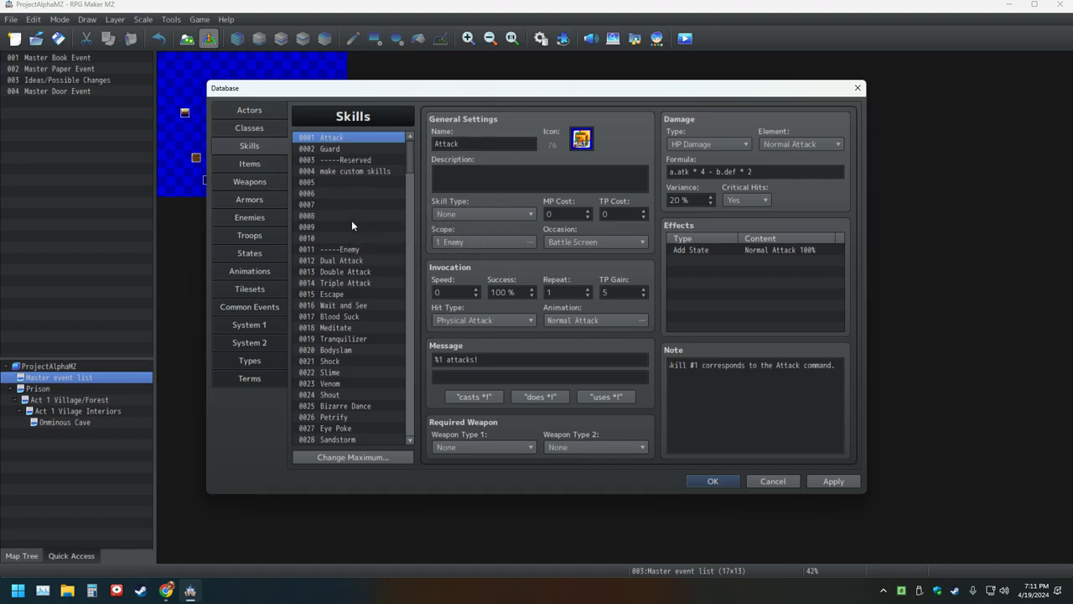
pyautogui.doubleClick(682, 255)
pyautogui.click(702, 204)
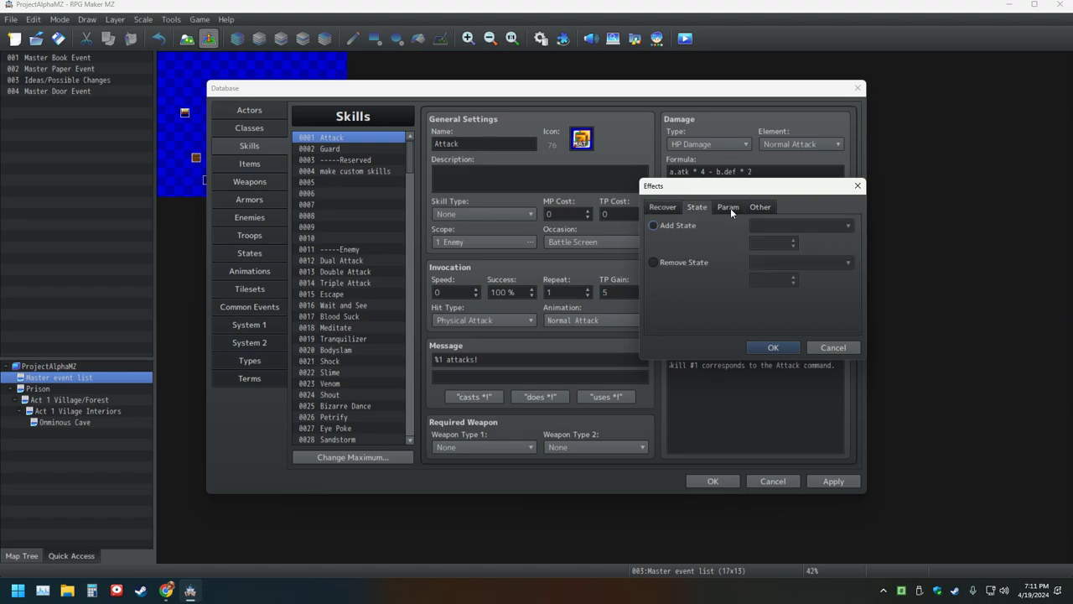
pyautogui.click(729, 208)
pyautogui.click(759, 208)
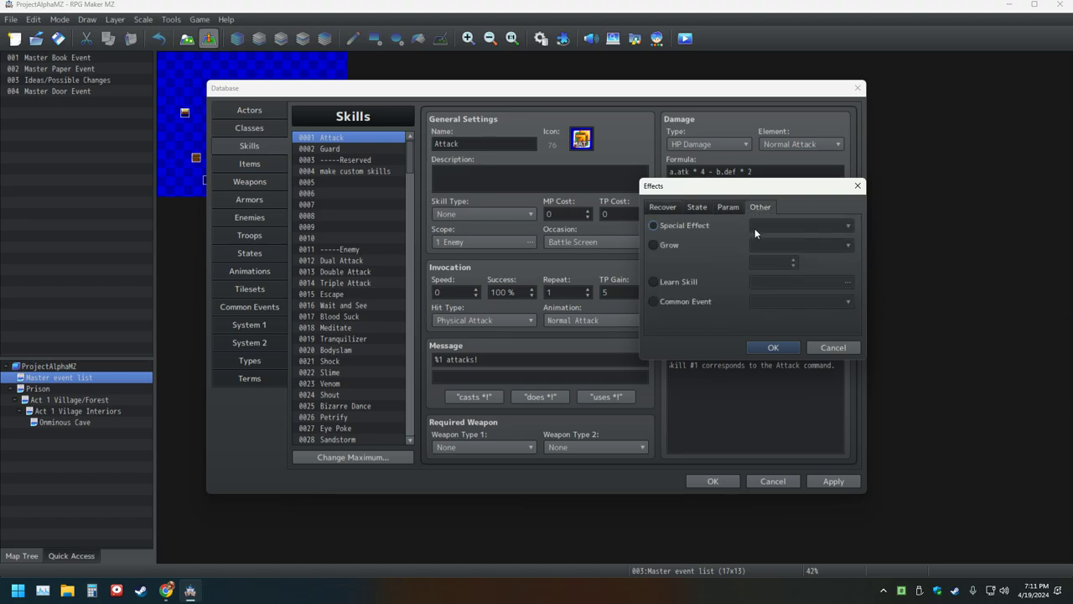
pyautogui.click(663, 207)
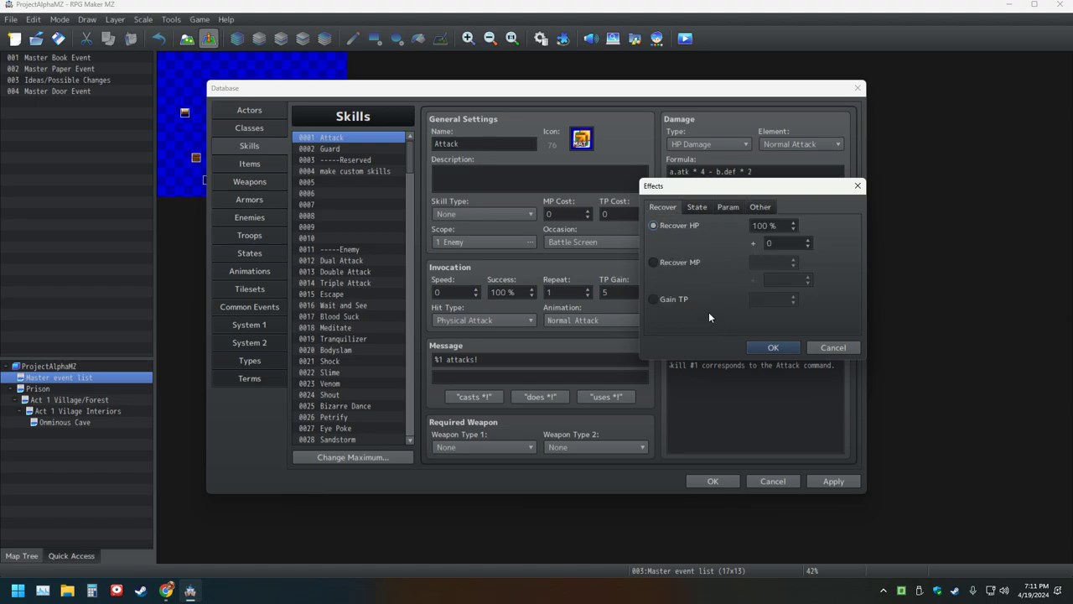
pyautogui.click(671, 299)
pyautogui.click(834, 347)
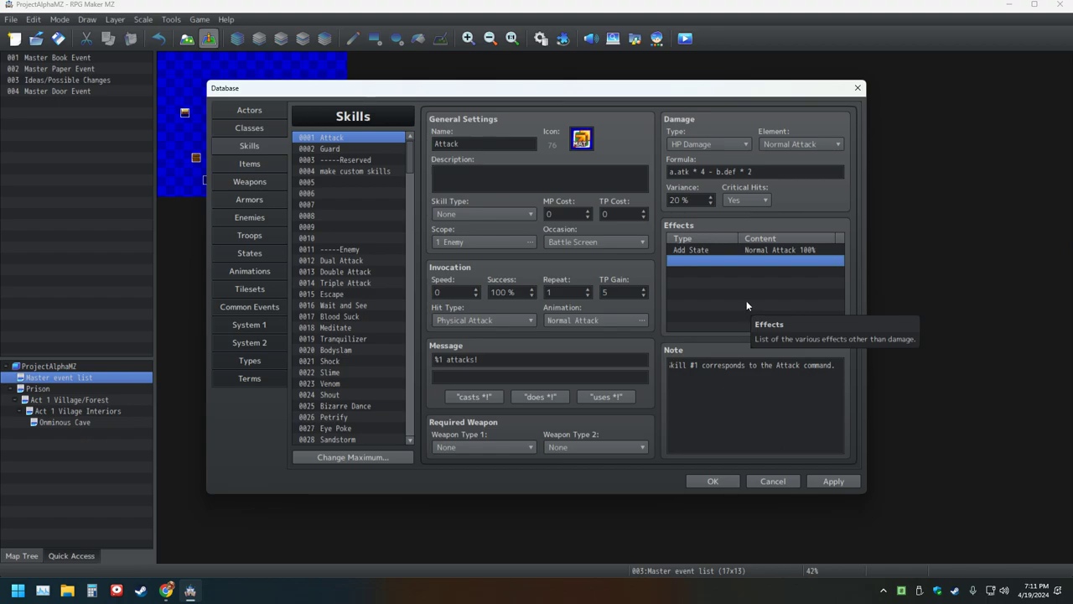
# Step: Start a new Attack effect, browse its tabs, try Special Effect Escape, then discard it
pyautogui.doubleClick(691, 265)
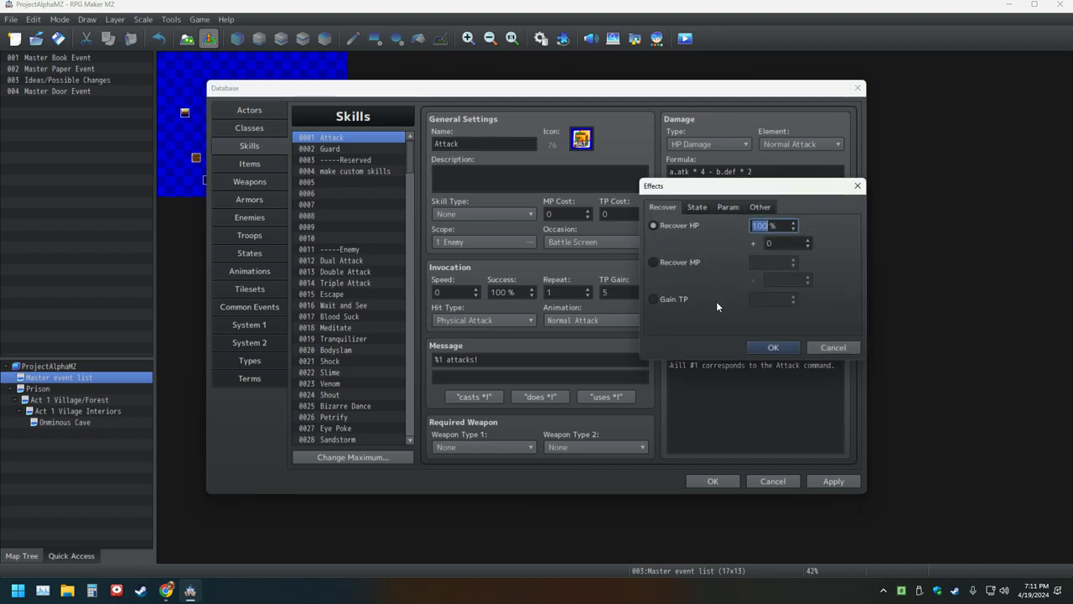
pyautogui.click(704, 209)
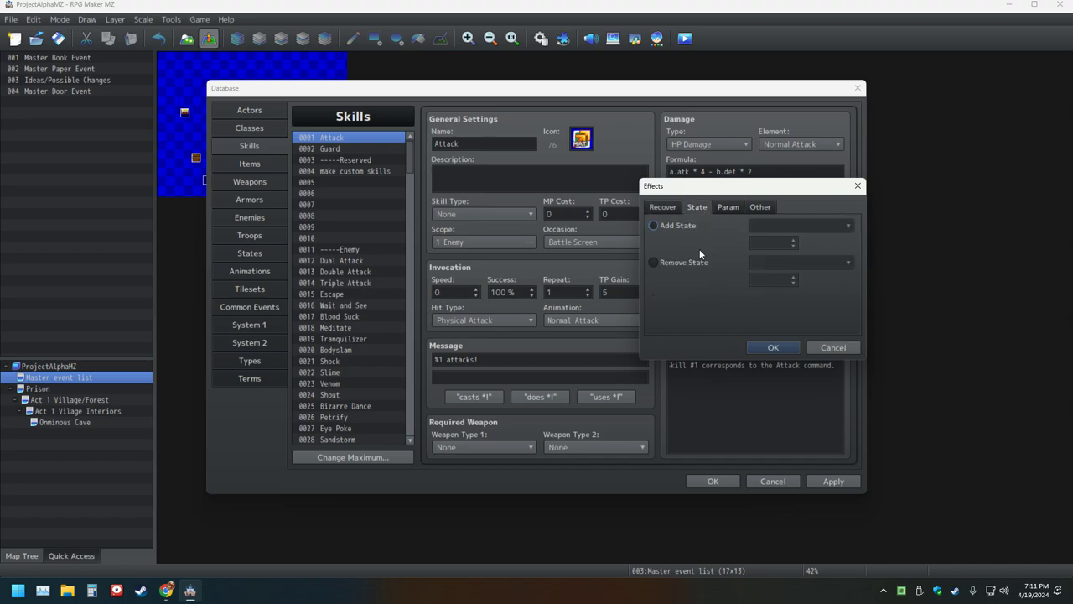
pyautogui.click(732, 208)
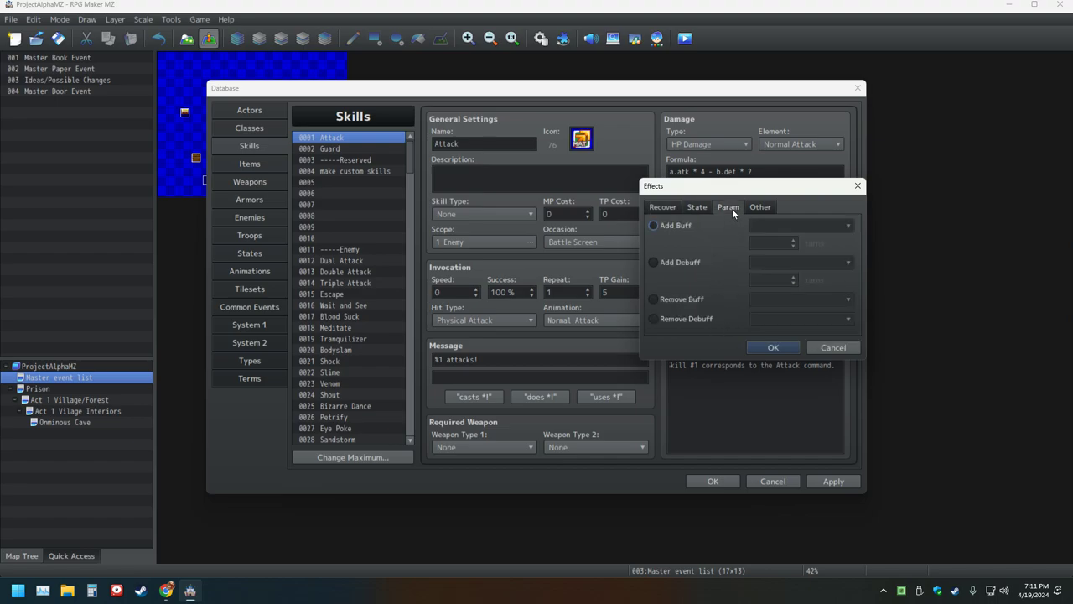
pyautogui.click(684, 207)
pyautogui.click(725, 207)
pyautogui.click(699, 207)
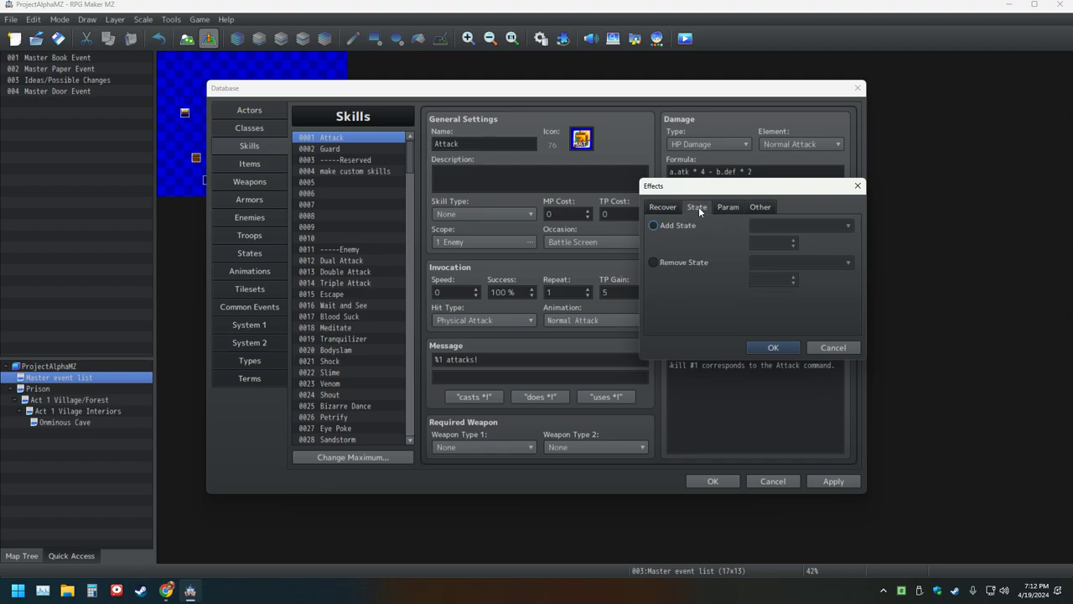
pyautogui.click(726, 212)
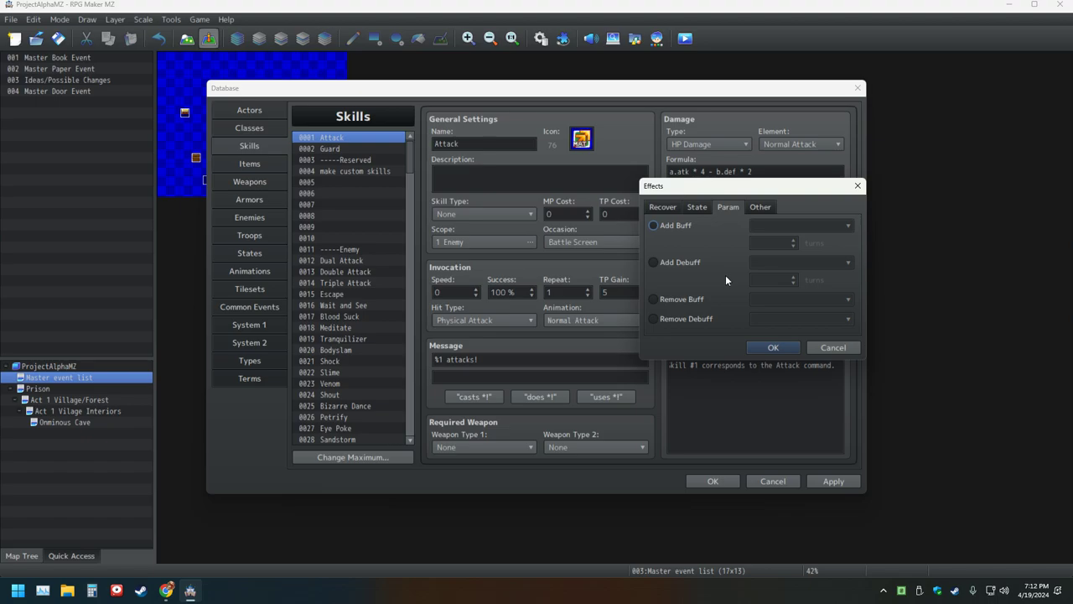
pyautogui.click(759, 209)
pyautogui.click(696, 221)
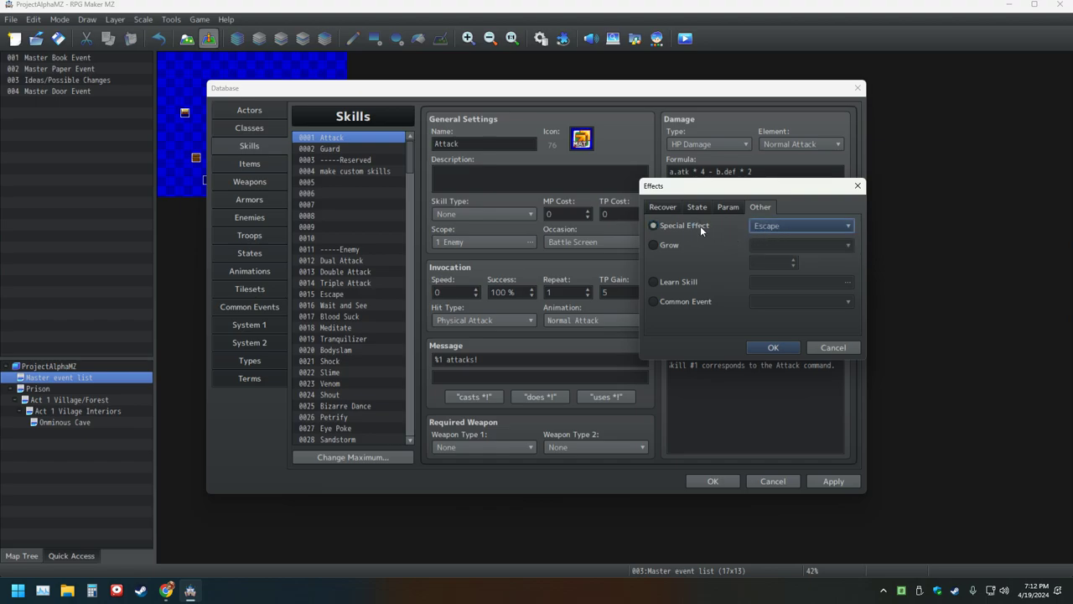
pyautogui.click(830, 347)
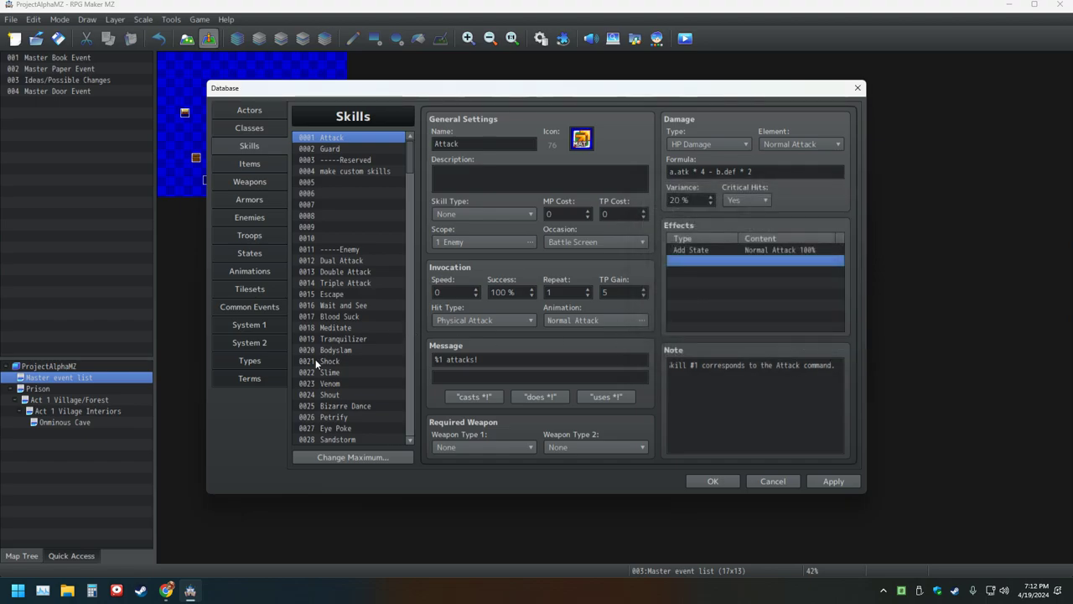
# Step: Browse the System 2, Types, System 1 and Terms pages of the Database
pyautogui.click(259, 342)
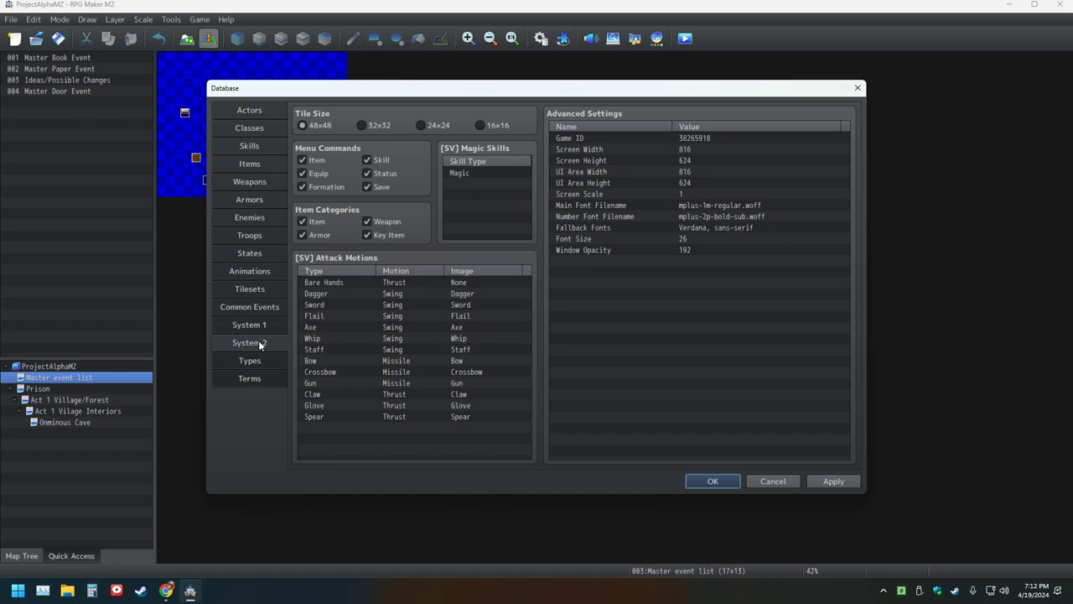
pyautogui.click(248, 365)
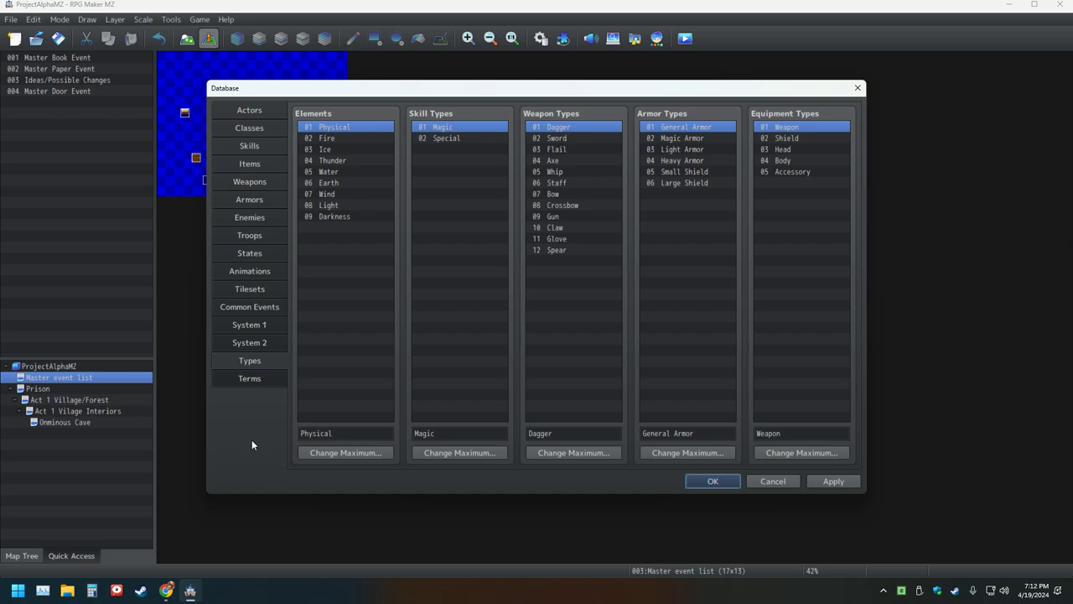
pyautogui.click(256, 324)
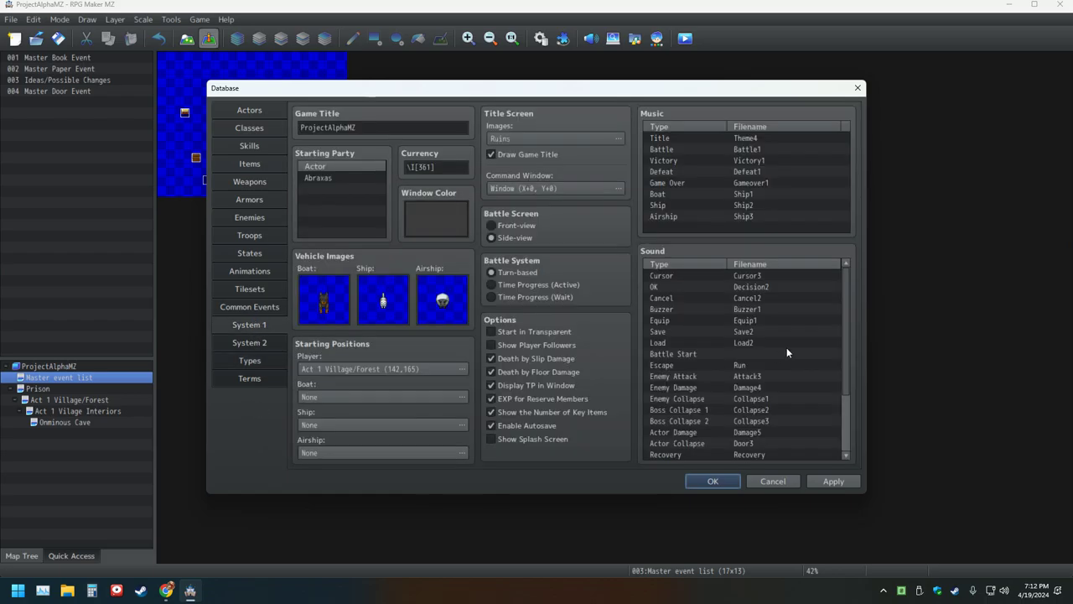
pyautogui.scroll(-3, 788, 352)
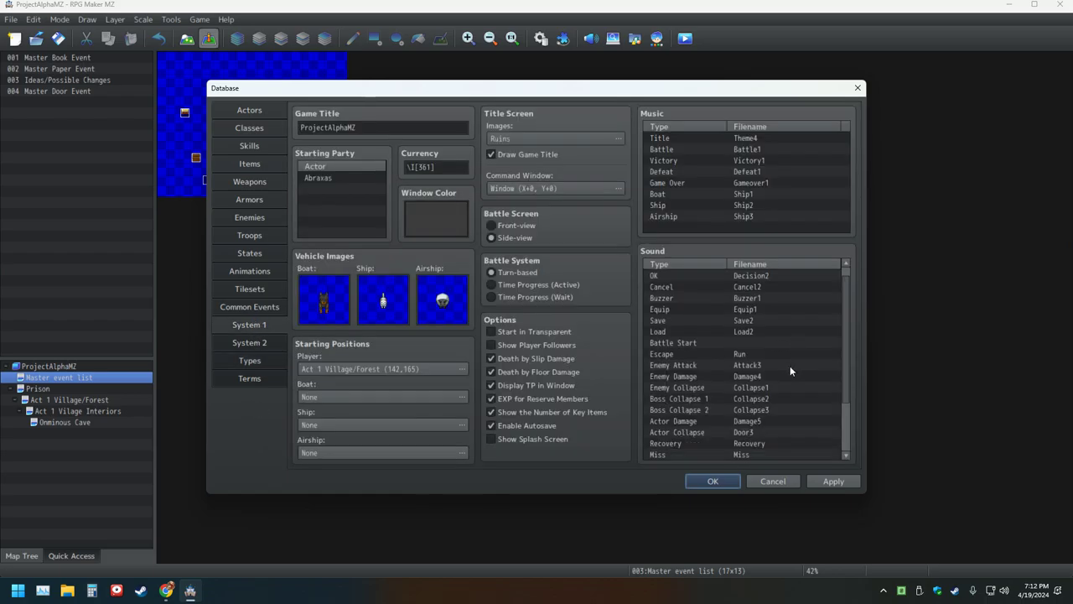
pyautogui.click(242, 379)
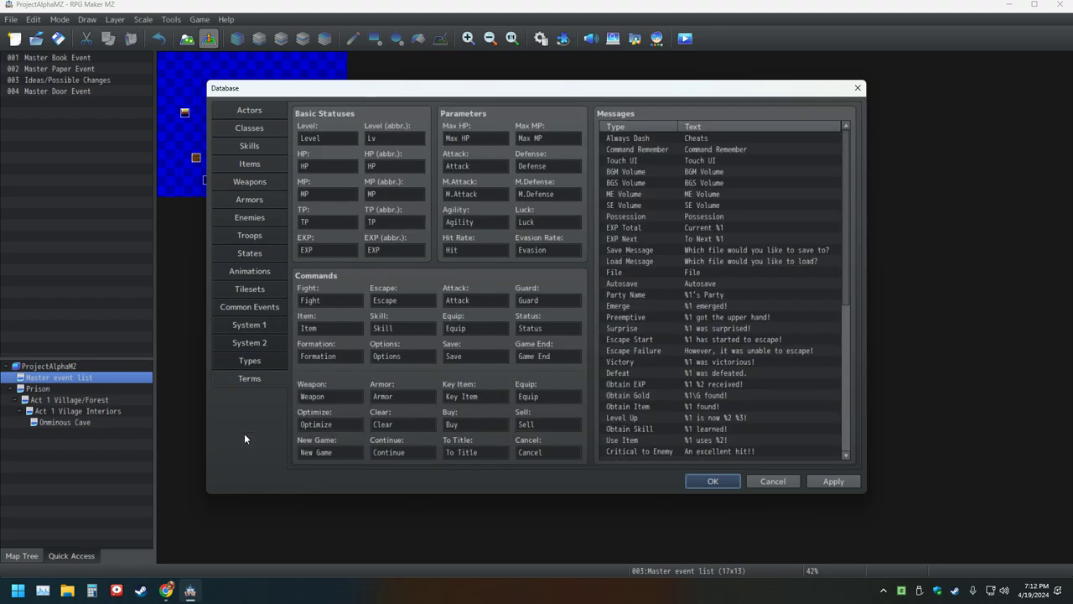
pyautogui.scroll(-8, 781, 343)
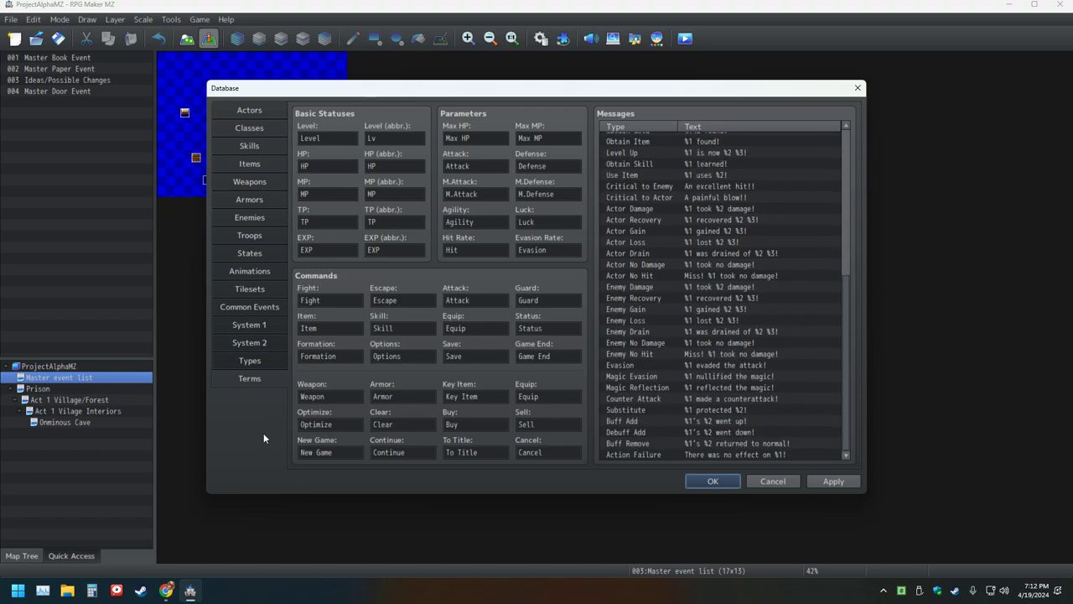
pyautogui.click(254, 326)
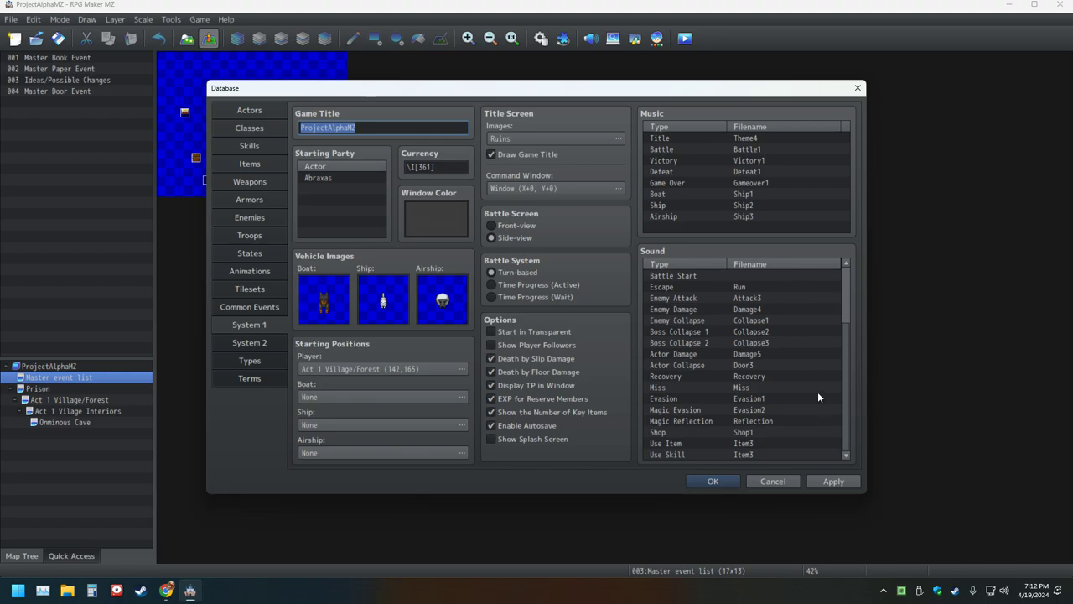
pyautogui.scroll(3, 816, 391)
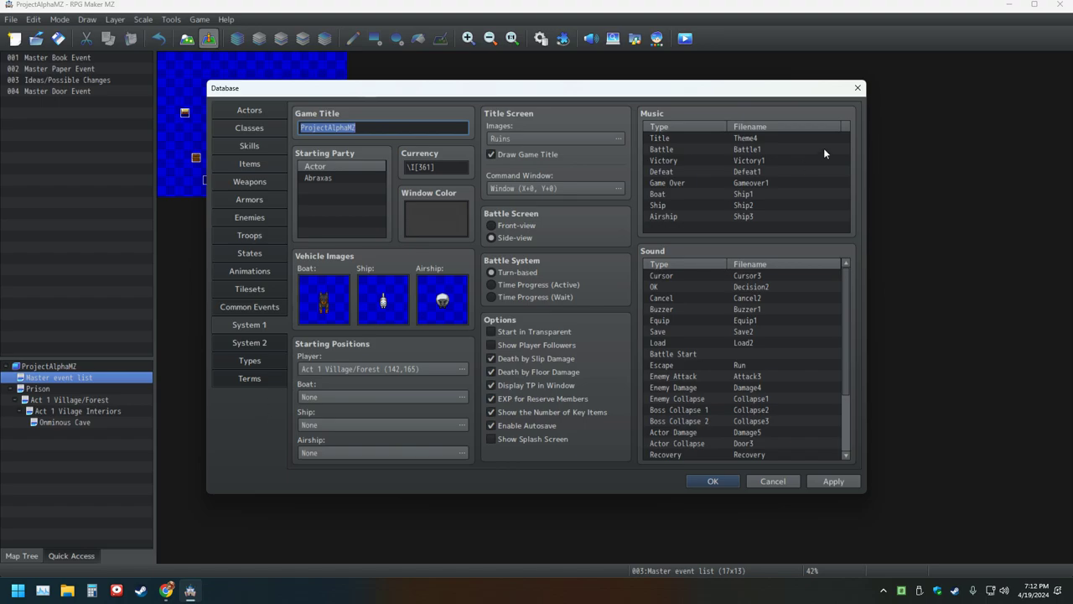
# Step: Close the Database window, discarding its unsaved changes
pyautogui.click(858, 88)
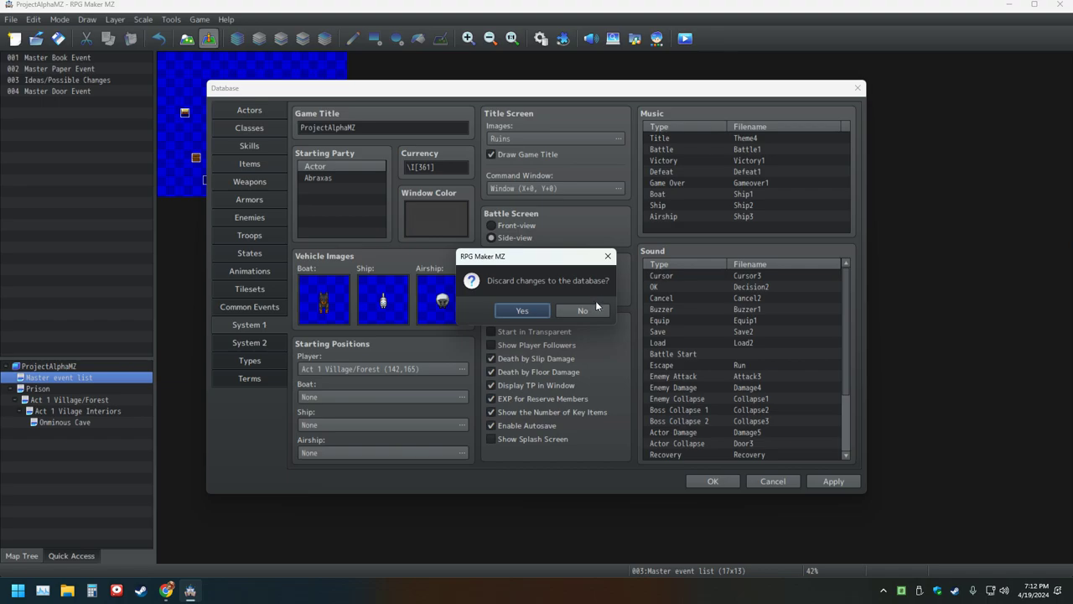
pyautogui.click(609, 256)
pyautogui.click(713, 481)
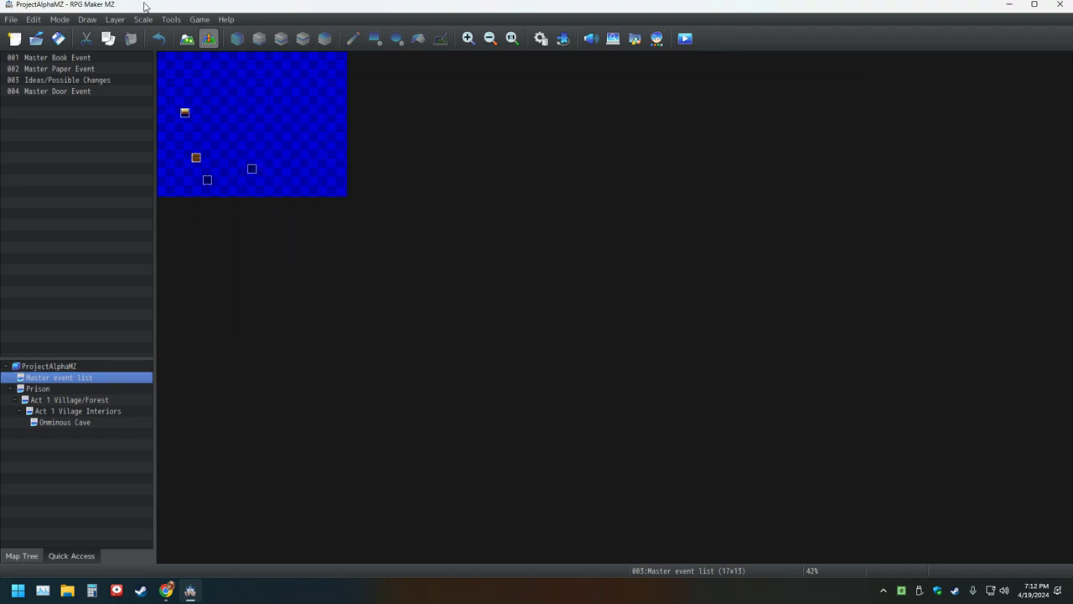
# Step: Open the RPG Maker MZ help contents and search for special effects
pyautogui.click(226, 19)
pyautogui.click(233, 37)
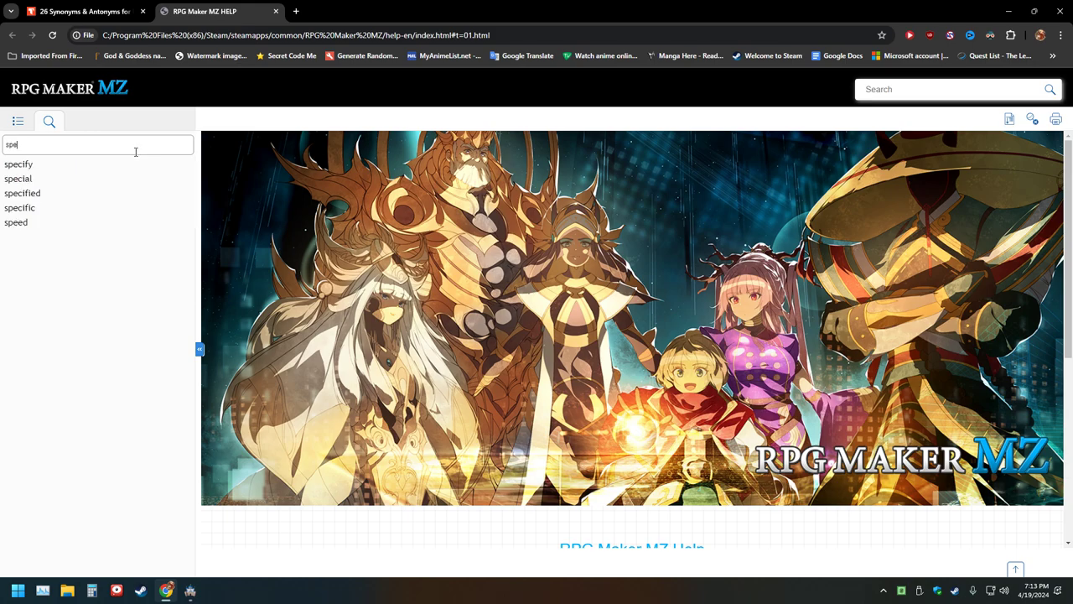
pyautogui.write('cial ef')
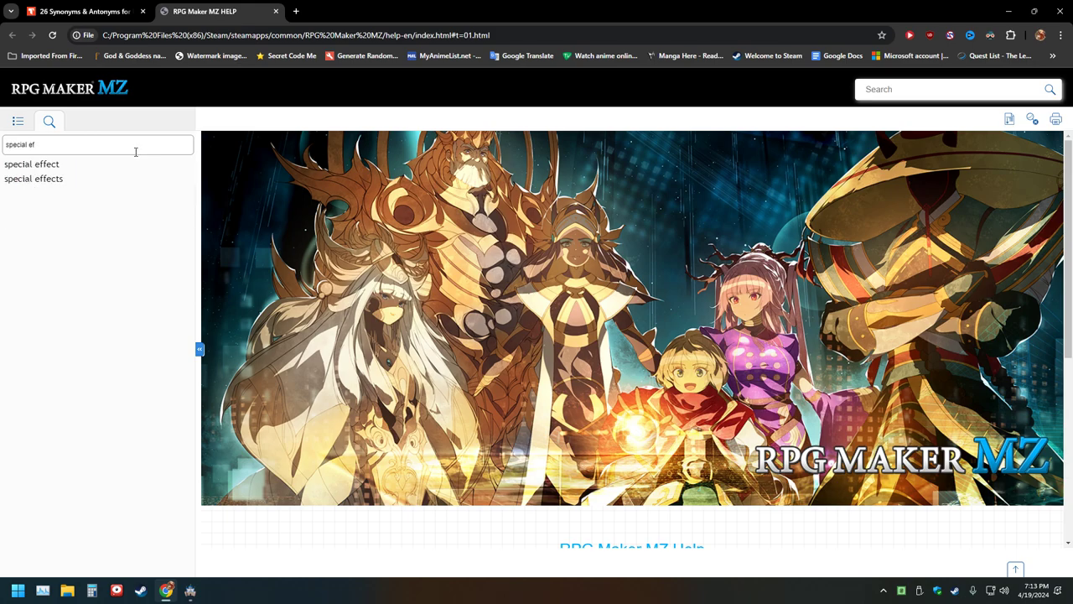
pyautogui.write('fe')
pyautogui.click(88, 180)
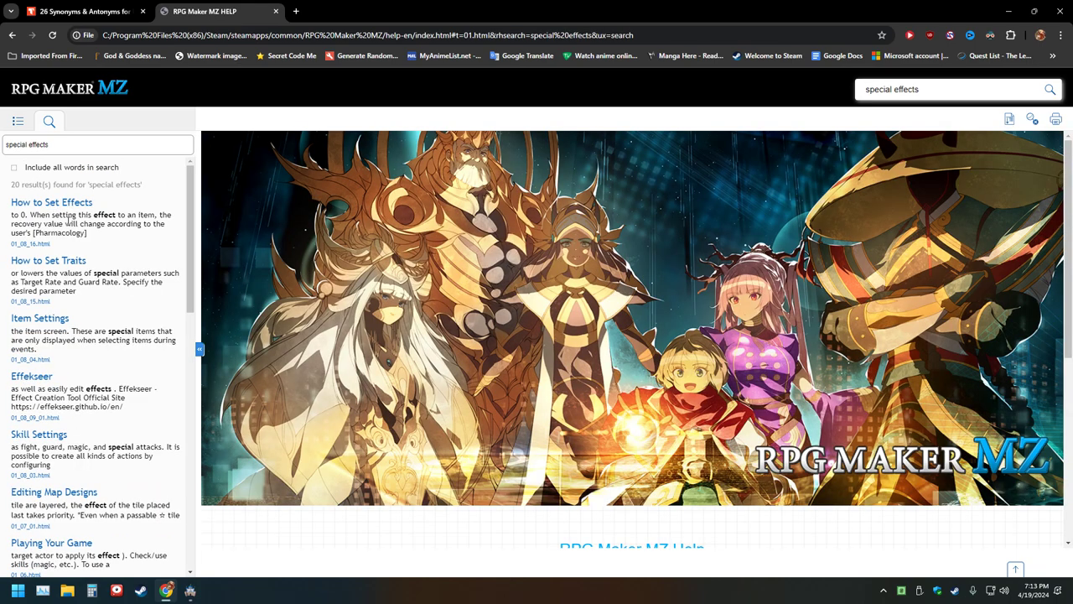
pyautogui.scroll(-7, 129, 311)
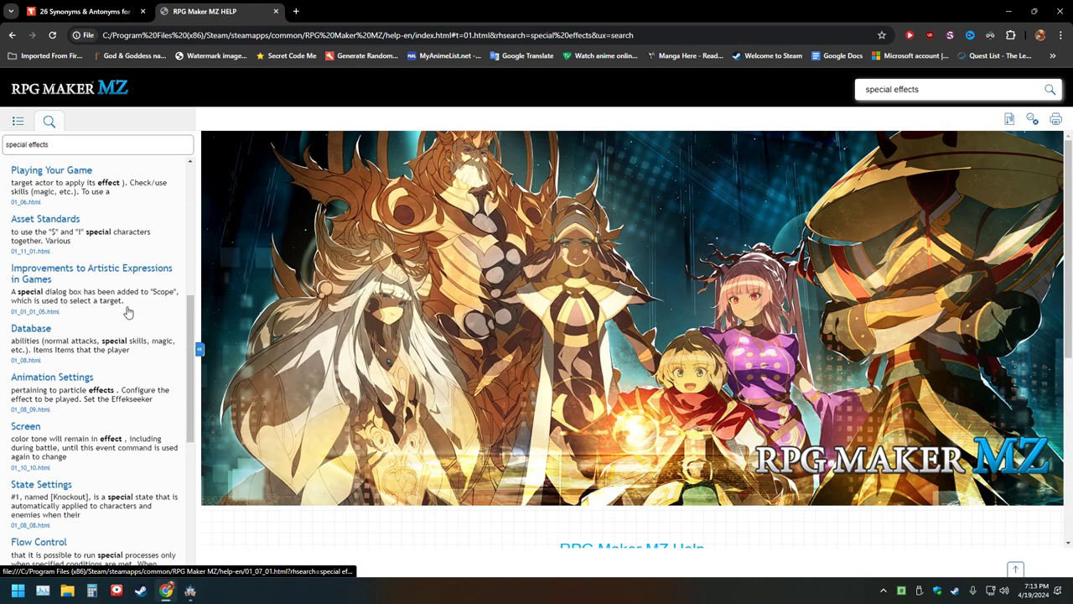
pyautogui.scroll(7, 144, 312)
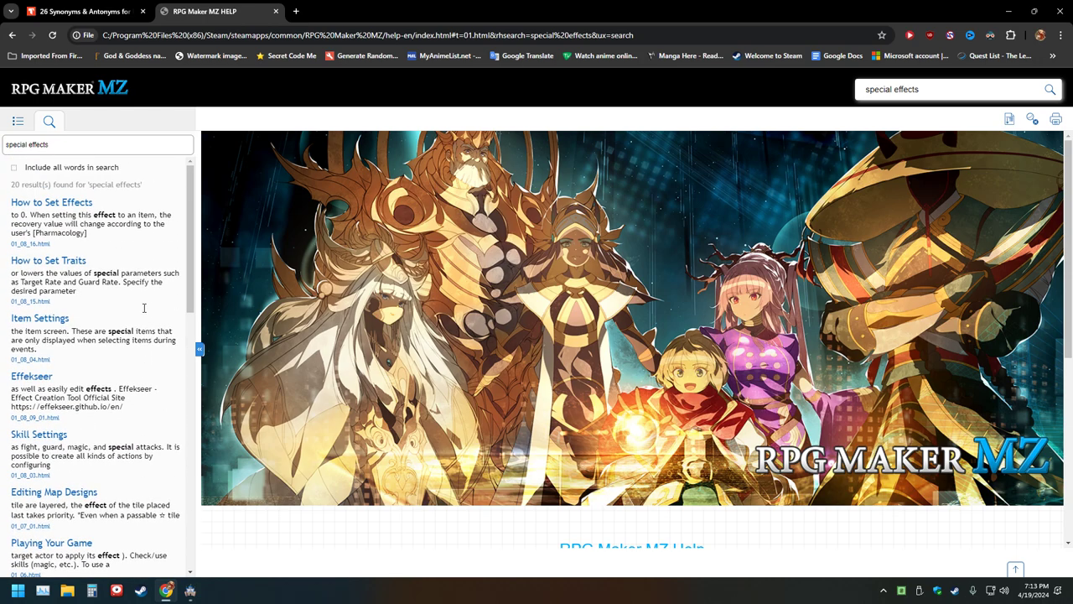
# Step: Read the How to Set Effects page and highlight the notes on the Escape effect
pyautogui.click(69, 209)
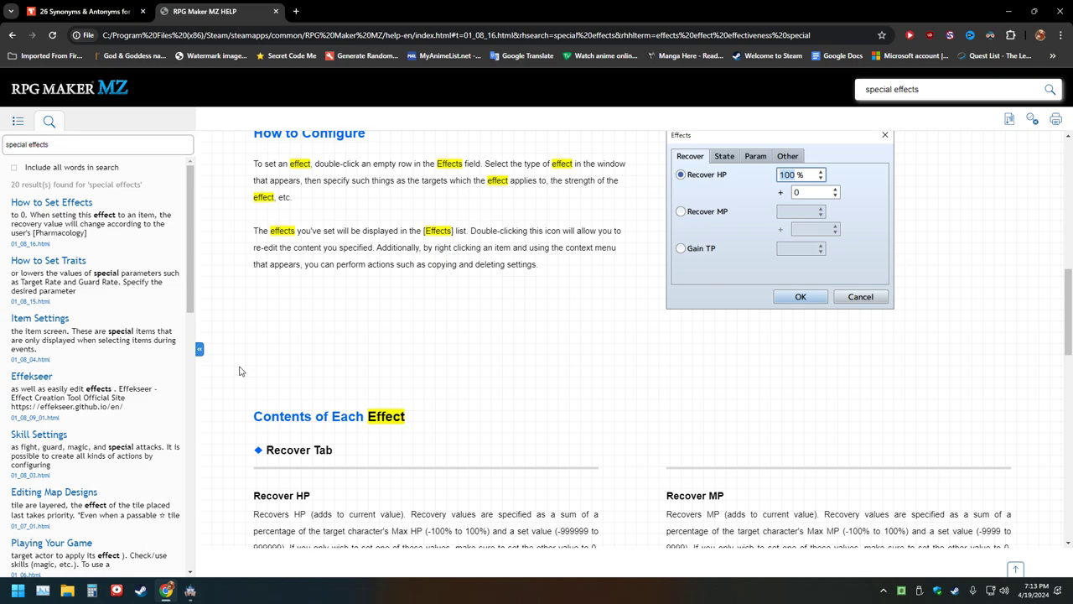
pyautogui.scroll(-15, 239, 371)
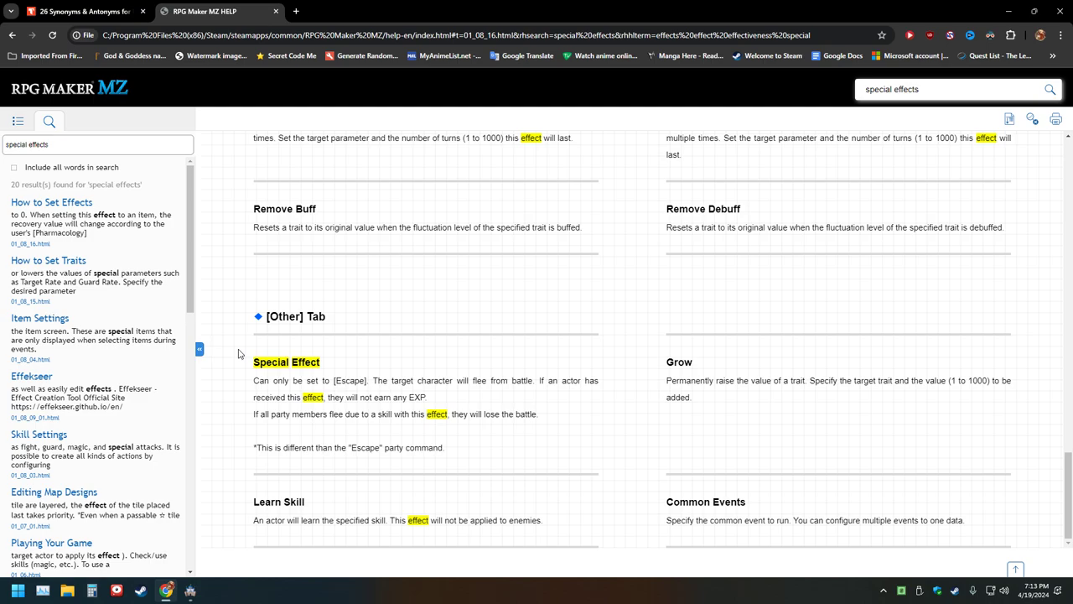
pyautogui.scroll(1, 248, 359)
pyautogui.scroll(-1, 250, 362)
pyautogui.moveTo(960, 528); pyautogui.dragTo(610, 507)
pyautogui.scroll(6, 633, 440)
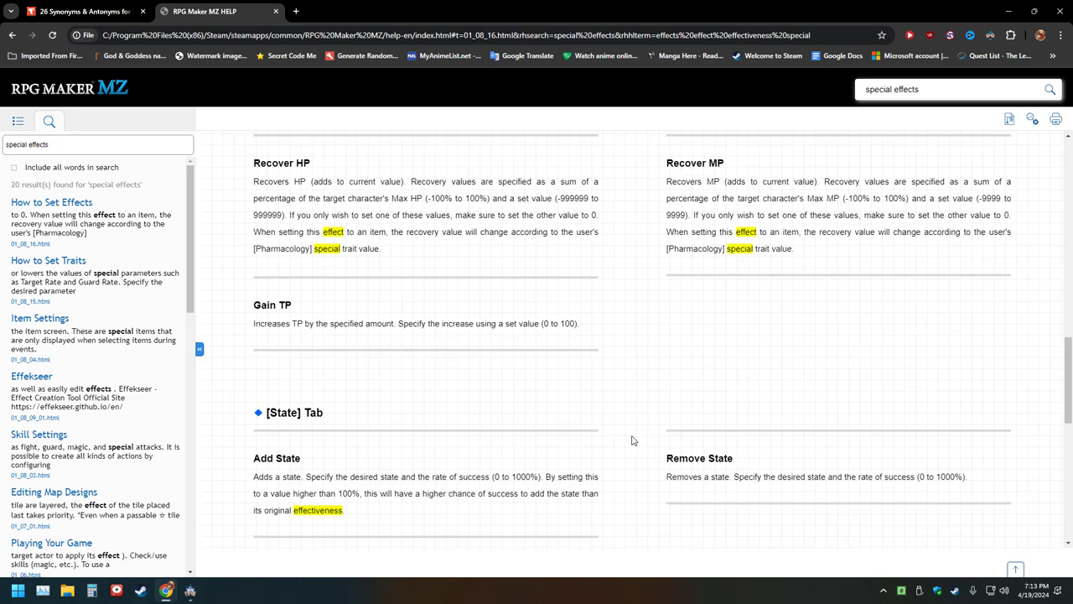
pyautogui.scroll(2, 631, 438)
pyautogui.scroll(-4, 639, 453)
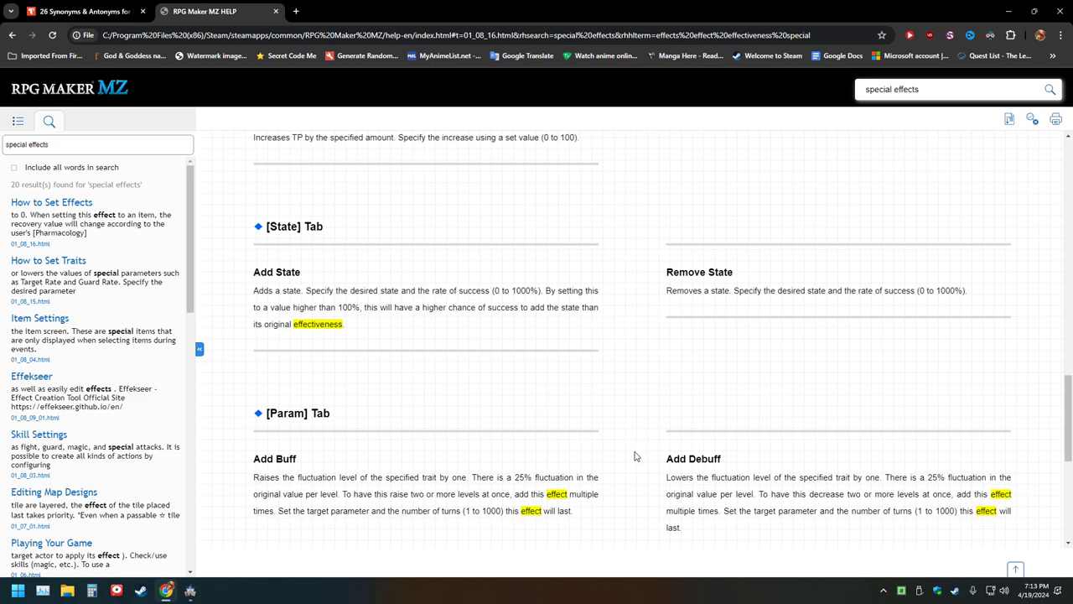
pyautogui.scroll(-4, 634, 456)
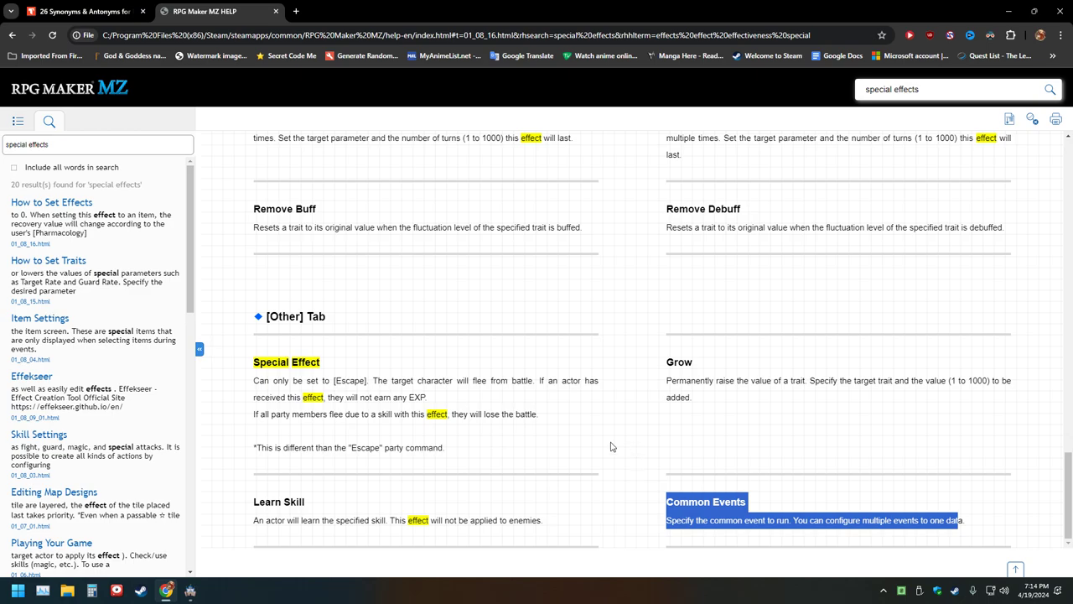
pyautogui.moveTo(447, 447); pyautogui.dragTo(252, 446)
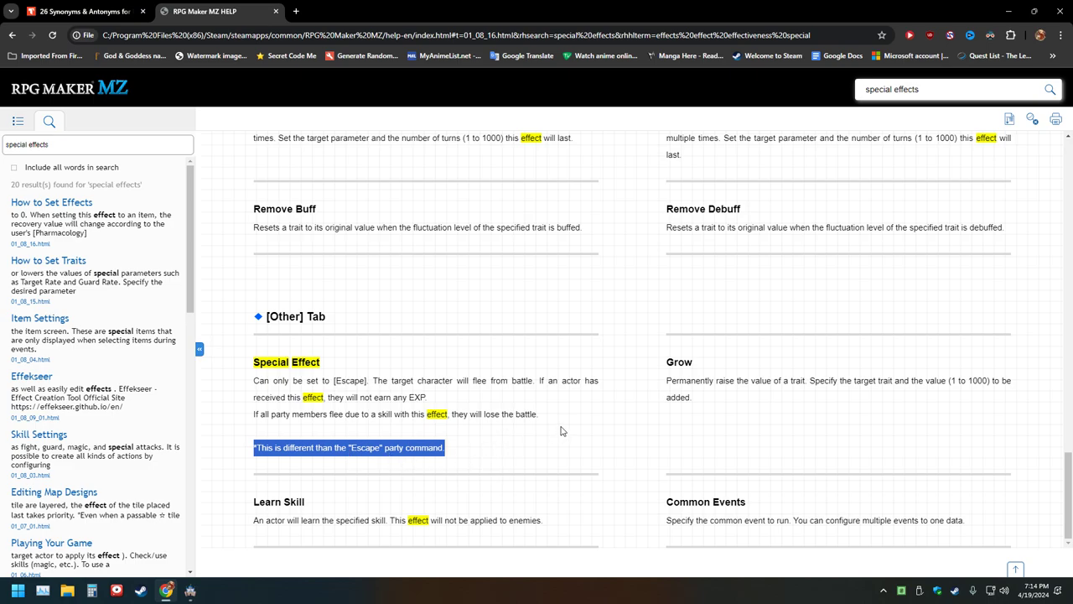
pyautogui.moveTo(562, 429); pyautogui.dragTo(232, 432)
# Step: Return to the Thesaurus.com frozen results and minimize Chrome
pyautogui.hotkey('ctrl', 'shift', 'Tab')
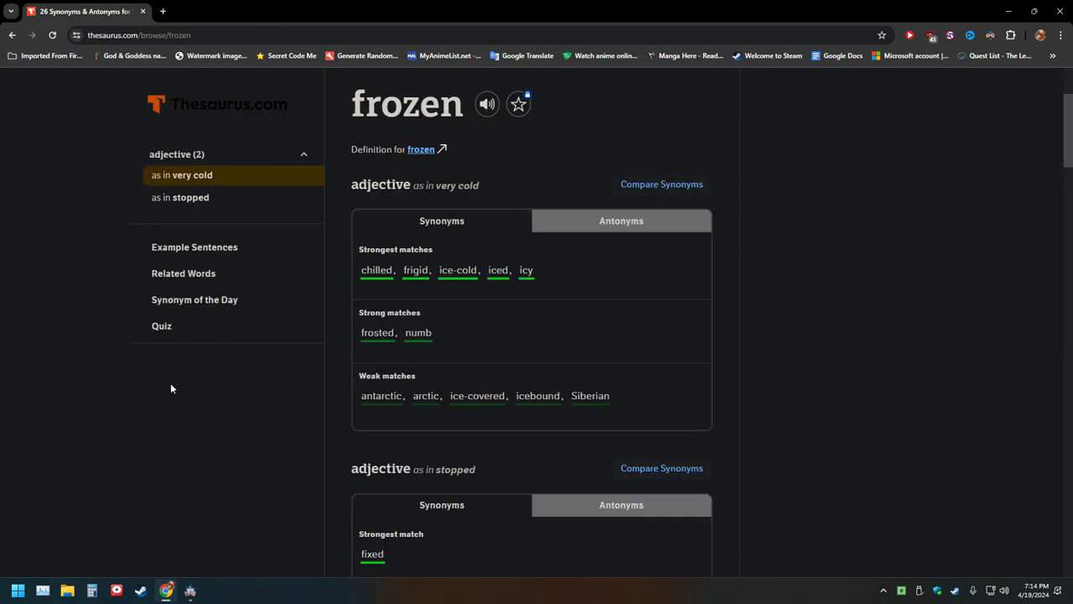
pyautogui.click(1007, 14)
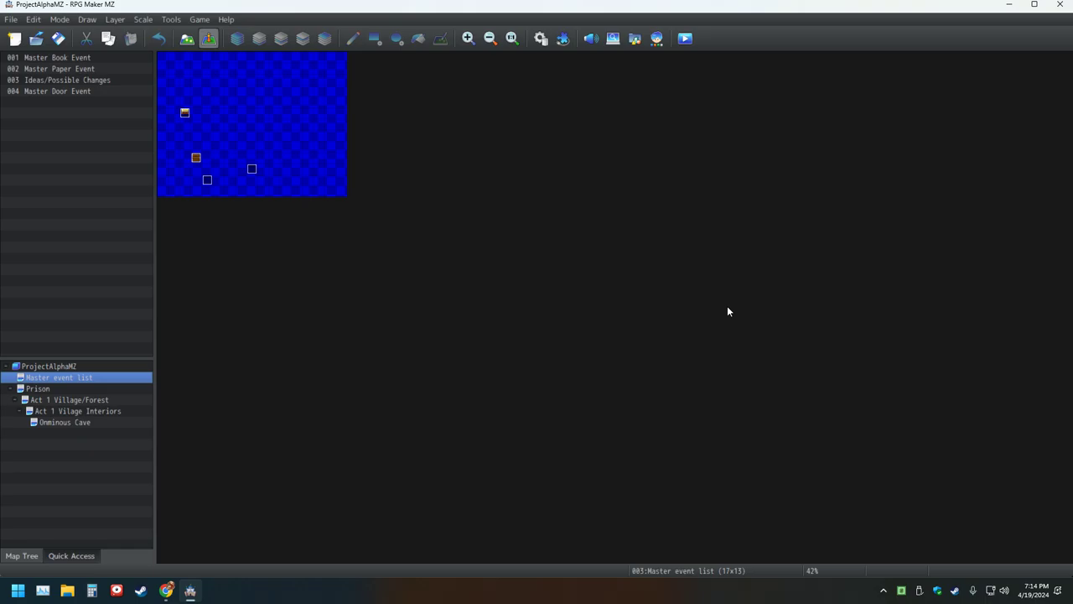
# Step: Save the project and reopen the Database on the States page showing Scorched
pyautogui.click(57, 38)
pyautogui.click(541, 38)
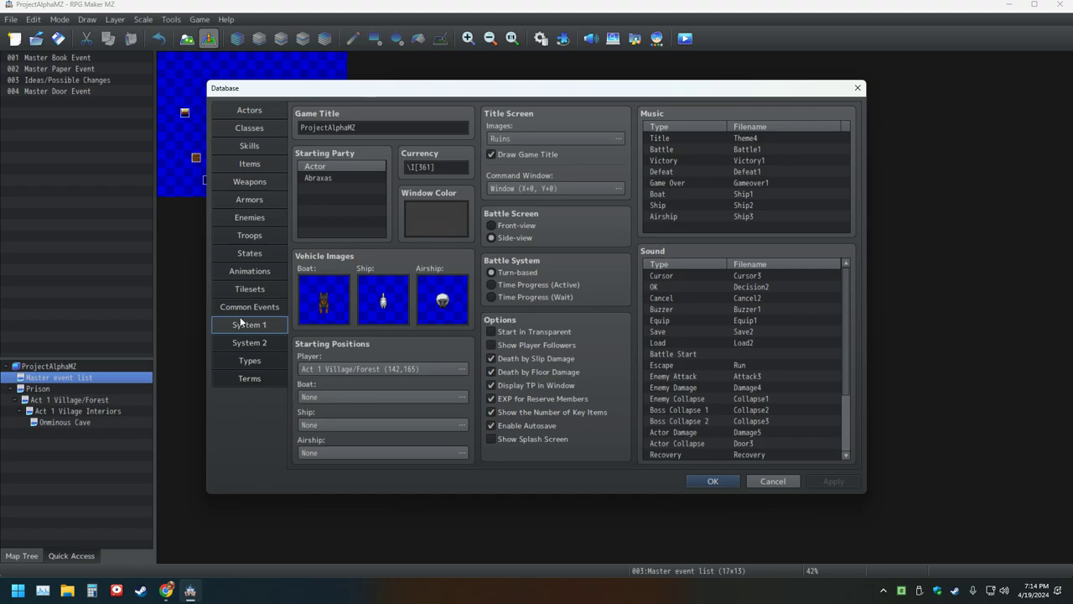
pyautogui.click(251, 254)
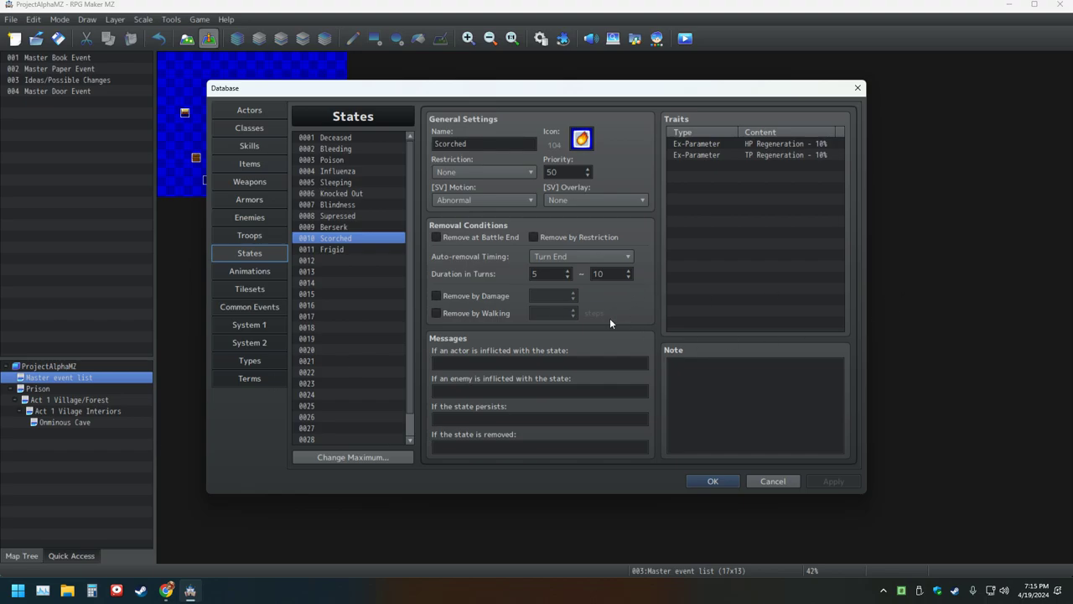
# Step: Write Scorched's actor message '%1 is seriuosly scorched, with severe burns.' and move to the enemy field
pyautogui.click(493, 362)
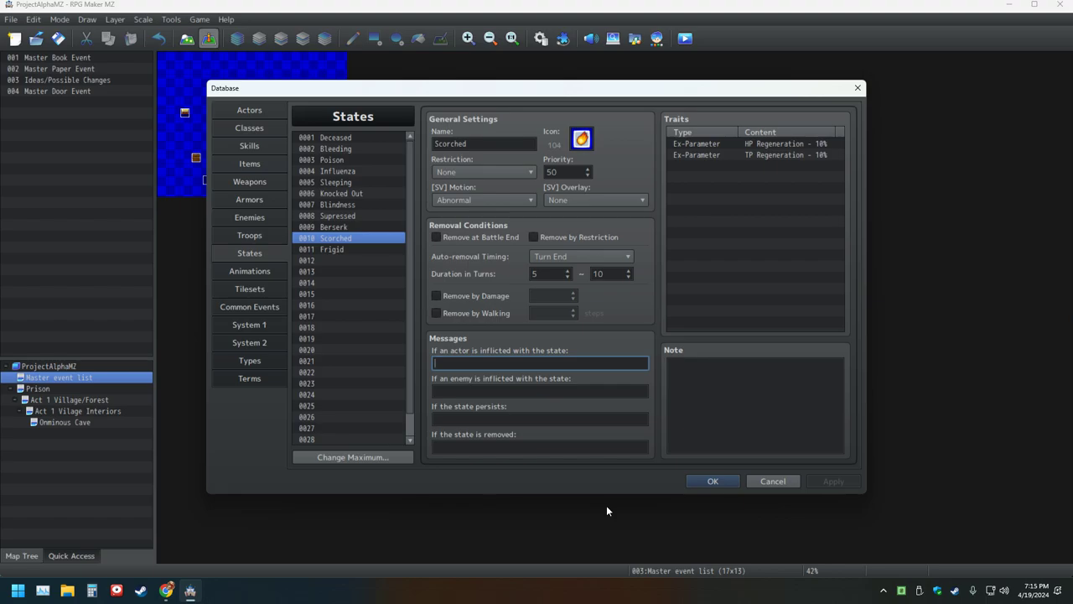
pyautogui.write('%1')
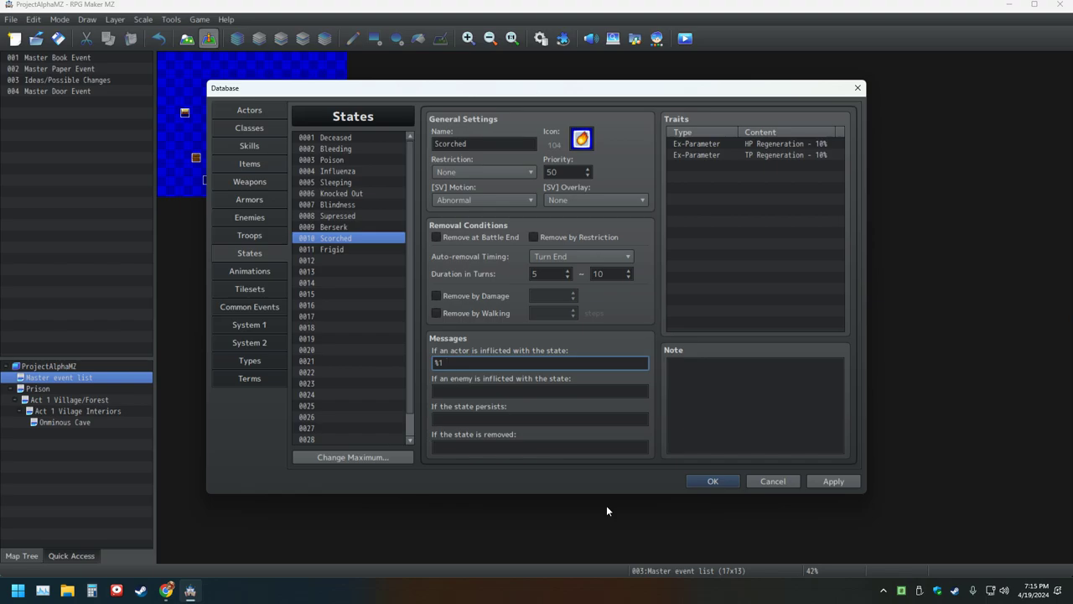
pyautogui.write(' is ')
pyautogui.write('scroched')
pyautogui.press('BackSpace')
pyautogui.press('BackSpace')
pyautogui.press('BackSpace')
pyautogui.press('BackSpace')
pyautogui.press('BackSpace')
pyautogui.press('BackSpace')
pyautogui.write('orched,')
pyautogui.write(' an')
pyautogui.press('BackSpace')
pyautogui.press('BackSpace')
pyautogui.press('BackSpace')
pyautogui.press('BackSpace')
pyautogui.press('BackSpace')
pyautogui.press('BackSpace')
pyautogui.press('BackSpace')
pyautogui.press('BackSpace')
pyautogui.press('BackSpace')
pyautogui.press('BackSpace')
pyautogui.write('seriuosly scorched')
pyautogui.write(', with severe burns.')
pyautogui.press('Tab')
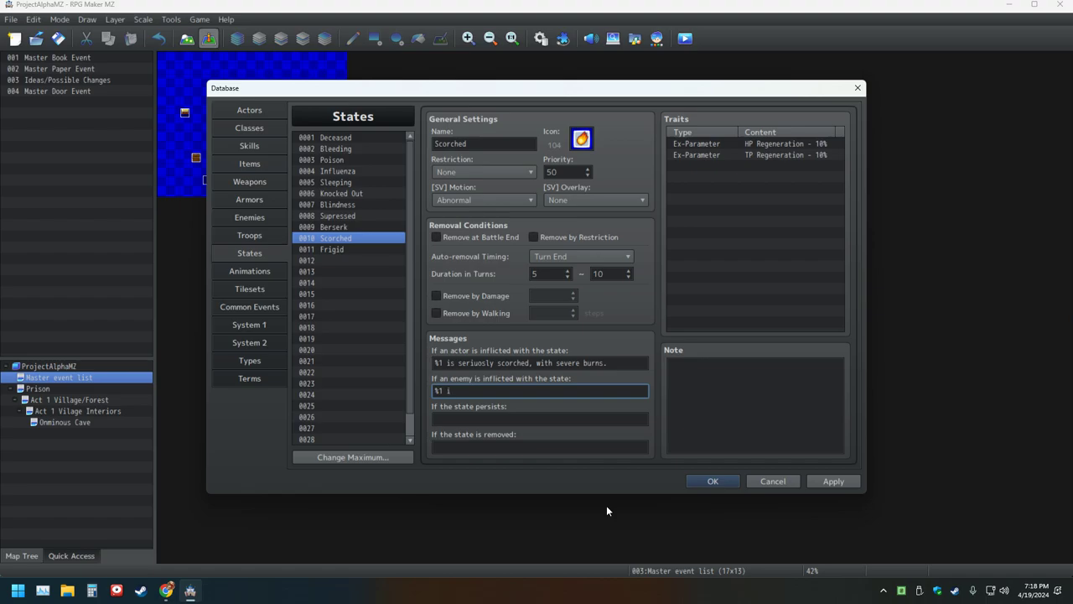
# Step: Finish Scorched's enemy message as '%1 is burning alive, like a stuck pig!' and start the persist message with %1
pyautogui.write('urning alive, like a stuck pig!')
pyautogui.press('Tab')
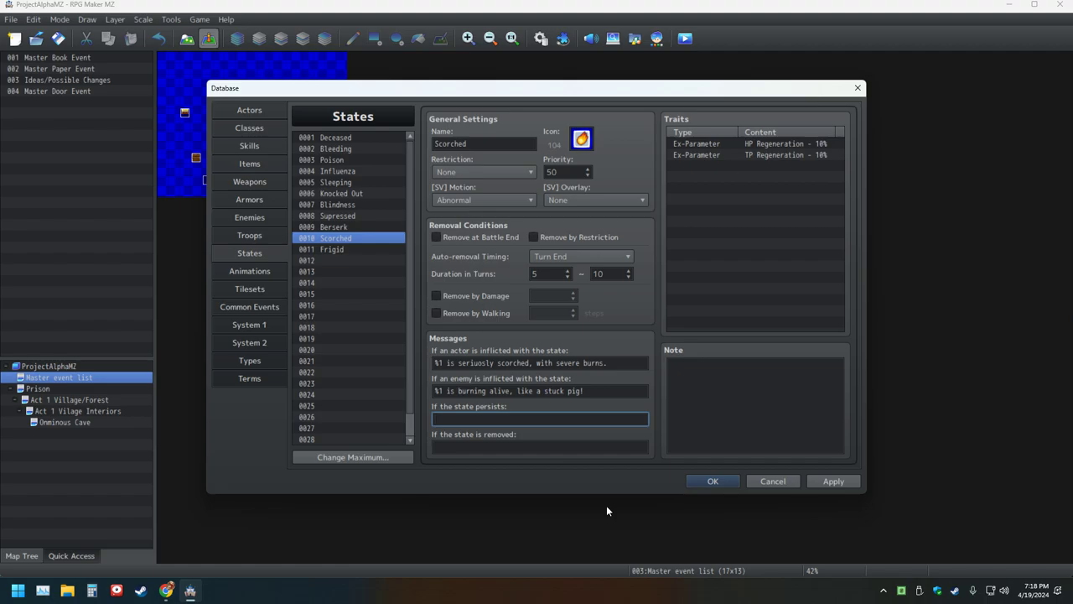
pyautogui.write('%1')
# Step: Write Scorched's removal message '%1 is finally no longer scorched!', correcting the final word
pyautogui.press('Tab')
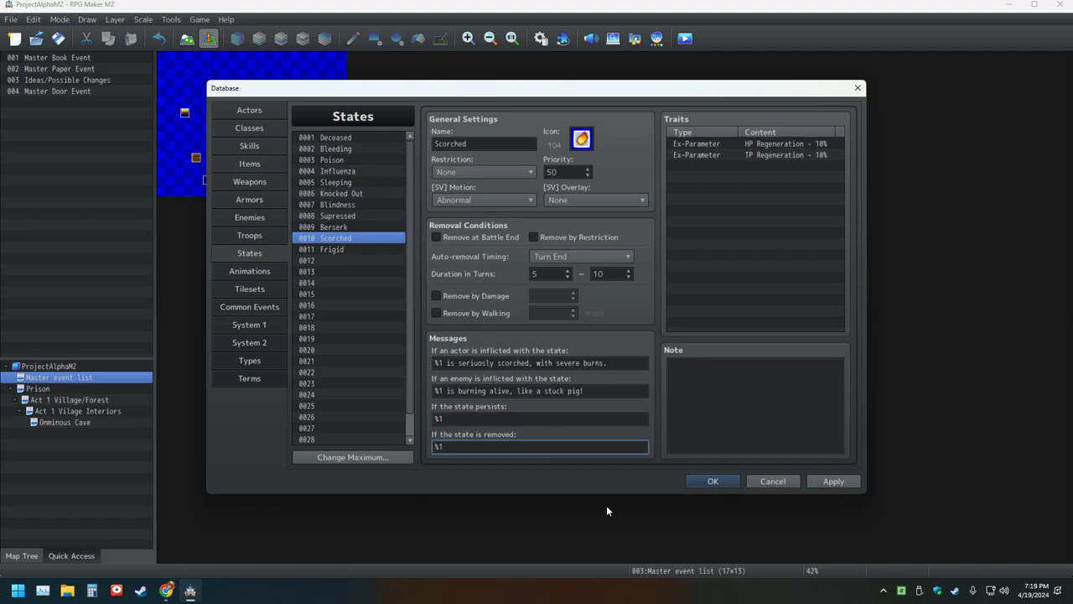
pyautogui.write('%1 is finally no longer b')
pyautogui.write('e')
pyautogui.press('BackSpace')
pyautogui.write('ched.')
# Step: Reword Scorched's enemy message to '%1 is scorched, and burning like a stuck pig!'
pyautogui.doubleClick(492, 418)
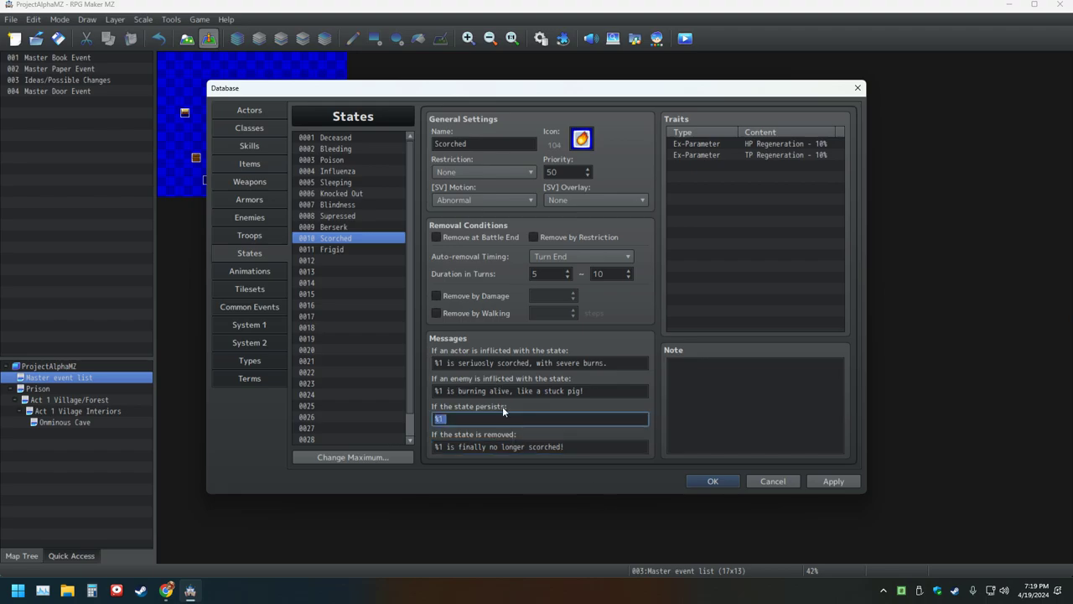
pyautogui.click(485, 391)
pyautogui.doubleClick(483, 391)
pyautogui.write('scor')
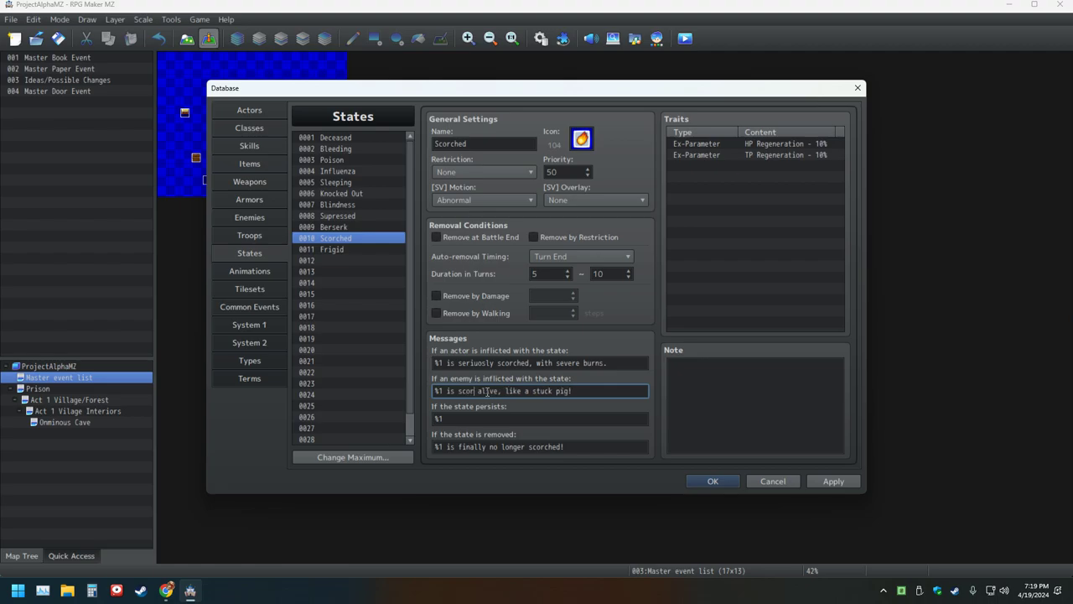
pyautogui.write('ched')
pyautogui.press('Right')
pyautogui.press('Right')
pyautogui.press('Right')
pyautogui.press('Right')
pyautogui.press('BackSpace')
pyautogui.press('BackSpace')
pyautogui.press('BackSpace')
pyautogui.press('BackSpace')
pyautogui.press('BackSpace')
pyautogui.press('BackSpace')
pyautogui.write('and burnin')
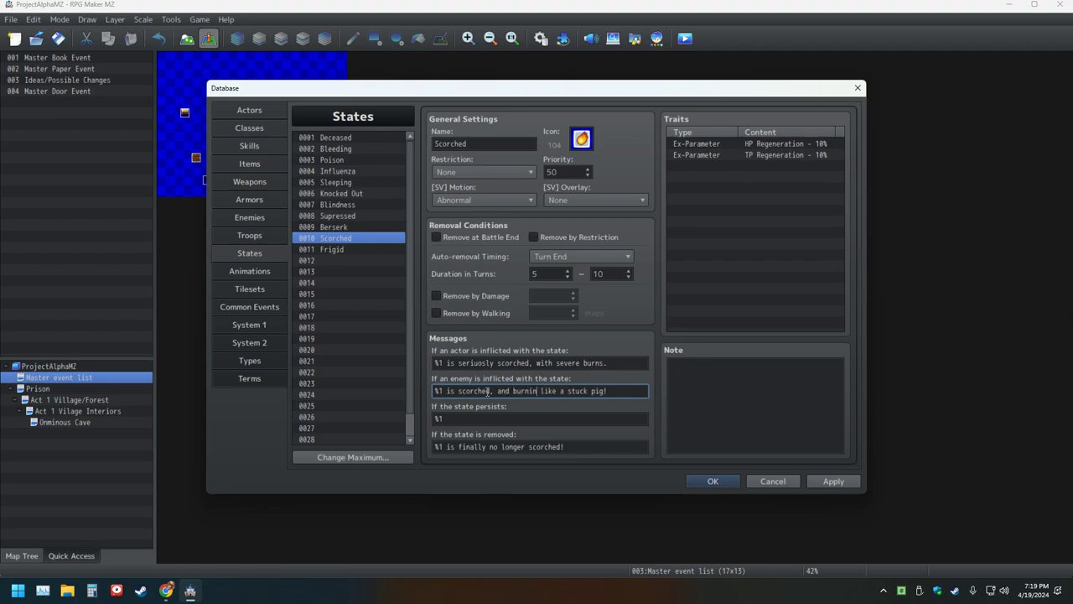
pyautogui.write('g')
# Step: Complete Scorched's persist message as '%1 suffers from a serious scorch mark!'
pyautogui.press('Tab')
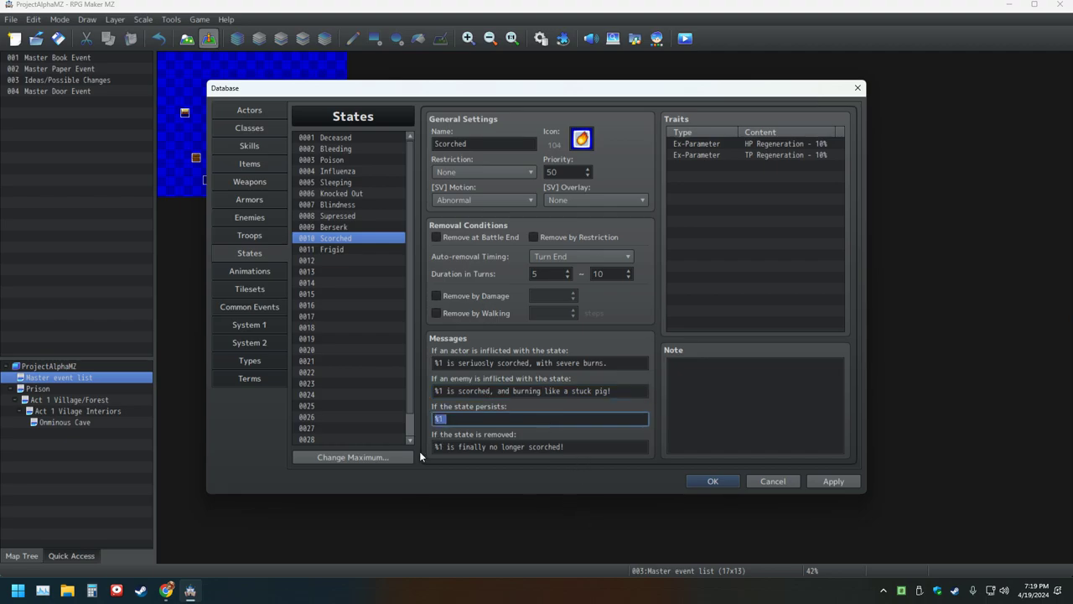
pyautogui.press('End')
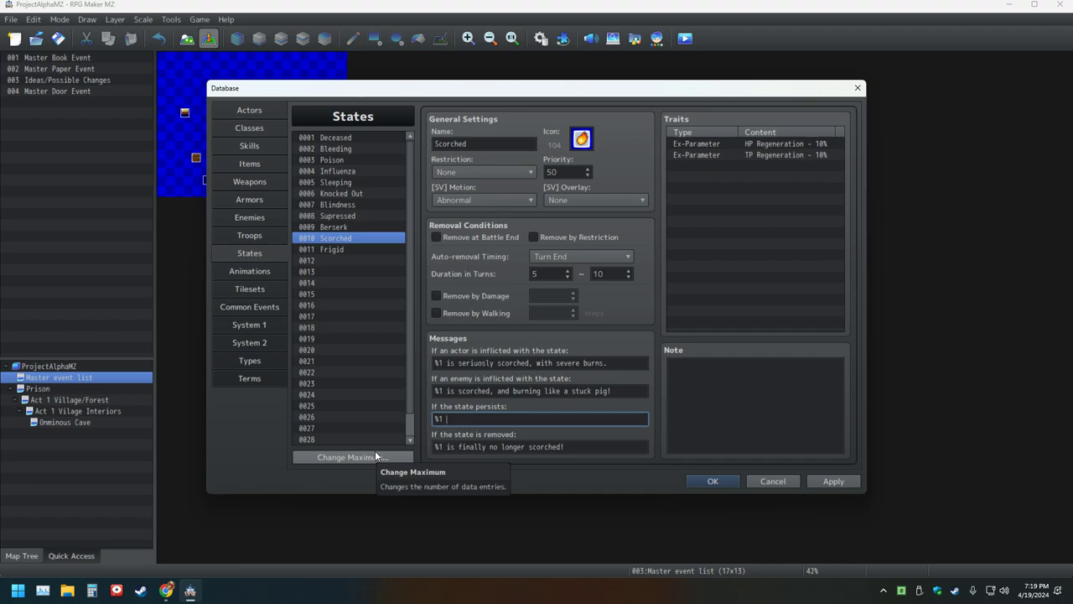
pyautogui.write('suffers from ')
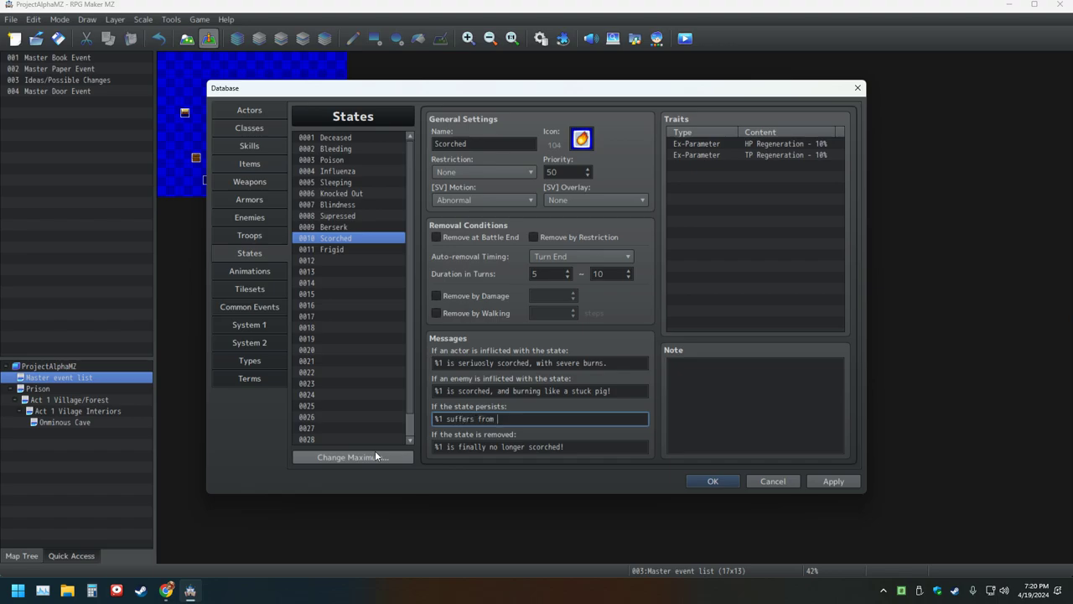
pyautogui.write('a serious scorched mark!')
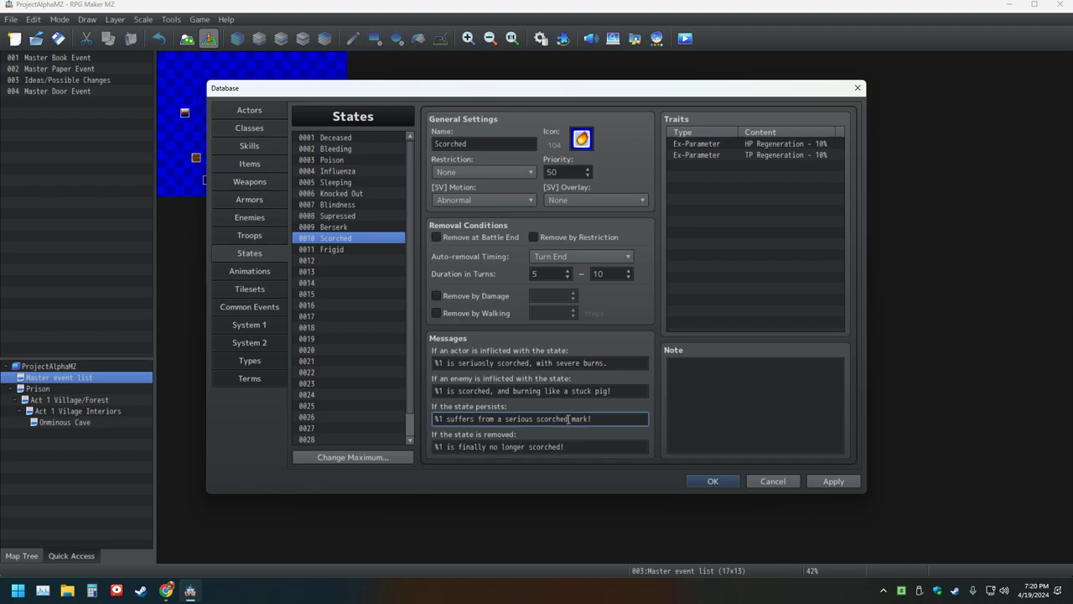
pyautogui.press('BackSpace')
pyautogui.press('BackSpace')
# Step: Open state 0011 Frigid and draft its actor message, '%1 has been covered in a bunch of ice!'
pyautogui.click(340, 249)
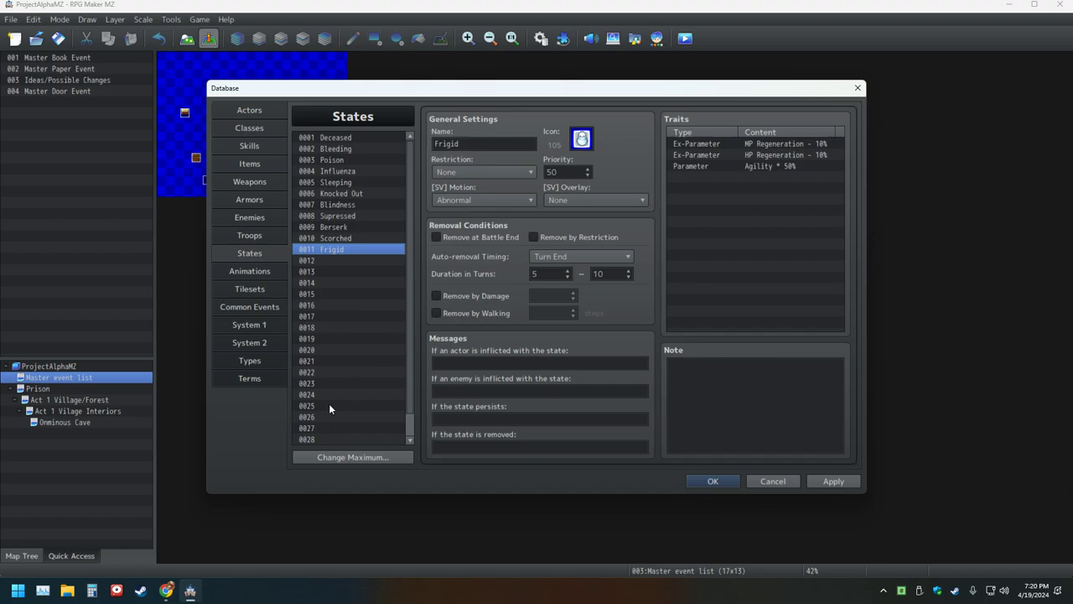
pyautogui.click(445, 362)
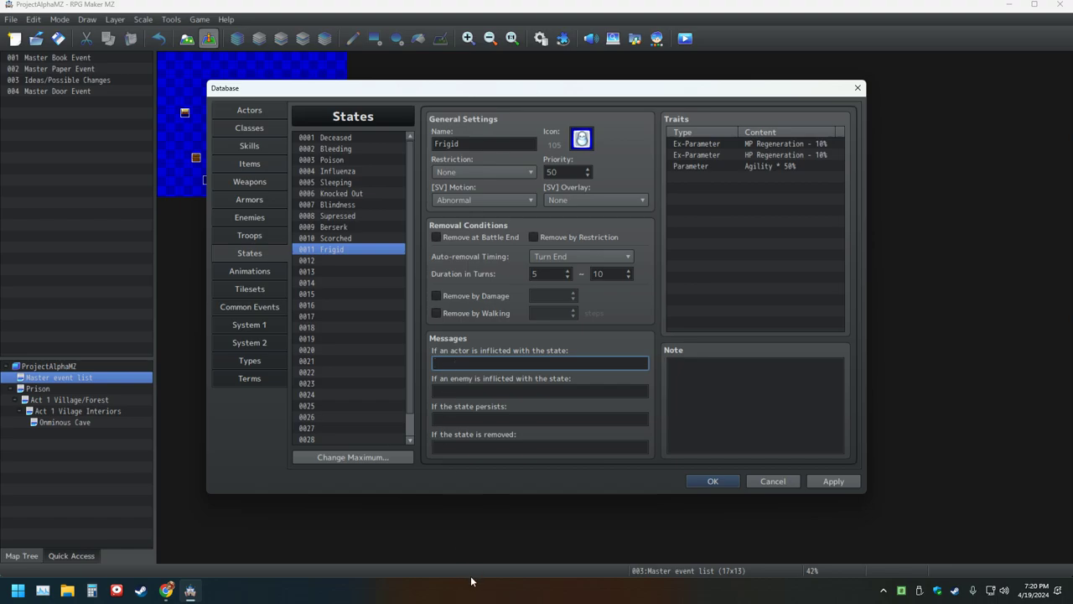
pyautogui.write('%1')
pyautogui.write('is')
pyautogui.write(' now i')
pyautogui.write('n')
pyautogui.press('BackSpace')
pyautogui.press('BackSpace')
pyautogui.write('trapped inside a huge')
pyautogui.press('BackSpace')
pyautogui.press('BackSpace')
pyautogui.press('BackSpace')
pyautogui.press('BackSpace')
pyautogui.press('BackSpace')
pyautogui.press('BackSpace')
pyautogui.press('BackSpace')
pyautogui.press('BackSpace')
pyautogui.press('BackSpace')
pyautogui.press('BackSpace')
pyautogui.press('BackSpace')
pyautogui.press('BackSpace')
pyautogui.press('BackSpace')
pyautogui.press('BackSpace')
pyautogui.press('BackSpace')
pyautogui.press('BackSpace')
pyautogui.press('BackSpace')
pyautogui.press('BackSpace')
pyautogui.press('BackSpace')
pyautogui.press('BackSpace')
pyautogui.write('inside a hug')
pyautogui.press('BackSpace')
pyautogui.press('BackSpace')
pyautogui.press('BackSpace')
pyautogui.press('BackSpace')
pyautogui.press('BackSpace')
pyautogui.press('BackSpace')
pyautogui.press('BackSpace')
pyautogui.press('BackSpace')
pyautogui.press('BackSpace')
pyautogui.press('BackSpace')
pyautogui.press('BackSpace')
pyautogui.press('BackSpace')
pyautogui.press('BackSpace')
pyautogui.press('BackSpace')
pyautogui.press('BackSpace')
pyautogui.press('BackSpace')
pyautogui.press('BackSpace')
pyautogui.press('BackSpace')
pyautogui.press('BackSpace')
pyautogui.press('BackSpace')
pyautogui.write('been covered')
pyautogui.write(' in a buc')
pyautogui.write('nch of ')
pyautogui.write('ic')
pyautogui.write('e!')
pyautogui.press('BackSpace')
pyautogui.press('BackSpace')
pyautogui.press('BackSpace')
pyautogui.press('BackSpace')
pyautogui.press('BackSpace')
pyautogui.press('BackSpace')
pyautogui.press('BackSpace')
# Step: Reword Frigid's actor message to 'encased in a bunch of ice' and put %1 in its enemy and persist messages
pyautogui.write('encased')
pyautogui.press('Tab')
pyautogui.write('%1')
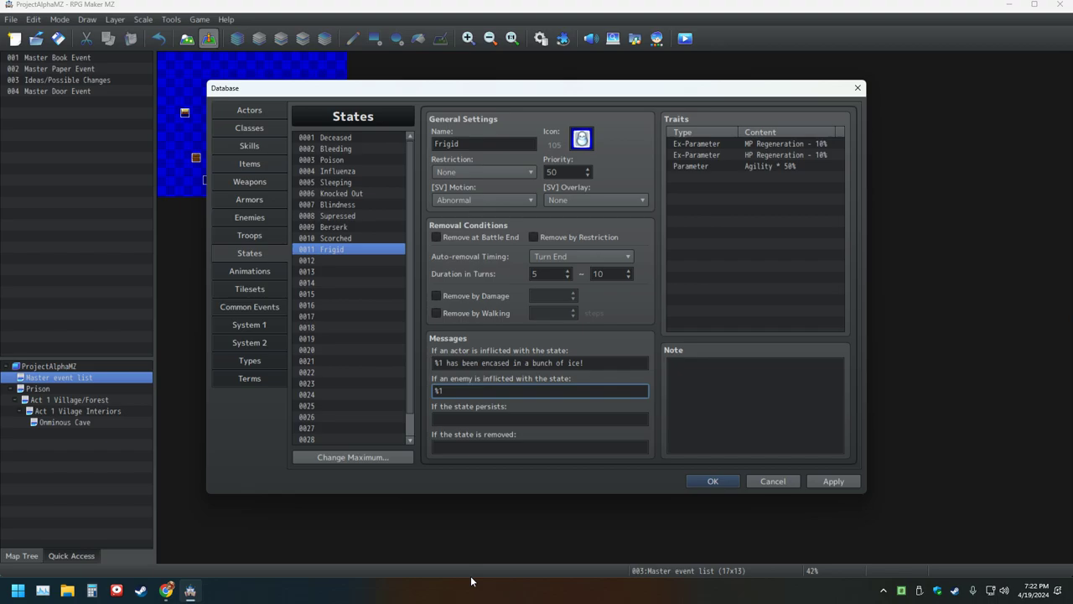
pyautogui.press('Tab')
pyautogui.write('%1')
pyautogui.press('Tab')
pyautogui.hotkey('shift', 'Tab')
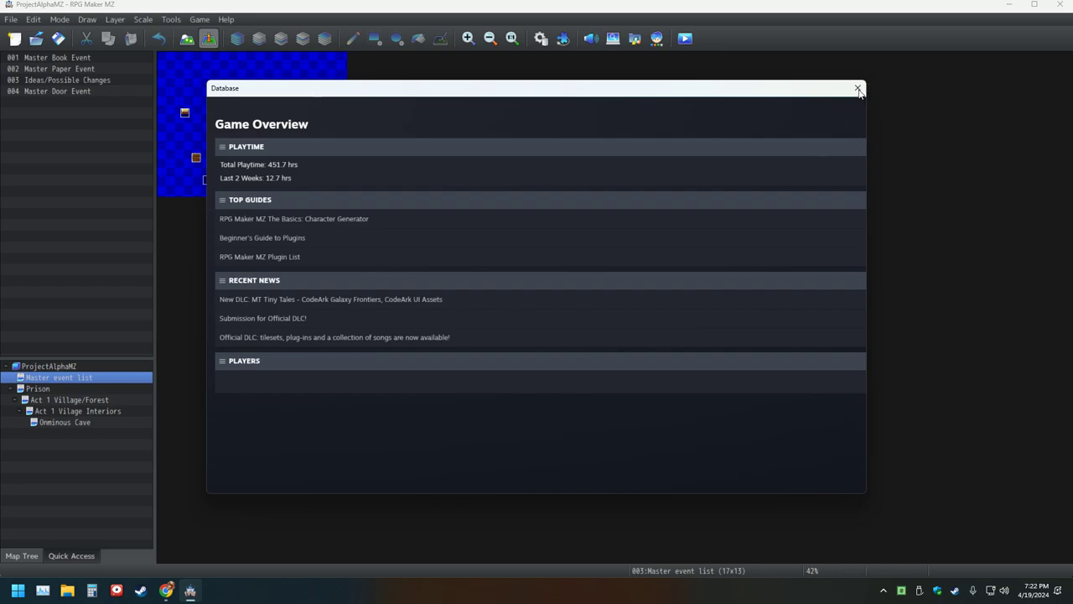
# Step: Switch to Chrome and back to RPG Maker MZ so the Database shows Frigid without the Steam overlay
pyautogui.click(170, 592)
pyautogui.click(191, 591)
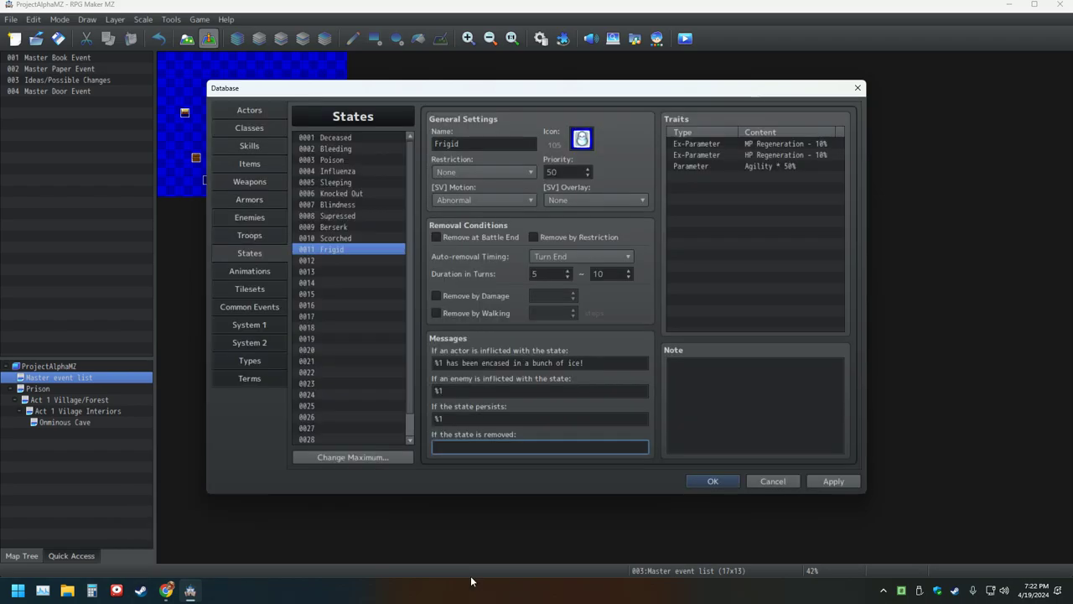
pyautogui.press('Tab')
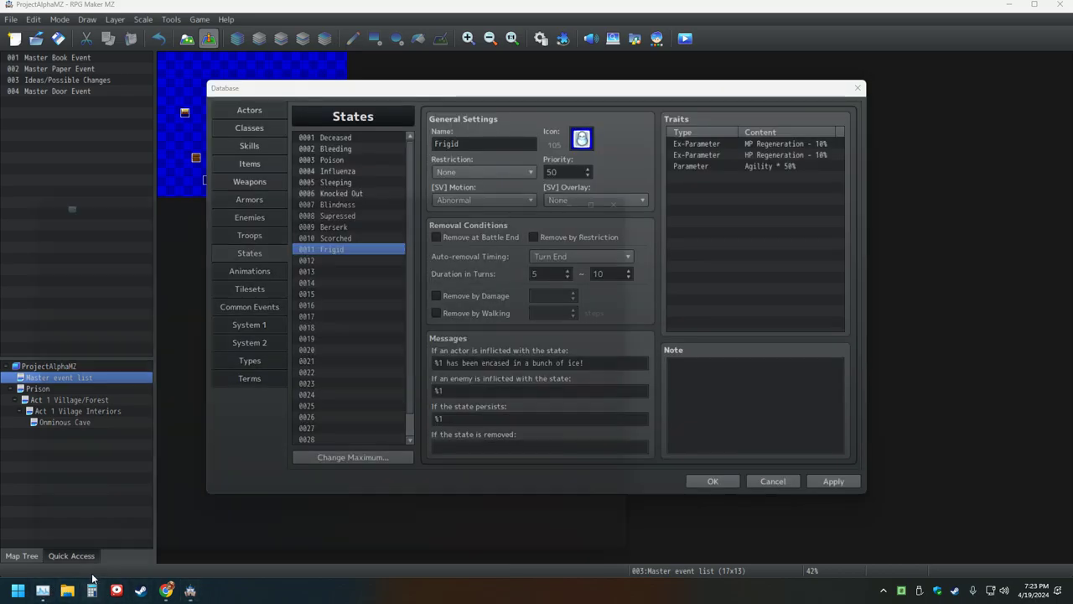
# Step: Open and close Task Manager twice, then refocus the Database window on the Frigid state
pyautogui.click(43, 590)
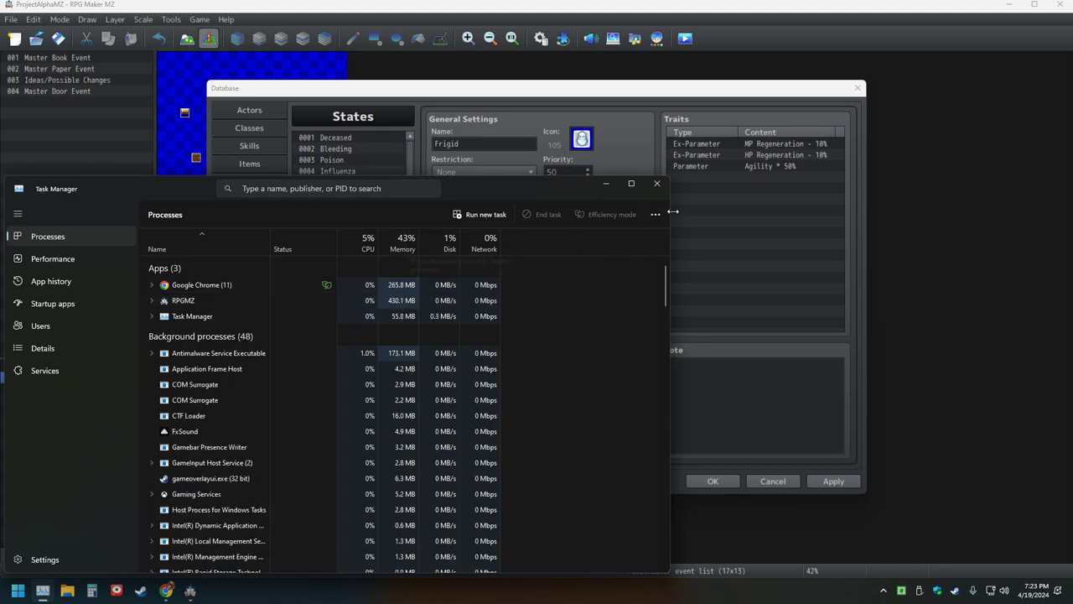
pyautogui.click(658, 184)
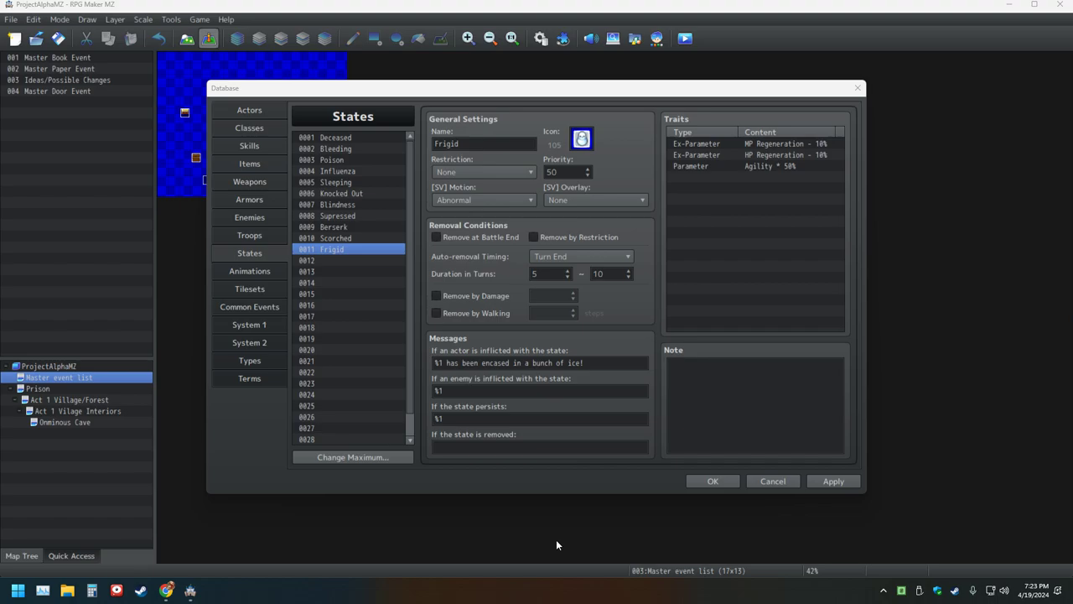
pyautogui.click(45, 597)
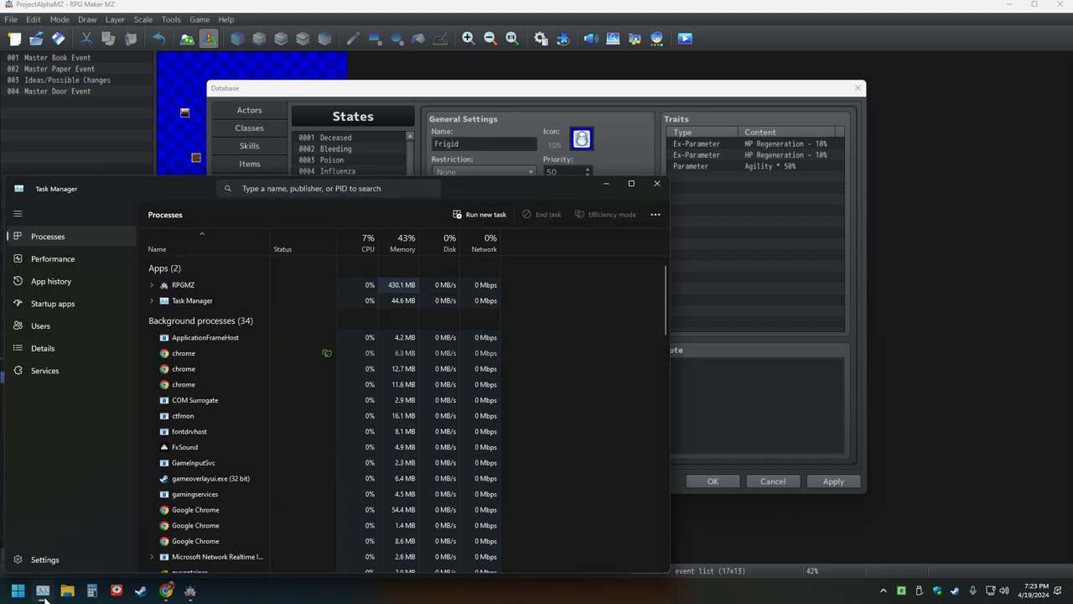
pyautogui.click(659, 189)
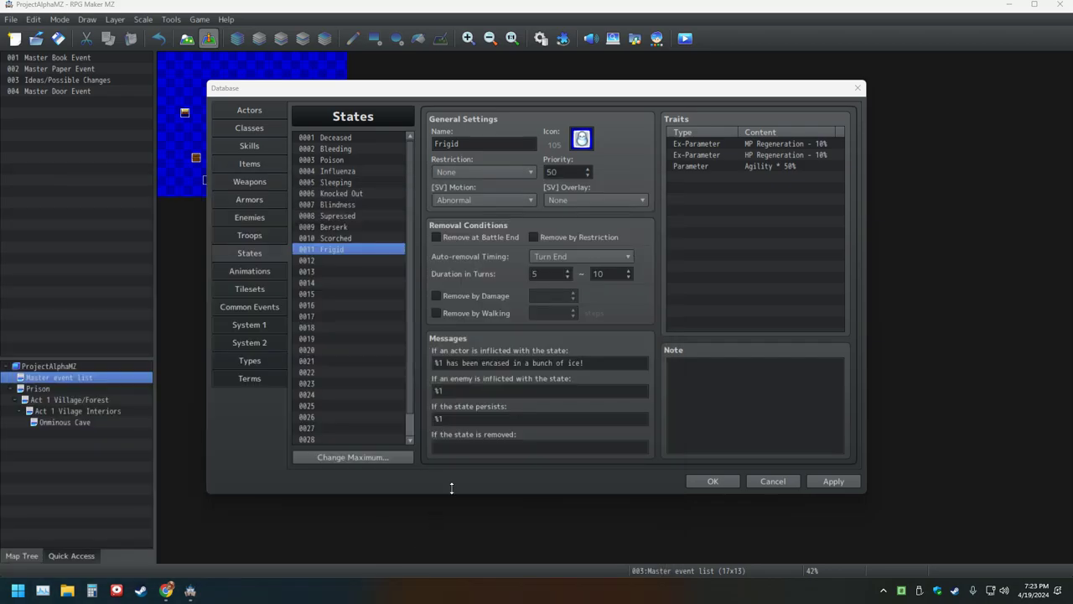
pyautogui.click(475, 579)
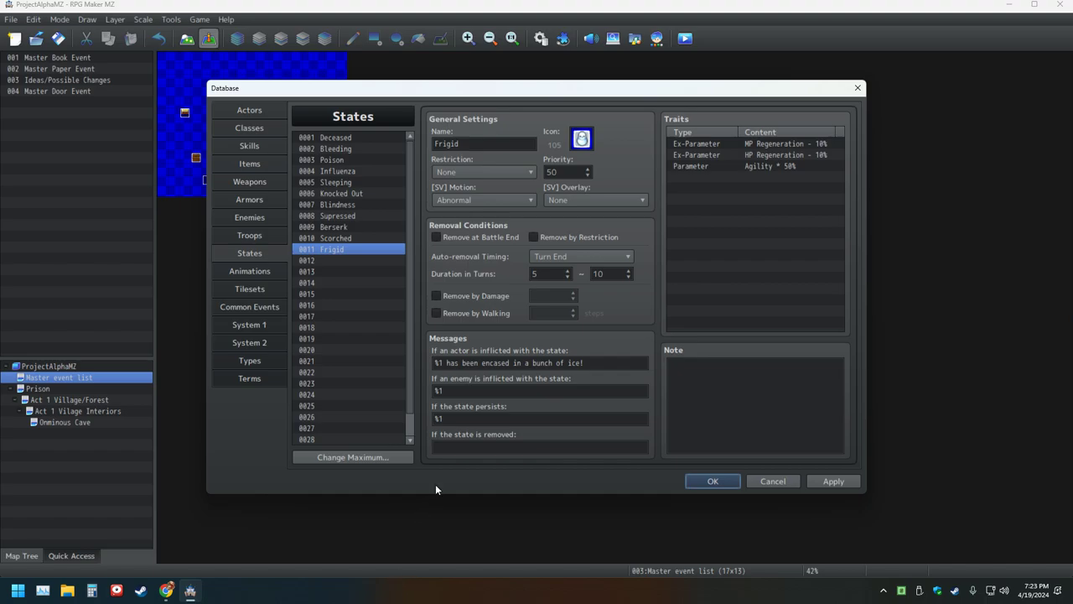
pyautogui.press('Tab')
pyautogui.press('Tab')
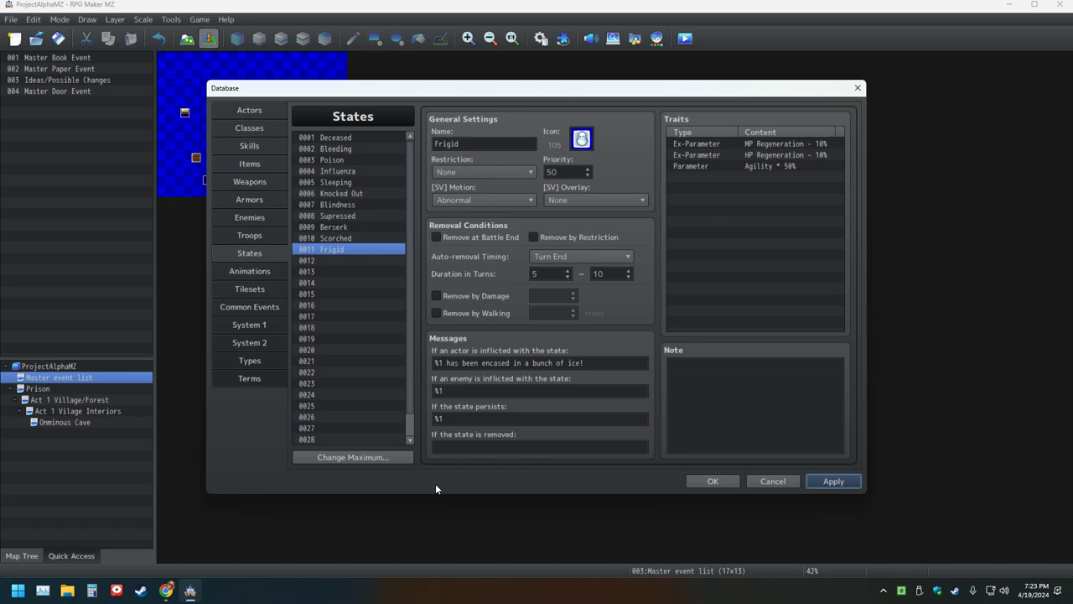
# Step: End the Steam Client WebHelper (9) process group in Task Manager
pyautogui.hotkey('shift', 'Tab')
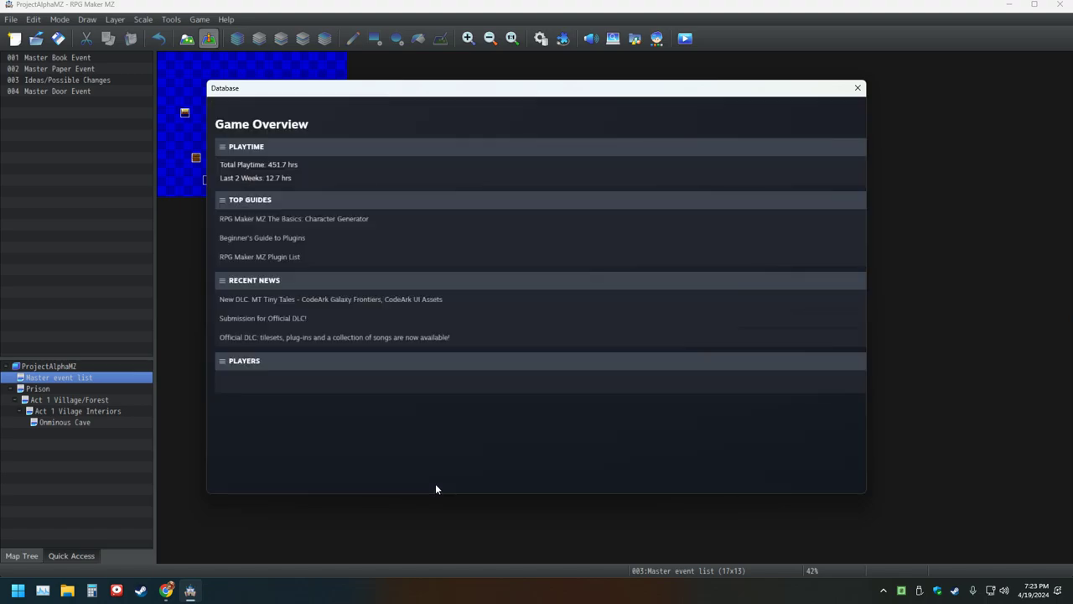
pyautogui.click(43, 590)
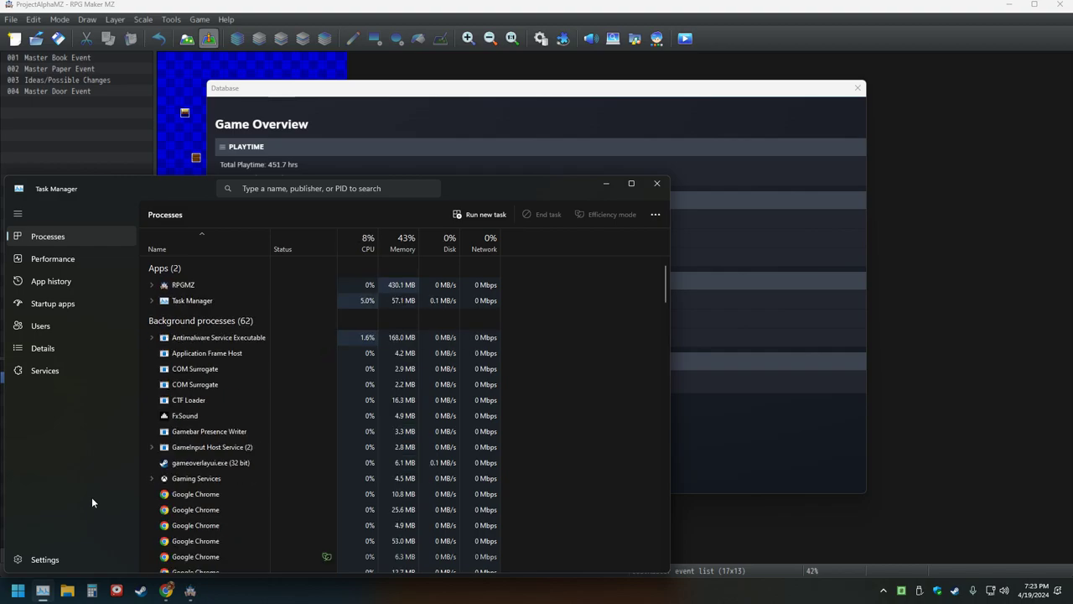
pyautogui.scroll(-4, 263, 441)
pyautogui.scroll(4, 288, 441)
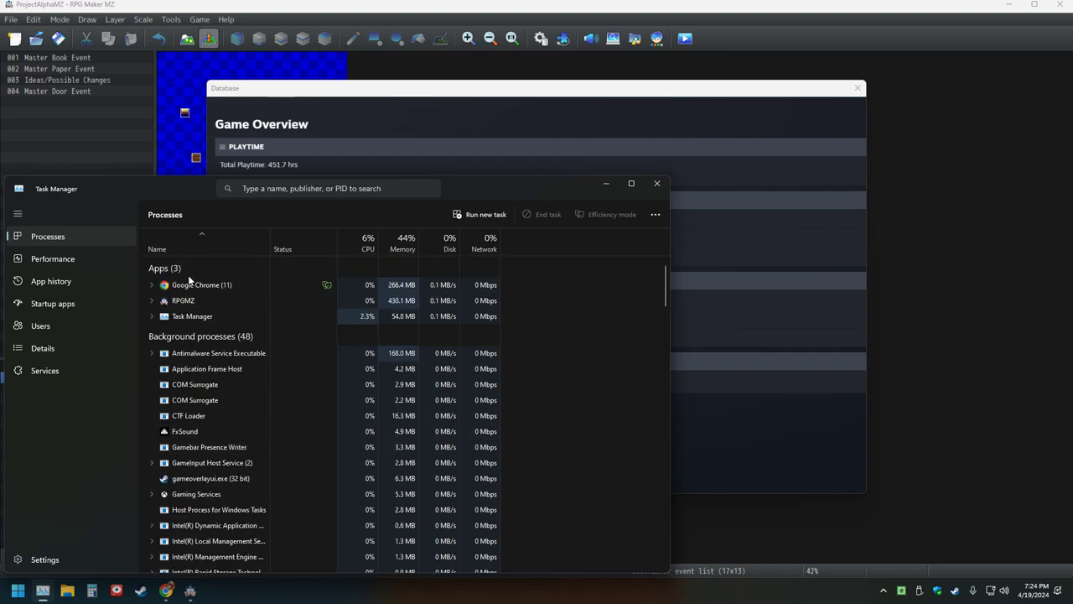
pyautogui.scroll(-2, 296, 415)
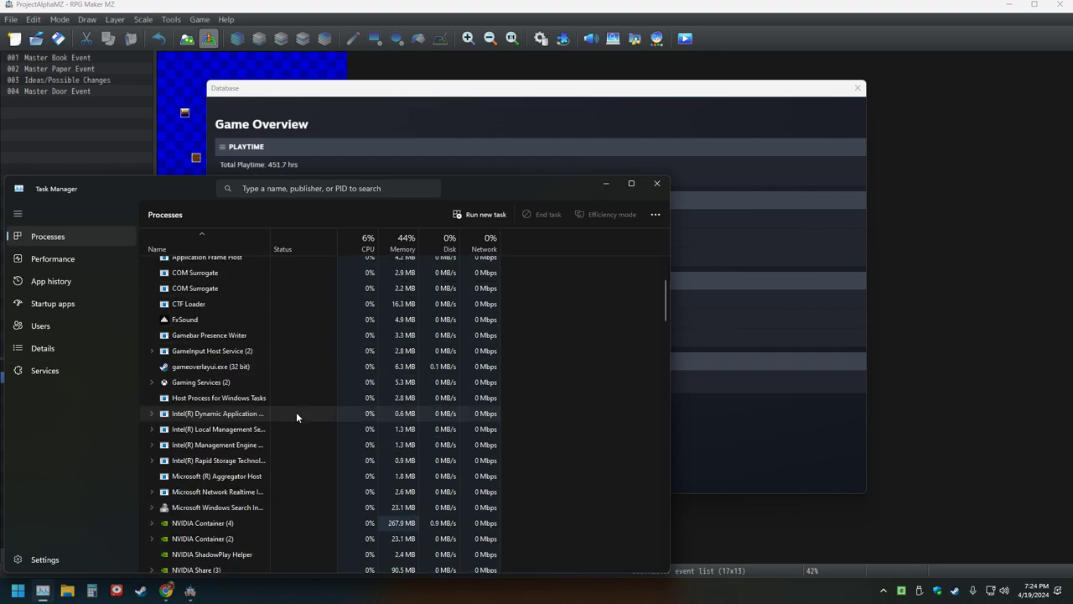
pyautogui.scroll(-10, 296, 415)
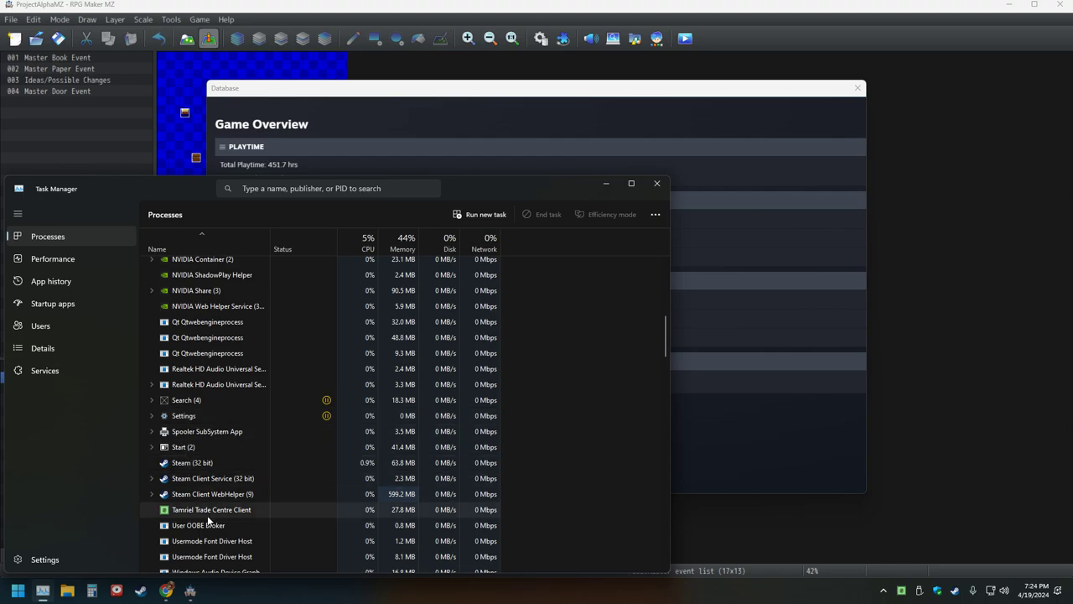
pyautogui.click(151, 495)
pyautogui.scroll(-1, 276, 497)
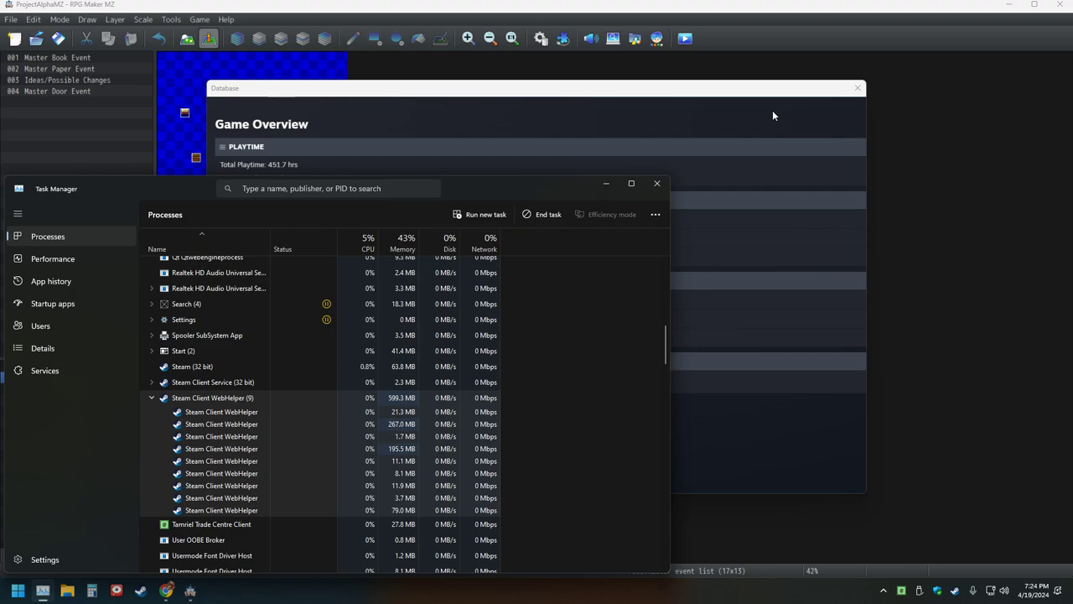
pyautogui.rightClick(210, 400)
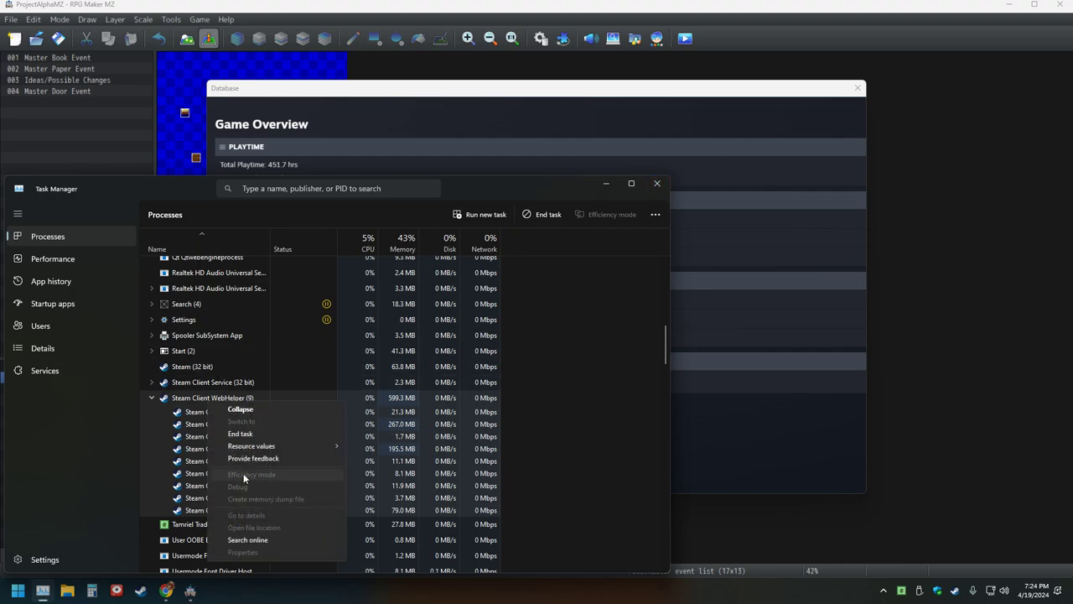
pyautogui.click(246, 433)
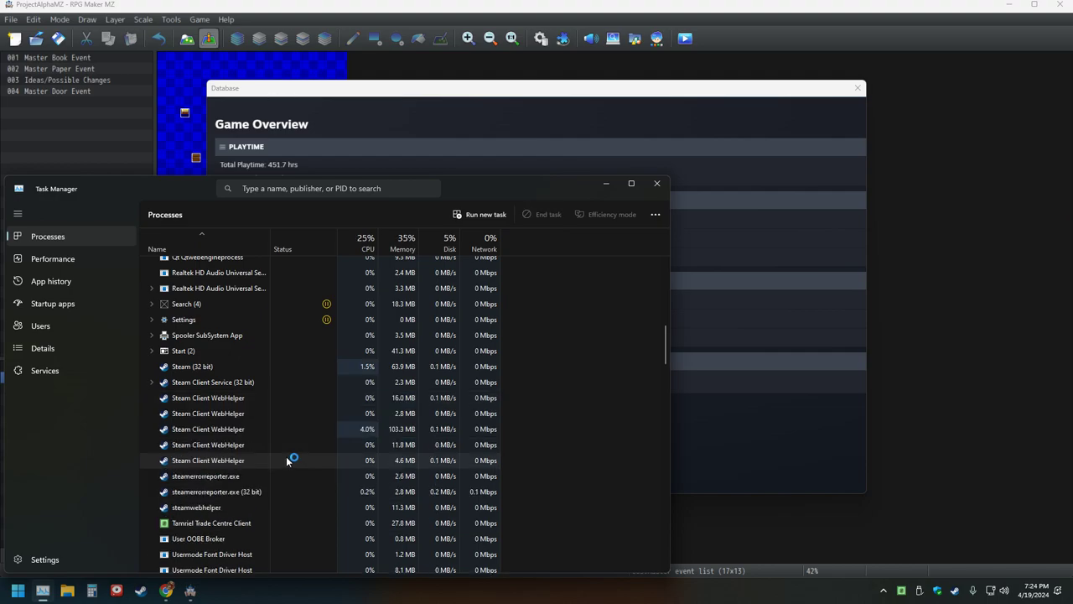
# Step: Close Task Manager, try dismissing the Steam overlay, and cancel the discard-changes prompt
pyautogui.click(657, 184)
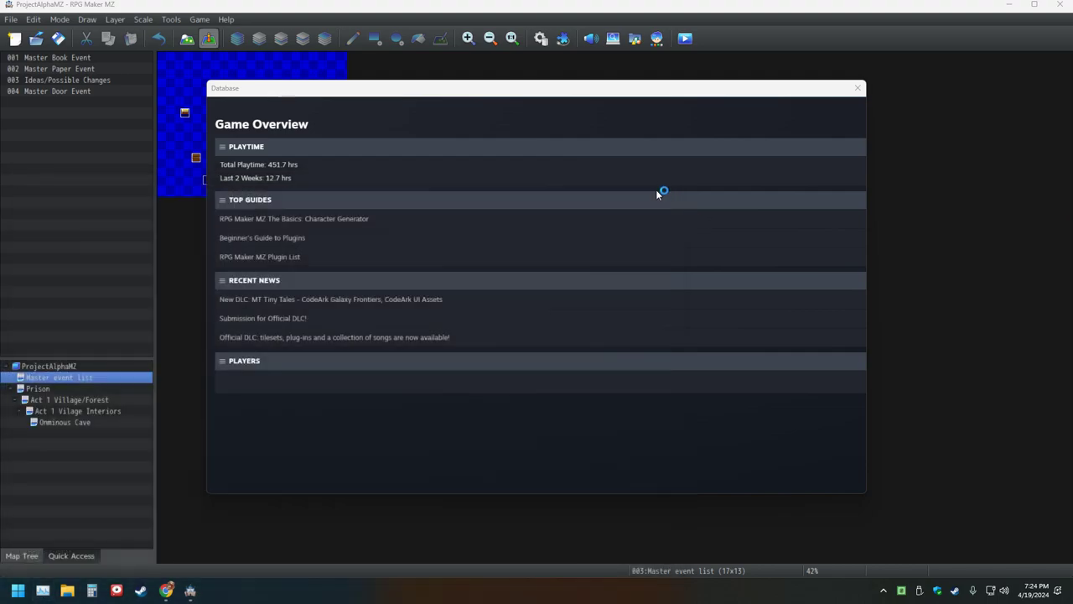
pyautogui.click(858, 89)
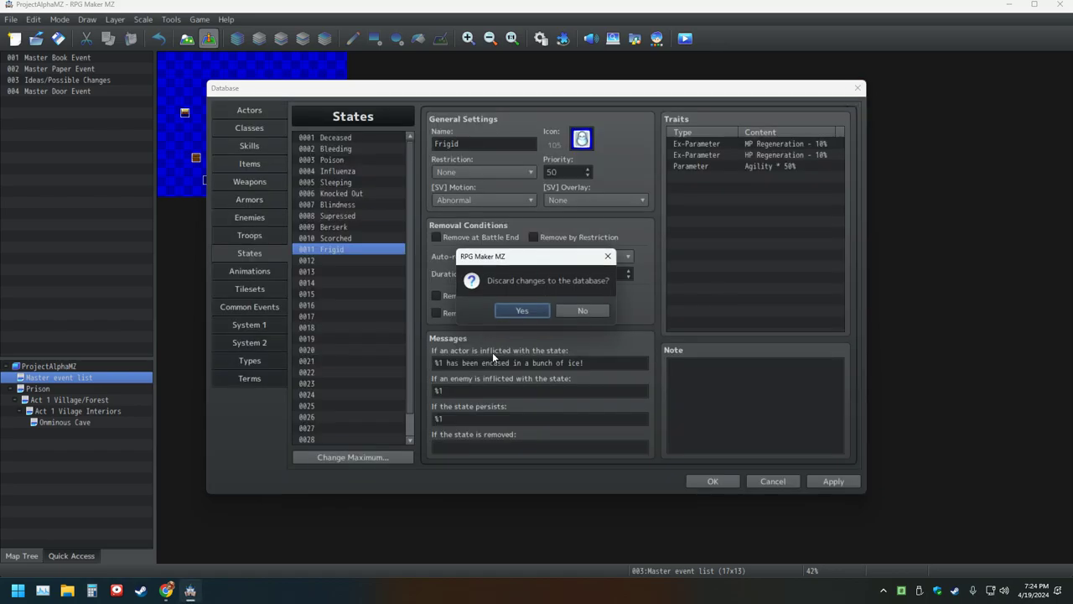
pyautogui.click(606, 258)
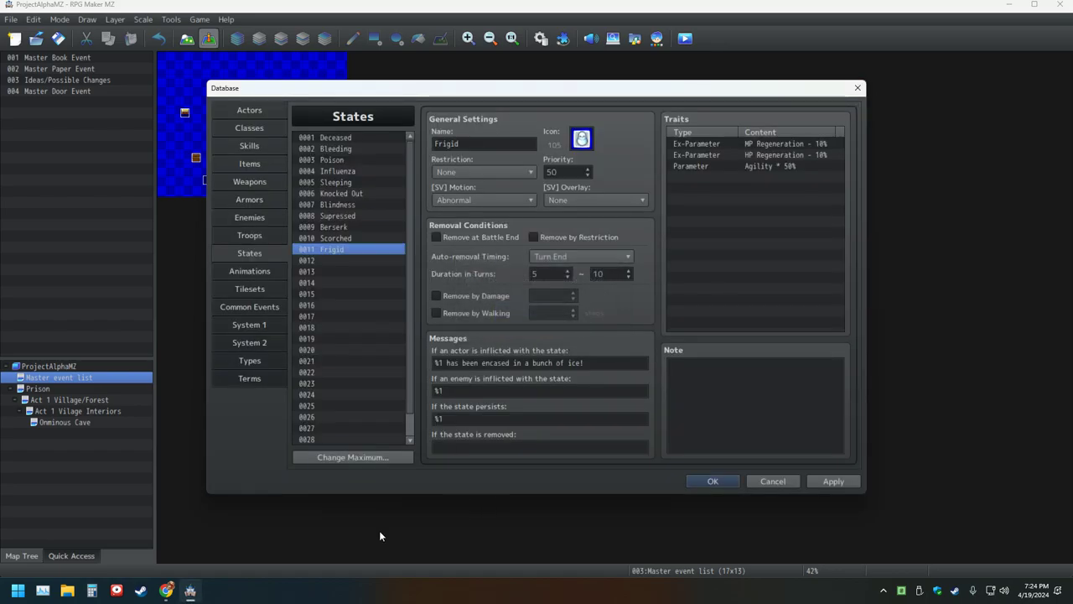
# Step: Inspect the Steam Client WebHelper (8) group in Task Manager, then close the Database window
pyautogui.click(43, 590)
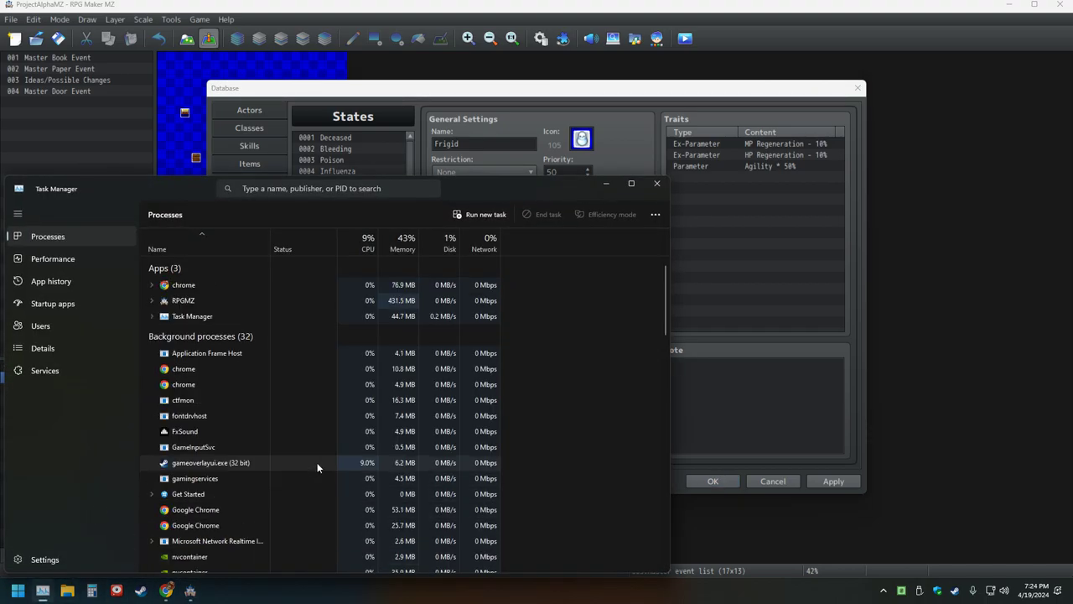
pyautogui.scroll(-6, 310, 466)
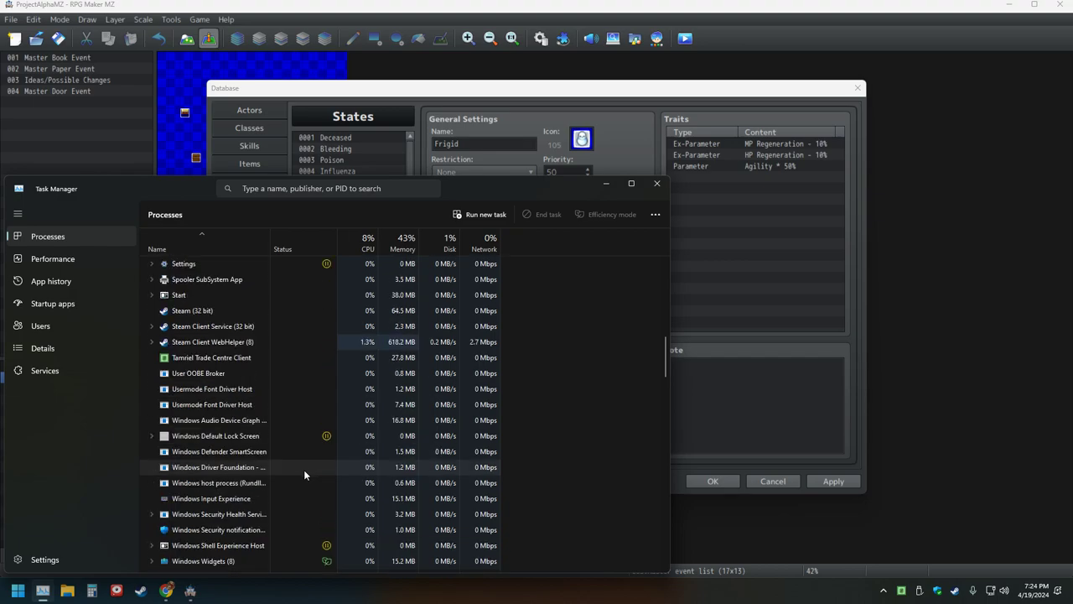
pyautogui.scroll(-3, 304, 469)
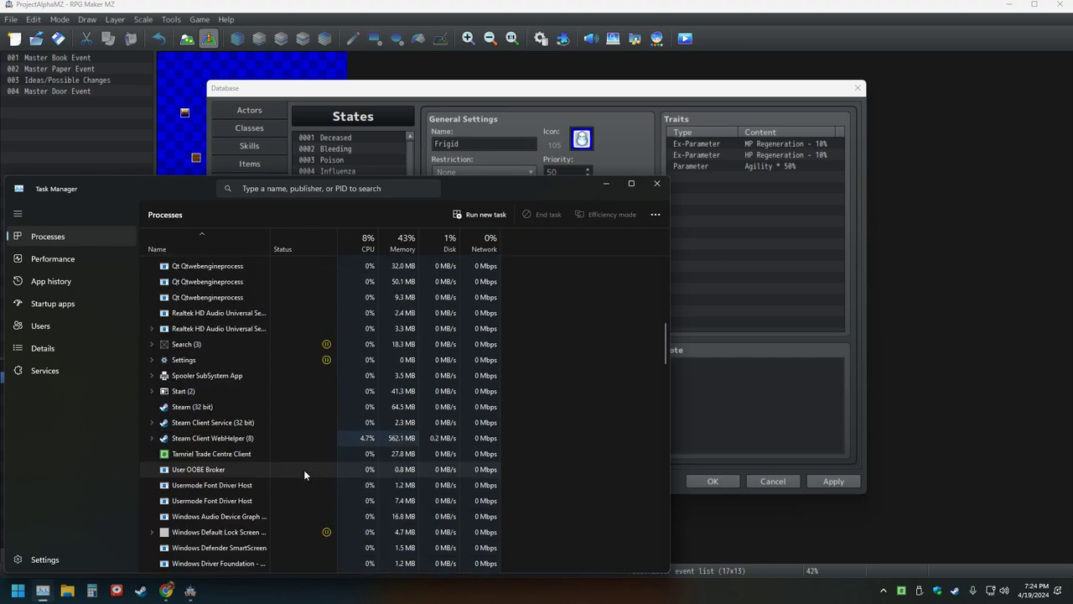
pyautogui.click(151, 441)
pyautogui.click(152, 439)
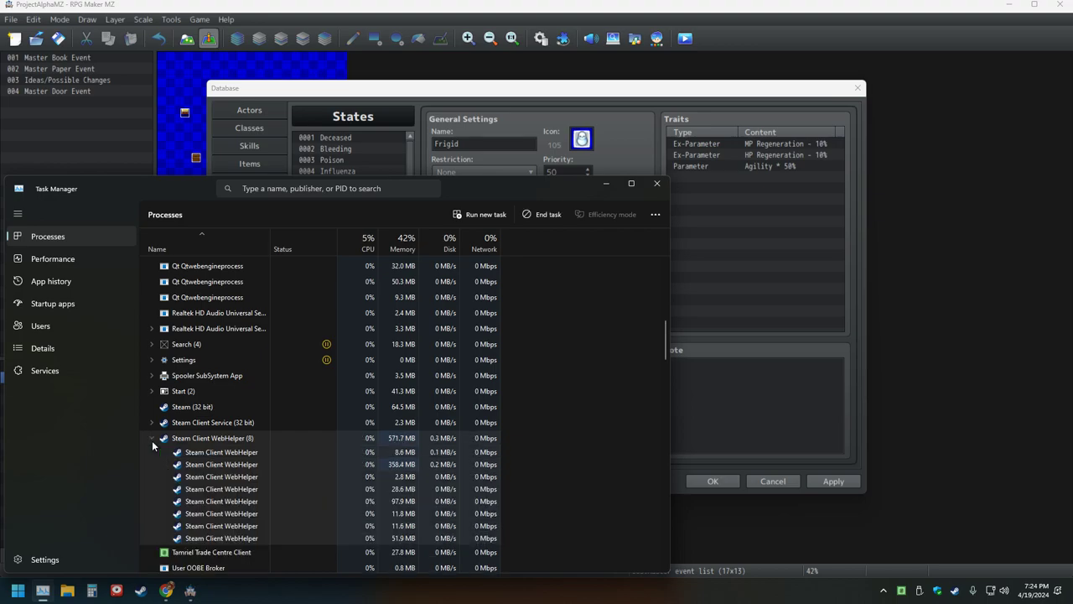
pyautogui.click(657, 182)
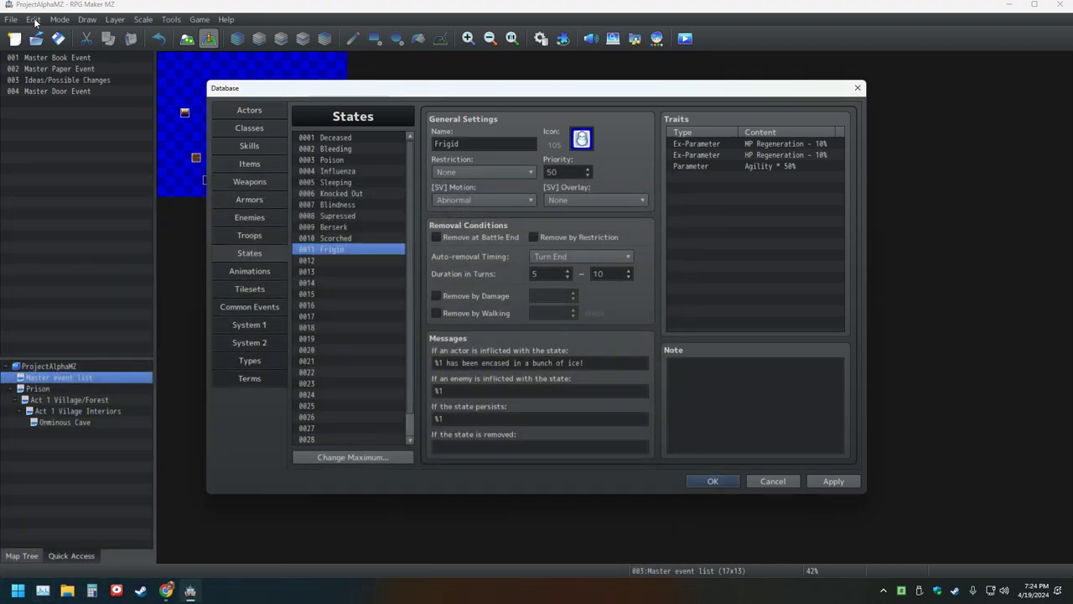
pyautogui.click(860, 90)
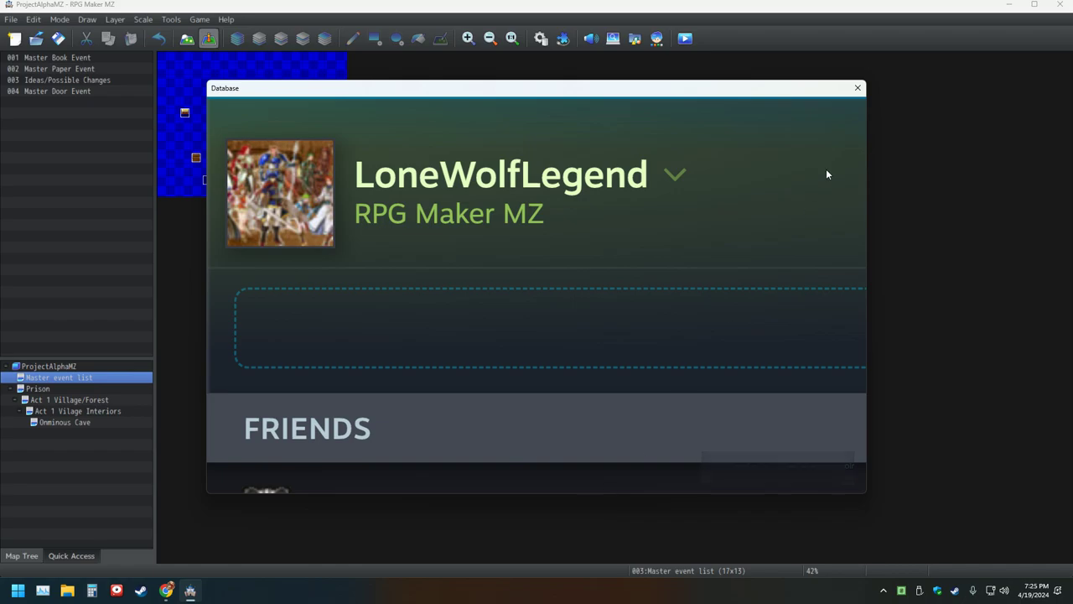
# Step: Dismiss the Steam profile overlay, close the Steam window, then close Task Manager
pyautogui.click(858, 90)
pyautogui.click(858, 88)
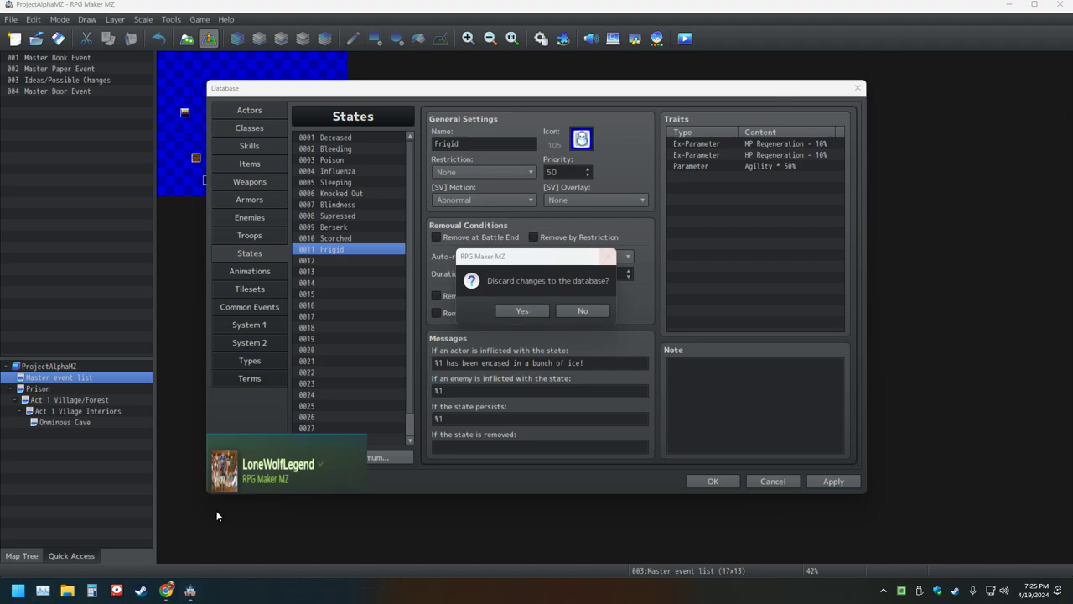
pyautogui.click(43, 590)
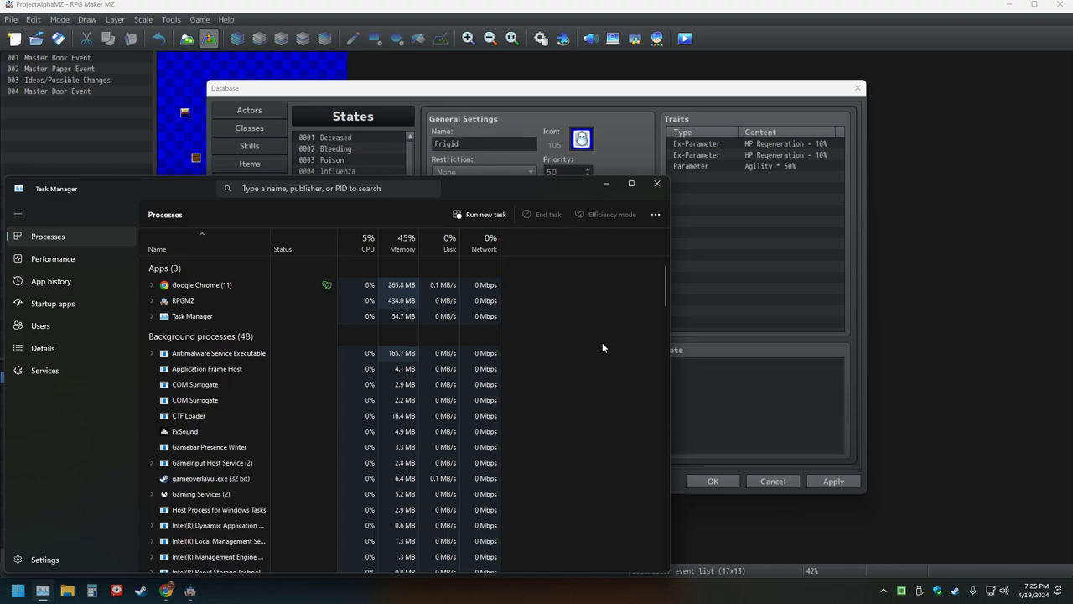
pyautogui.click(657, 185)
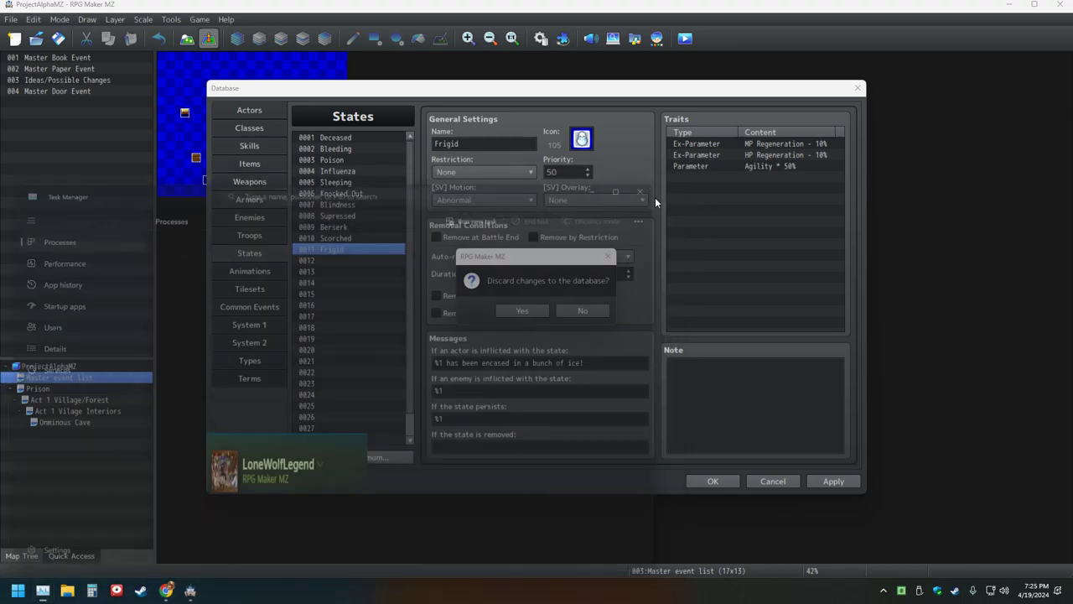
# Step: Keep the database changes, close the Database with OK, and bring Steam's store forward
pyautogui.click(578, 310)
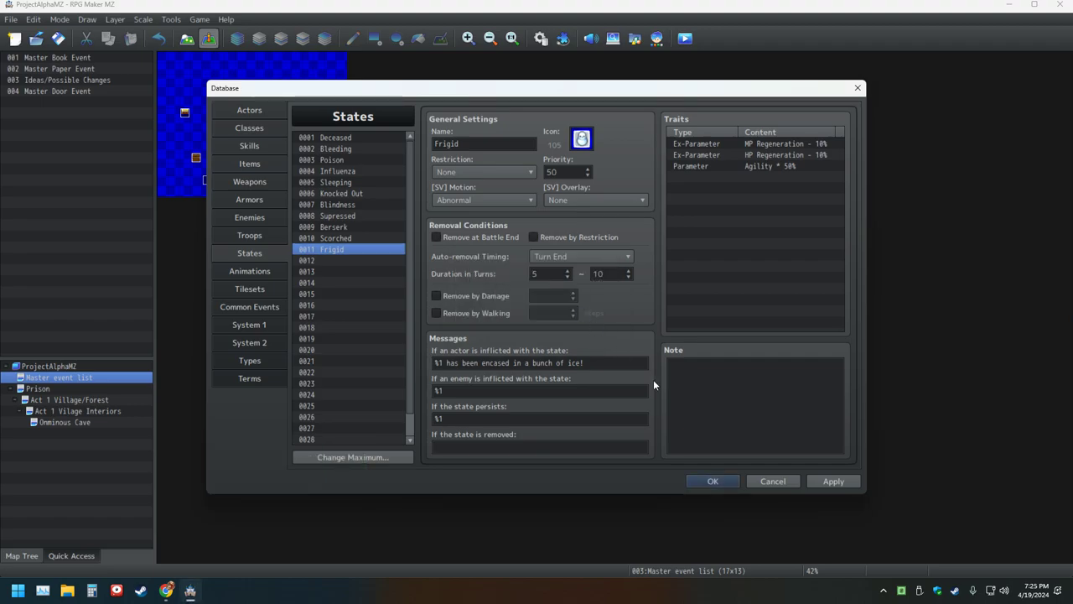
pyautogui.click(709, 483)
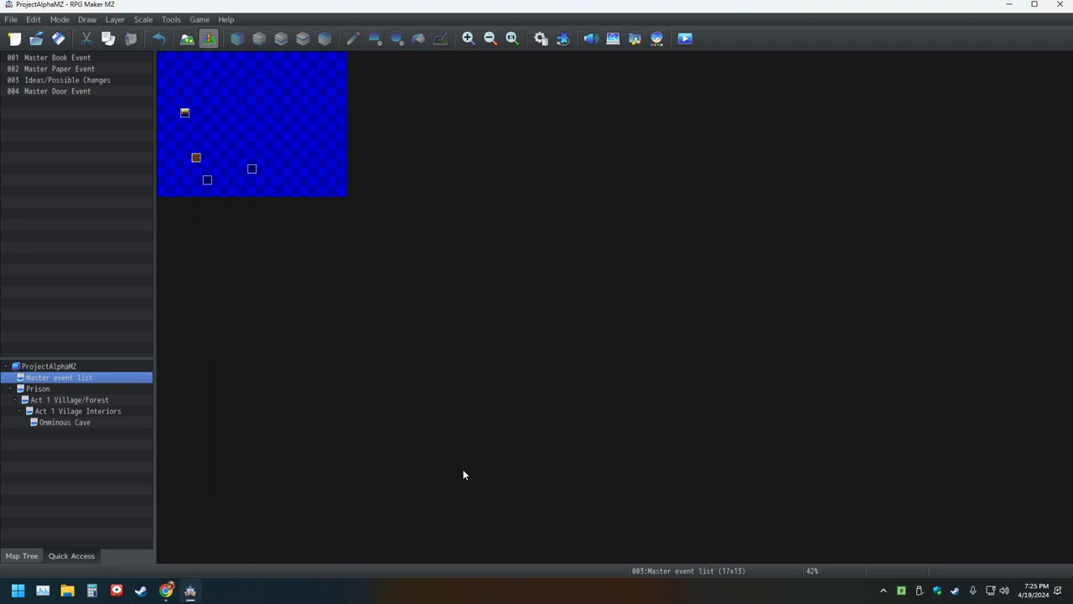
pyautogui.click(141, 594)
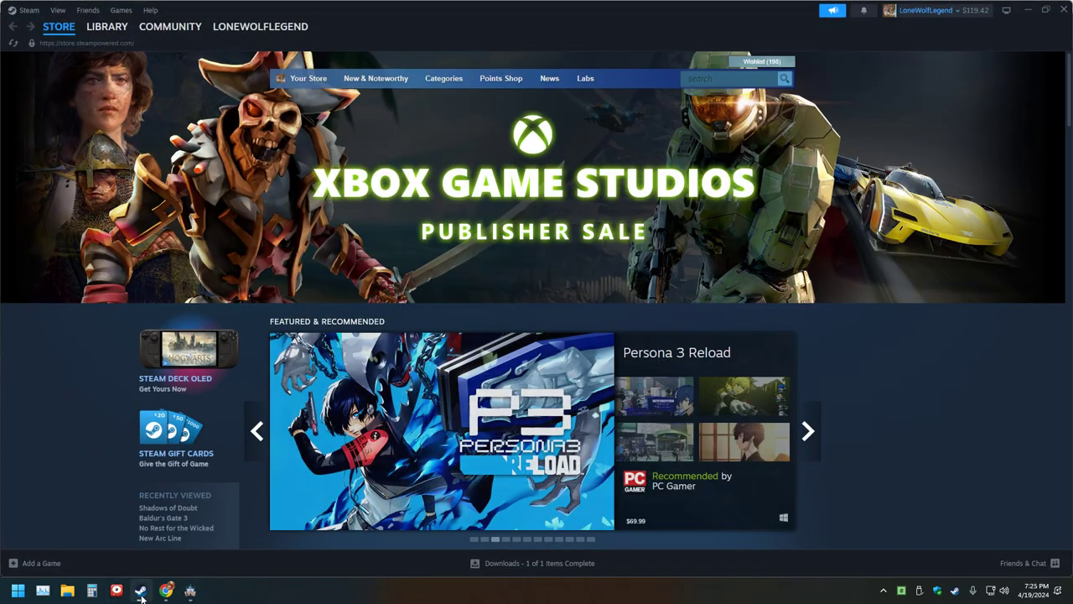
# Step: Open Steam Settings and browse the Interface settings page
pyautogui.click(32, 11)
pyautogui.click(29, 122)
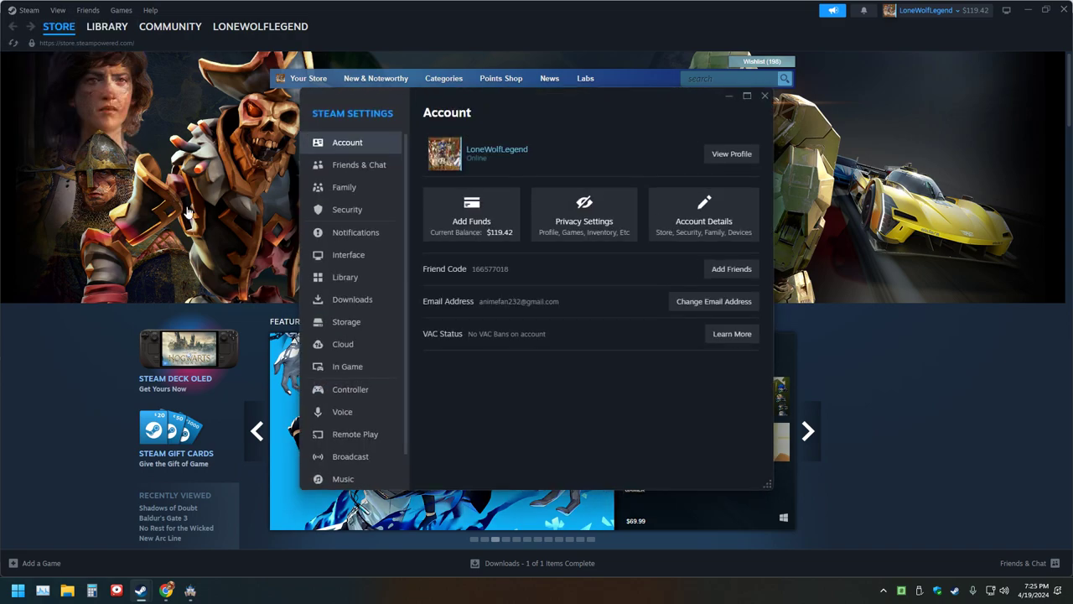
pyautogui.scroll(-1, 389, 426)
pyautogui.scroll(1, 385, 427)
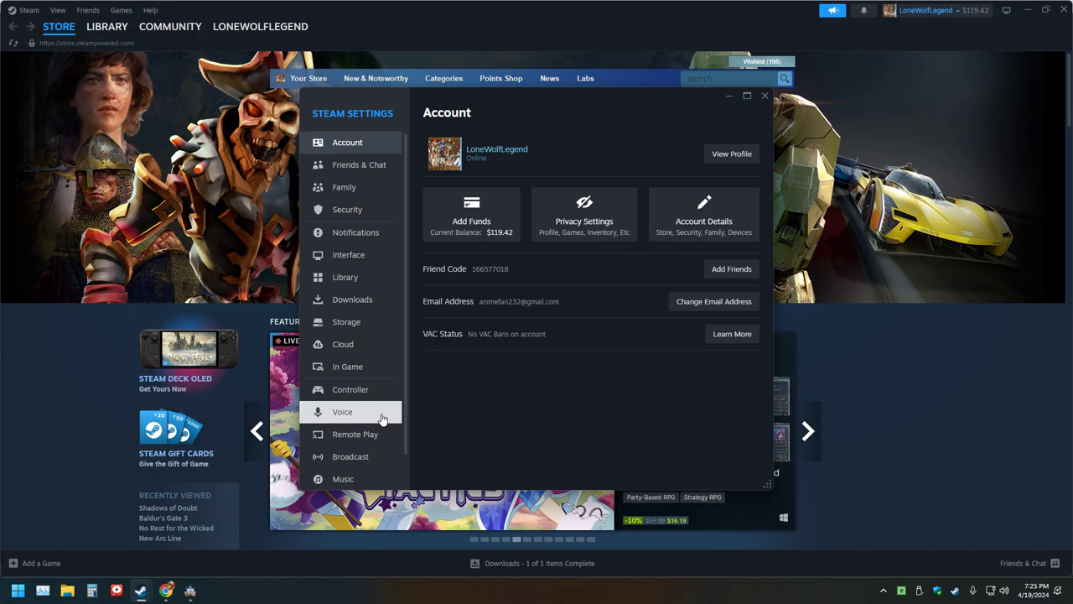
pyautogui.click(344, 254)
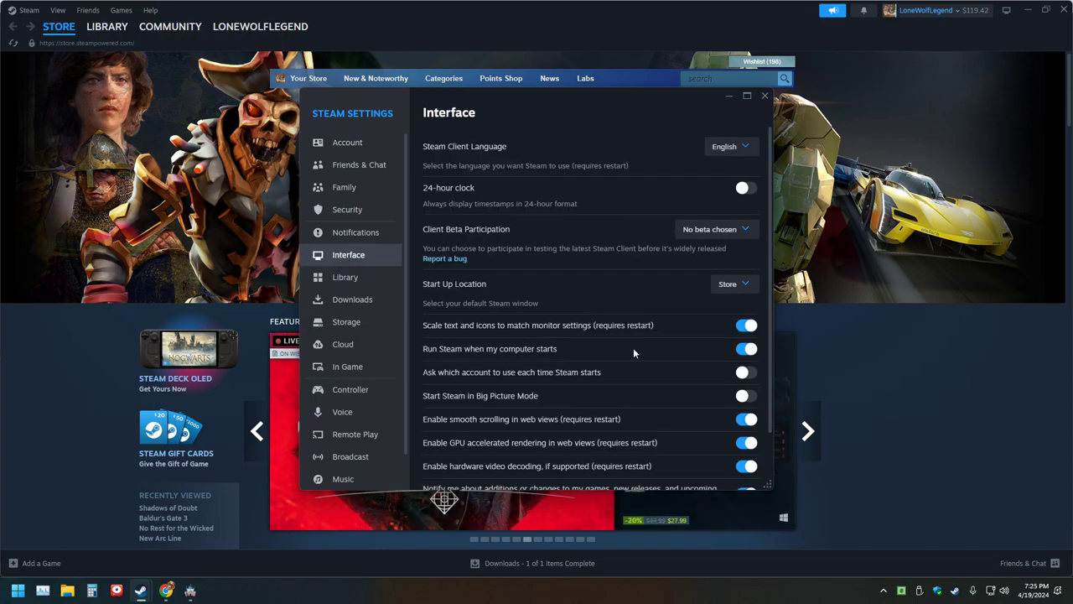
pyautogui.scroll(-2, 668, 341)
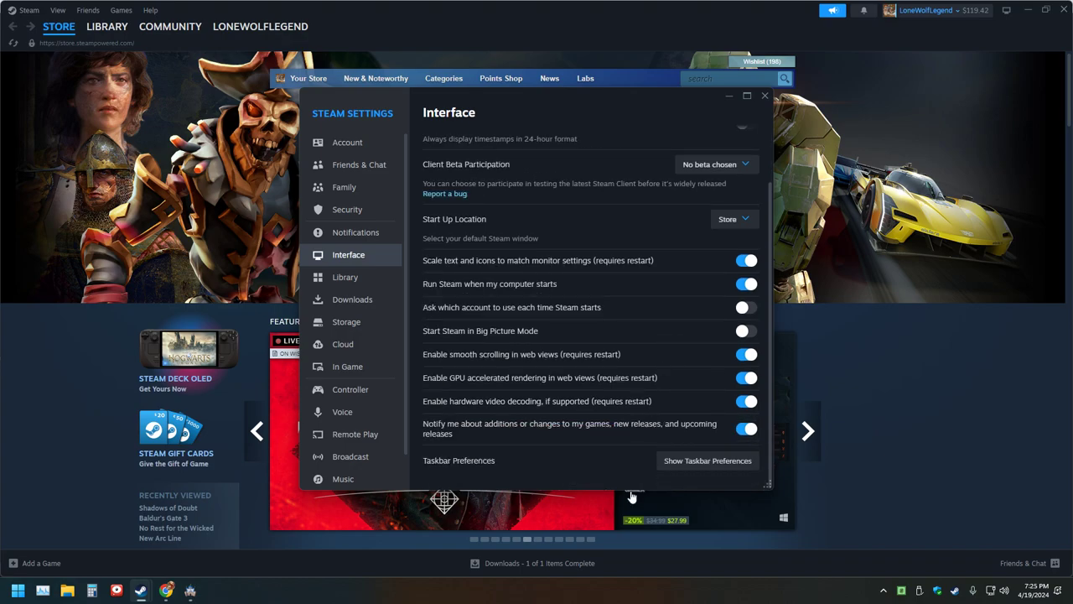
pyautogui.scroll(2, 609, 476)
pyautogui.scroll(-2, 609, 475)
pyautogui.scroll(2, 608, 471)
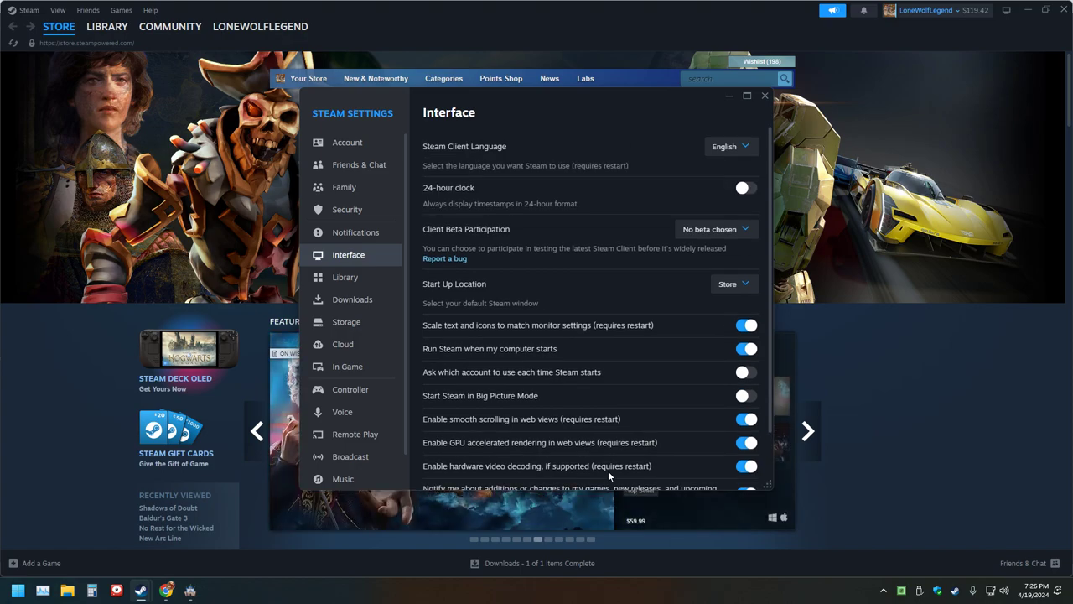
pyautogui.scroll(-2, 608, 470)
# Step: Expand Show Taskbar Preferences, close Settings, and reopen the Steam client menu
pyautogui.click(702, 463)
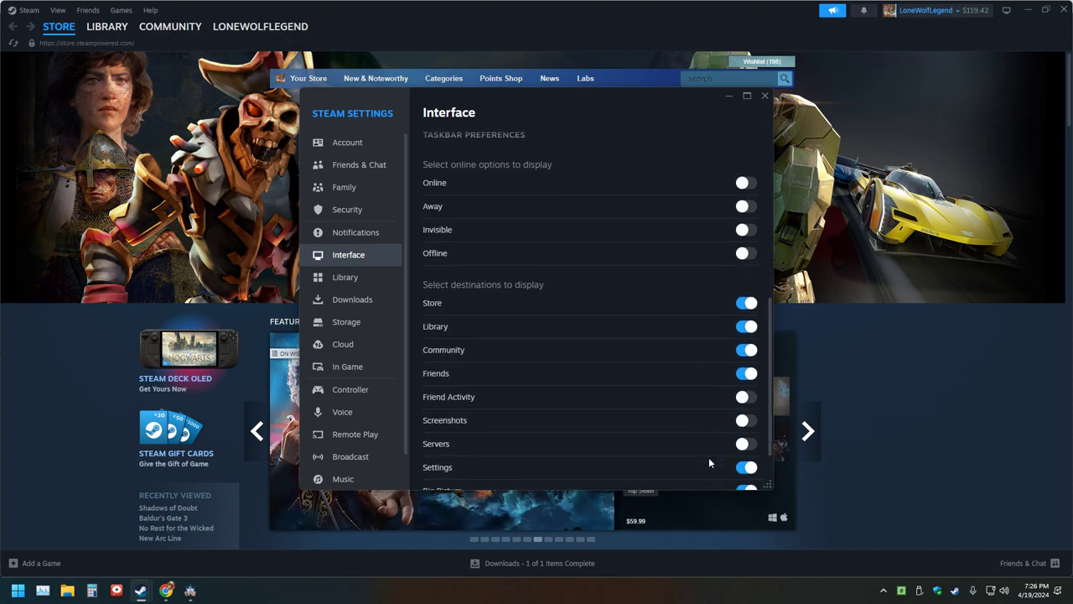
pyautogui.scroll(-2, 671, 449)
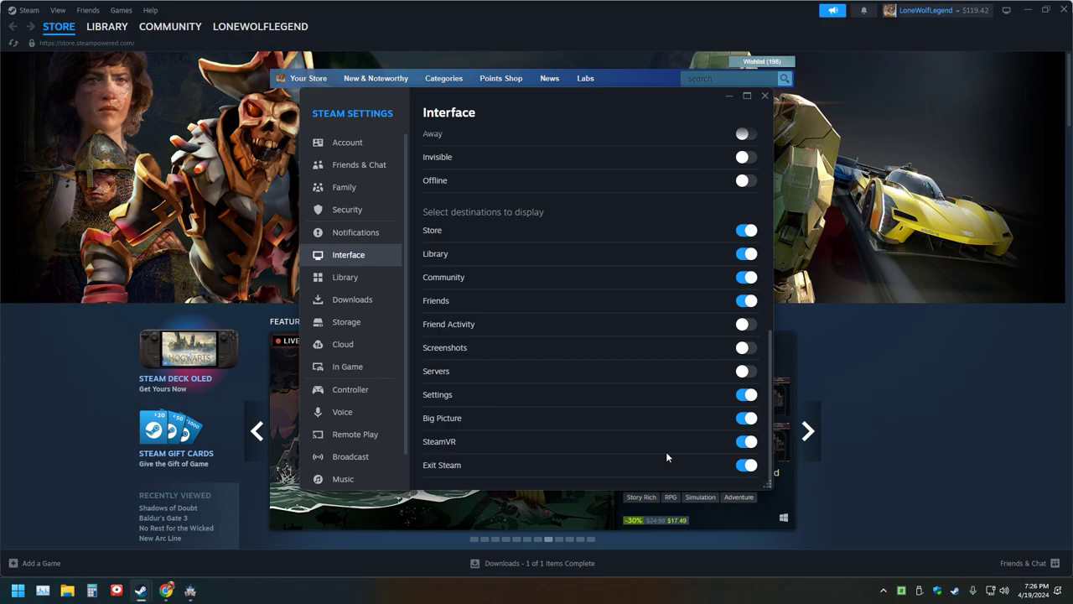
pyautogui.scroll(10, 666, 451)
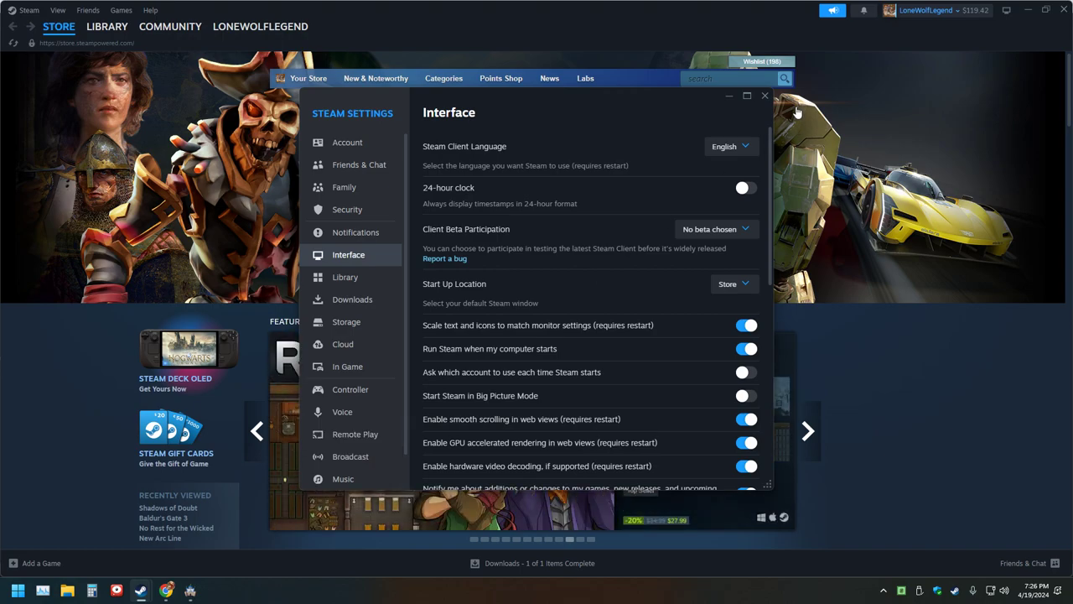
pyautogui.click(764, 96)
pyautogui.click(34, 10)
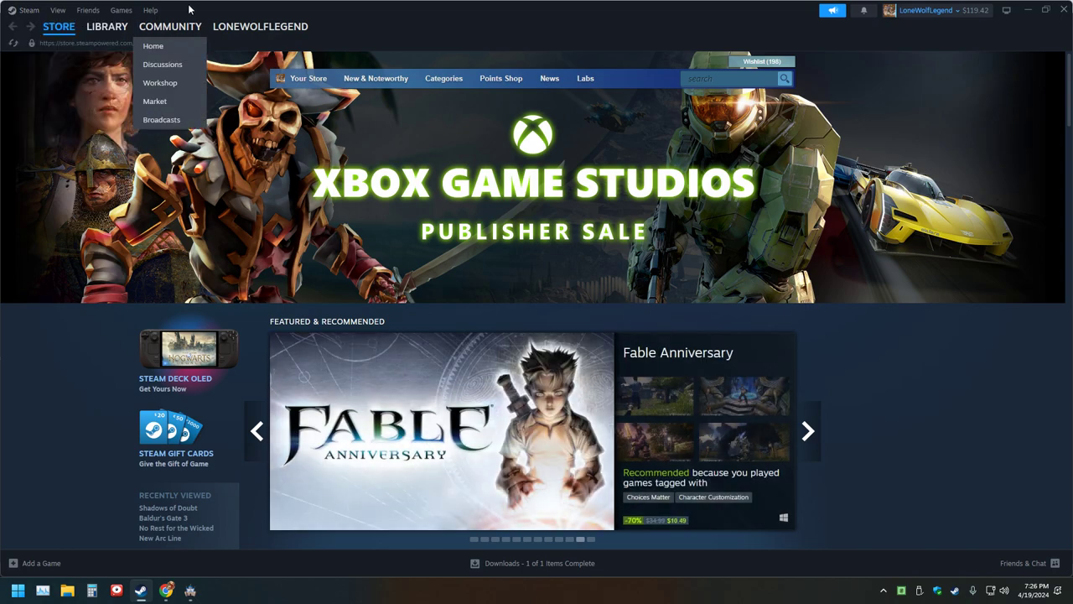
pyautogui.moveTo(89, 27)
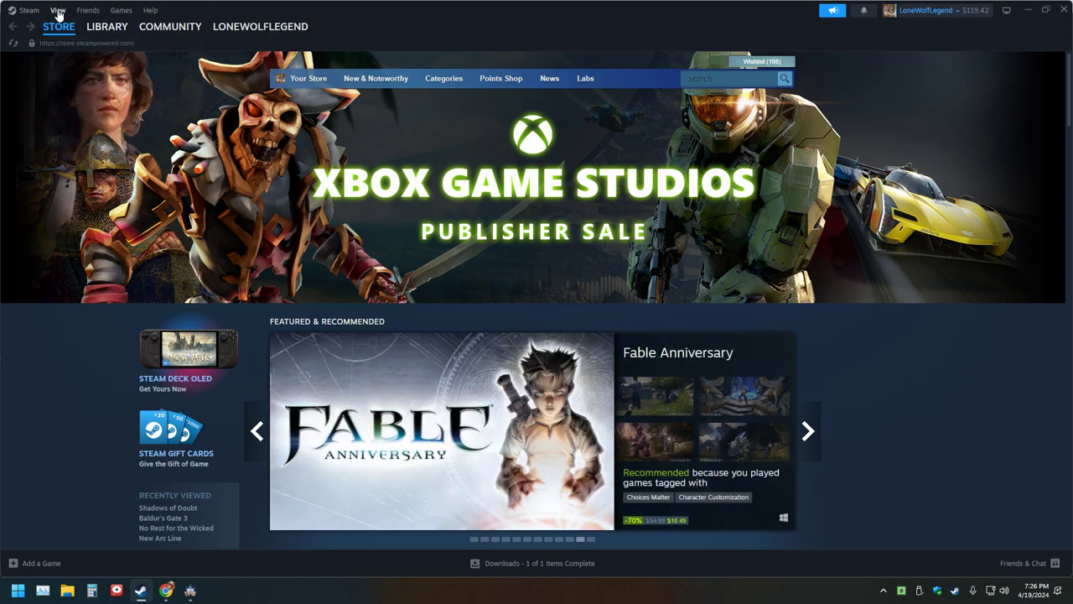
pyautogui.click(29, 10)
# Step: Reopen Steam Settings and move from Cloud to the In Game page
pyautogui.click(34, 126)
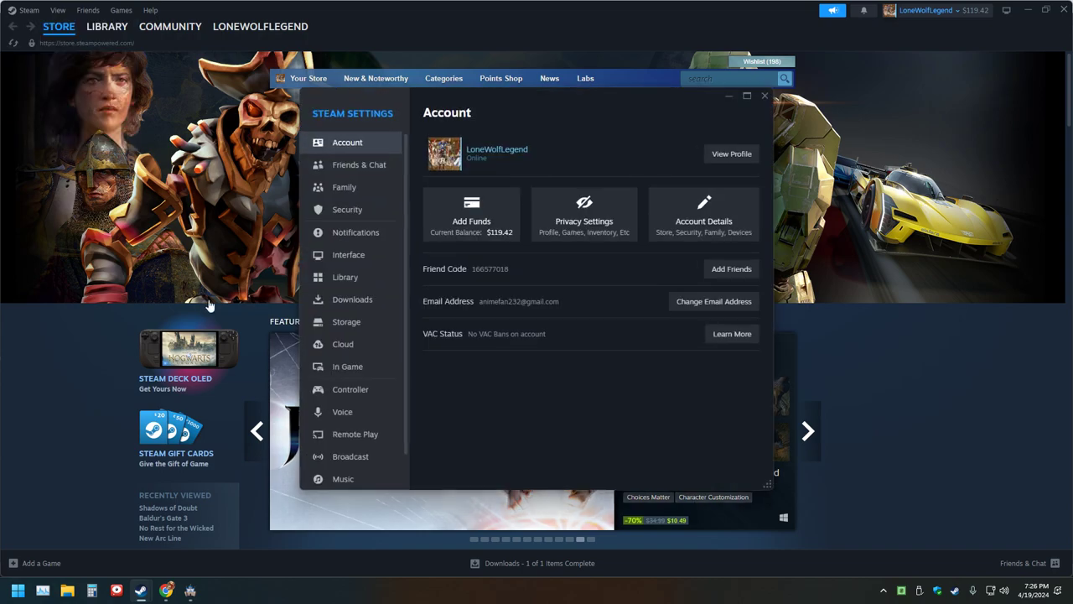
pyautogui.click(332, 352)
pyautogui.click(345, 367)
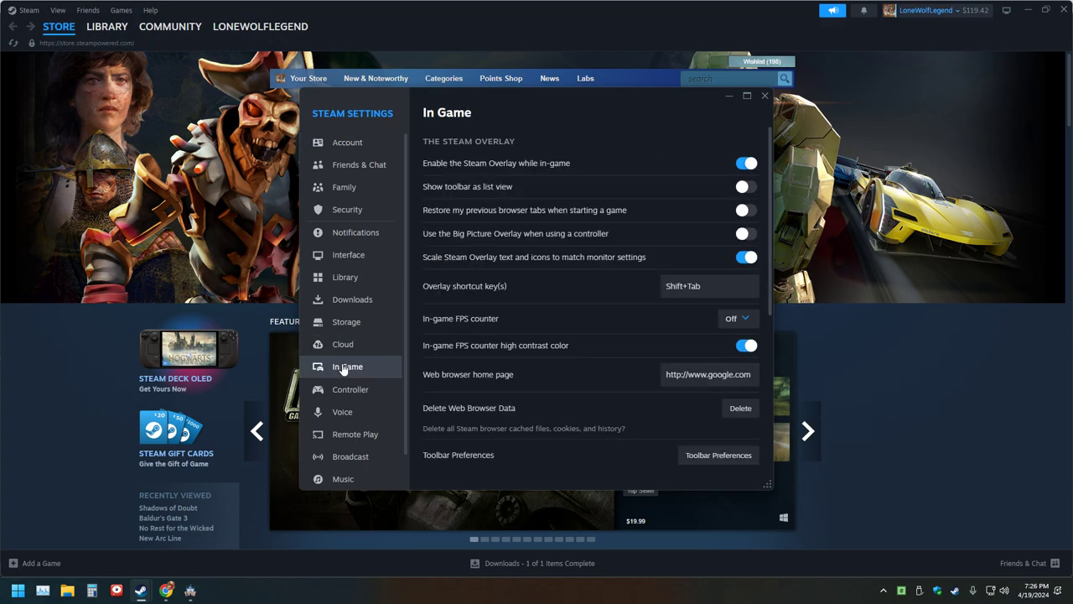
pyautogui.scroll(-5, 617, 409)
pyautogui.scroll(5, 642, 392)
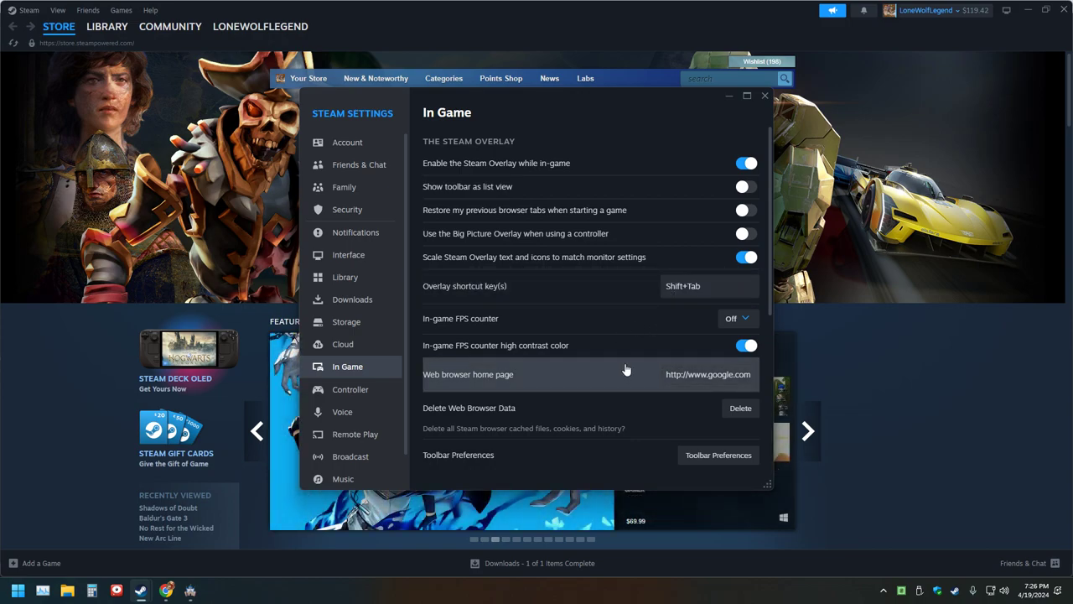
# Step: Try Tab as the overlay shortcut key, then restore it to Shift+Tab
pyautogui.click(689, 286)
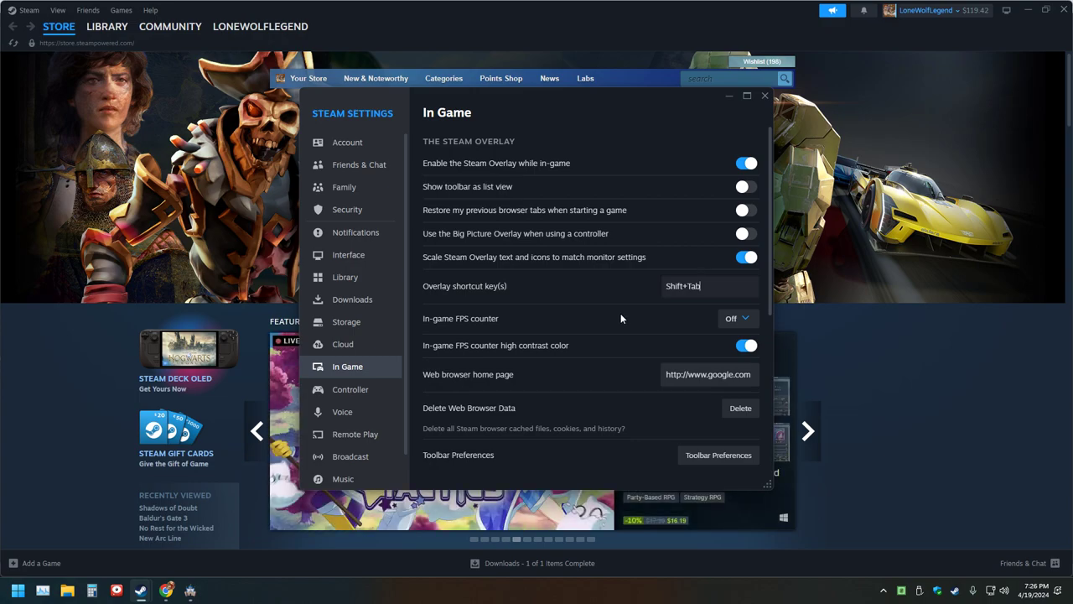
pyautogui.scroll(-2, 621, 317)
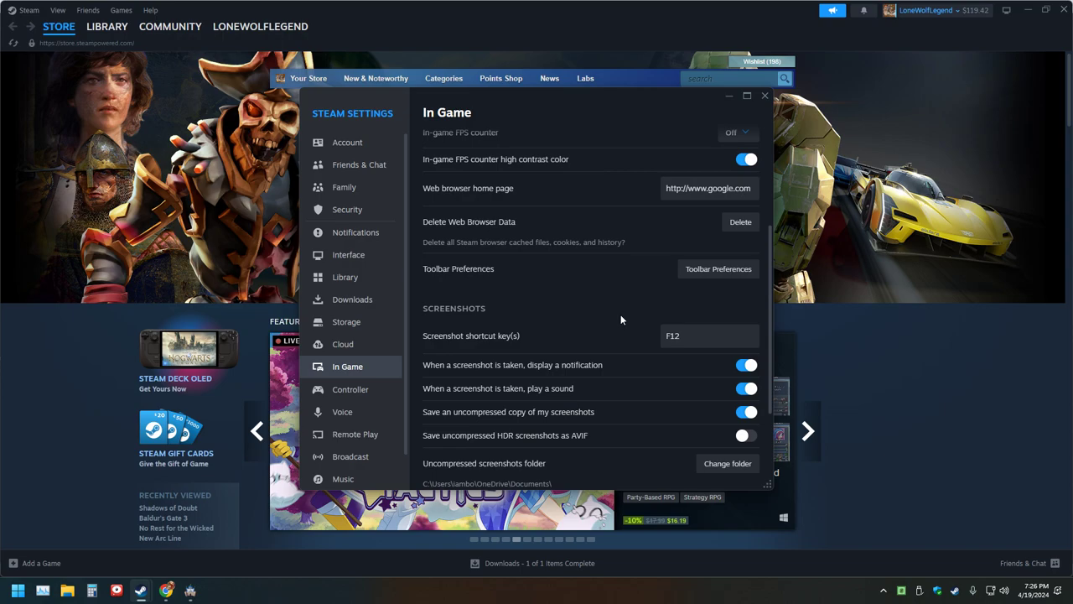
pyautogui.scroll(-2, 621, 317)
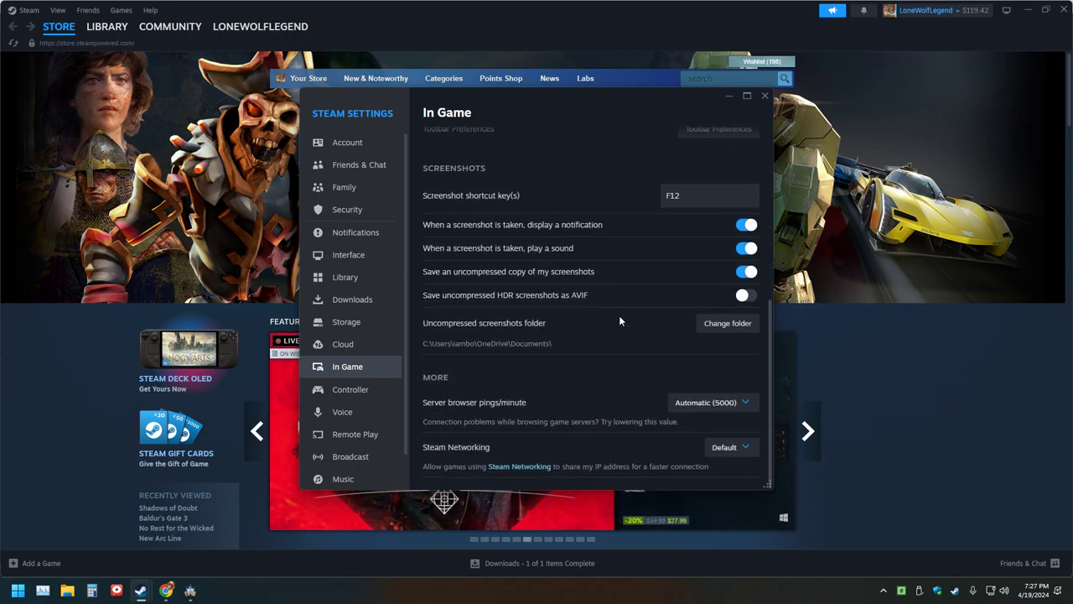
pyautogui.scroll(4, 619, 315)
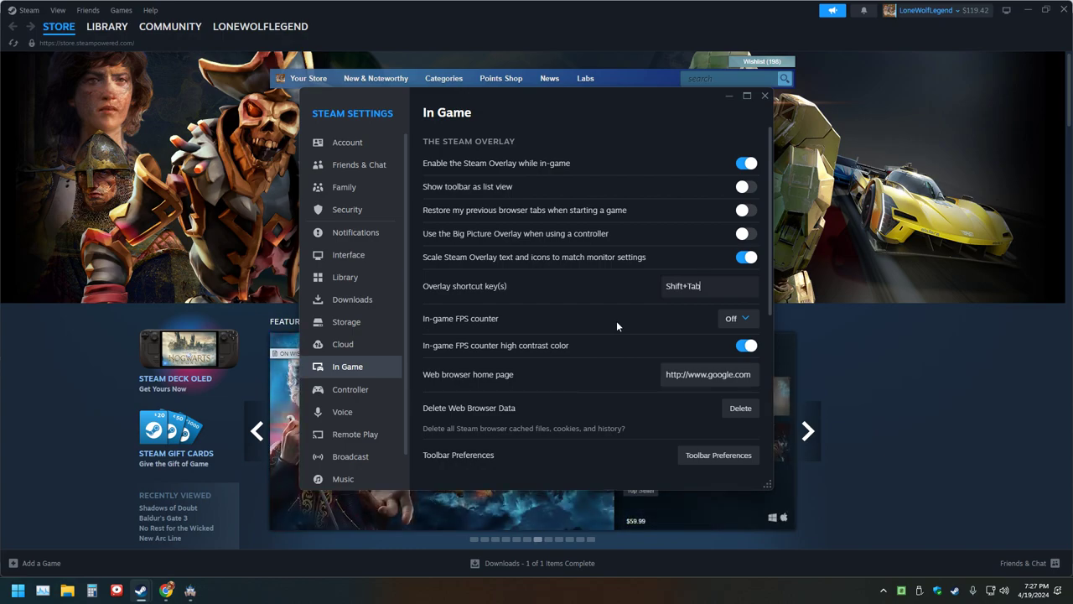
pyautogui.press('Tab')
pyautogui.press('BackSpace')
pyautogui.press('Tab')
pyautogui.hotkey('shift', 'Tab')
pyautogui.press('Tab')
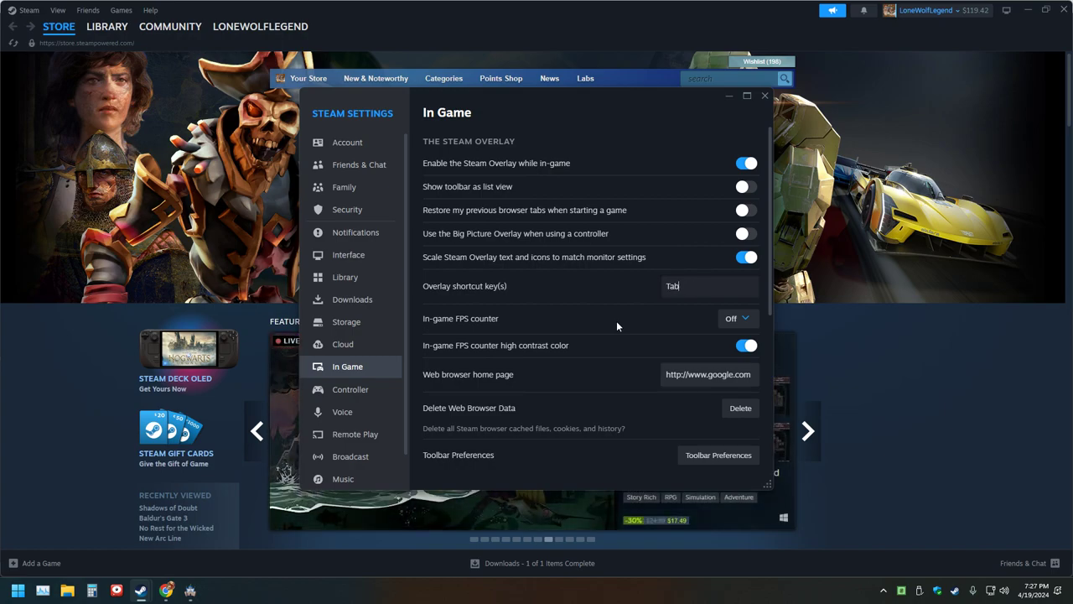
pyautogui.hotkey('shift', 'Tab')
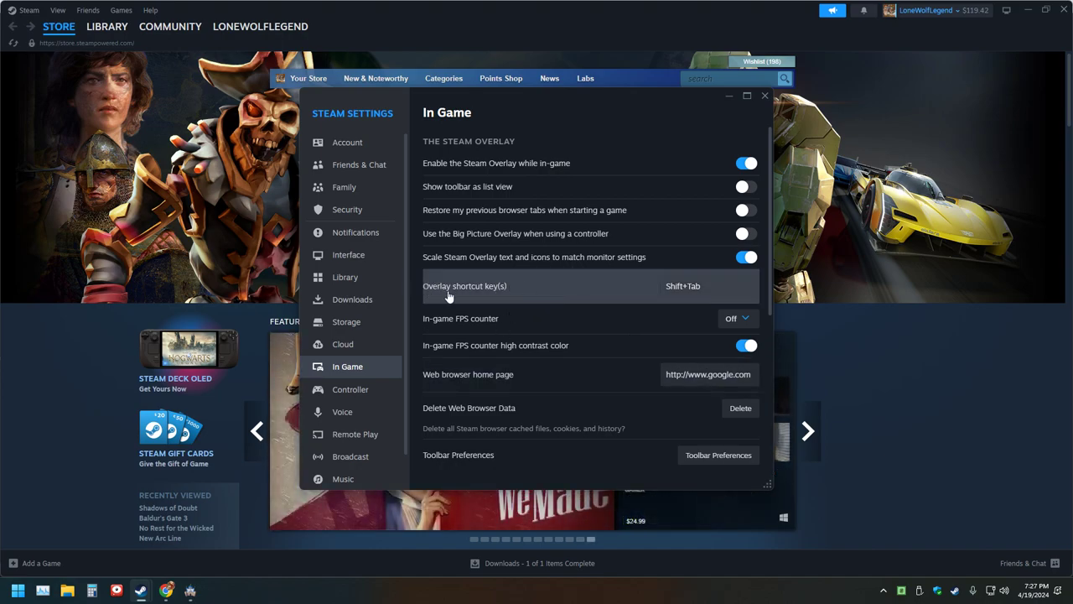
pyautogui.scroll(-4, 641, 404)
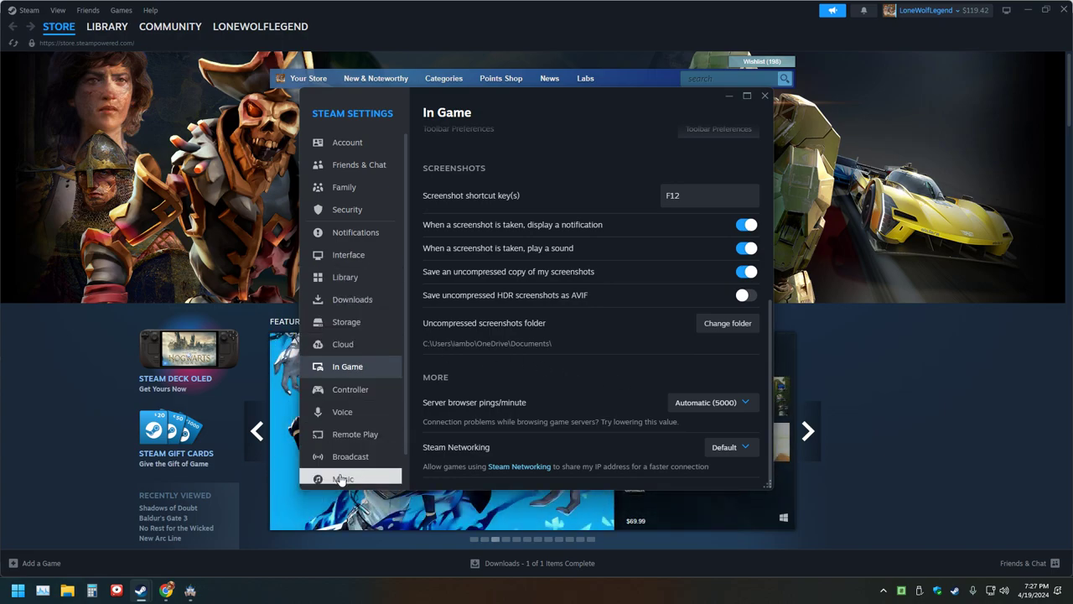
pyautogui.scroll(-1, 349, 457)
pyautogui.scroll(1, 353, 463)
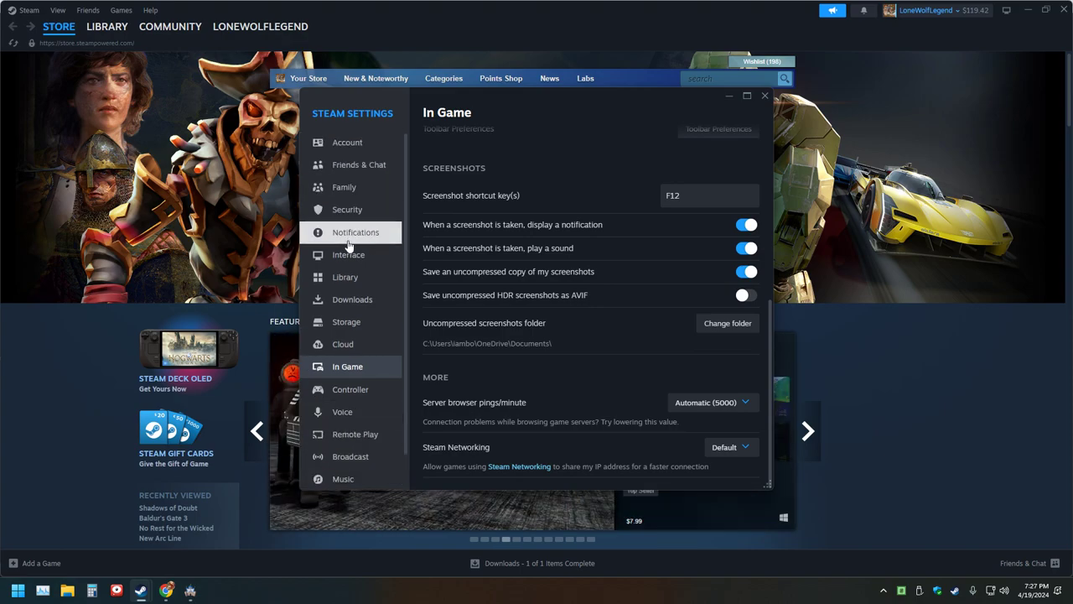
# Step: Browse the Security, Notifications and Interface settings pages, then close Settings
pyautogui.click(345, 210)
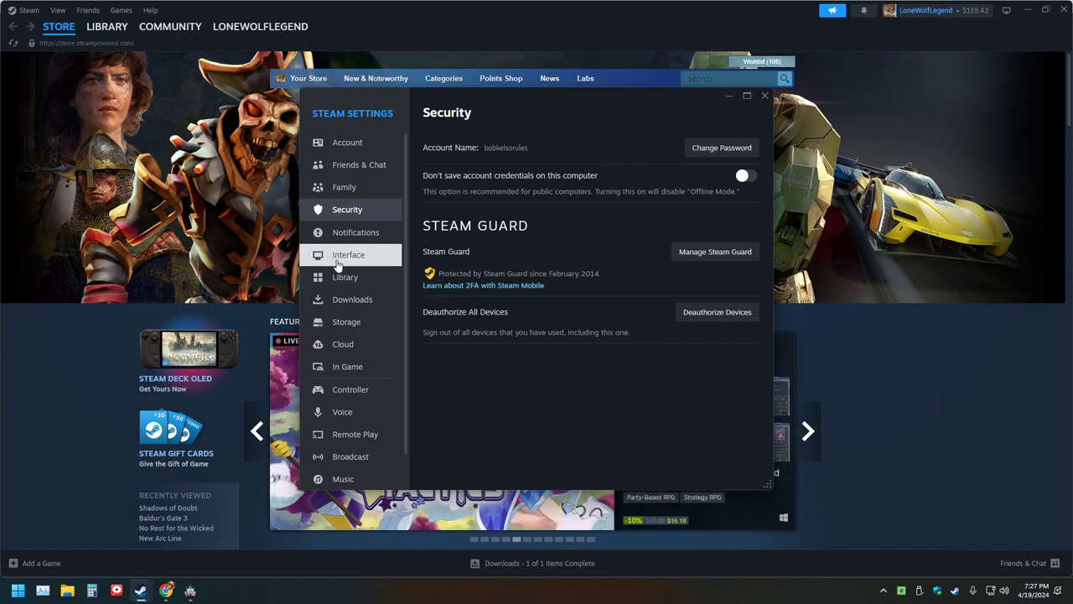
pyautogui.click(337, 233)
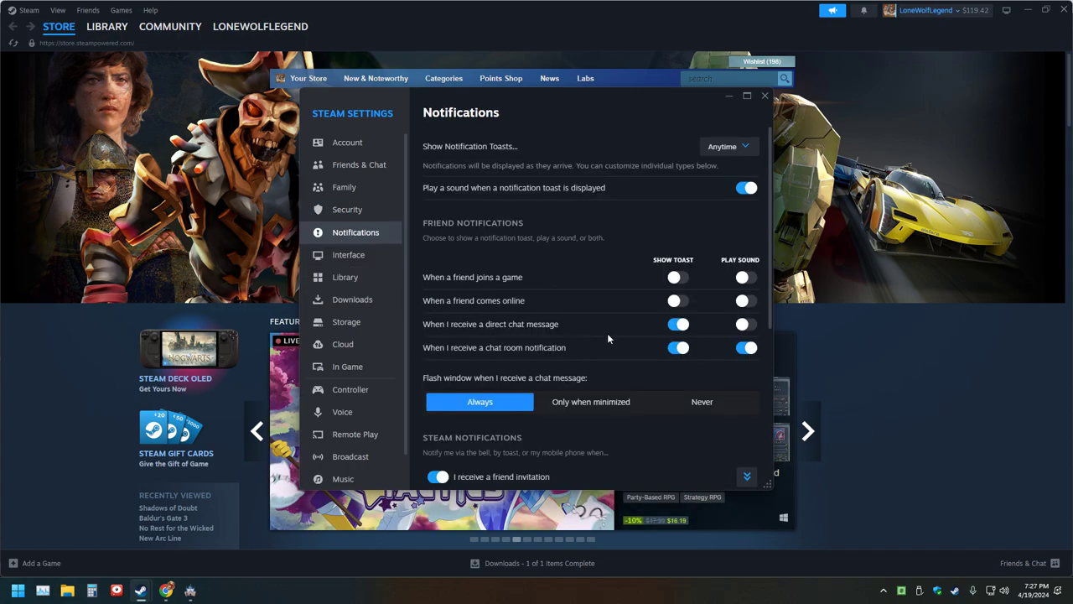
pyautogui.scroll(-3, 616, 357)
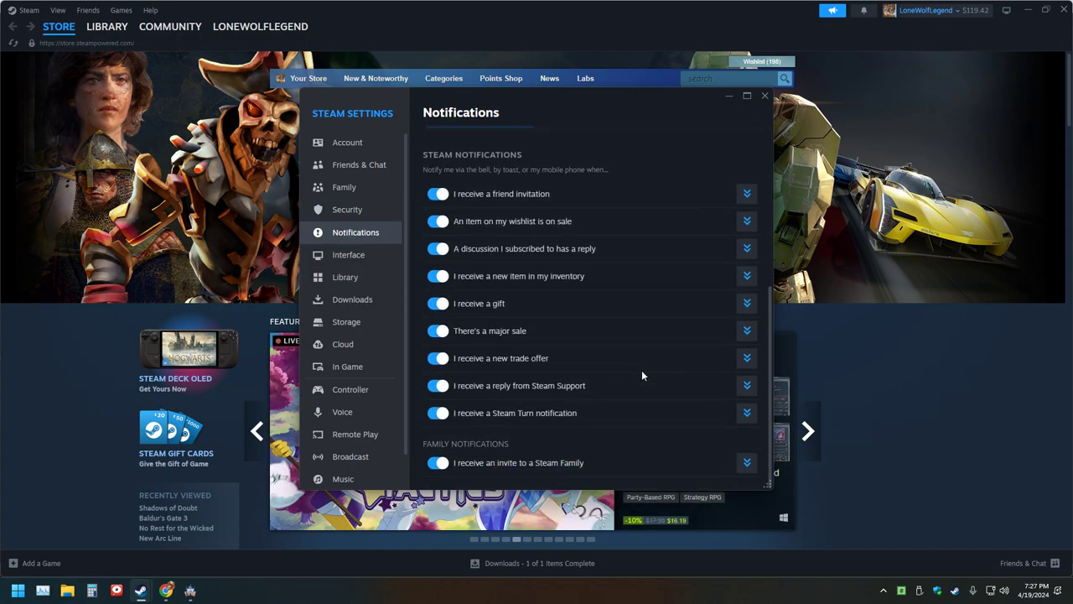
pyautogui.click(358, 256)
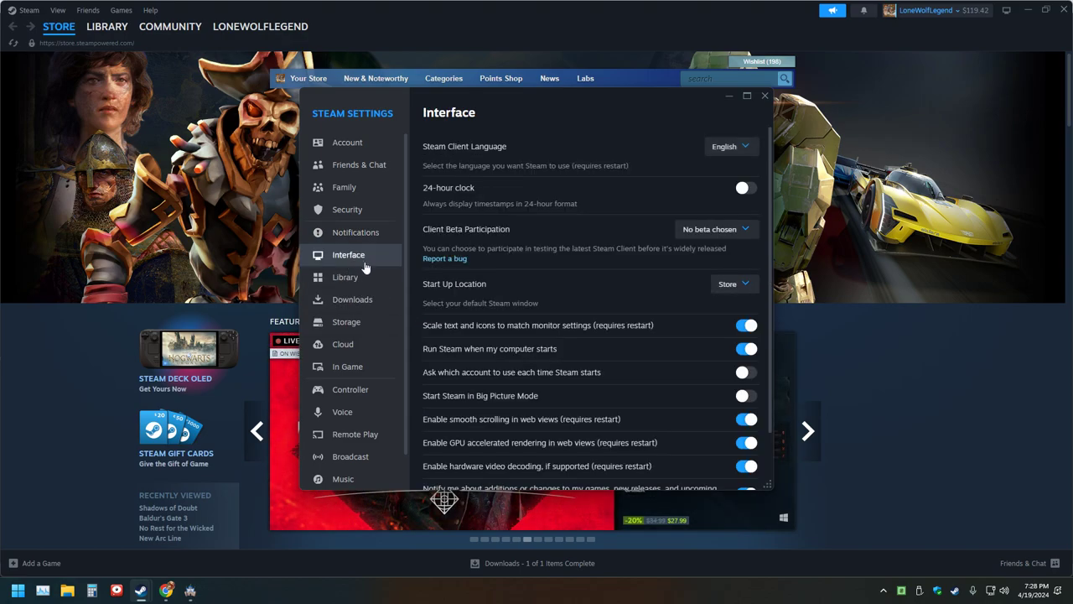
pyautogui.scroll(-1, 625, 339)
pyautogui.scroll(-2, 625, 344)
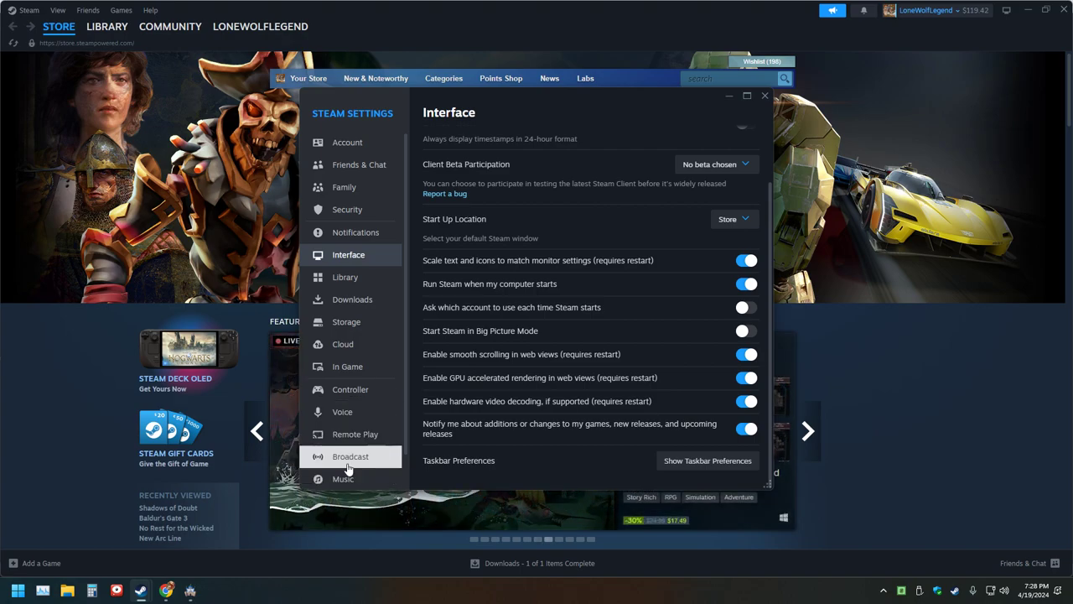
pyautogui.click(765, 96)
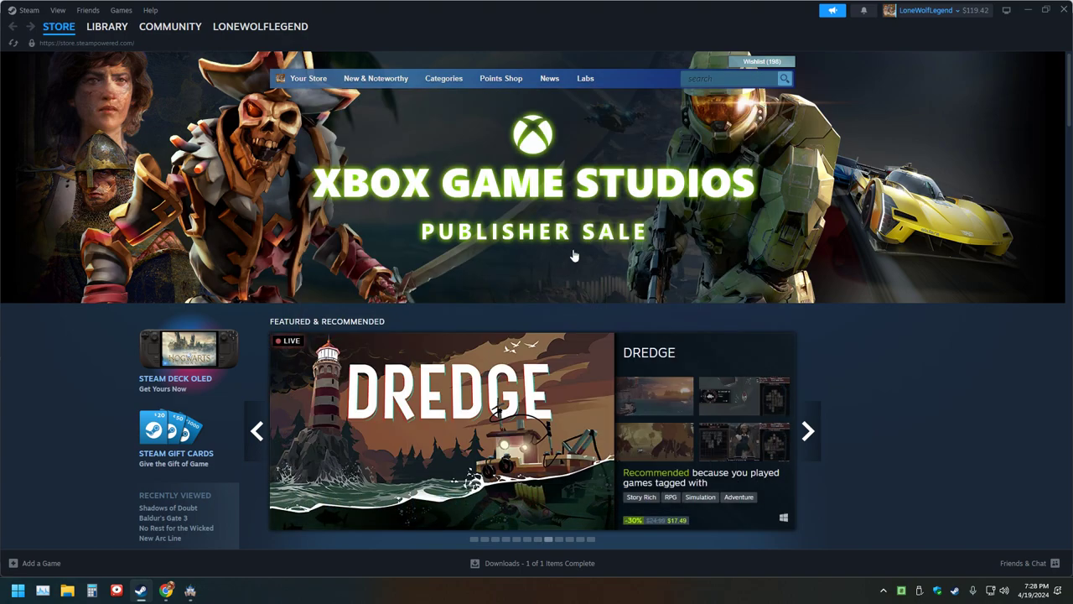
# Step: Look through Steam's View, Help and Steam menus, then close the Steam window
pyautogui.click(57, 11)
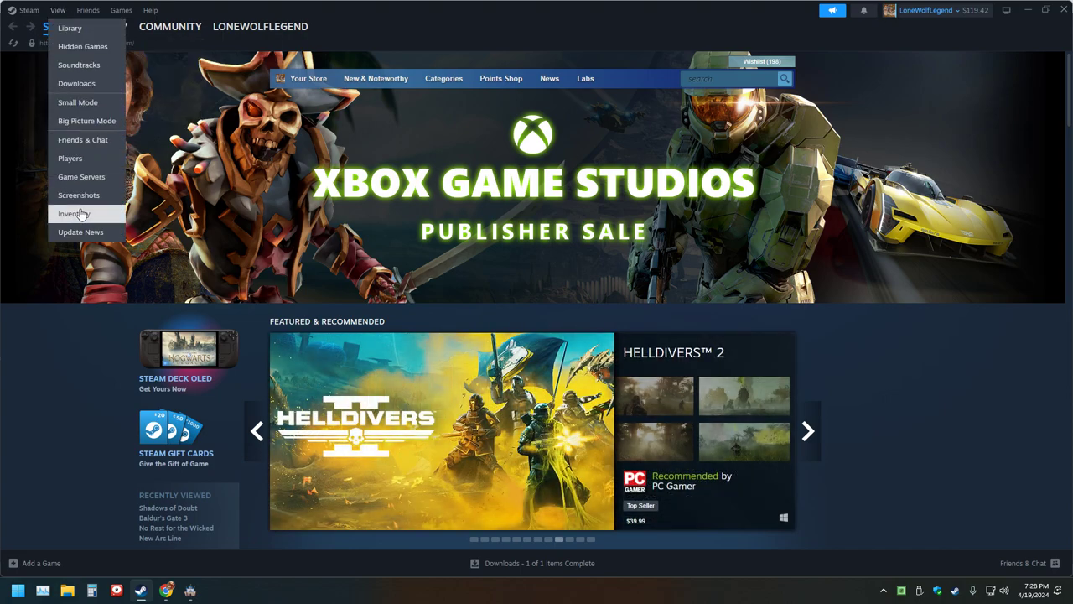
pyautogui.click(150, 11)
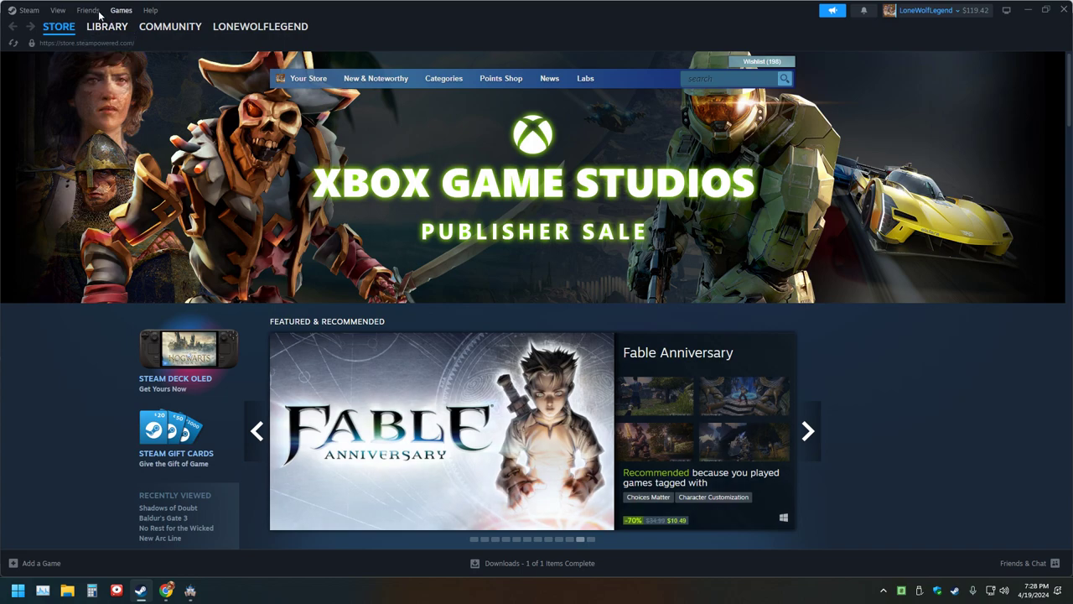
pyautogui.click(27, 11)
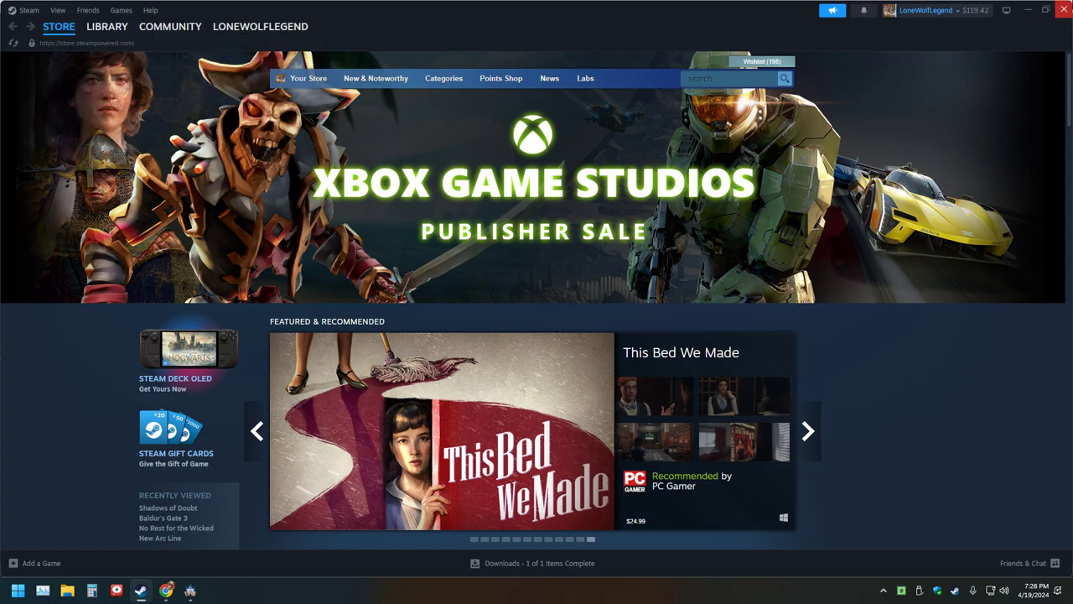
pyautogui.click(1064, 9)
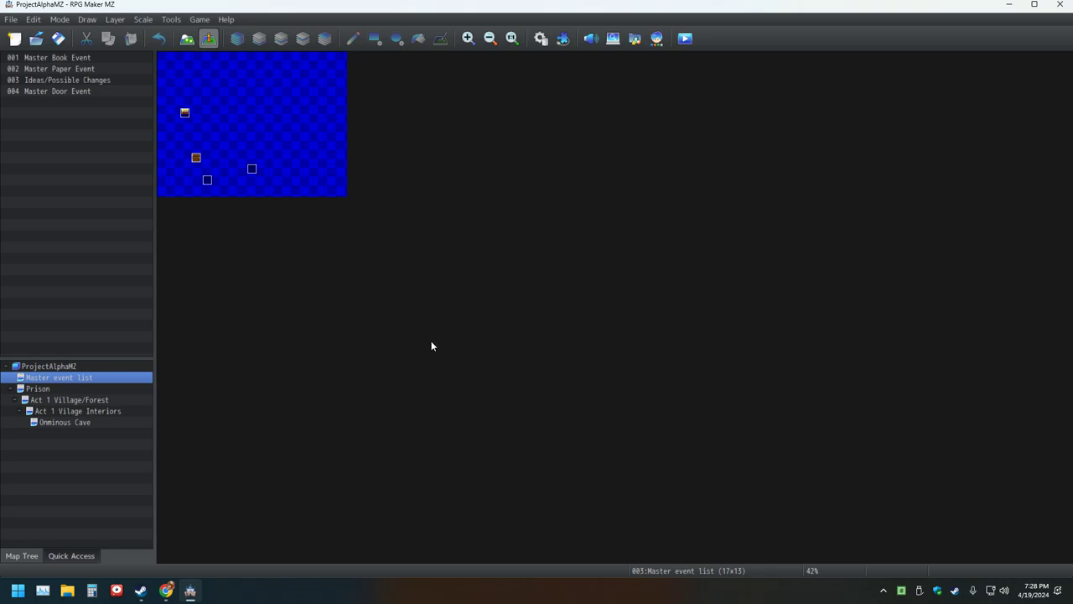
# Step: Open the Database from the toolbar gear icon, with the Steam friends overlay appearing over it
pyautogui.click(538, 39)
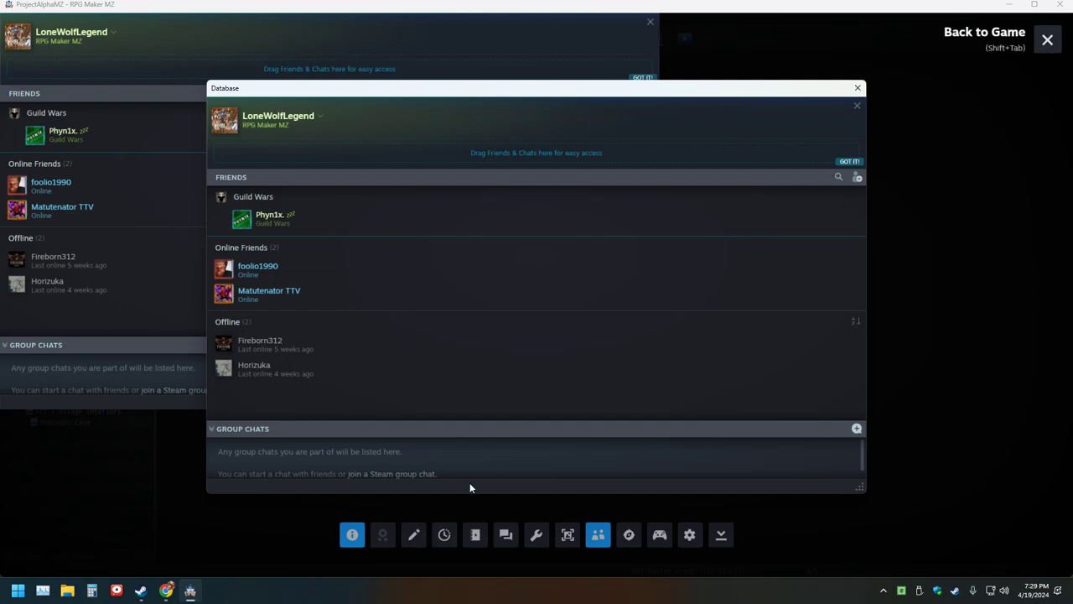
# Step: Toggle the Steam overlay, then end the Steam (32 bit) process in Task Manager
pyautogui.click(143, 592)
pyautogui.hotkey('shift', 'Tab')
pyautogui.click(52, 592)
pyautogui.scroll(-4, 293, 404)
pyautogui.scroll(-8, 295, 419)
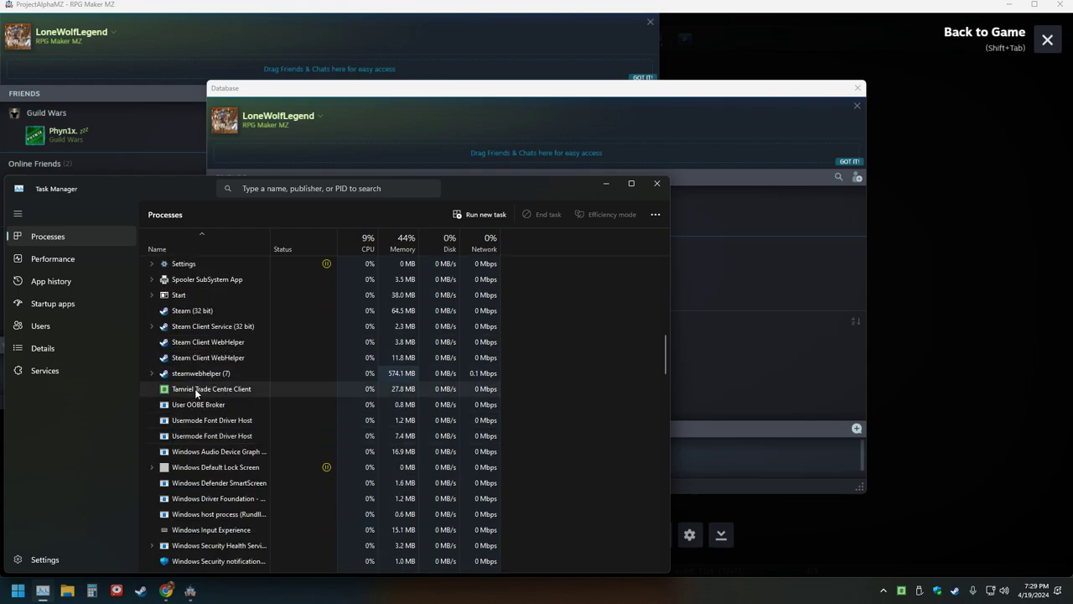
pyautogui.scroll(-2, 170, 386)
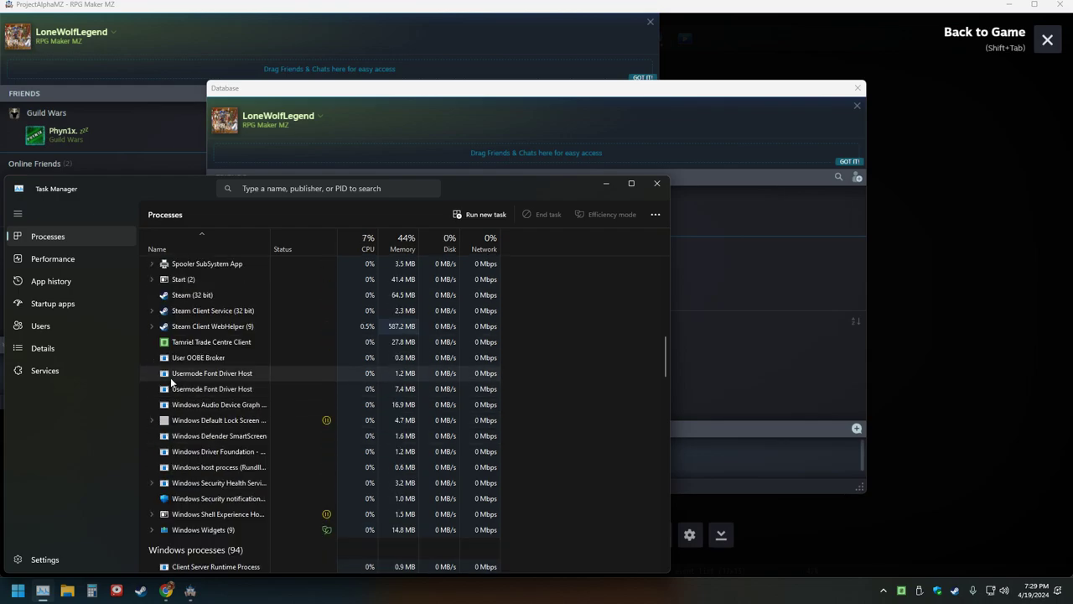
pyautogui.rightClick(189, 298)
pyautogui.click(205, 305)
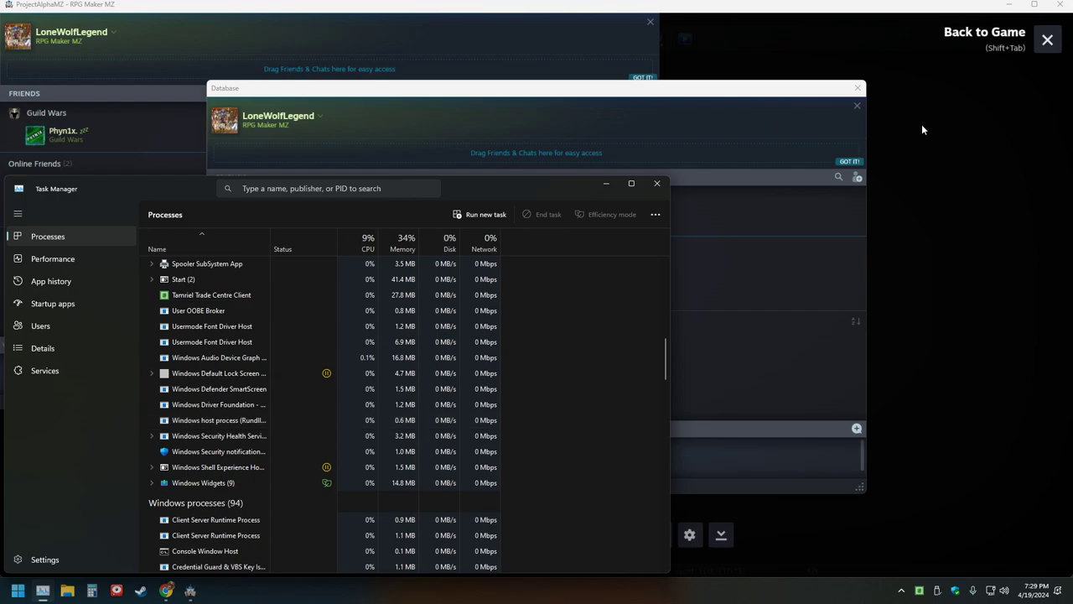
# Step: Close Task Manager and confirm the Database with OK, returning to the map editor
pyautogui.click(857, 125)
pyautogui.click(657, 183)
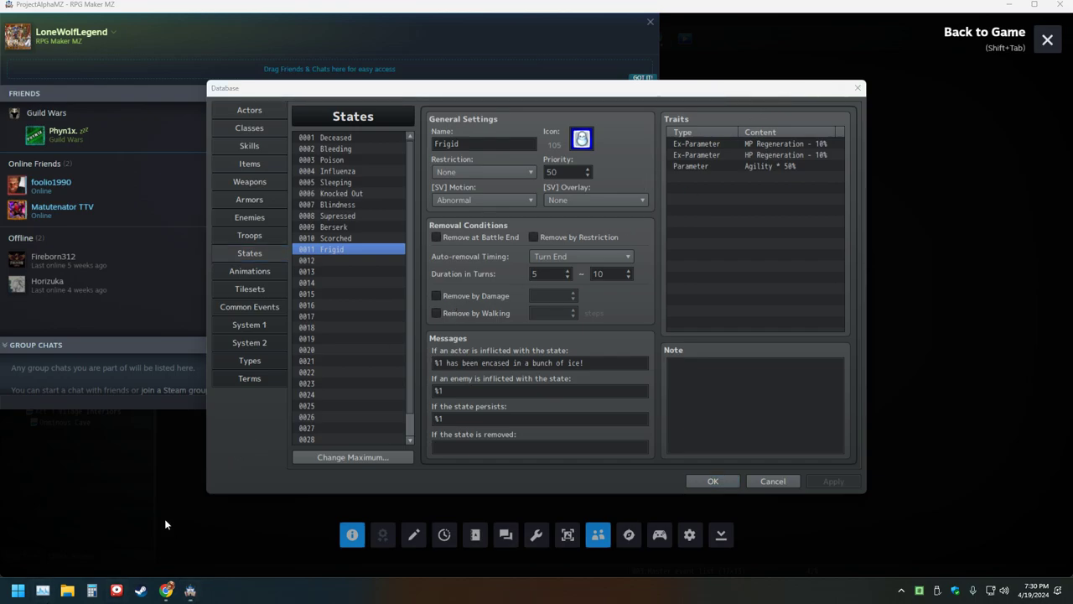
pyautogui.click(42, 590)
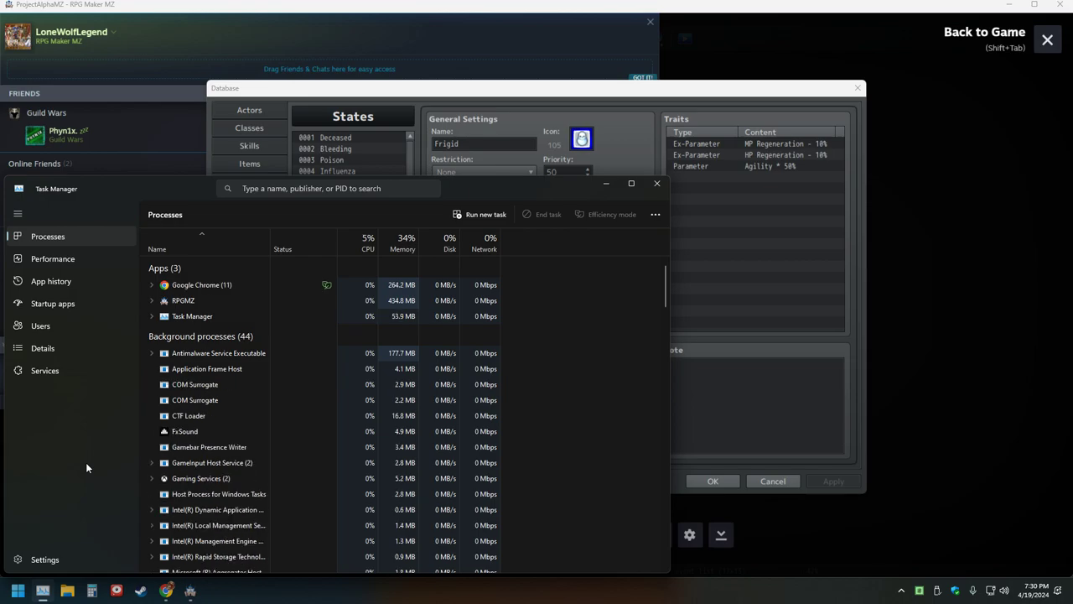
pyautogui.scroll(-10, 308, 440)
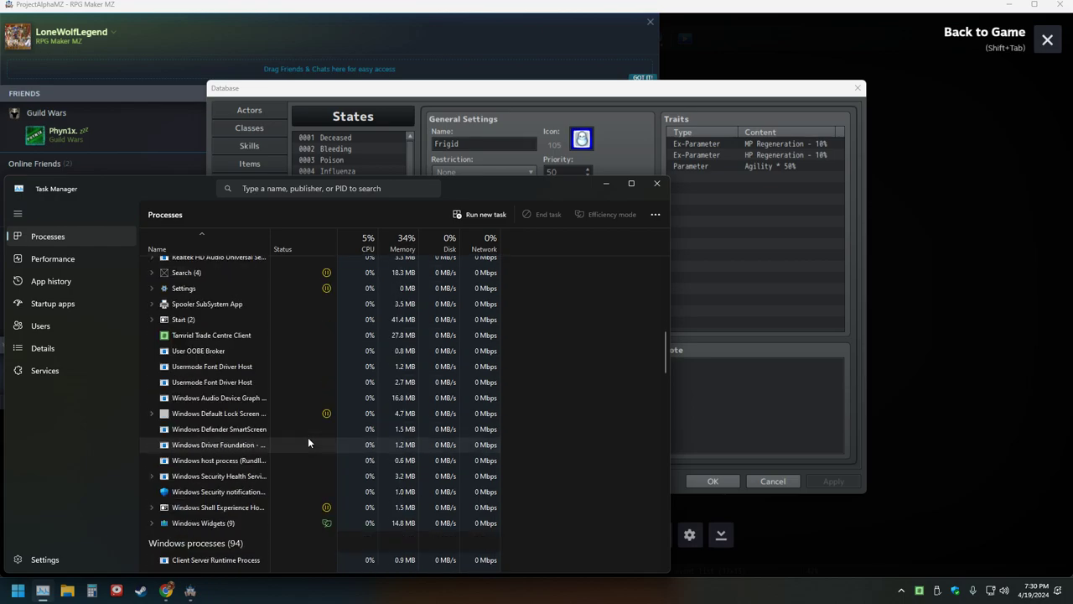
pyautogui.scroll(10, 308, 437)
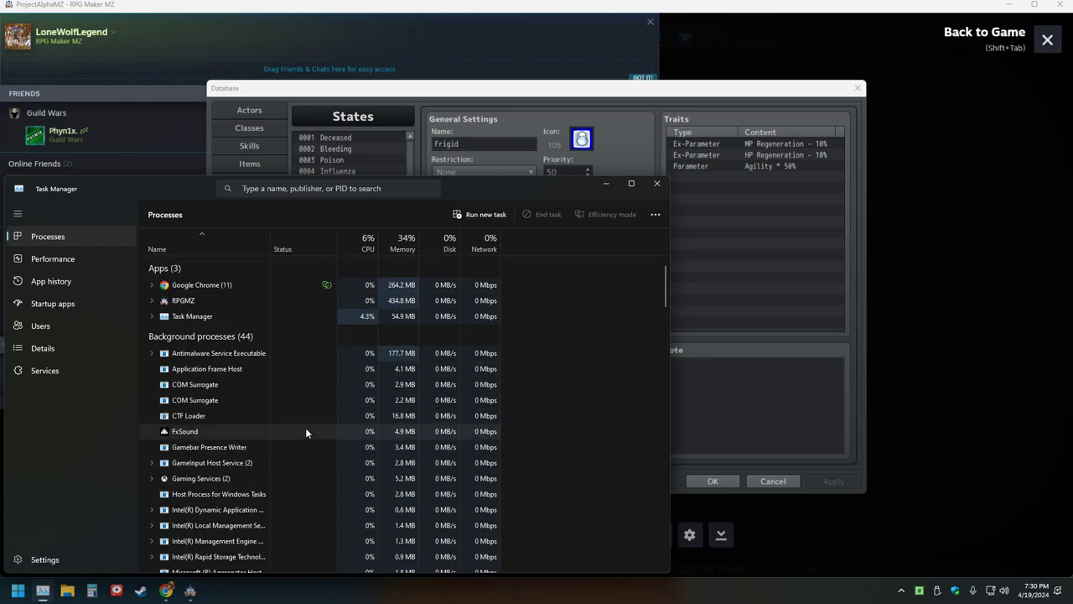
pyautogui.click(657, 182)
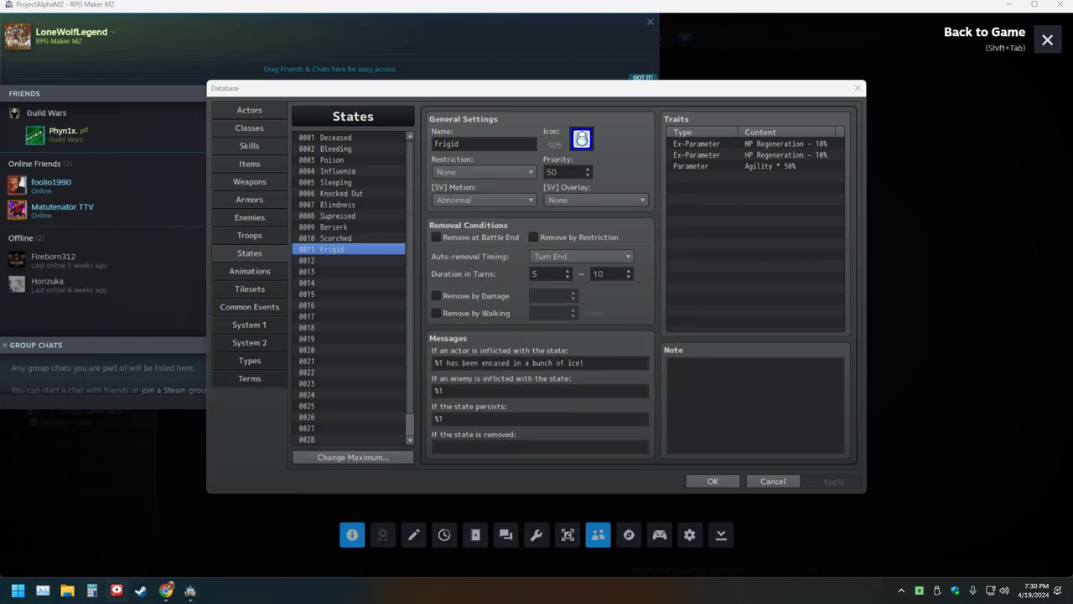
pyautogui.rightClick(192, 593)
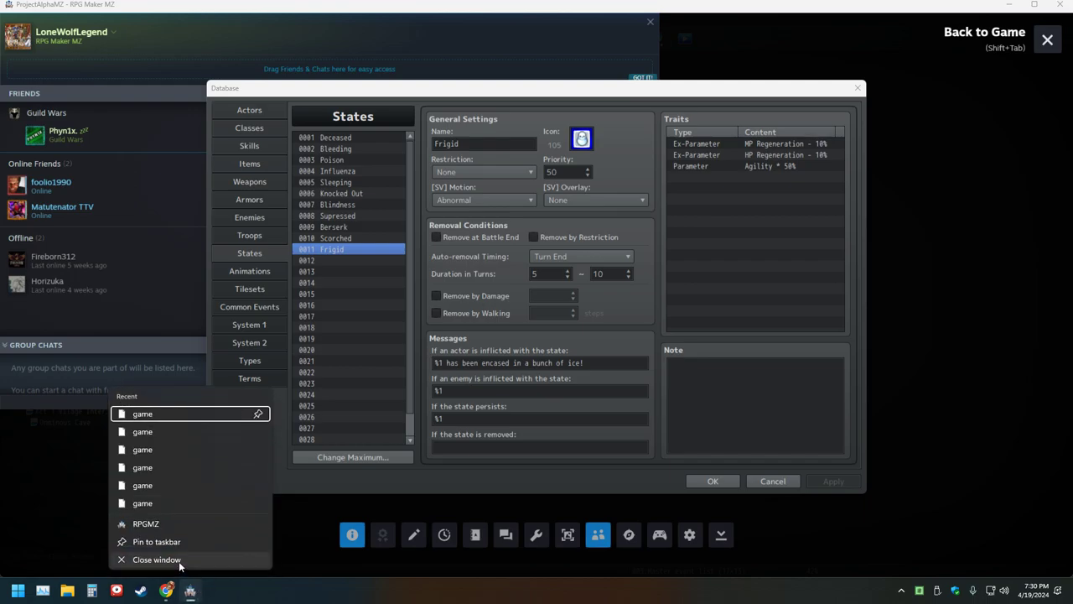
pyautogui.click(179, 561)
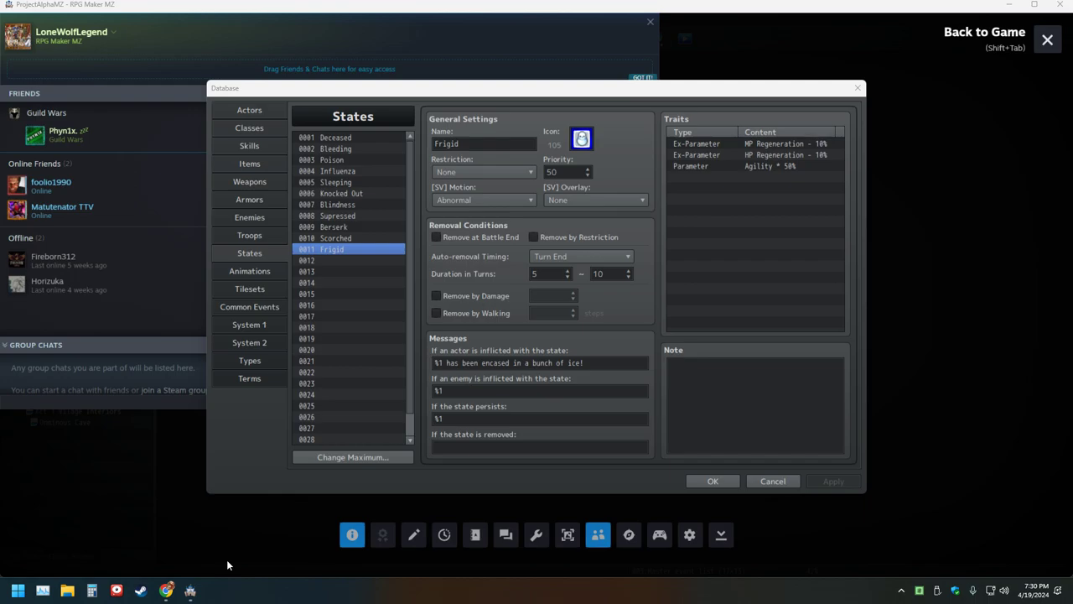
pyautogui.click(713, 481)
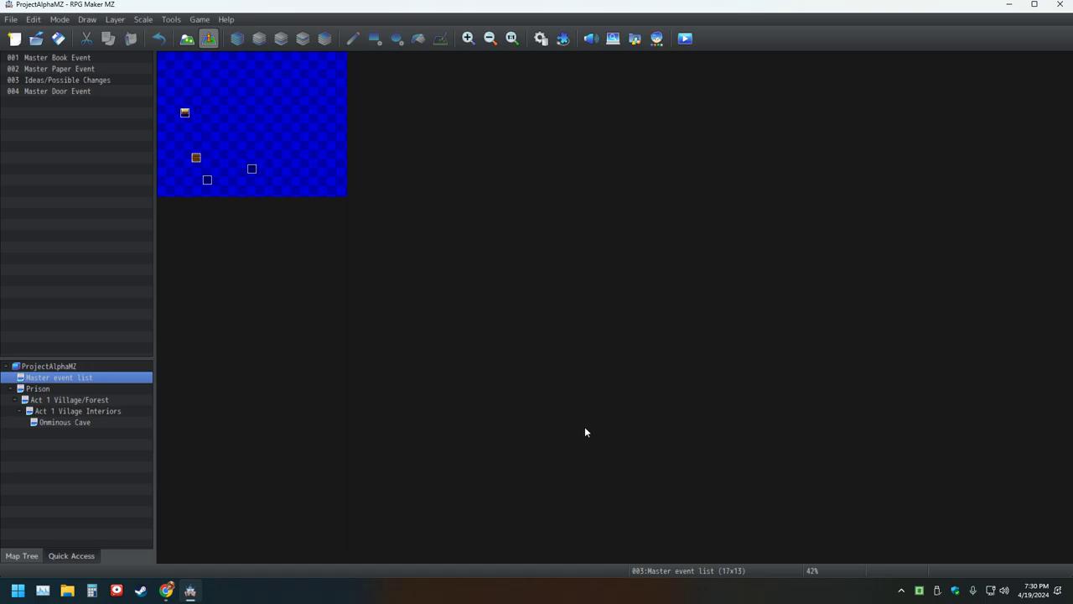
# Step: Relaunch Steam and change the In Game overlay shortcut from Shift+Tab to Key Pad +
pyautogui.click(141, 590)
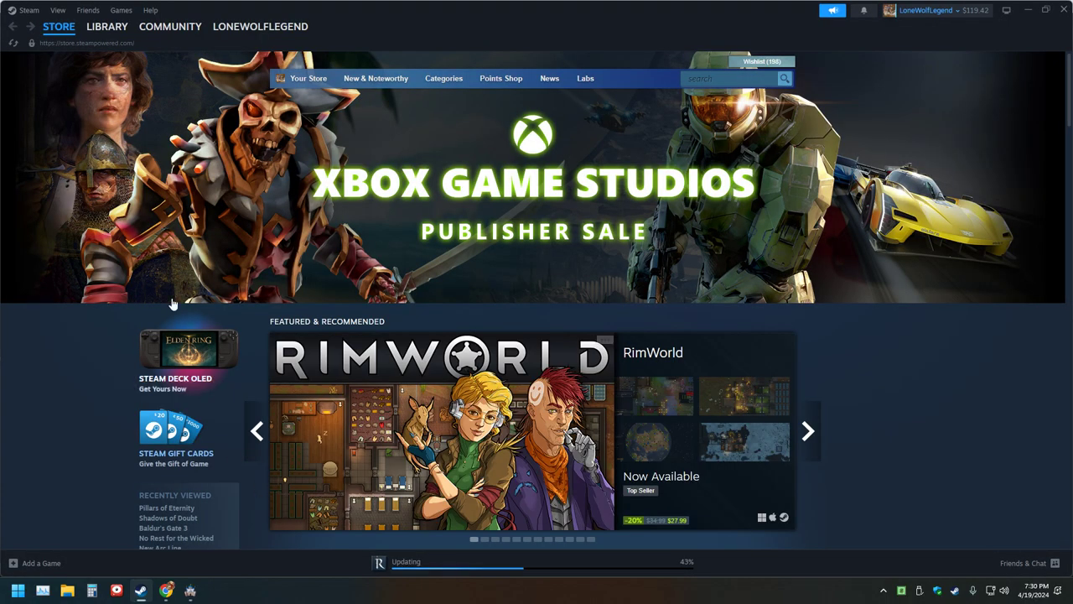
pyautogui.click(18, 10)
pyautogui.click(56, 124)
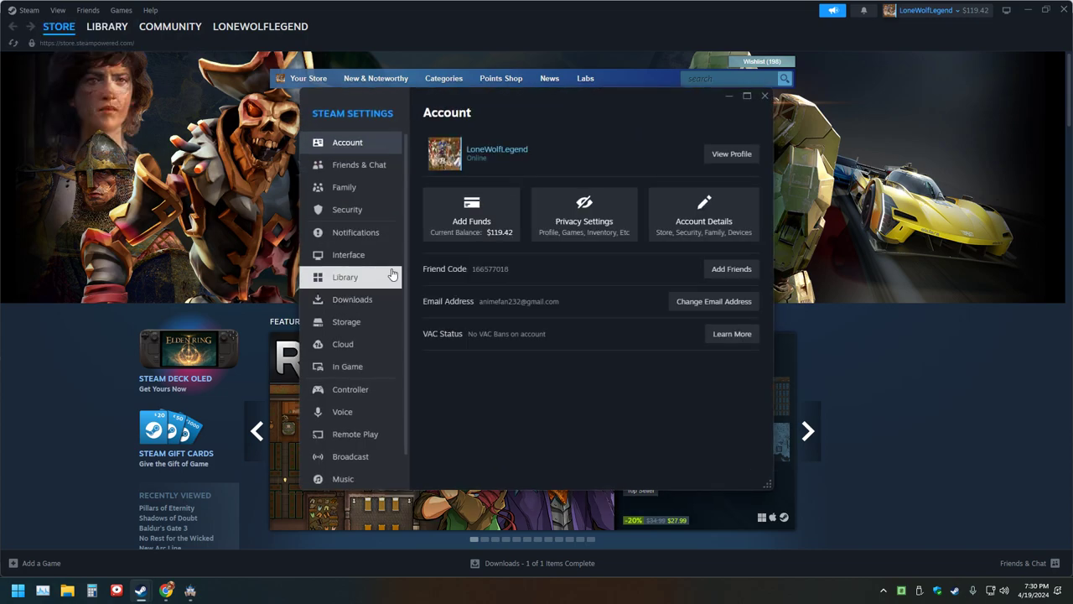
pyautogui.click(352, 366)
pyautogui.click(722, 289)
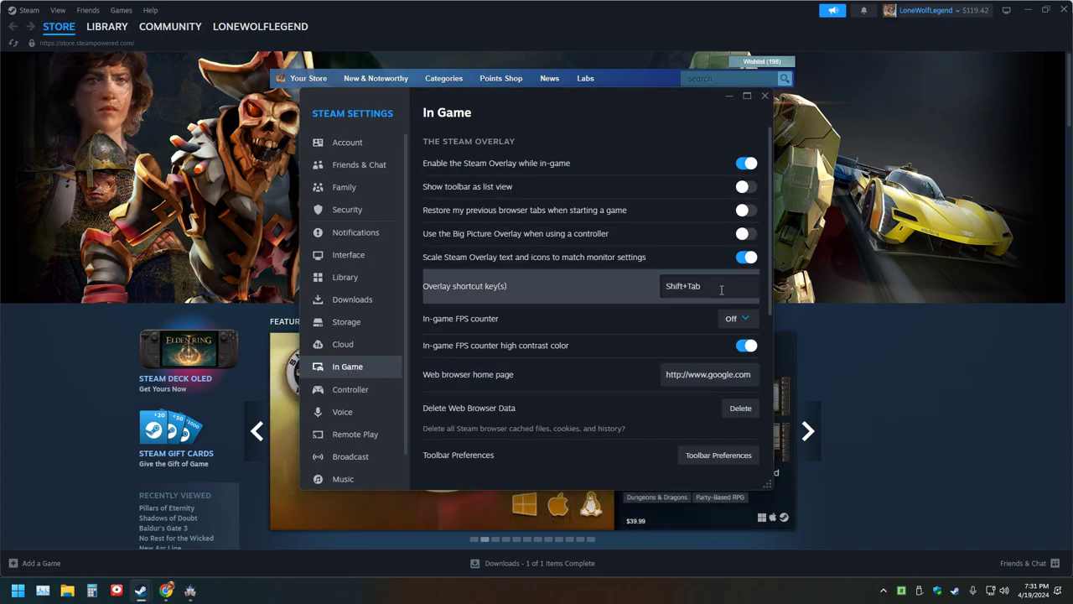
pyautogui.press('BackSpace')
pyautogui.press('KP_Add')
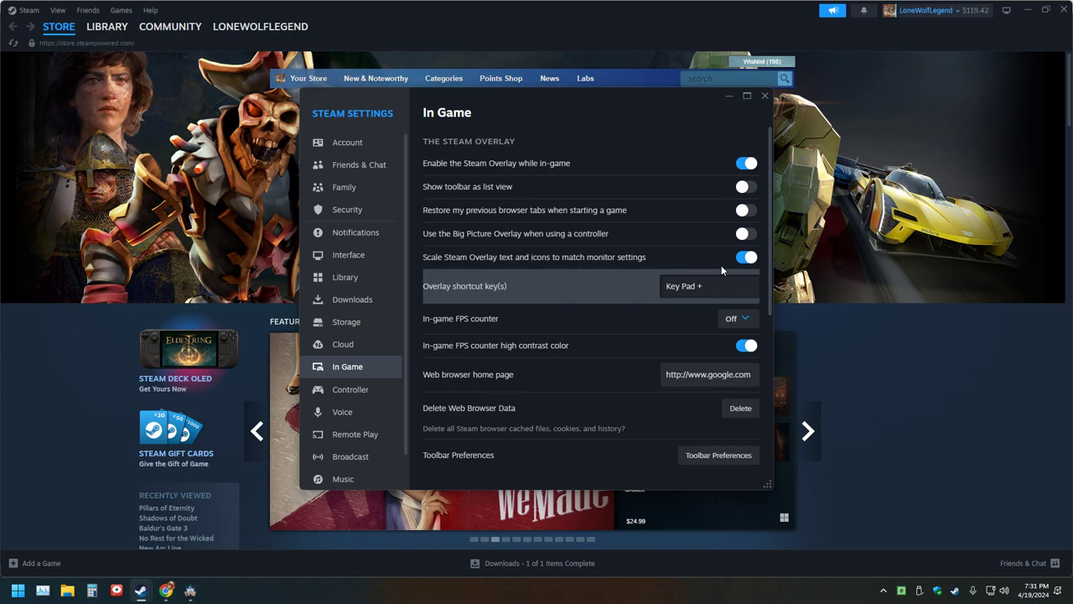
pyautogui.click(765, 96)
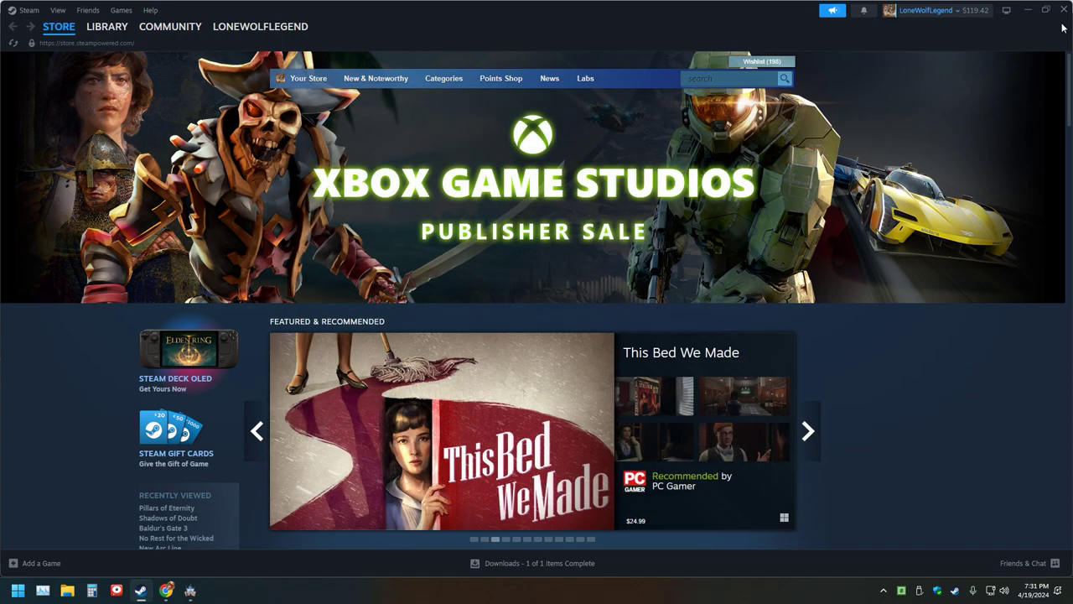
pyautogui.hotkey('alt', 'Tab')
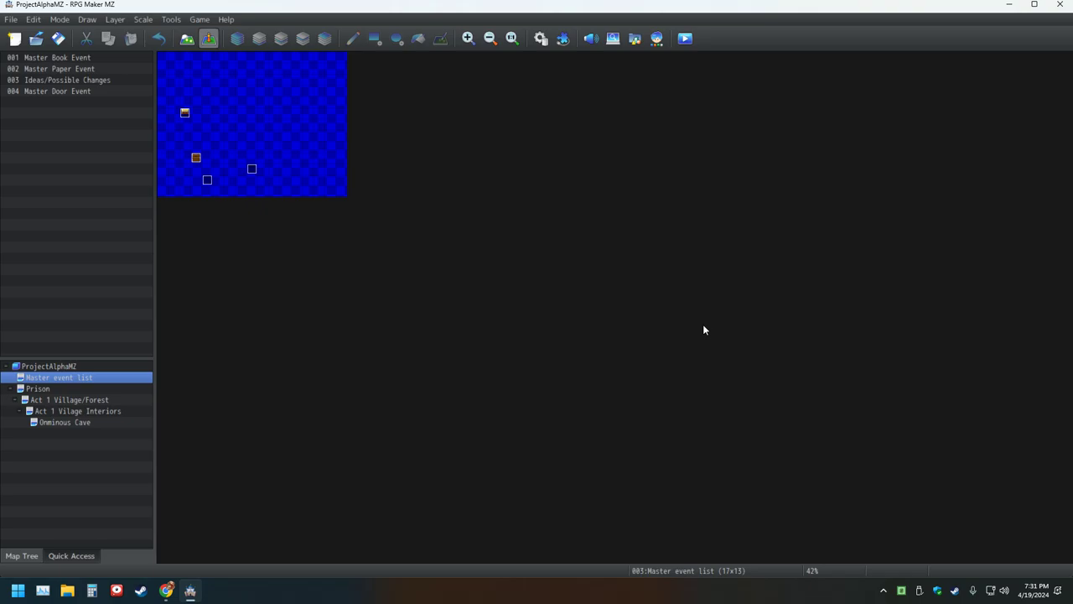
# Step: Open and close the Database twice on the States list
pyautogui.click(540, 41)
pyautogui.press('Escape')
pyautogui.click(541, 40)
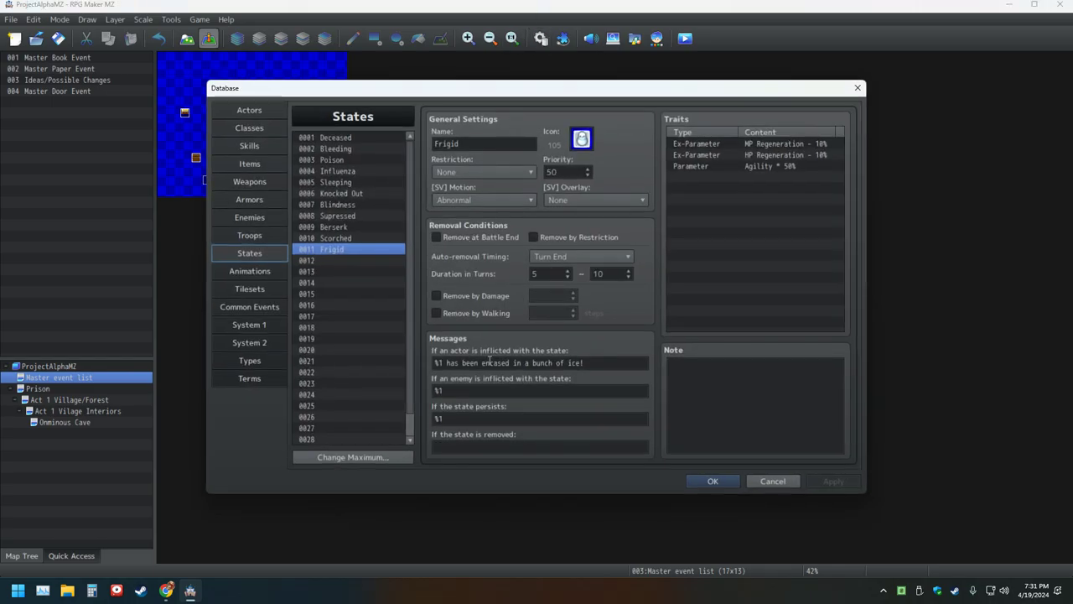
pyautogui.press('Escape')
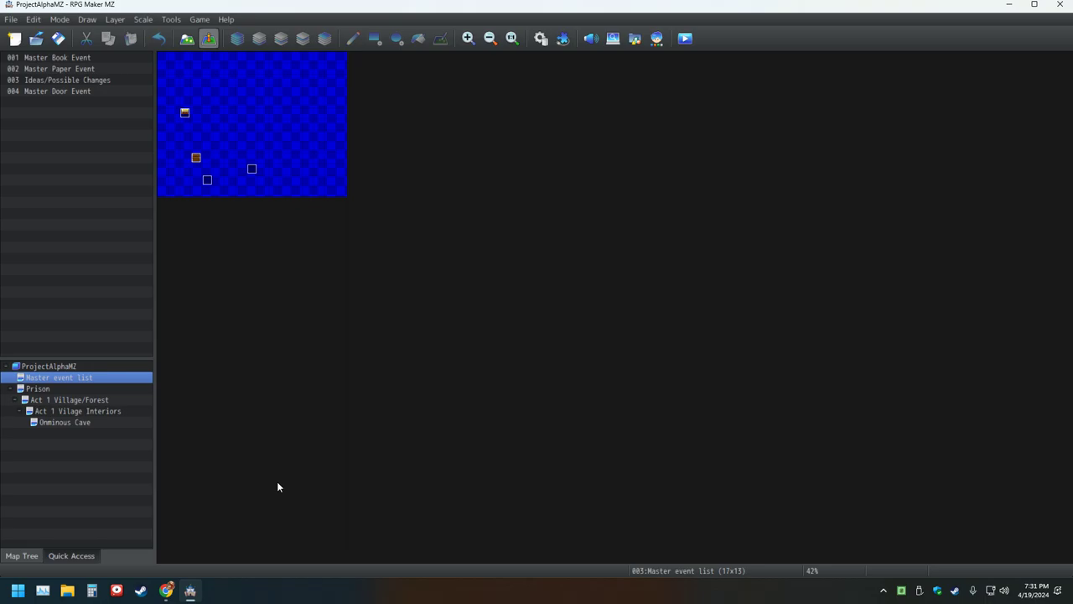
# Step: Reopen the Database on Frigid, tab through its fields, close it, and switch to Chrome
pyautogui.click(541, 39)
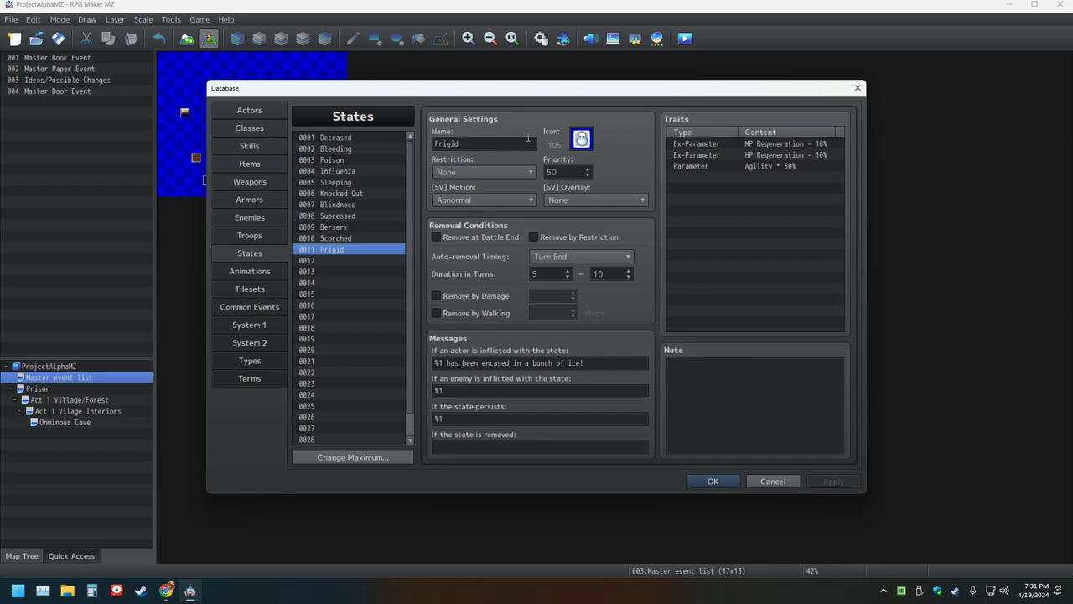
pyautogui.press('Tab')
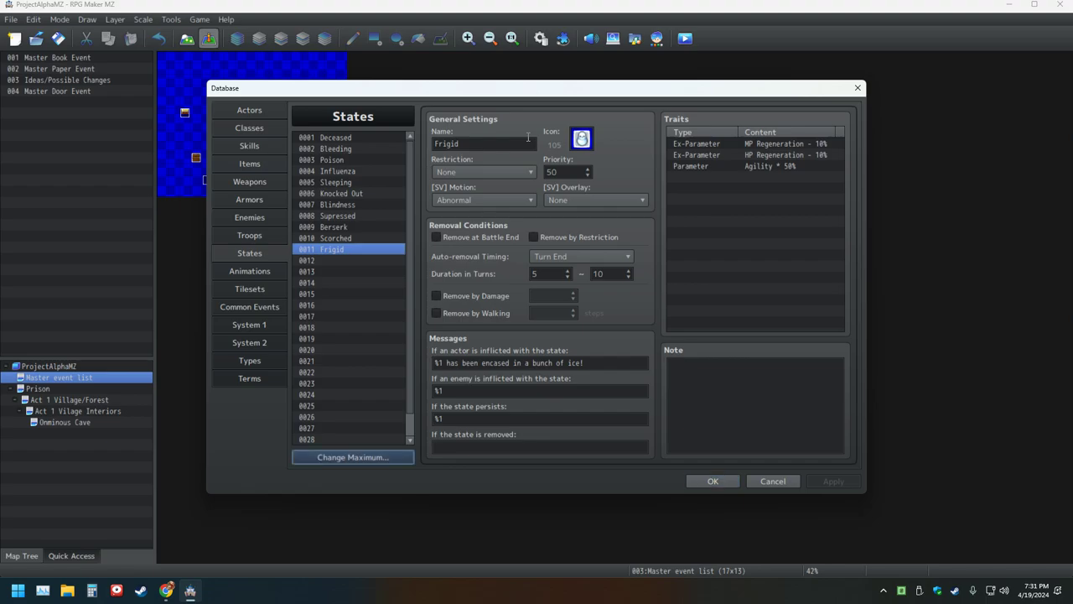
pyautogui.press('Tab')
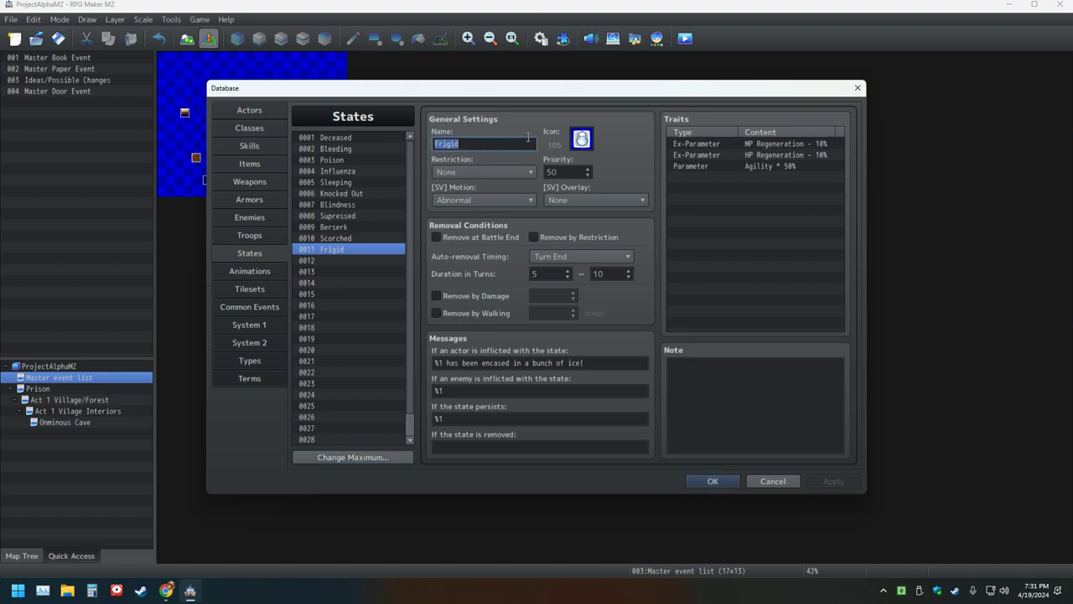
pyautogui.press('Tab')
pyautogui.press('Tab')
pyautogui.press('Tab')
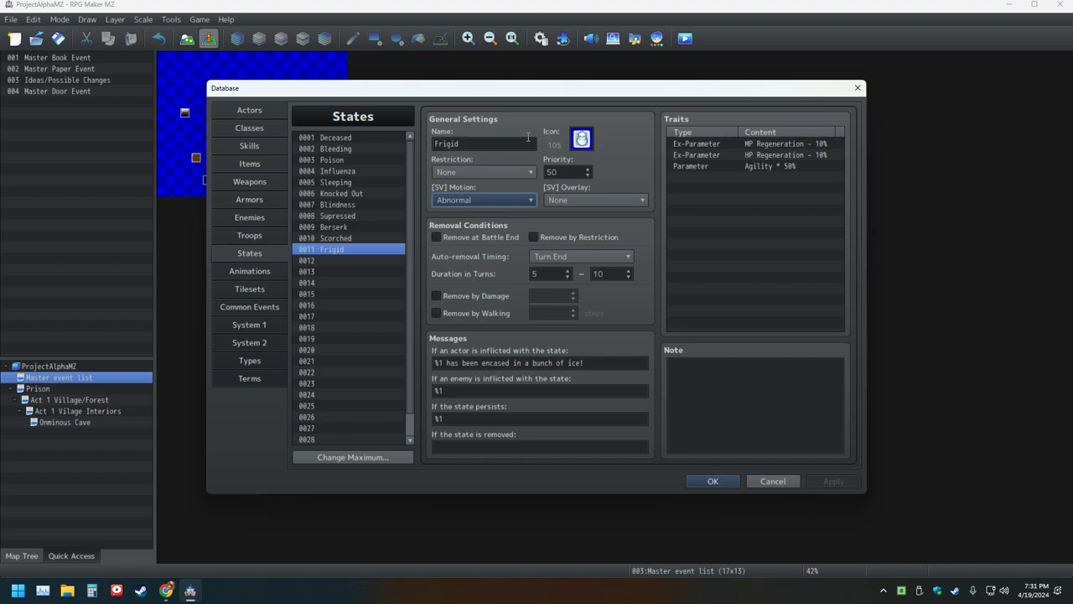
pyautogui.press('Escape')
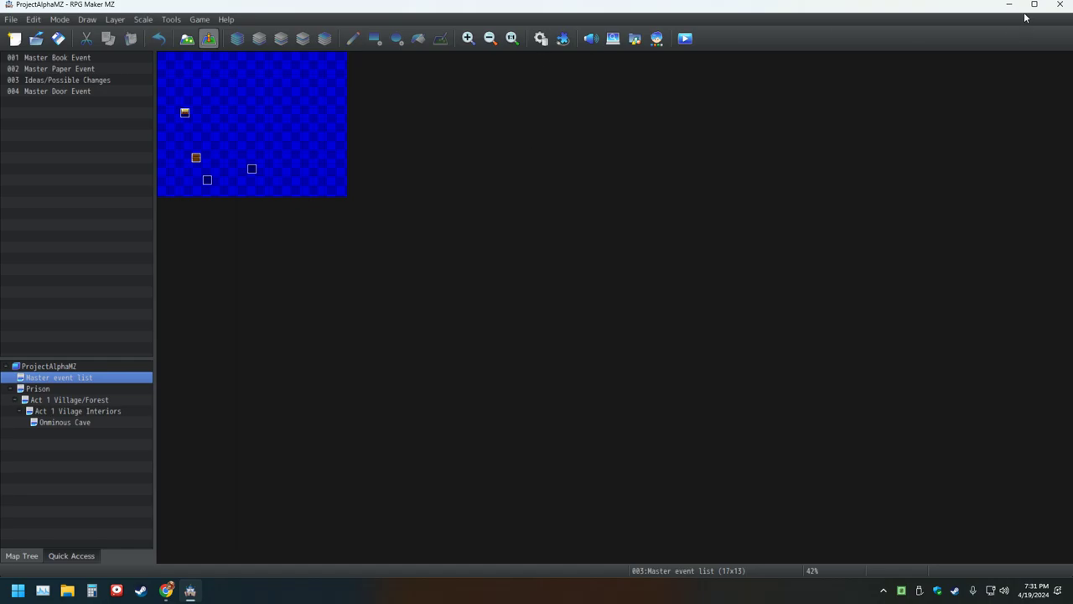
pyautogui.hotkey('alt', 'Tab')
# Step: Close Chrome, launch Solasta from the desktop, and toggle the Steam overlay with Shift+Tab
pyautogui.click(1060, 10)
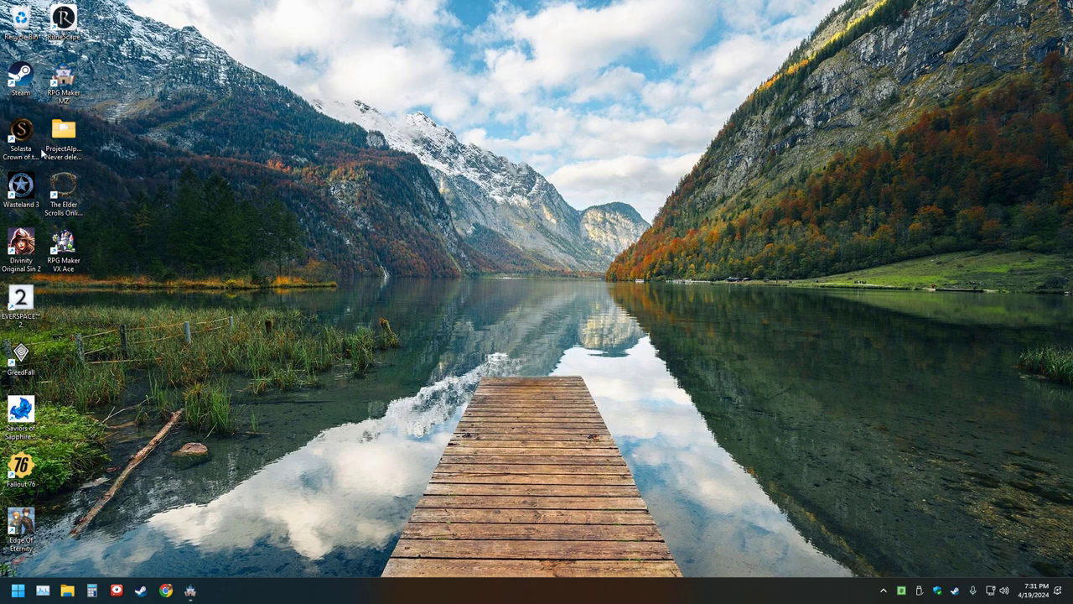
pyautogui.doubleClick(21, 133)
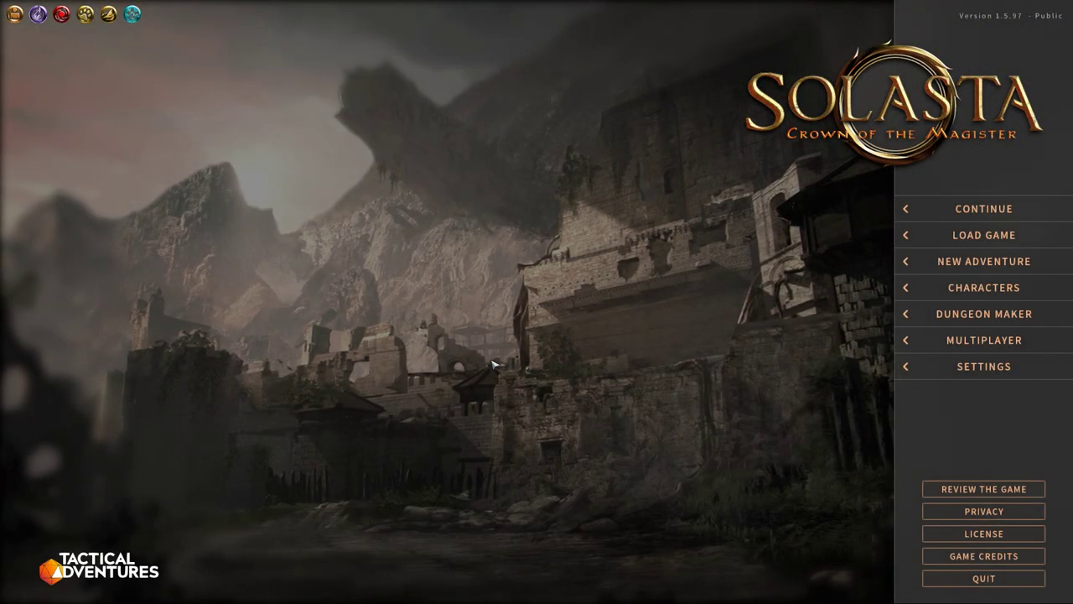
pyautogui.hotkey('shift', 'Tab')
pyautogui.hotkey('shift', 'Tab')
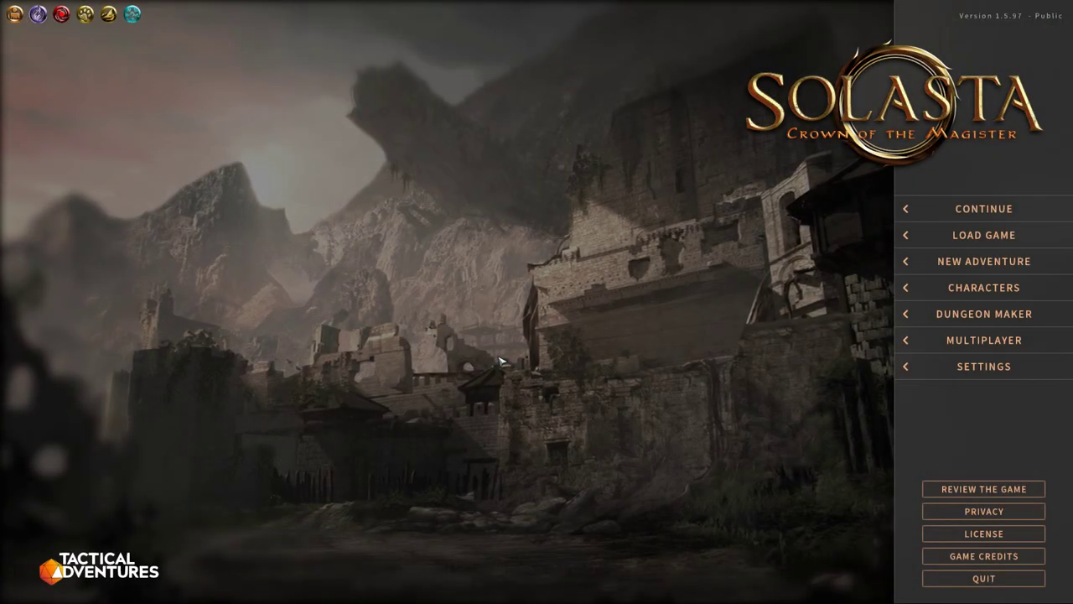
pyautogui.hotkey('shift', 'Tab')
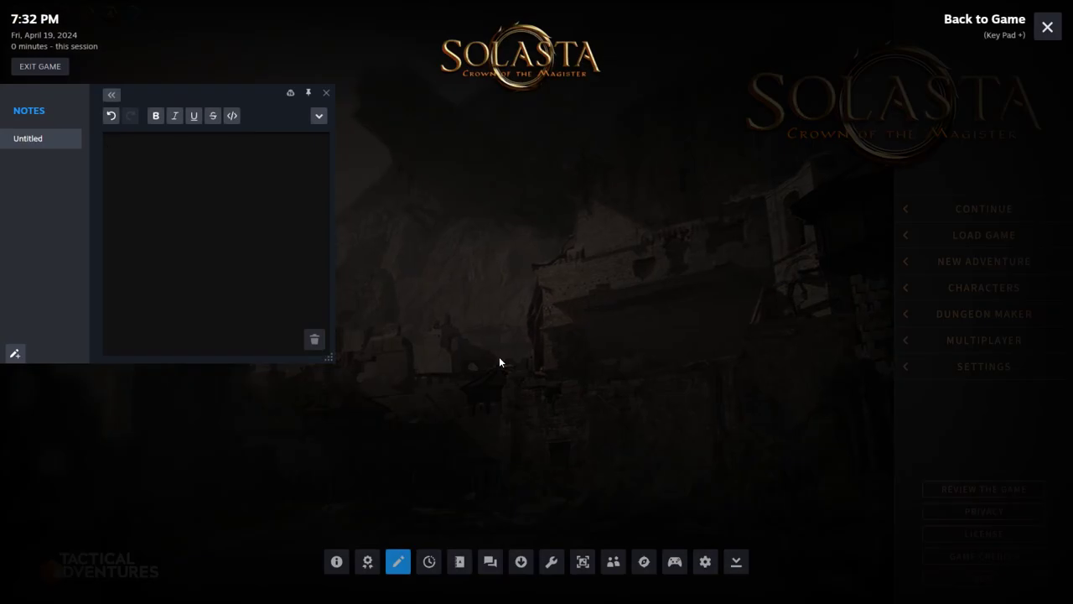
pyautogui.hotkey('shift', 'Tab')
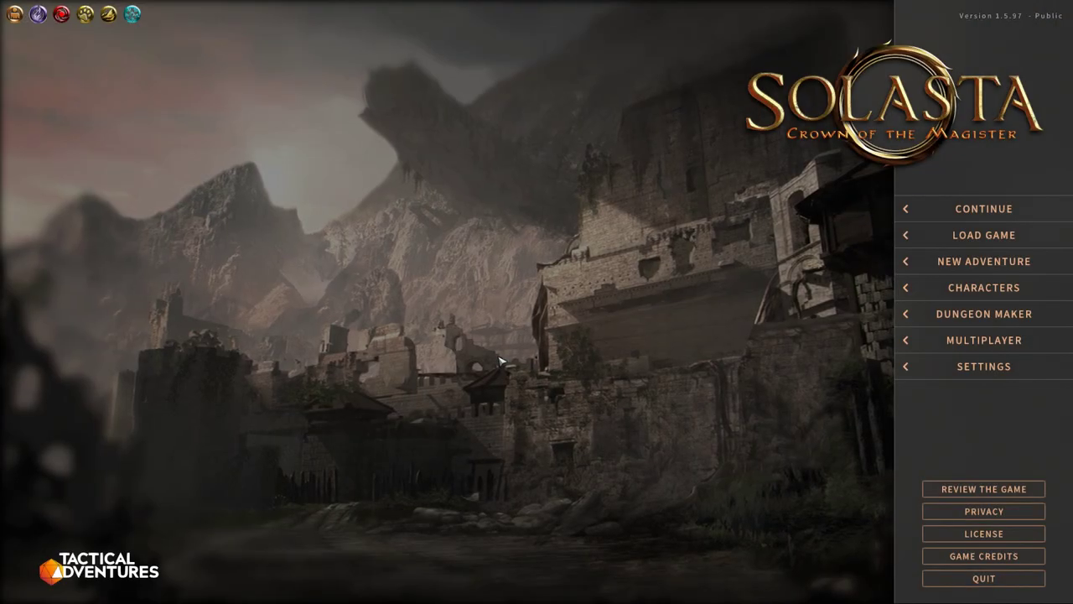
pyautogui.hotkey('shift', 'Tab')
pyautogui.hotkey('shift', 'Tab')
pyautogui.hotkey('shift', 'Tab')
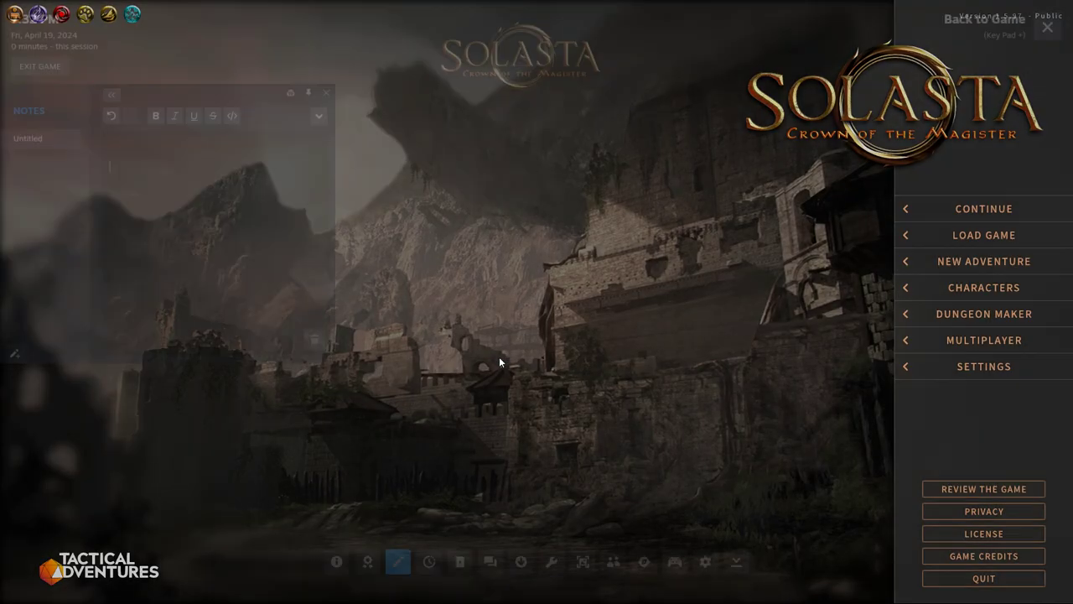
pyautogui.hotkey('shift', 'Tab')
pyautogui.hotkey('shift', 'Tab')
pyautogui.hotkey('shift', 'Tab')
pyautogui.hotkey('shift', 'Tab')
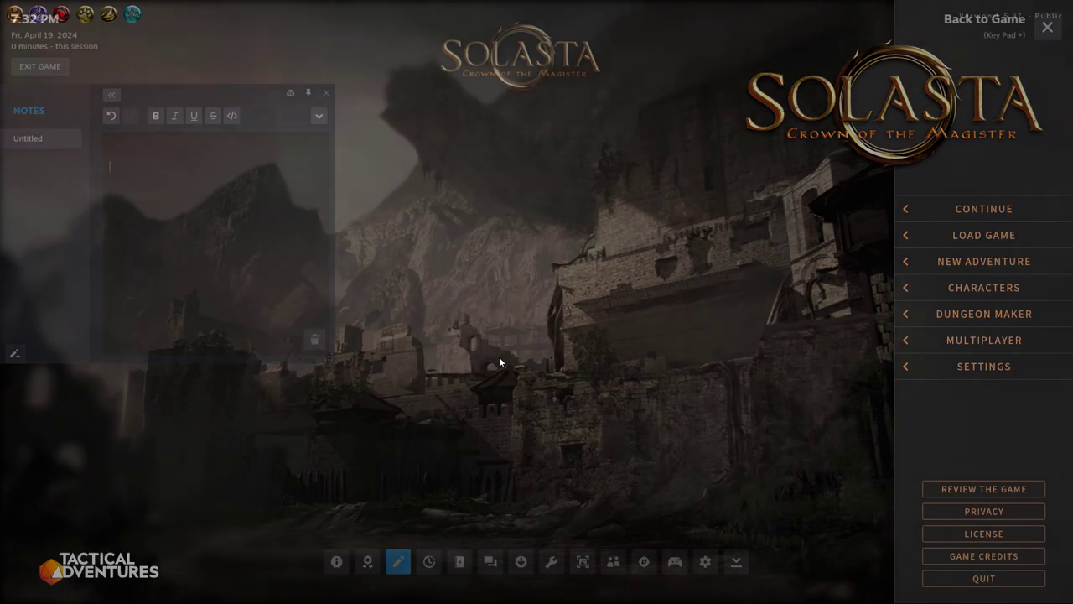
pyautogui.hotkey('shift', 'Tab')
pyautogui.hotkey('shift', 'Tab')
pyautogui.hotkey('shift', 'Tab')
pyautogui.hotkey('shift', 'Tab')
pyautogui.hotkey('shift', 'Tab')
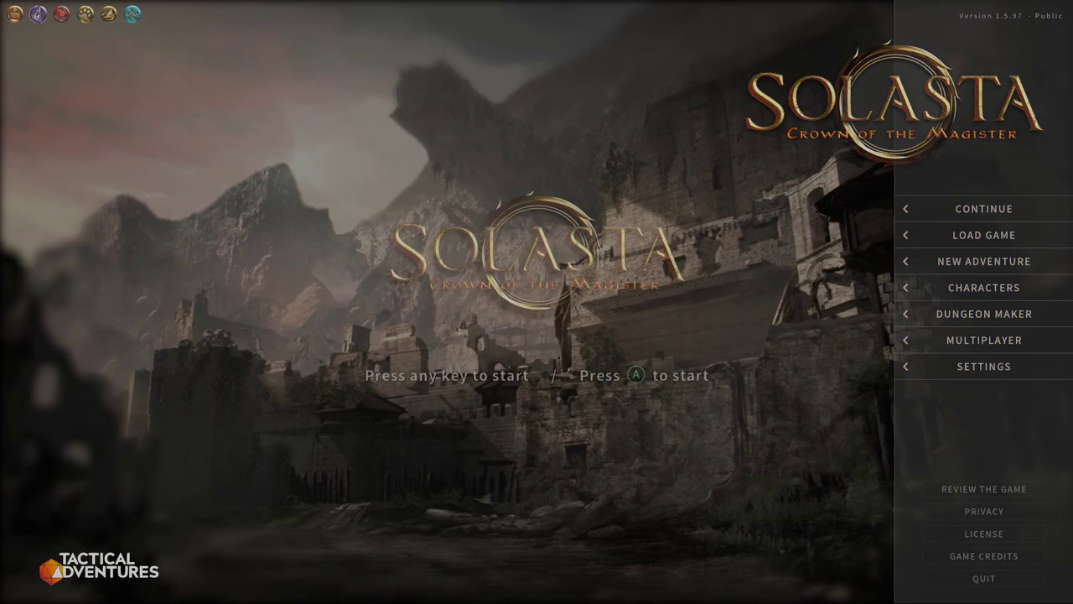
# Step: Bring up the Steam overlay once more in the game, then leave it for the desktop
pyautogui.click(499, 361)
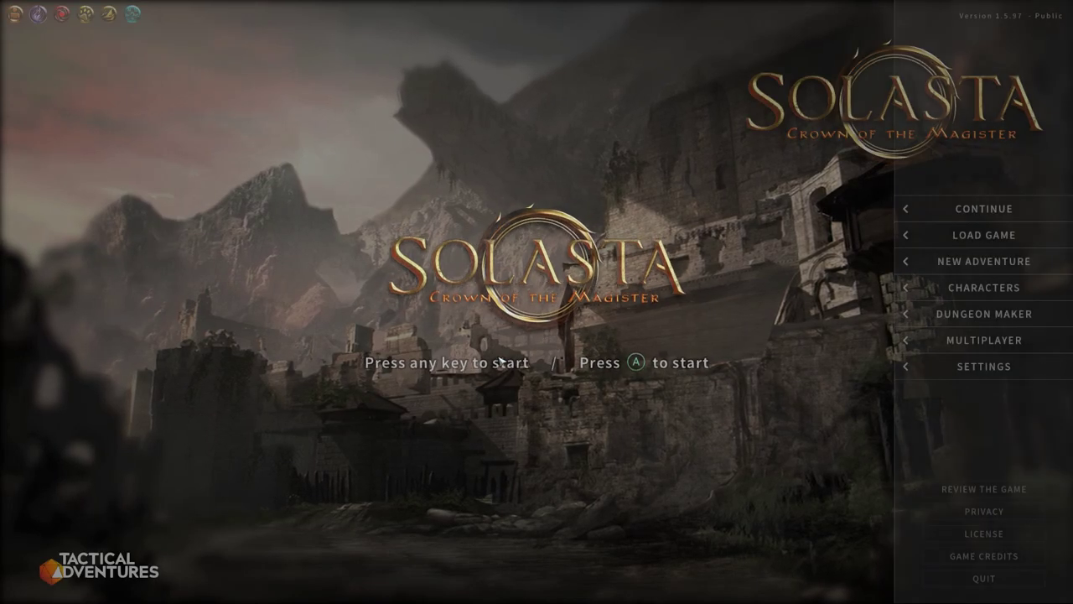
pyautogui.hotkey('shift', 'Tab')
pyautogui.hotkey('shift', 'Tab')
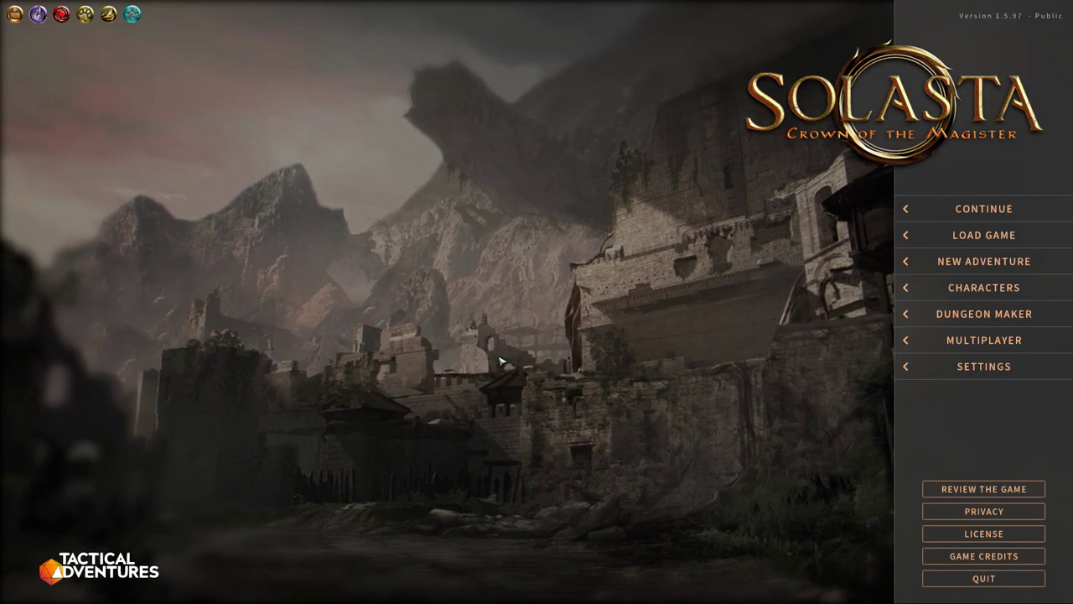
pyautogui.hotkey('alt', 'Tab')
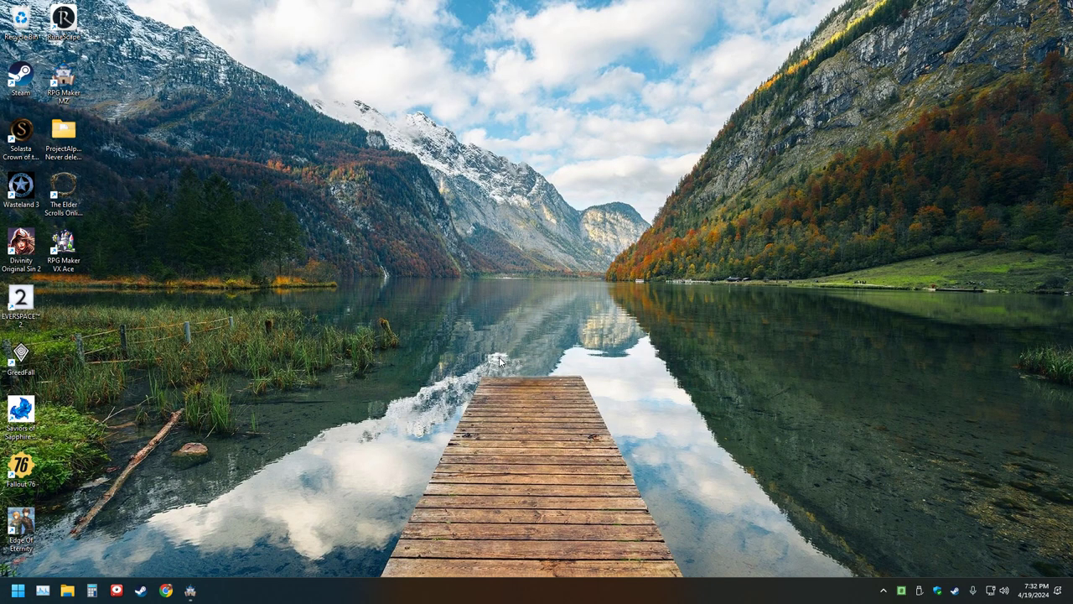
# Step: Restore RPG Maker MZ and open the Database on States at 0011 Frigid
pyautogui.click(191, 593)
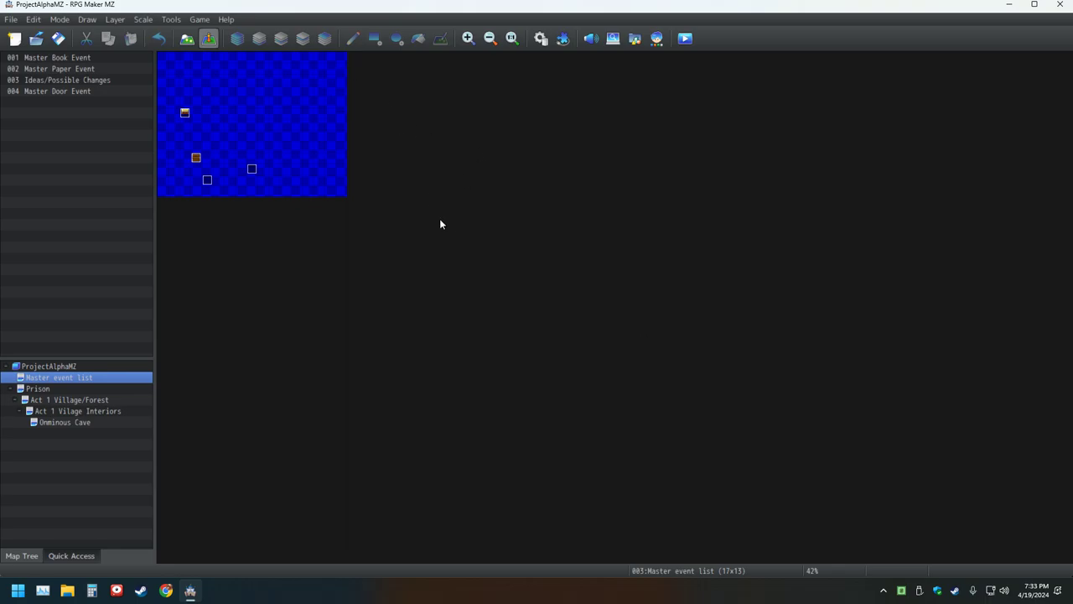
pyautogui.click(541, 39)
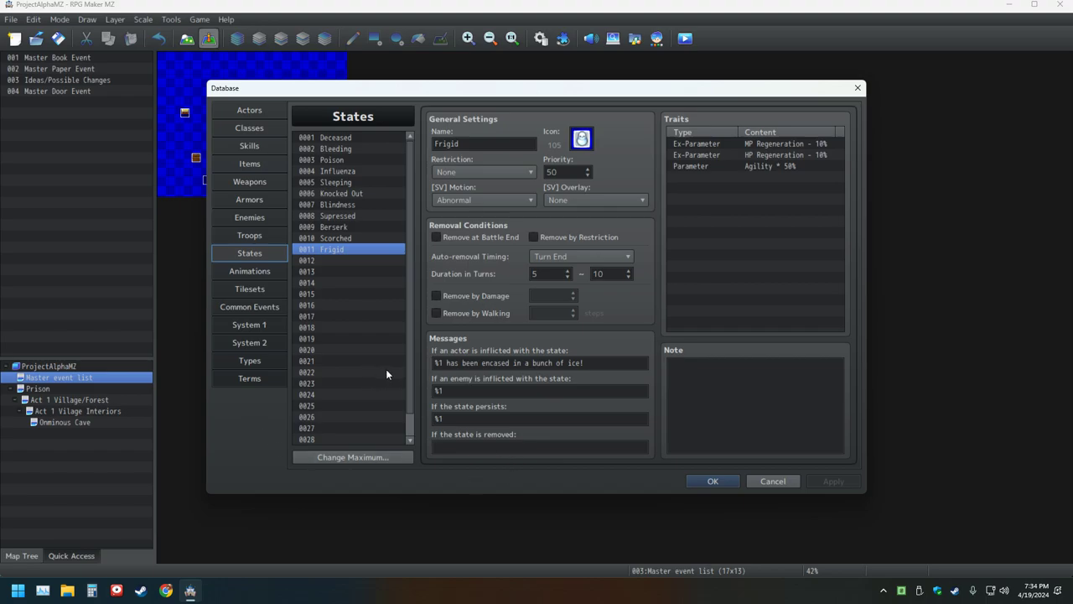
# Step: Write Frigid's enemy-inflicted message as '%1 is a giant ball off ice!'
pyautogui.click(496, 392)
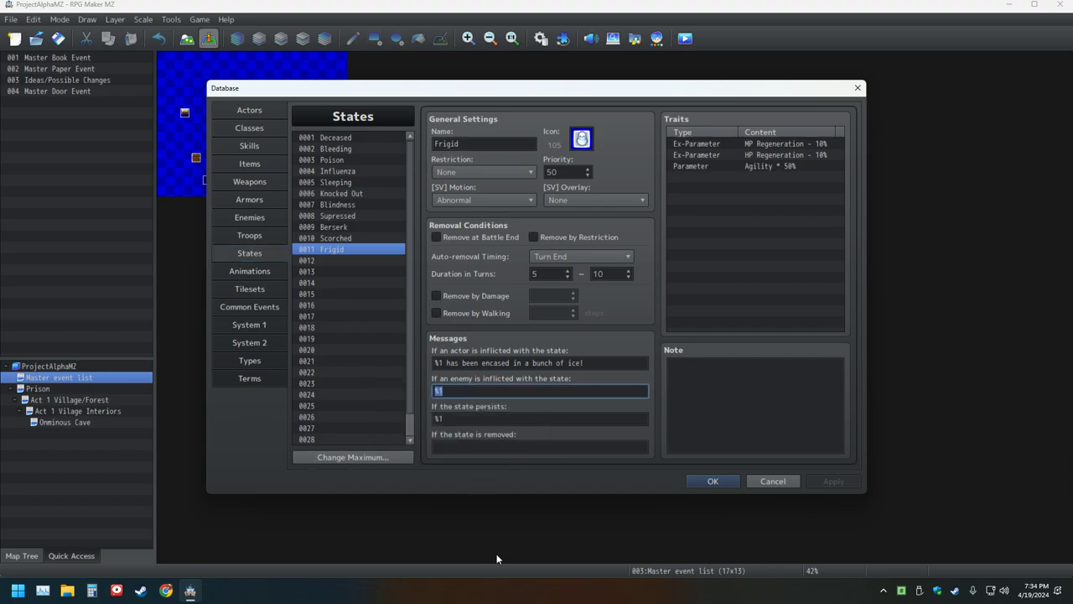
pyautogui.press('End')
pyautogui.write('++++++')
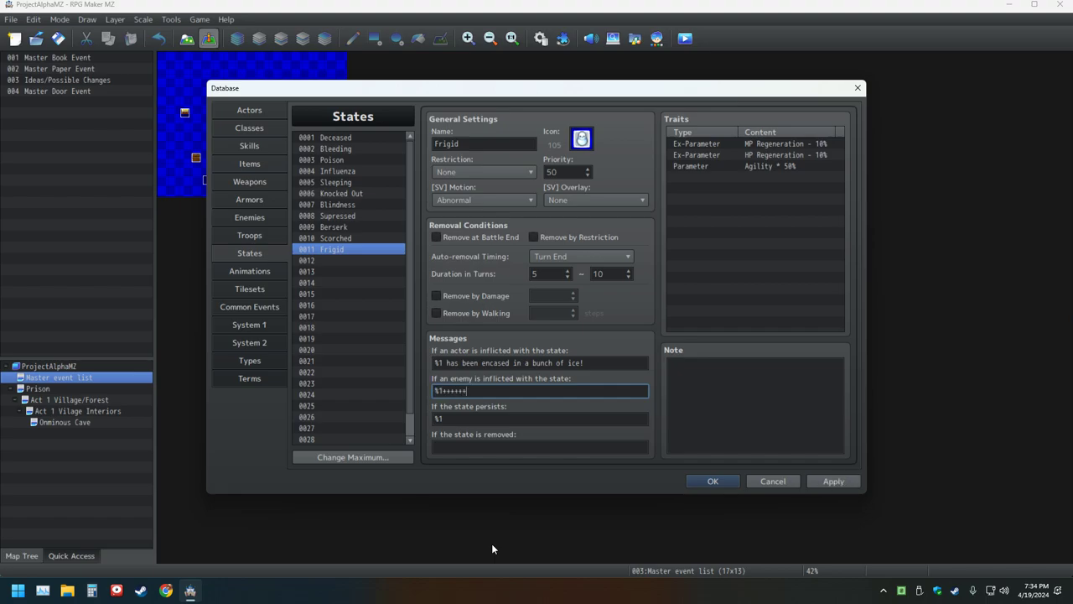
pyautogui.press('BackSpace')
pyautogui.press('BackSpace')
pyautogui.press('BackSpace')
pyautogui.press('BackSpace')
pyautogui.press('BackSpace')
pyautogui.press('BackSpace')
pyautogui.write('+++')
pyautogui.press('BackSpace')
pyautogui.press('BackSpace')
pyautogui.write('is a gina')
pyautogui.press('BackSpace')
pyautogui.press('BackSpace')
pyautogui.write('ant ball off ice')
# Step: Write Frigid's state-persists message as '%1 is getting colder as the ice slowly melts!'
pyautogui.press('Tab')
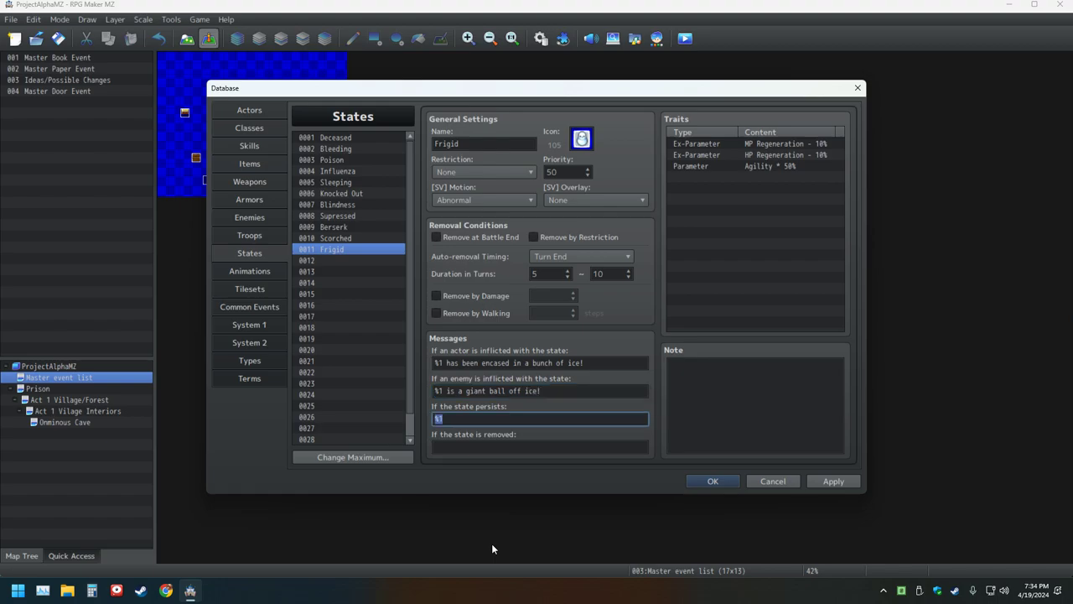
pyautogui.press('End')
pyautogui.write('is ge')
pyautogui.write('tting colder')
pyautogui.write('as the ic')
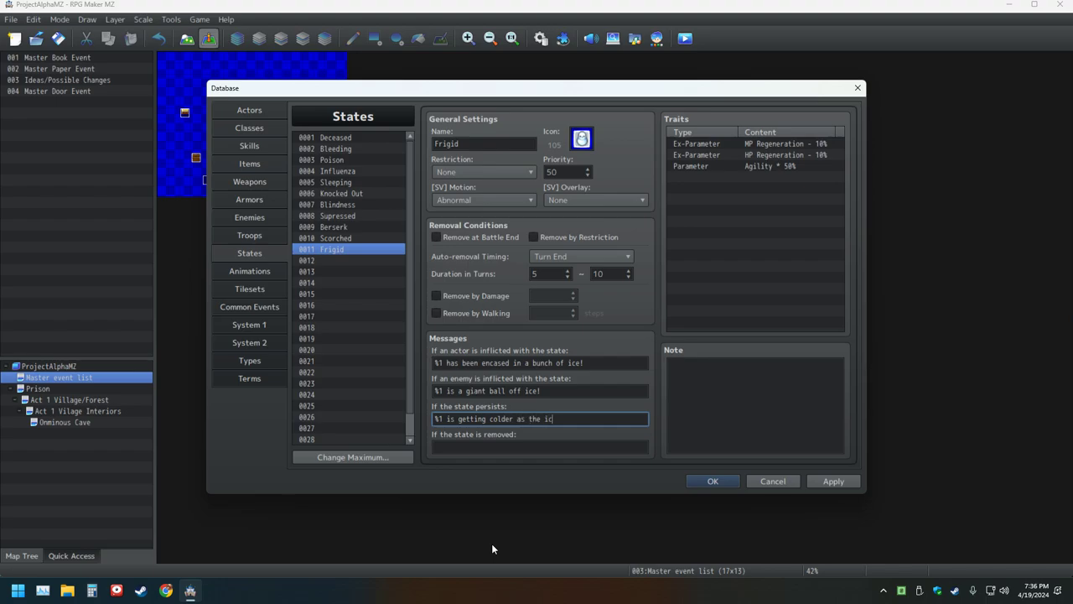
pyautogui.write('e')
pyautogui.write('slowly melts!')
# Step: Enter '%1 has been freed from the ice, and is slightly cold!' as Frigid's removal message
pyautogui.press('Tab')
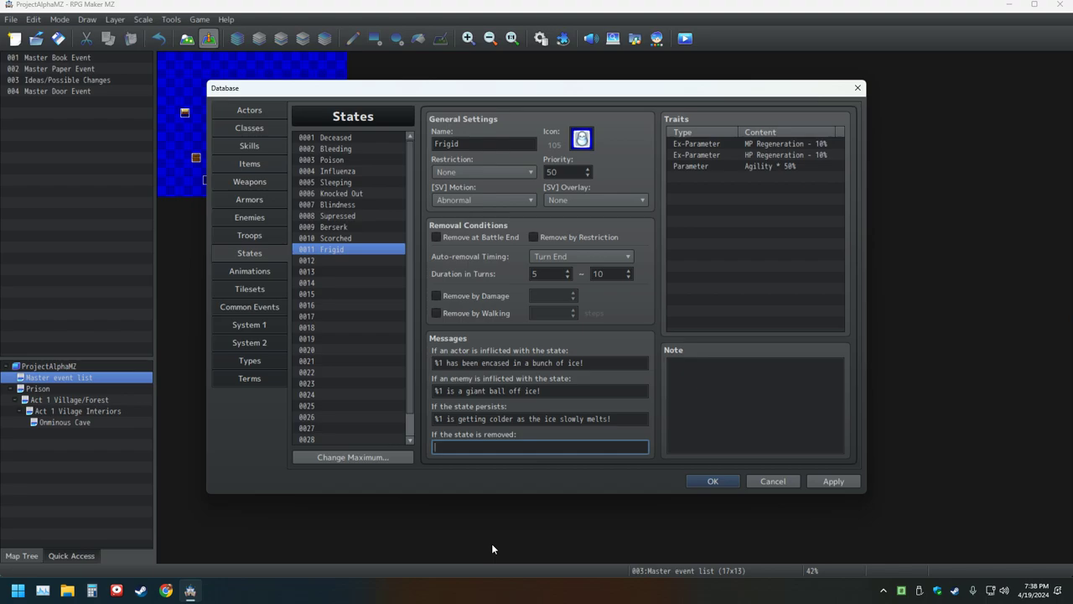
pyautogui.write('%1 has been freed from the i')
pyautogui.write('ce, and is slightly cold!')
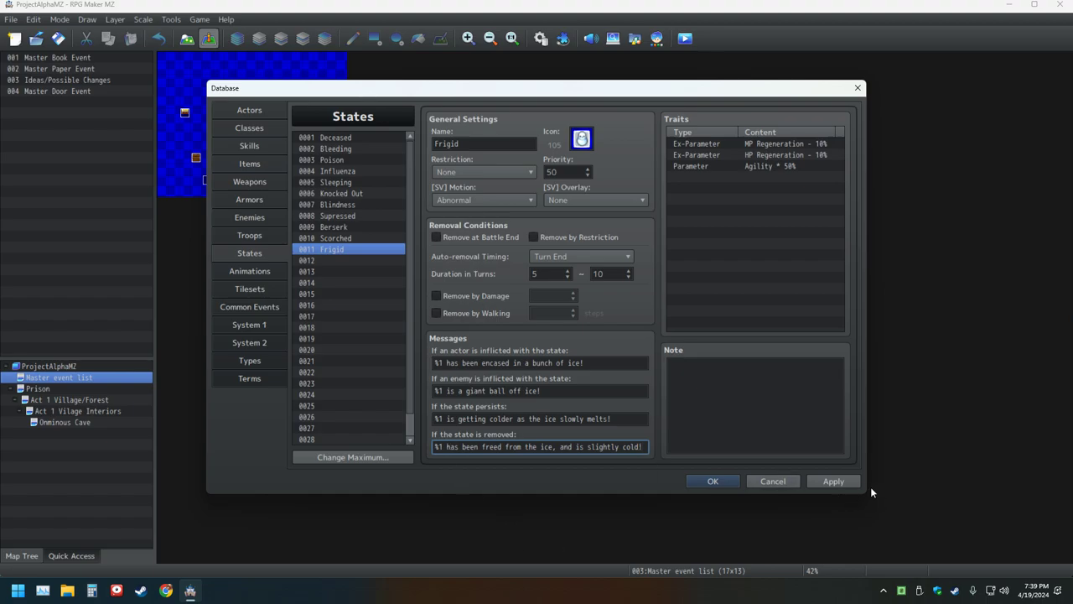
# Step: Apply and confirm the Frigid edits, save the project, and reopen the Database
pyautogui.click(834, 482)
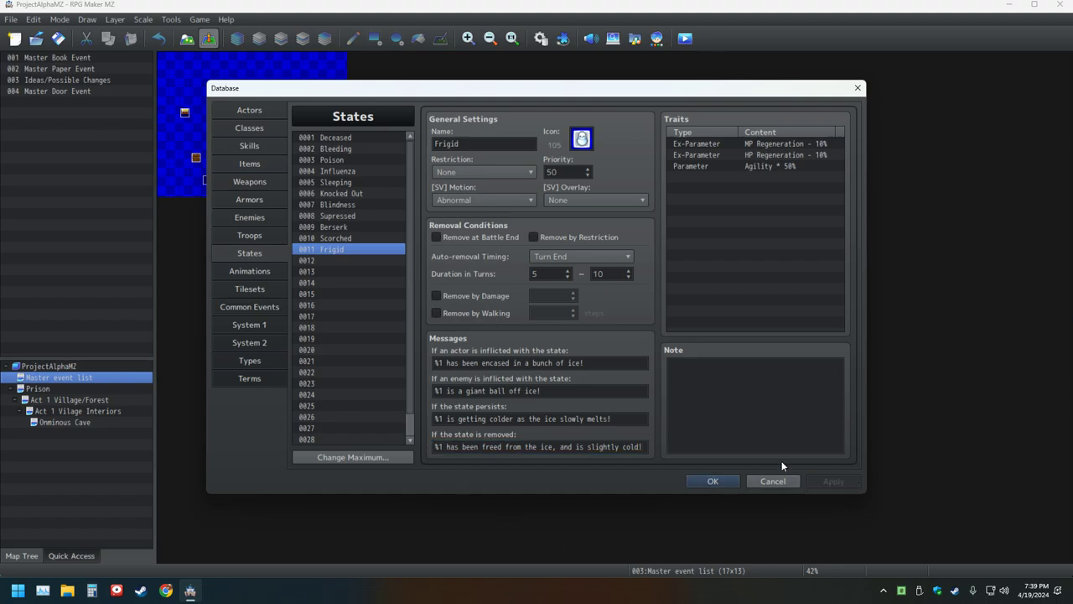
pyautogui.click(713, 481)
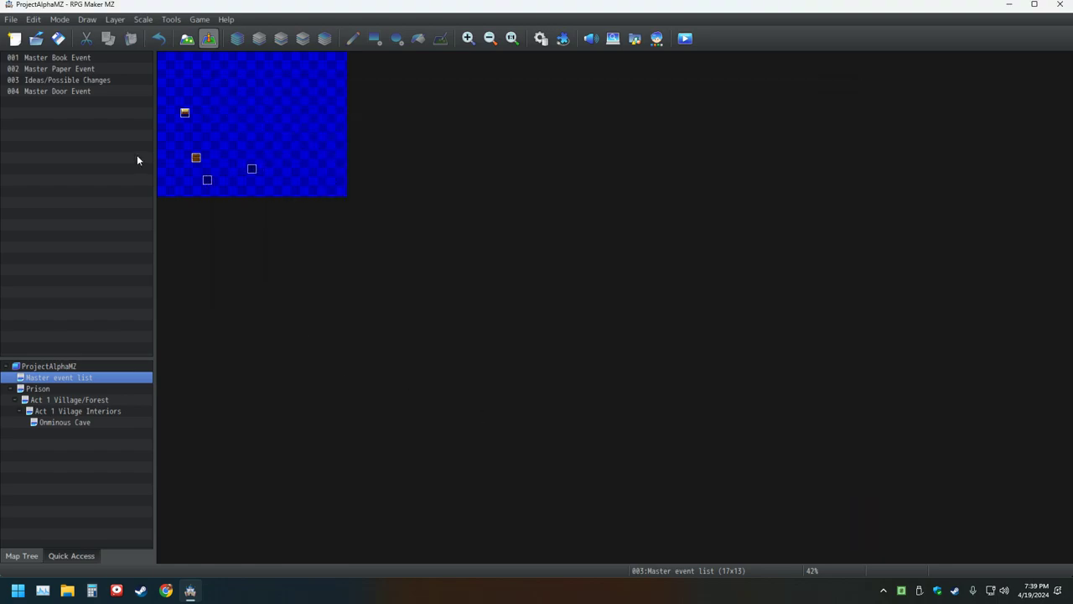
pyautogui.click(54, 42)
pyautogui.click(541, 38)
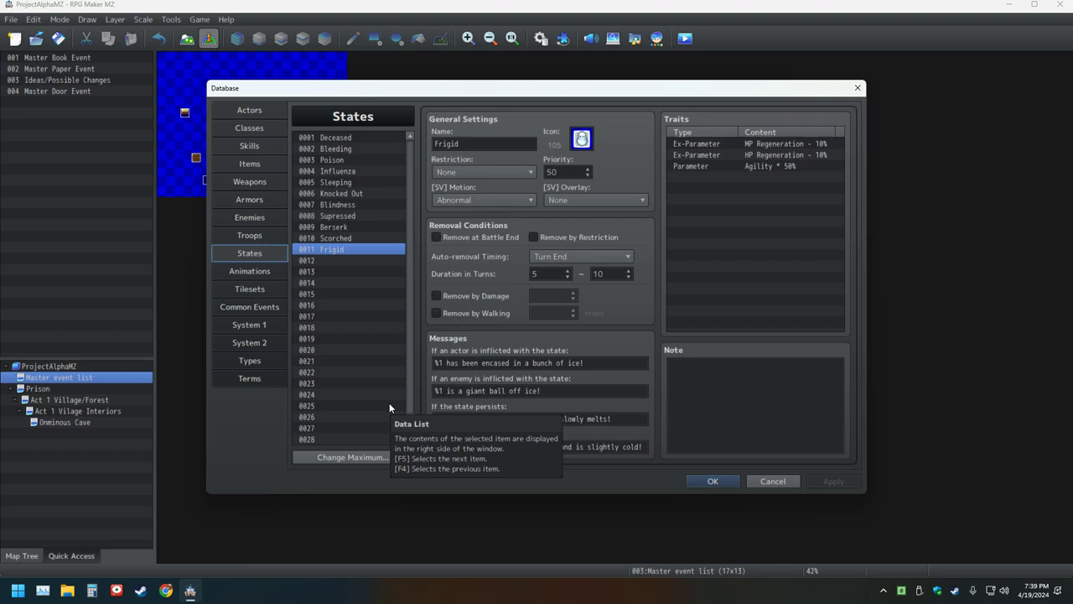
# Step: Give empty state 0012 the lightning icon 106, leaving its name blank
pyautogui.click(349, 260)
pyautogui.doubleClick(581, 139)
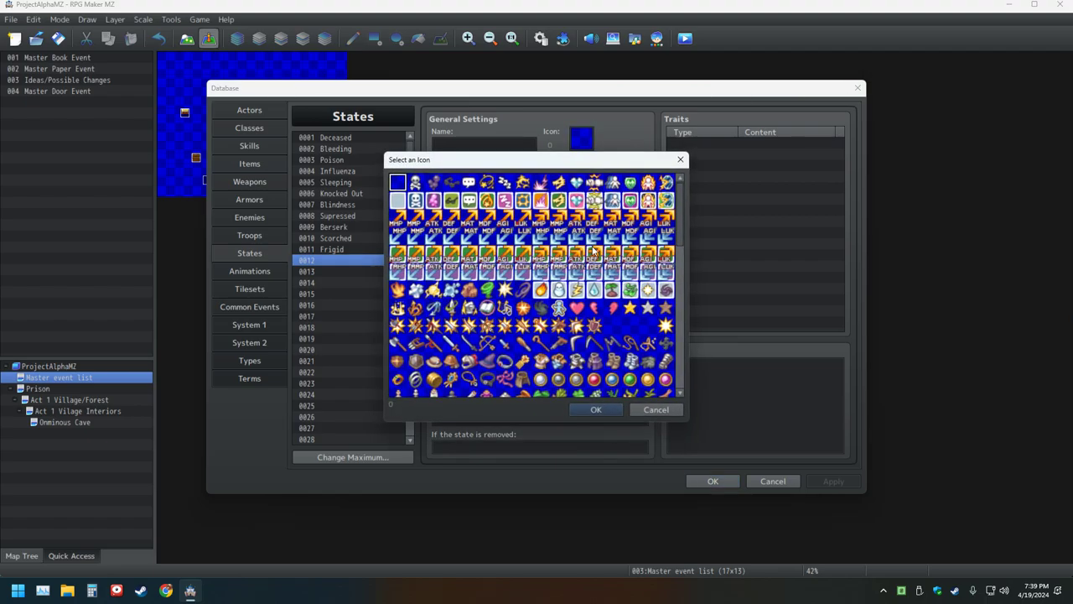
pyautogui.doubleClick(579, 290)
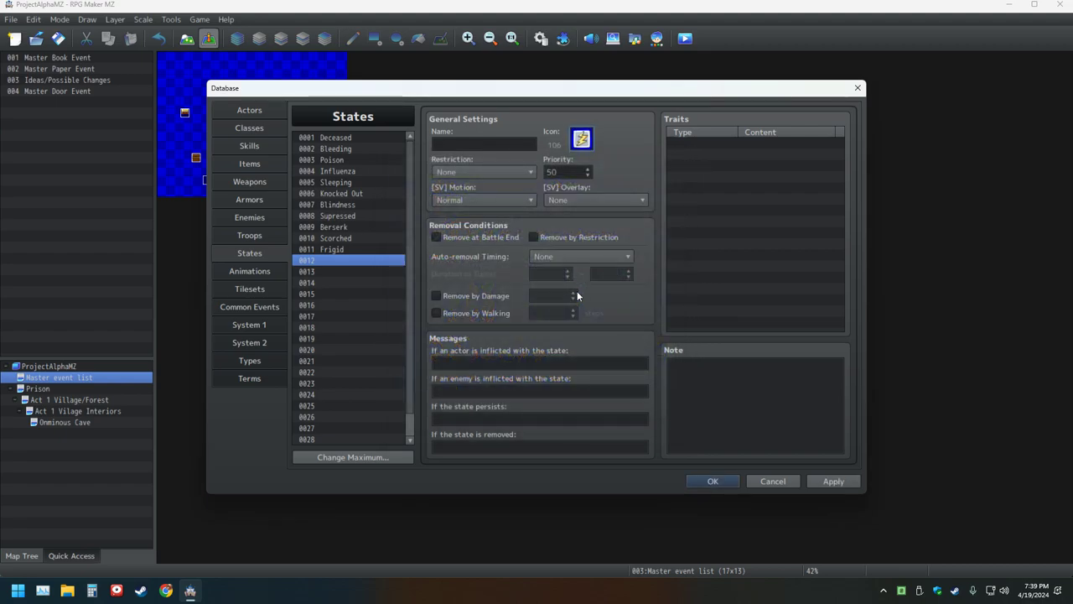
pyautogui.click(508, 146)
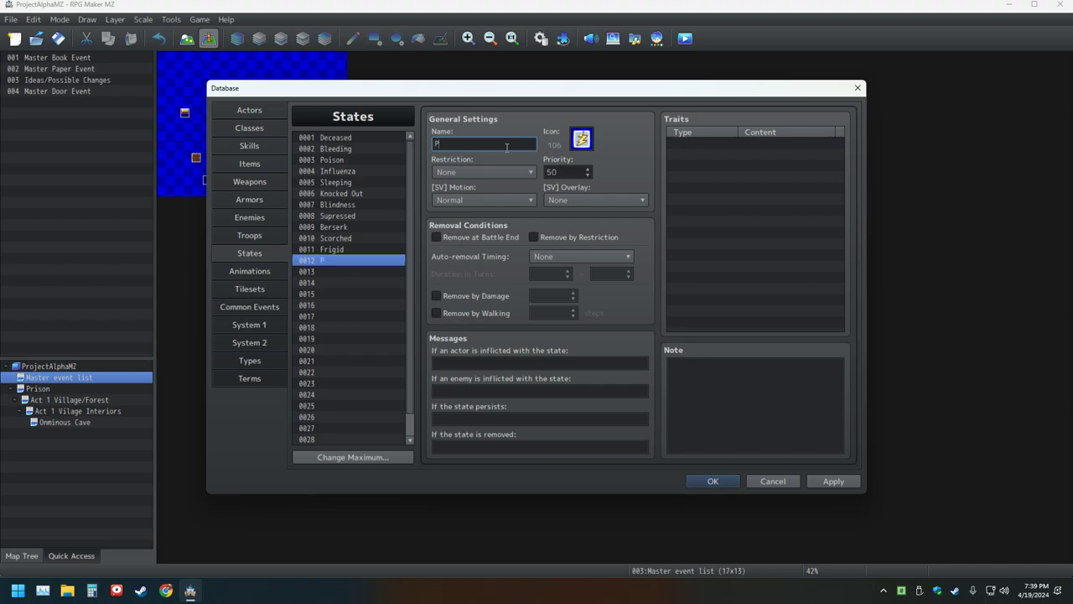
pyautogui.write('ara')
pyautogui.press('BackSpace')
pyautogui.press('BackSpace')
pyautogui.press('BackSpace')
pyautogui.press('BackSpace')
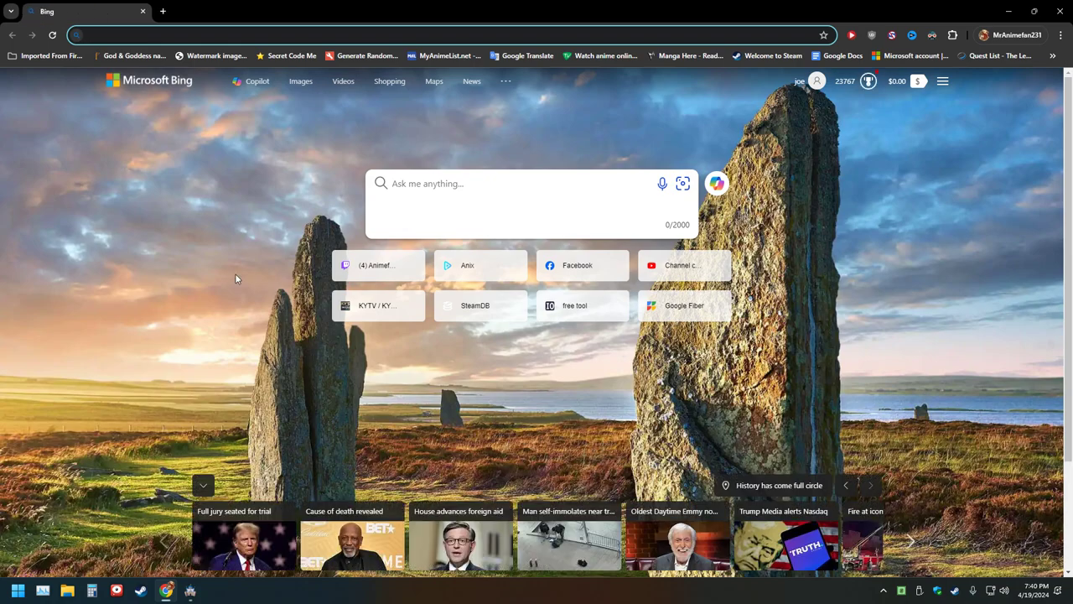
# Step: Search Bing for 'alternate terms for paralyze' and open the Merriam-Webster thesaurus result
pyautogui.write('alternate terms for burn')
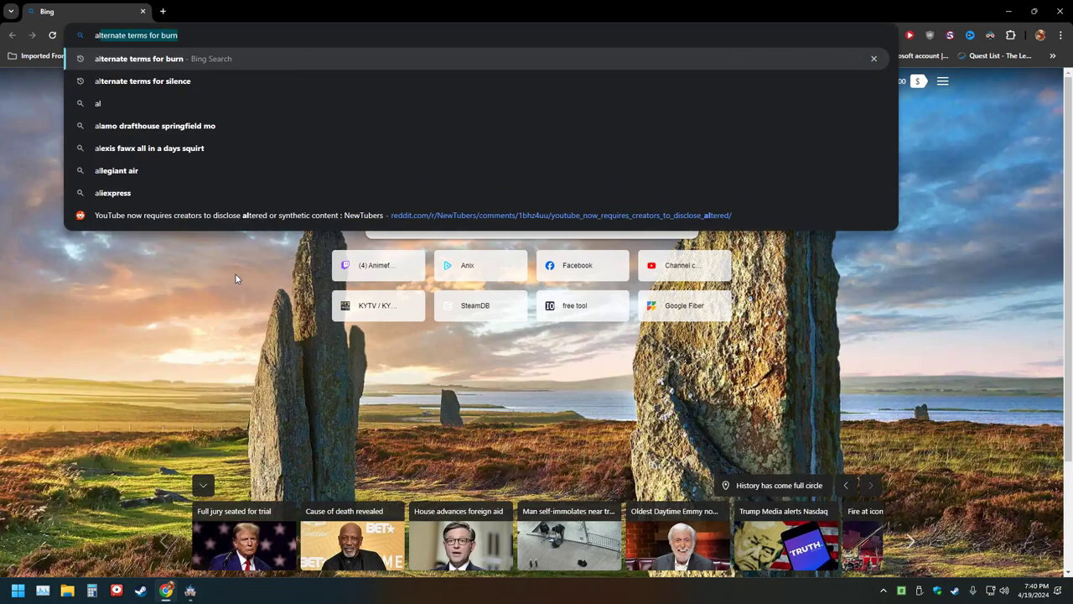
pyautogui.press('Right')
pyautogui.press('BackSpace')
pyautogui.press('BackSpace')
pyautogui.press('BackSpace')
pyautogui.press('BackSpace')
pyautogui.write('paralyze')
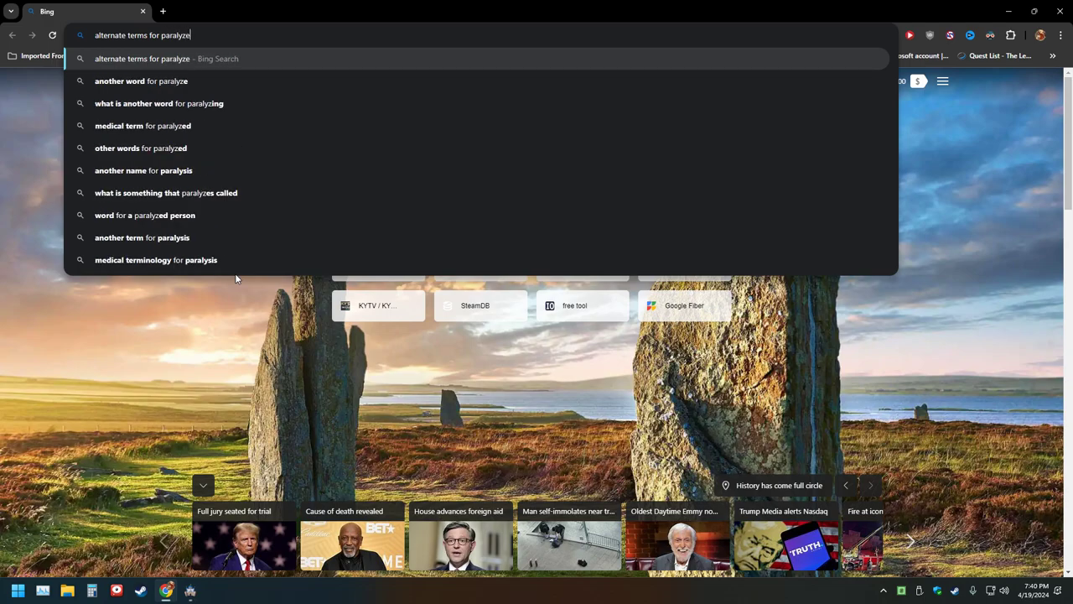
pyautogui.press('Return')
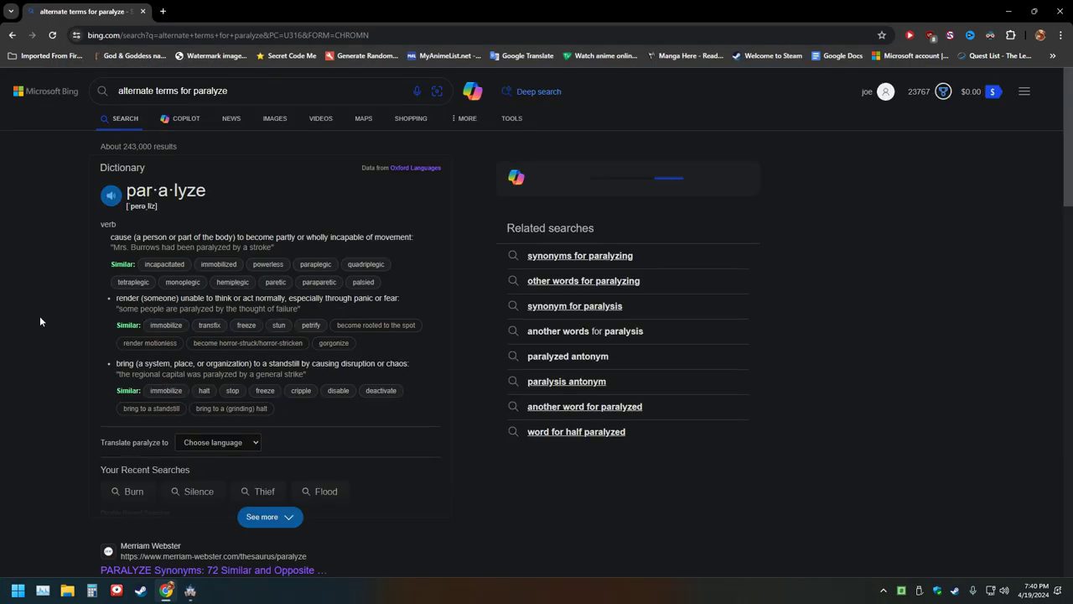
pyautogui.scroll(-5, 64, 320)
pyautogui.scroll(5, 64, 320)
pyautogui.scroll(-5, 195, 208)
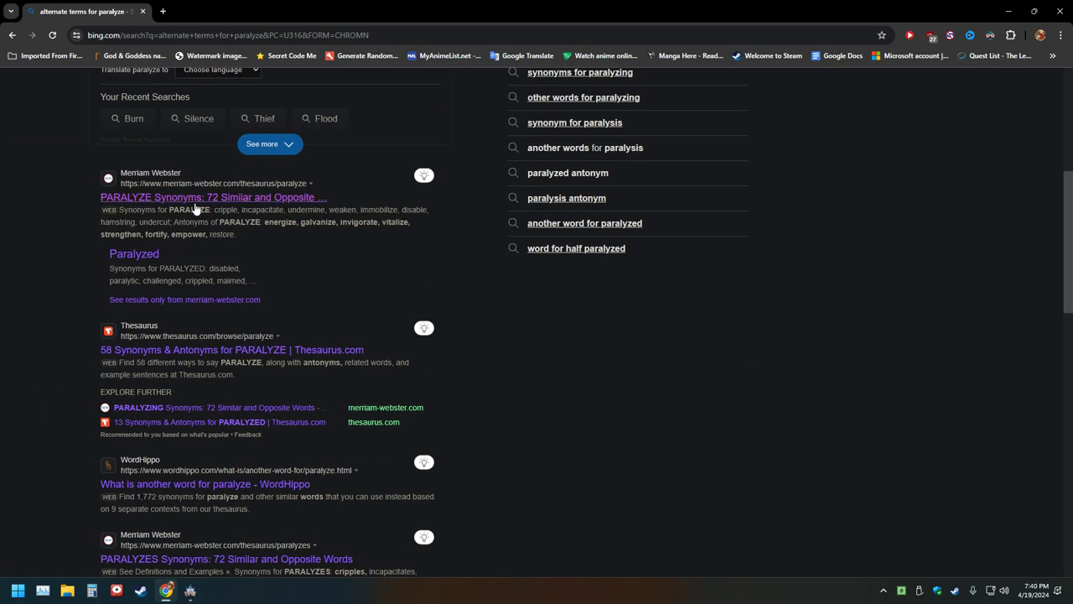
pyautogui.click(194, 204)
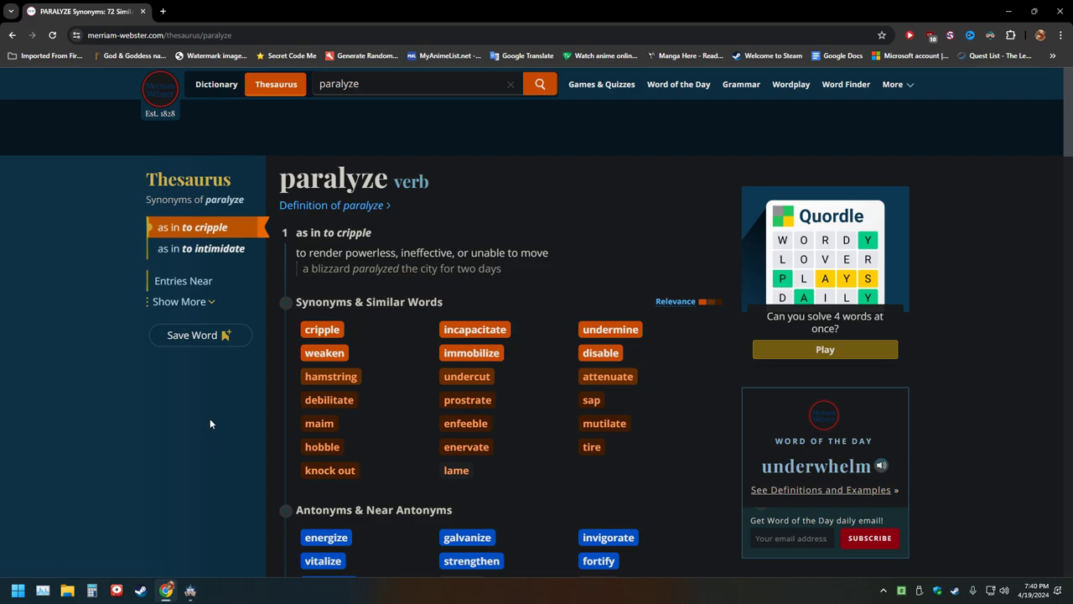
pyautogui.scroll(-2, 209, 424)
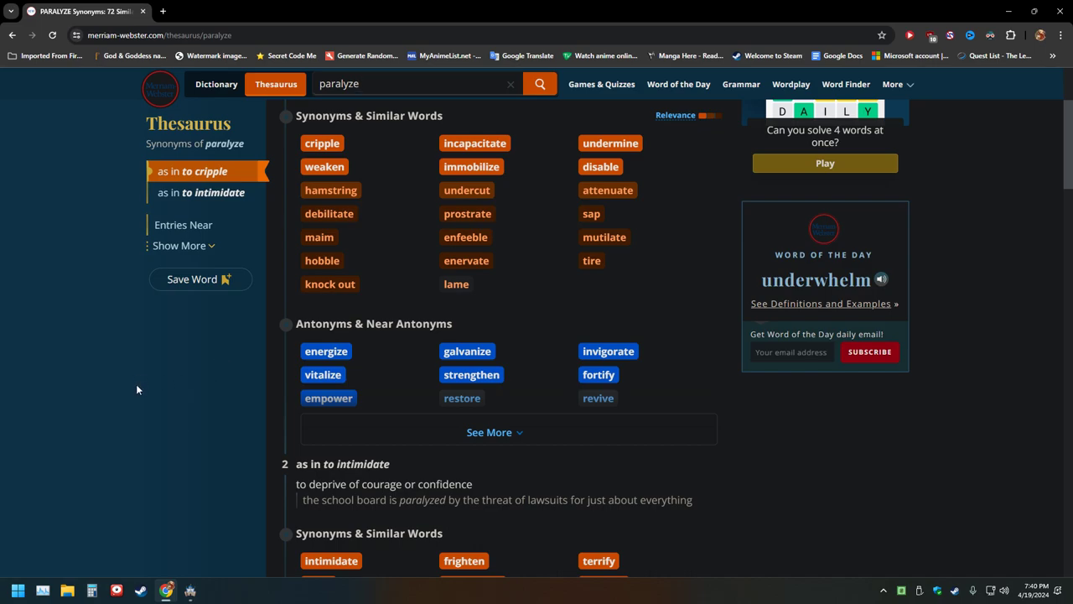
pyautogui.scroll(-4, 137, 390)
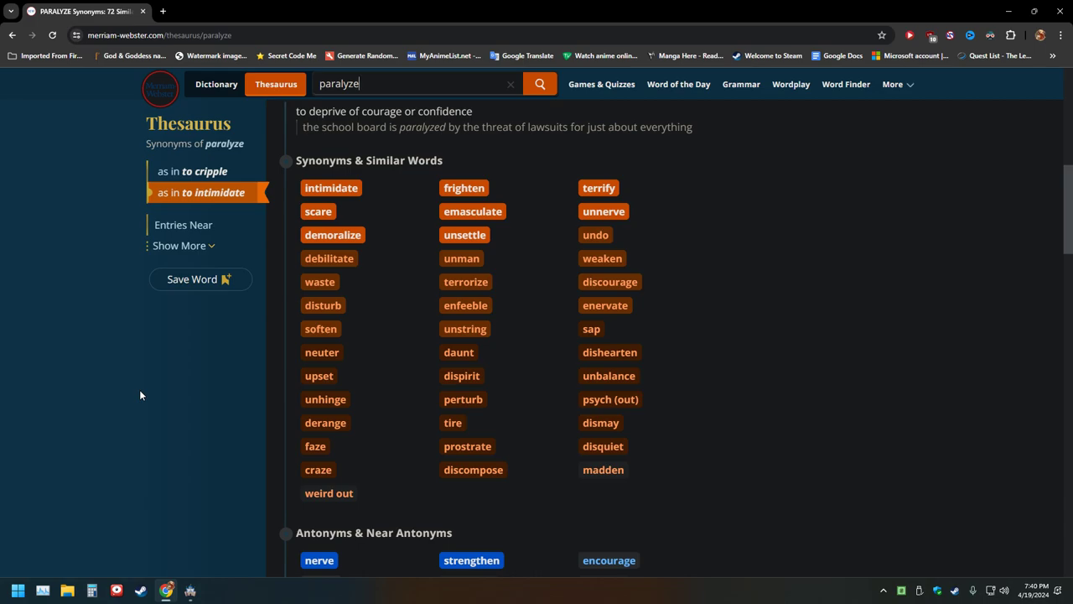
# Step: Look at the unman thesaurus entry, then go back and open the hamstring entry
pyautogui.click(461, 258)
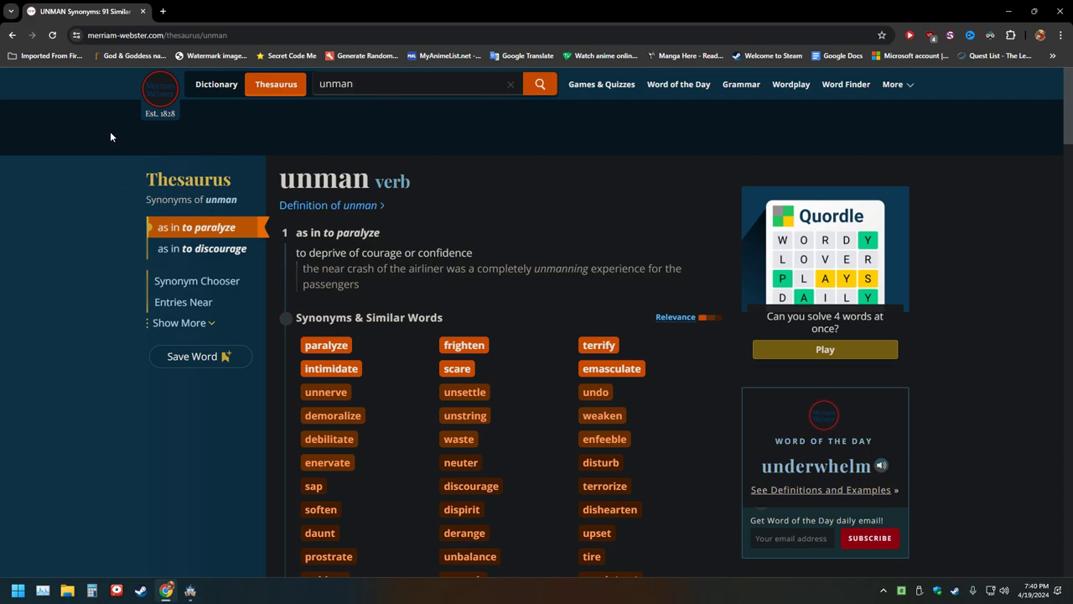
pyautogui.click(12, 35)
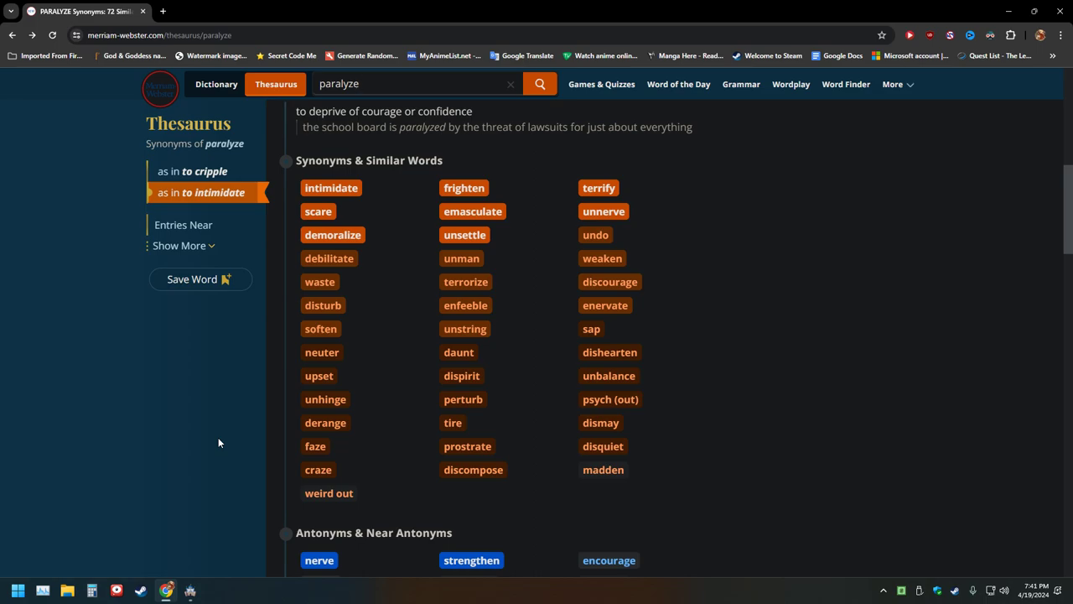
pyautogui.scroll(-2, 218, 411)
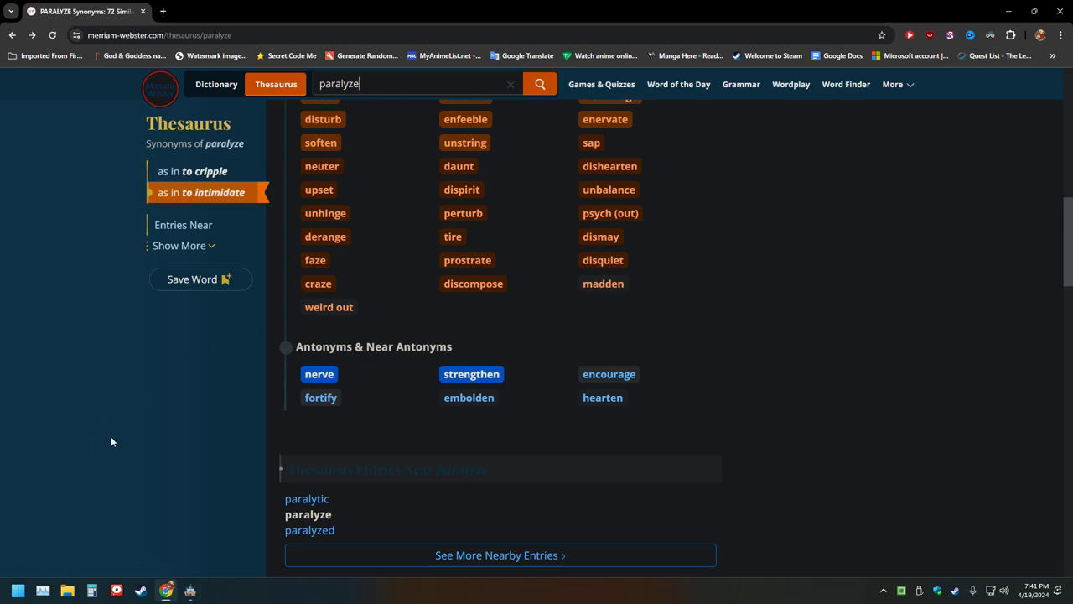
pyautogui.scroll(2, 112, 441)
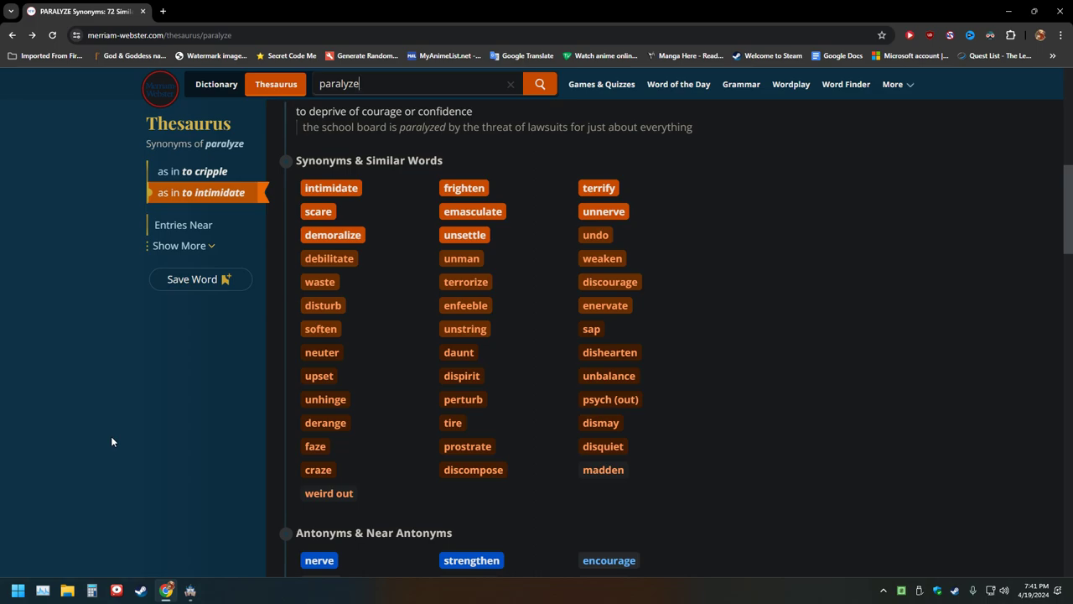
pyautogui.scroll(4, 112, 436)
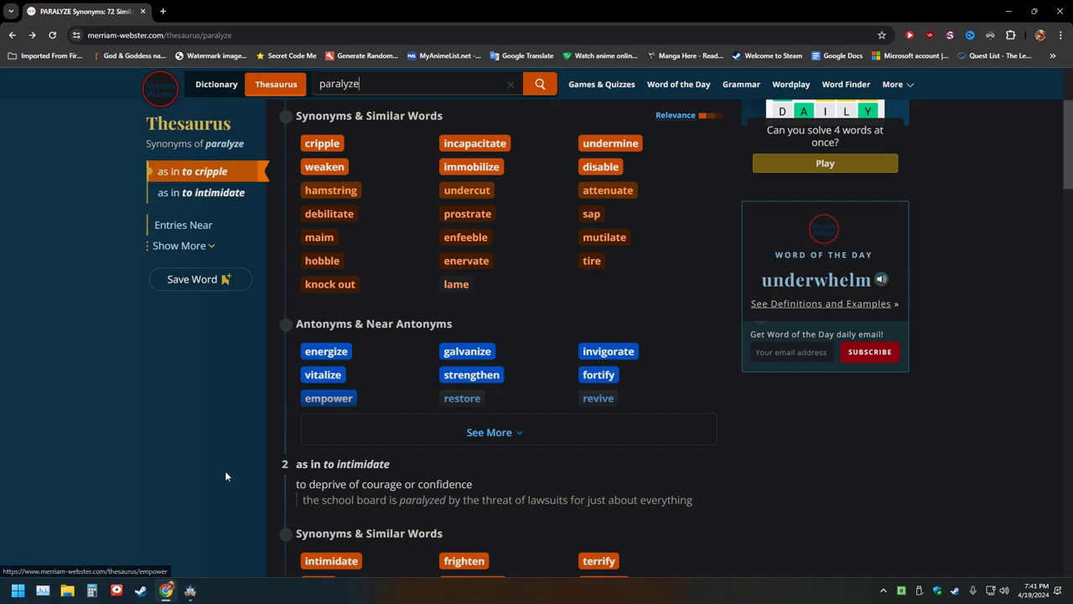
pyautogui.scroll(2, 167, 455)
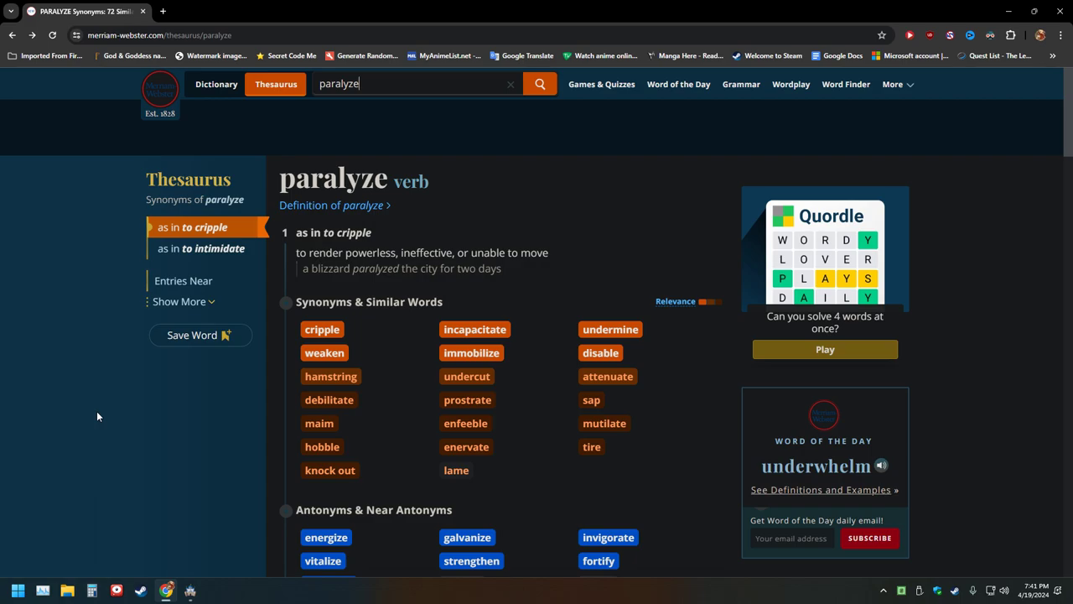
pyautogui.click(333, 379)
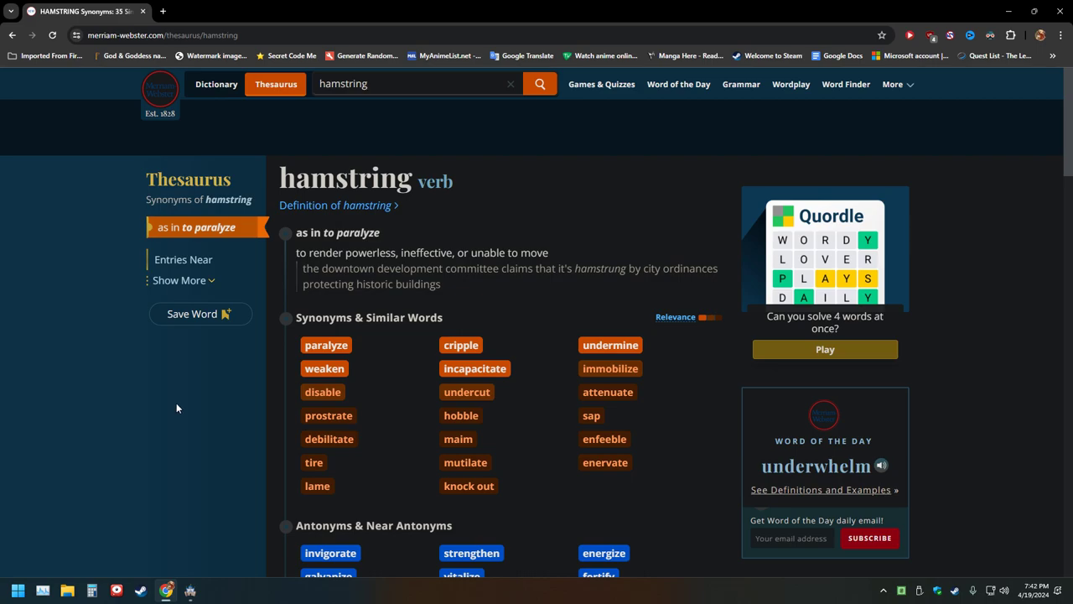
# Step: Check the lame synonym entry, then return to the top of the paralyze entry
pyautogui.click(12, 34)
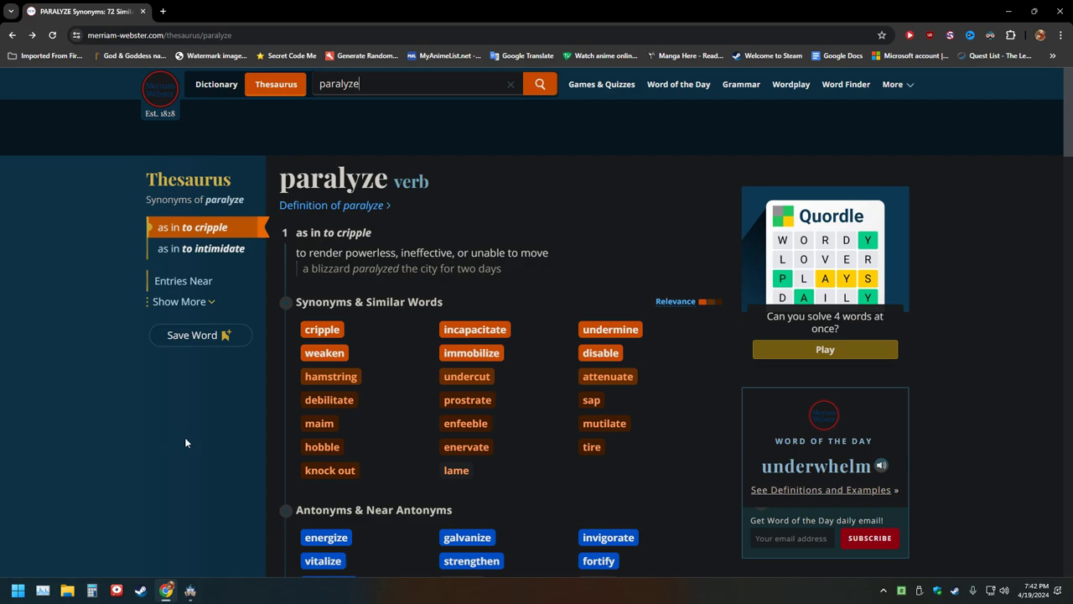
pyautogui.scroll(-2, 184, 436)
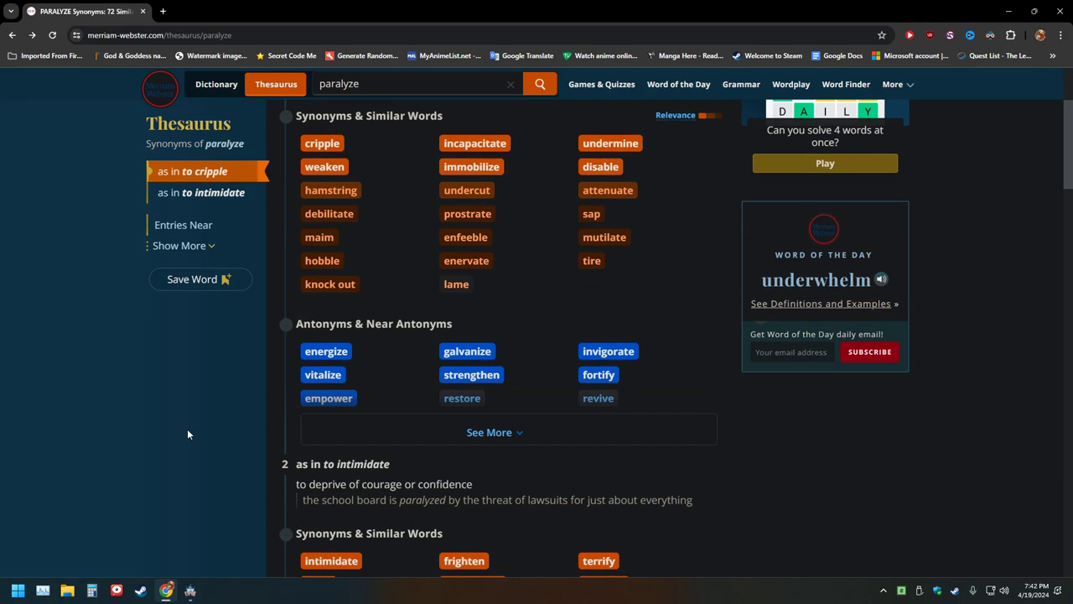
pyautogui.click(456, 283)
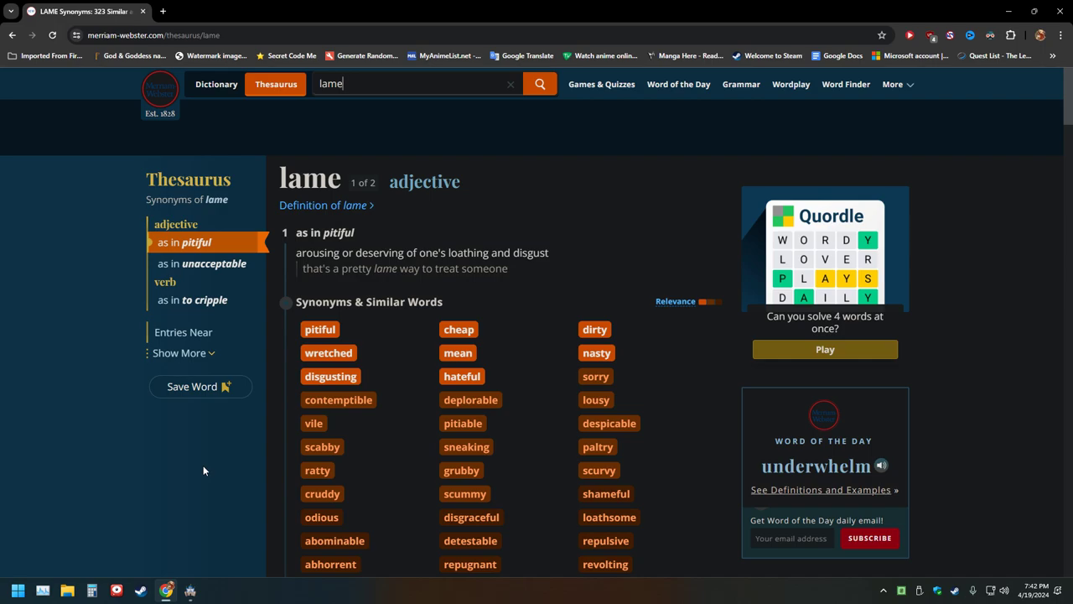
pyautogui.click(13, 35)
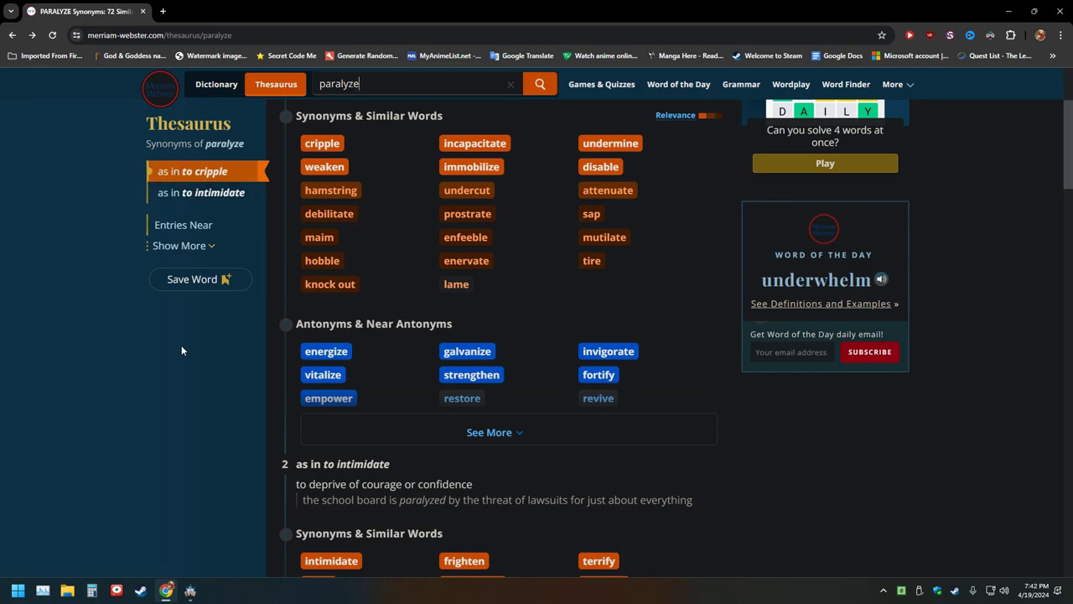
pyautogui.scroll(3, 74, 410)
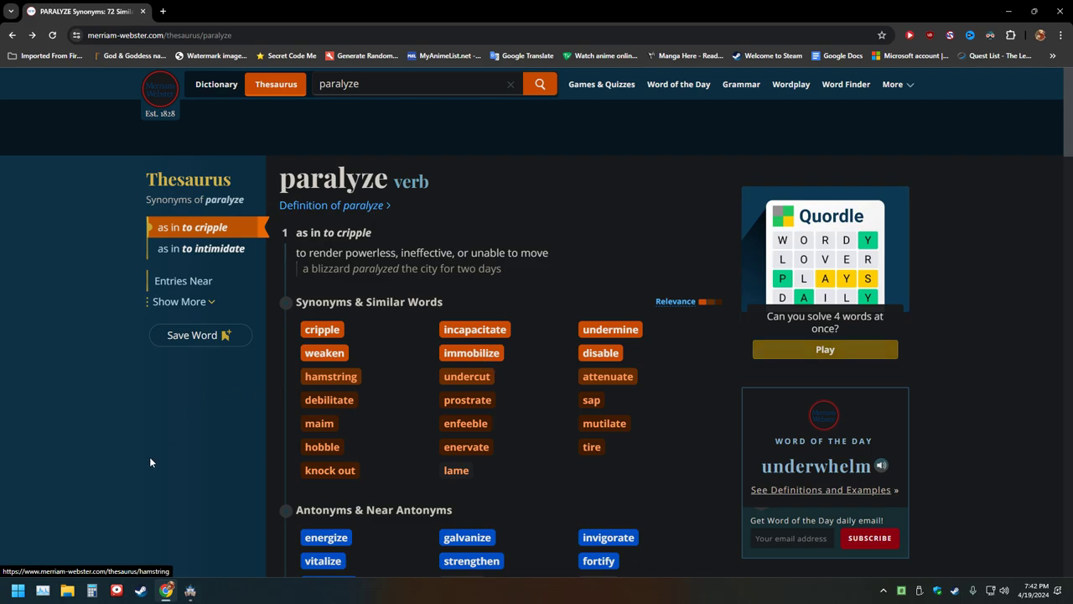
pyautogui.scroll(-2, 184, 446)
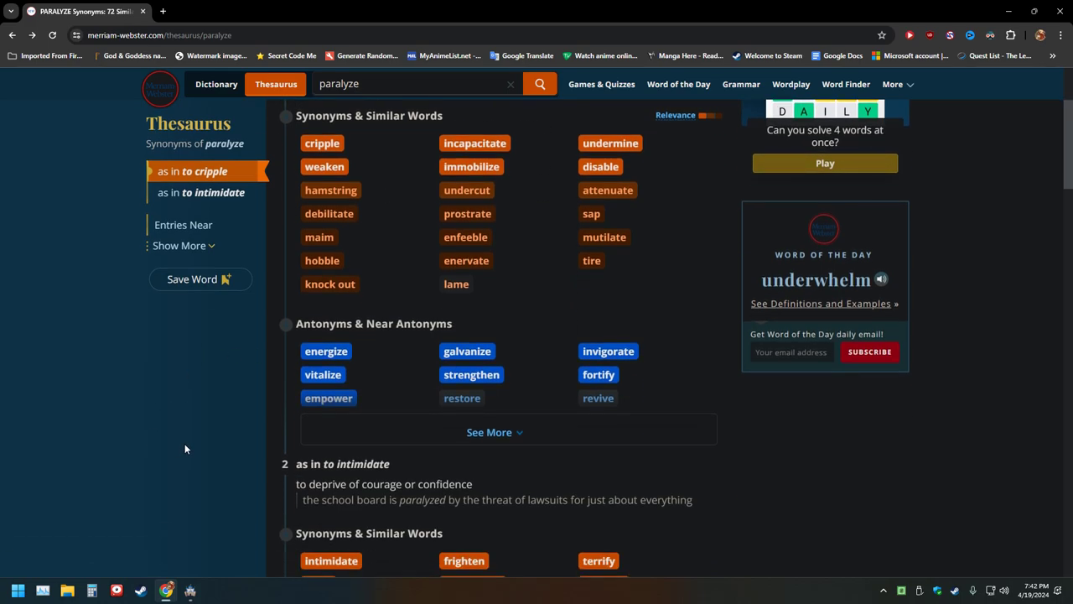
pyautogui.scroll(2, 185, 448)
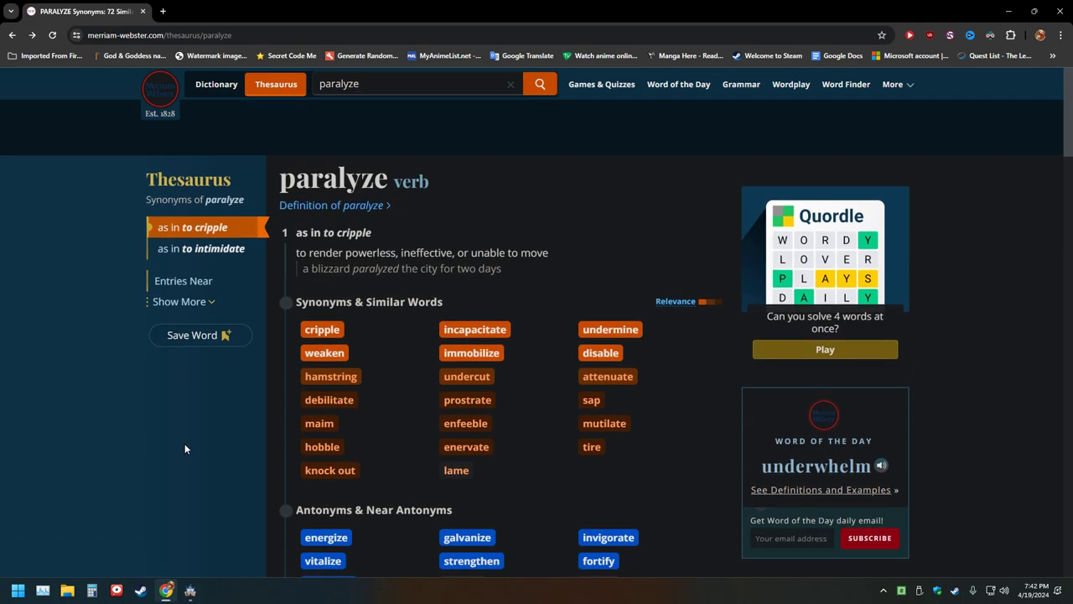
# Step: Close the browser, name state 0012 'Immobilize', and set its restriction to Cannot move
pyautogui.click(1070, 19)
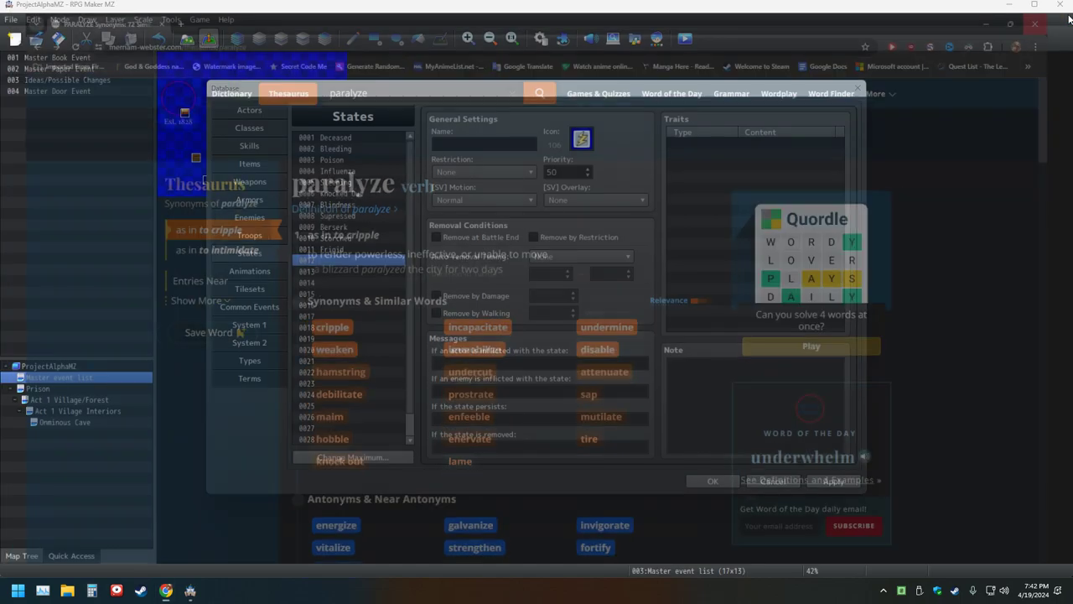
pyautogui.click(476, 145)
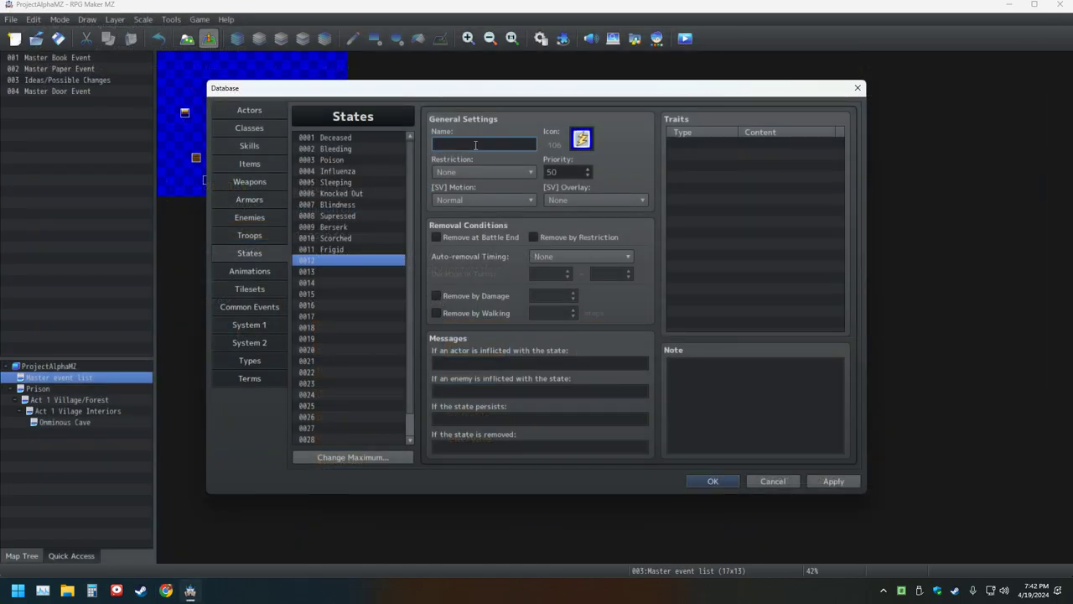
pyautogui.write('immobilize')
pyautogui.press('Delete')
pyautogui.write('I')
pyautogui.click(484, 172)
pyautogui.click(482, 238)
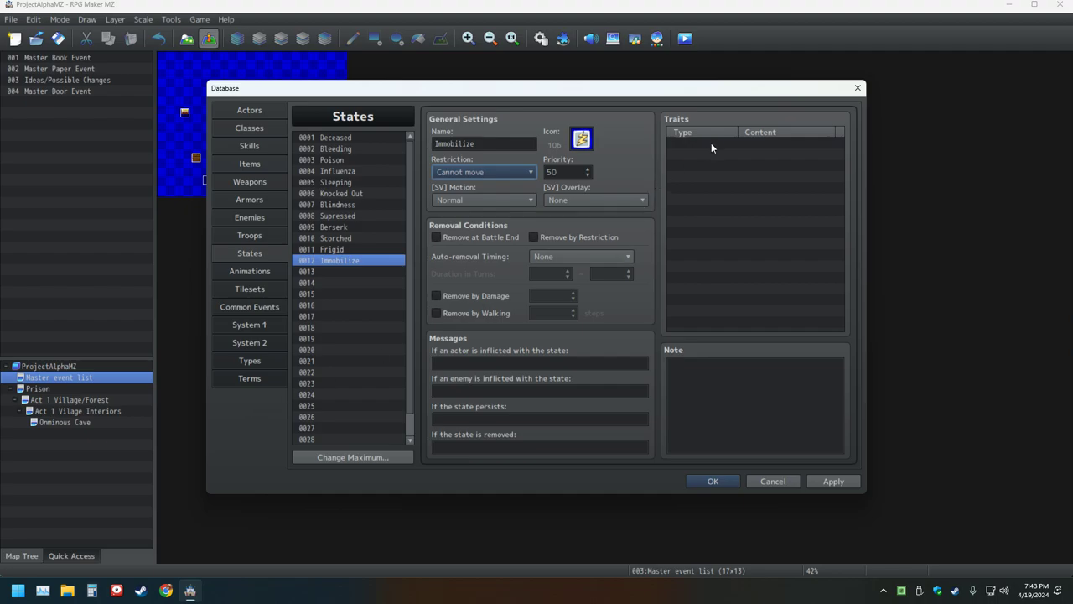
# Step: Change Immobilize's [SV] Motion to Dead, comparing it against the Deceased state
pyautogui.click(513, 202)
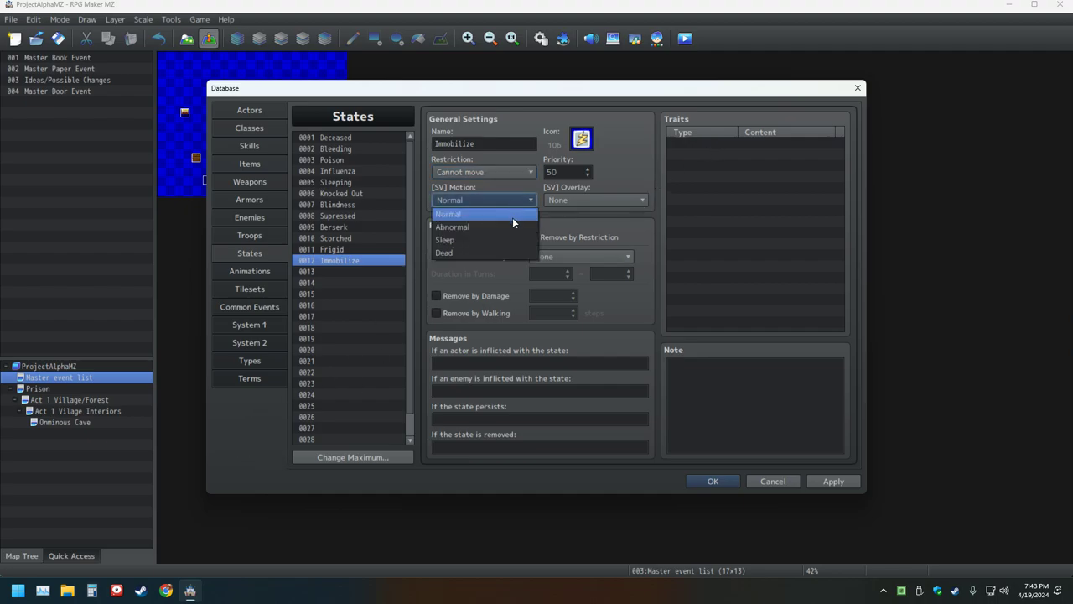
pyautogui.click(450, 252)
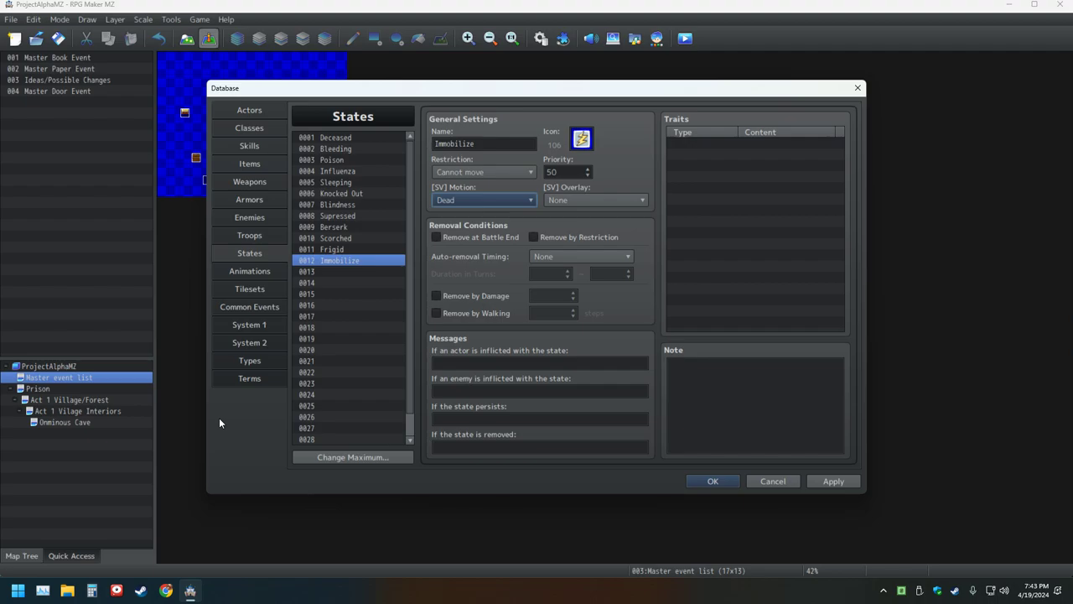
pyautogui.click(336, 139)
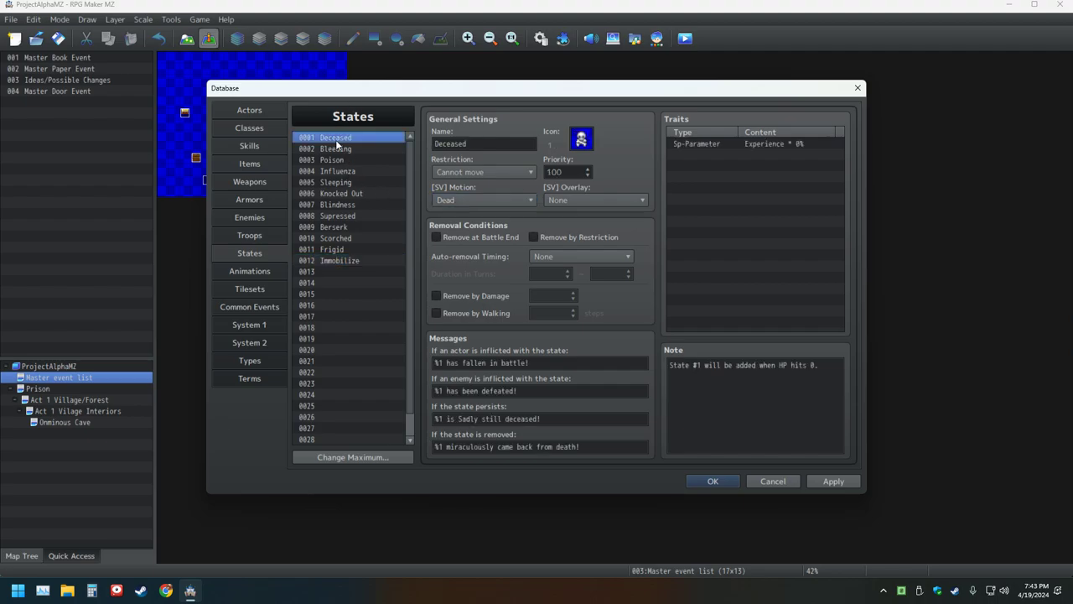
pyautogui.click(352, 262)
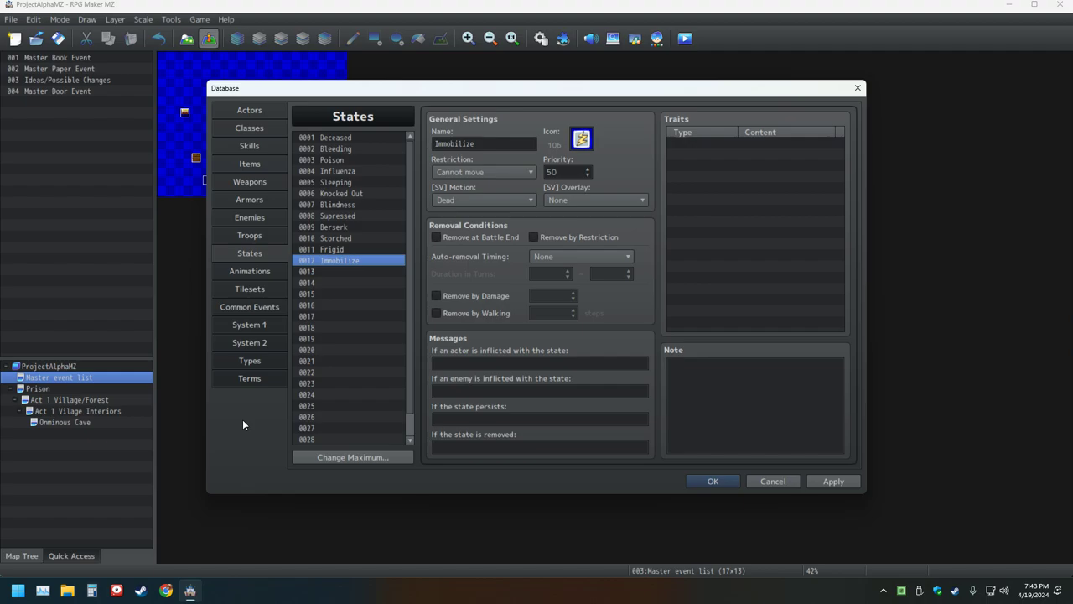
# Step: Start a new Immobilize trait and browse the Param tab's Sp-Parameter and basic parameter options
pyautogui.doubleClick(723, 146)
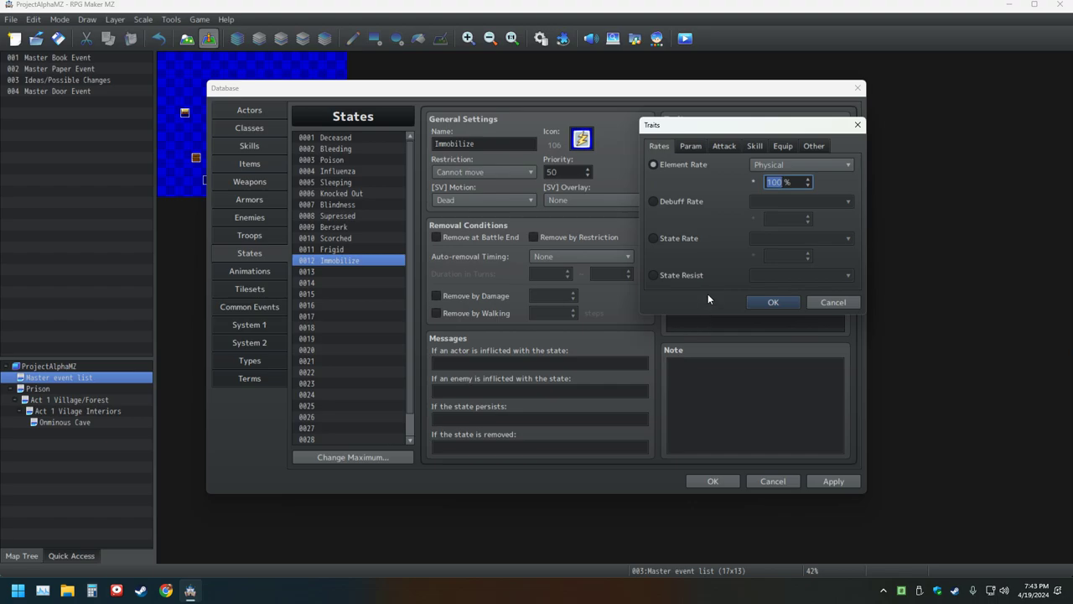
pyautogui.click(724, 147)
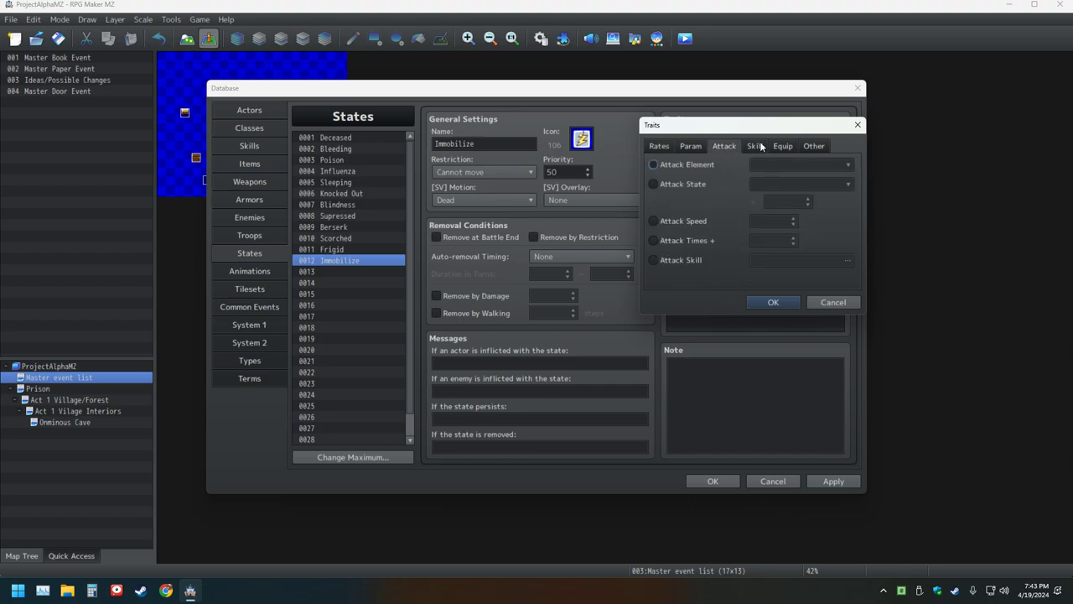
pyautogui.click(805, 147)
pyautogui.click(692, 148)
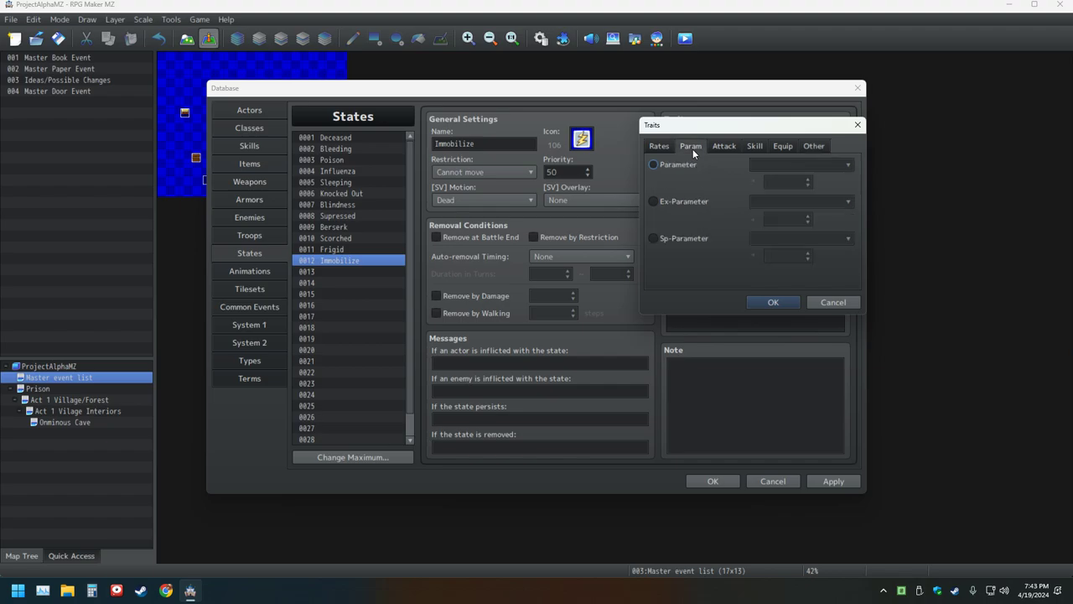
pyautogui.click(671, 201)
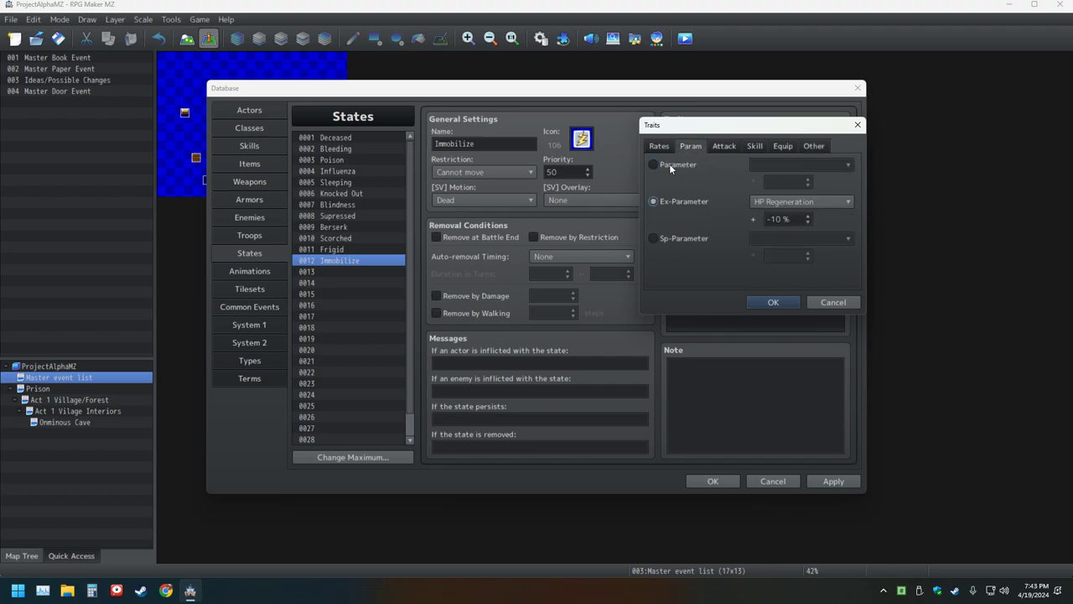
pyautogui.click(698, 240)
pyautogui.click(843, 241)
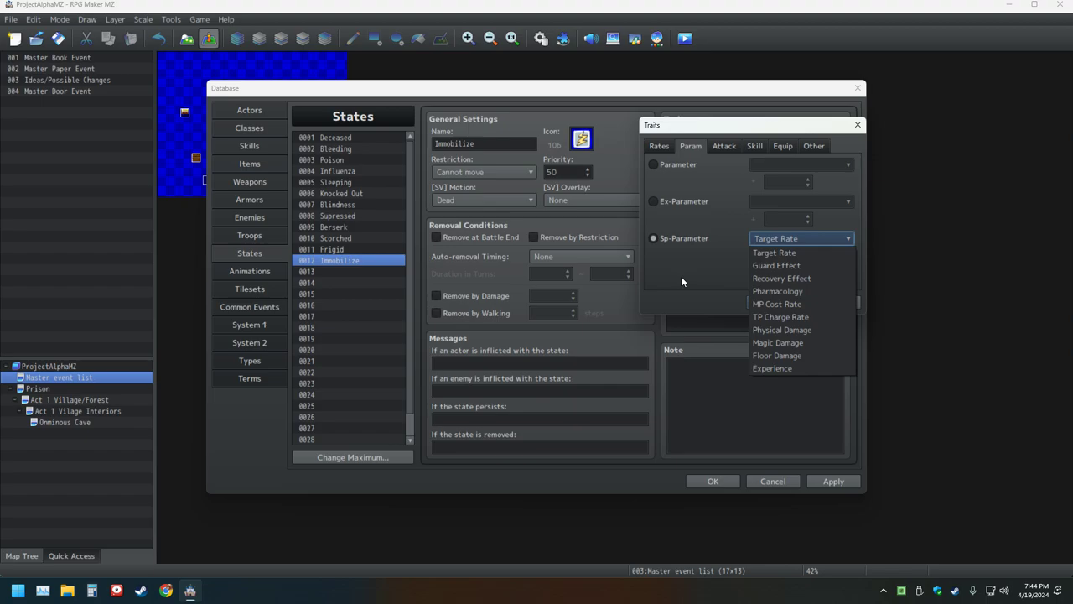
pyautogui.click(681, 173)
pyautogui.click(683, 170)
pyautogui.click(844, 166)
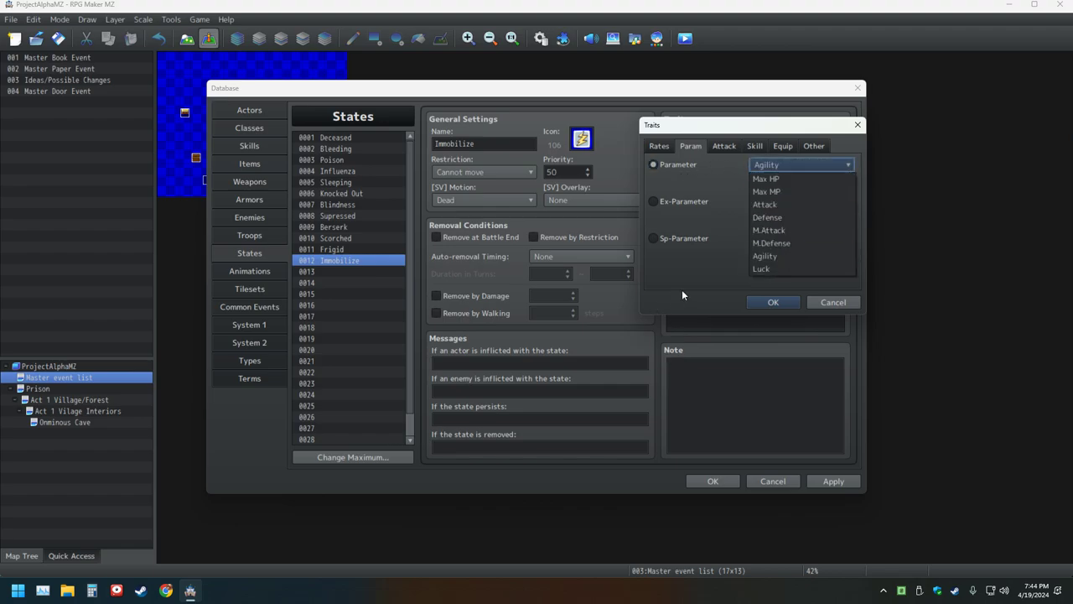
pyautogui.click(682, 195)
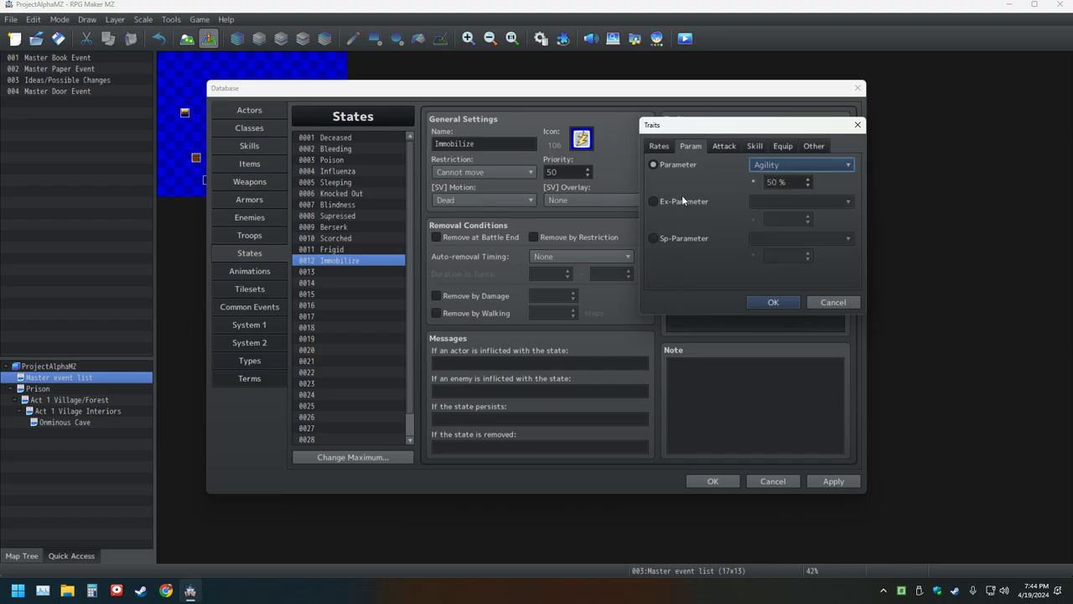
# Step: Set the trait to Ex-Parameter Evasion Rate with a value of - 25%
pyautogui.click(682, 202)
pyautogui.click(800, 201)
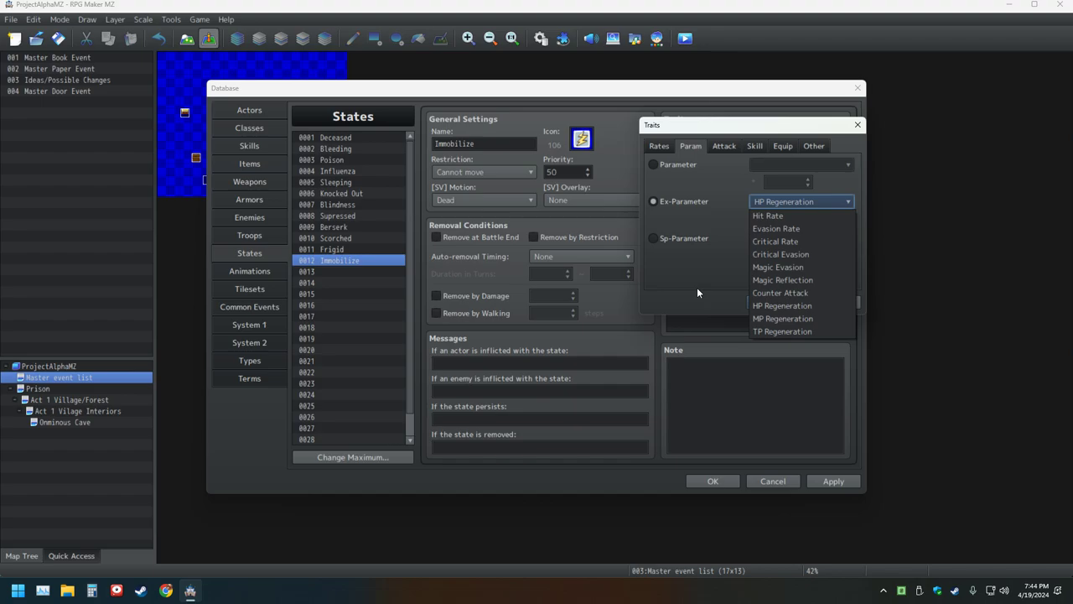
pyautogui.click(776, 228)
pyautogui.doubleClick(788, 220)
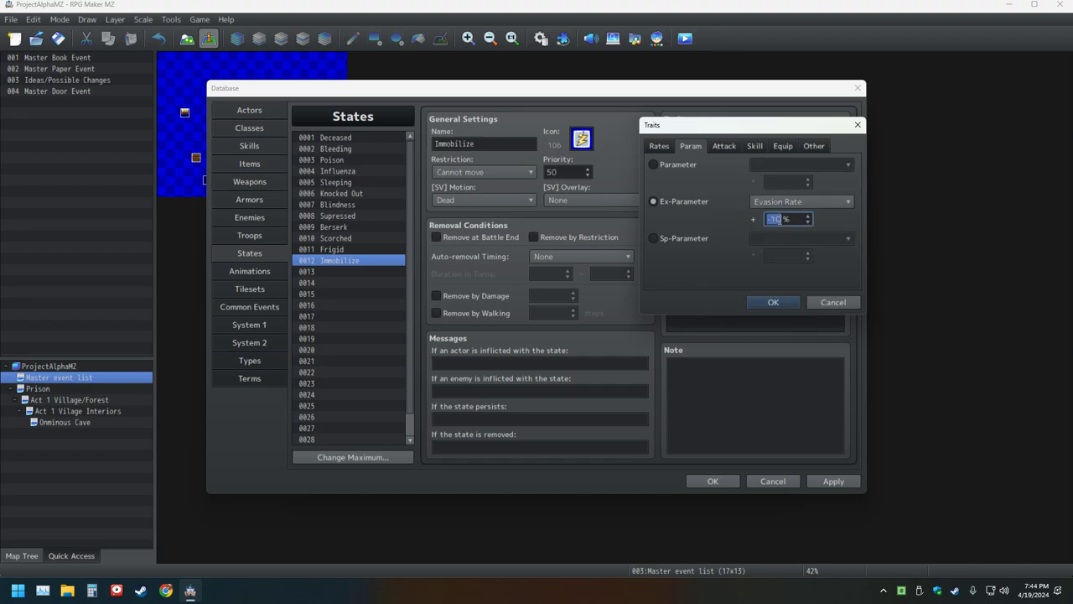
pyautogui.write('25')
pyautogui.press('Return')
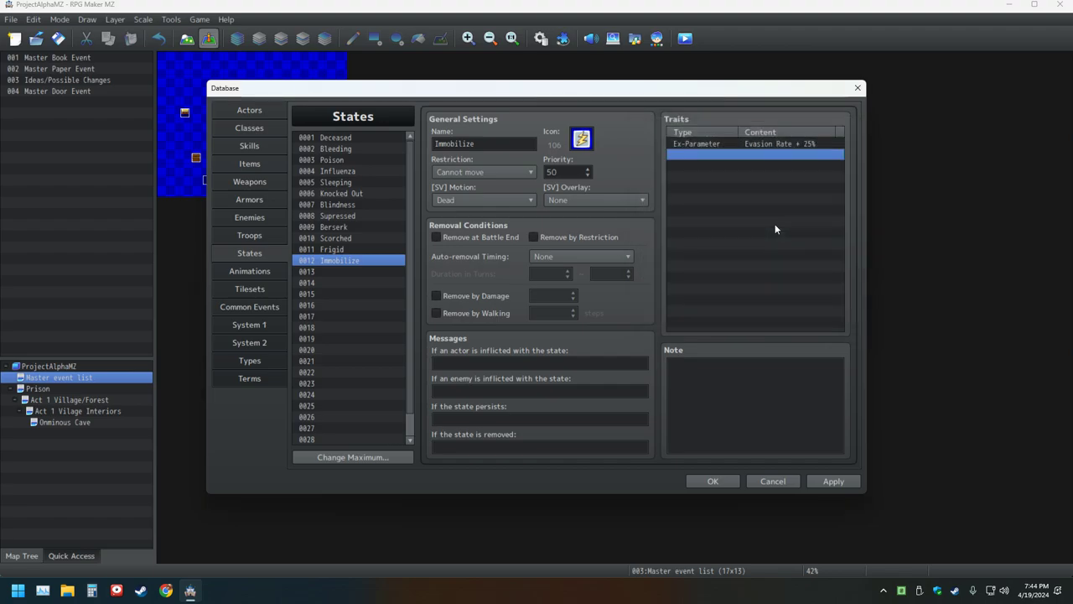
pyautogui.doubleClick(740, 153)
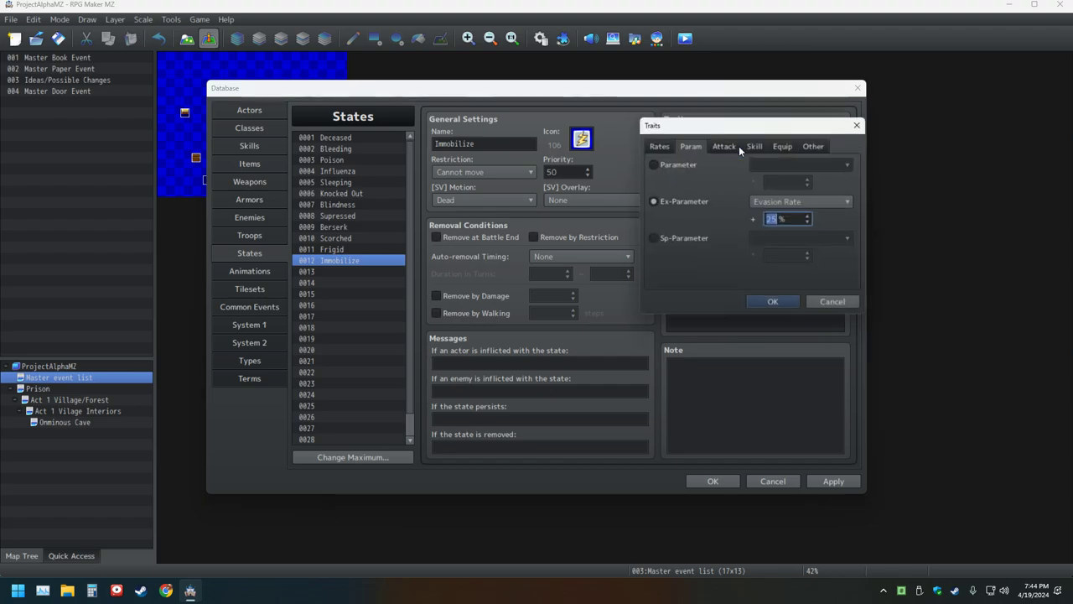
pyautogui.write('- 25')
pyautogui.press('Return')
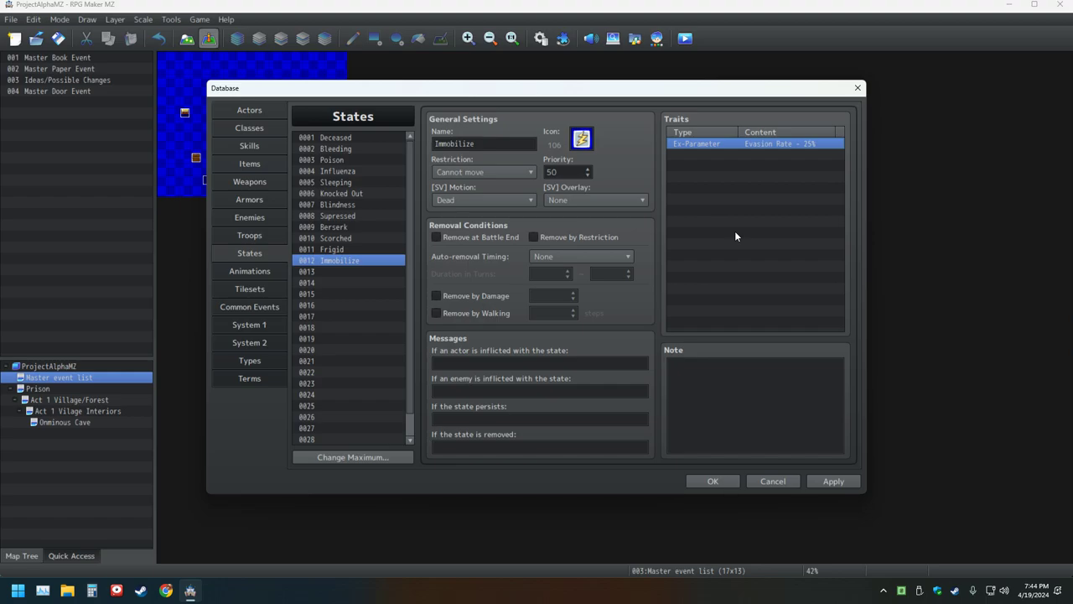
# Step: Review the traits of the Scorched and Frigid states, returning to Scorched
pyautogui.click(339, 239)
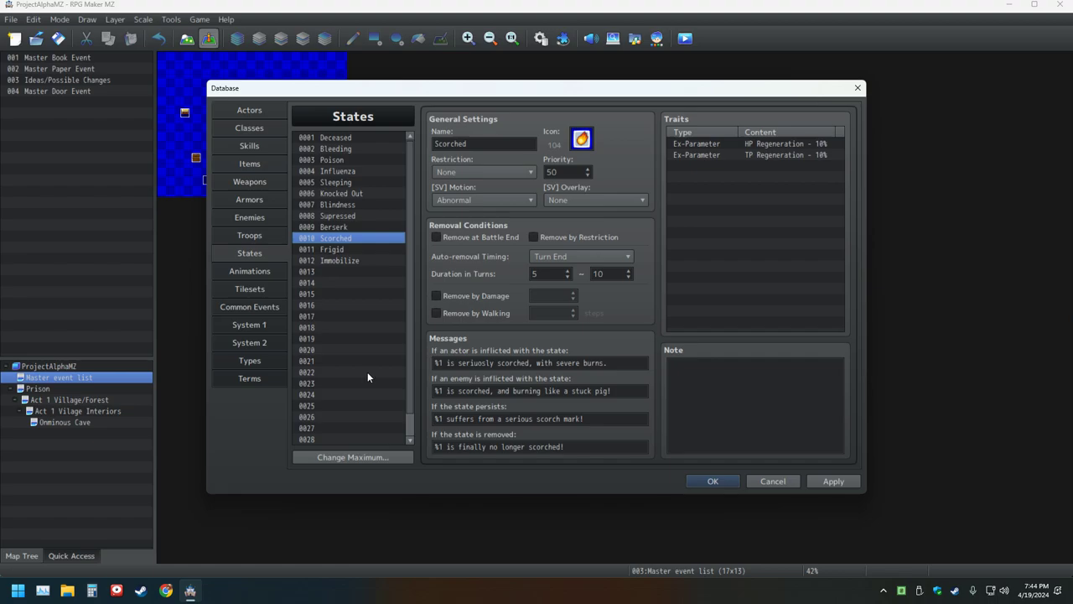
pyautogui.click(338, 249)
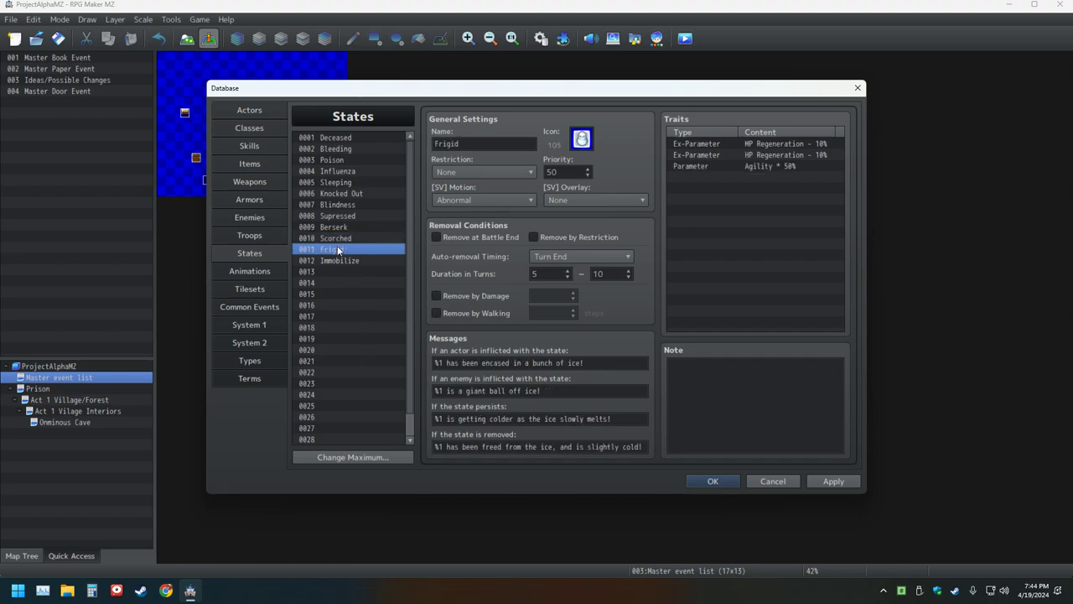
pyautogui.click(336, 239)
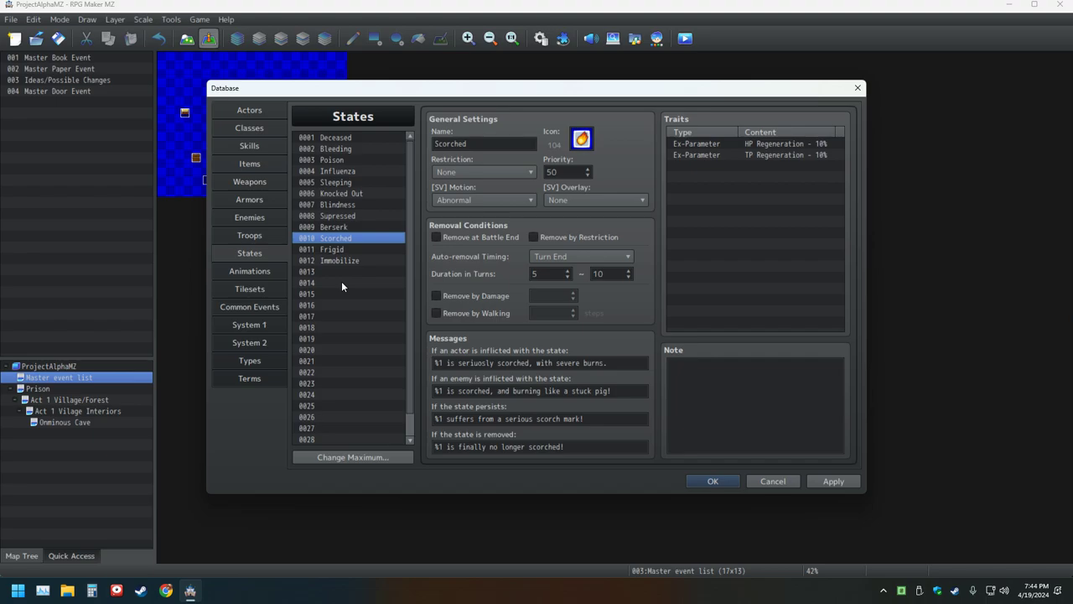
# Step: Start a Wind Element Rate trait on Scorched with rate 50, then discard it
pyautogui.doubleClick(725, 164)
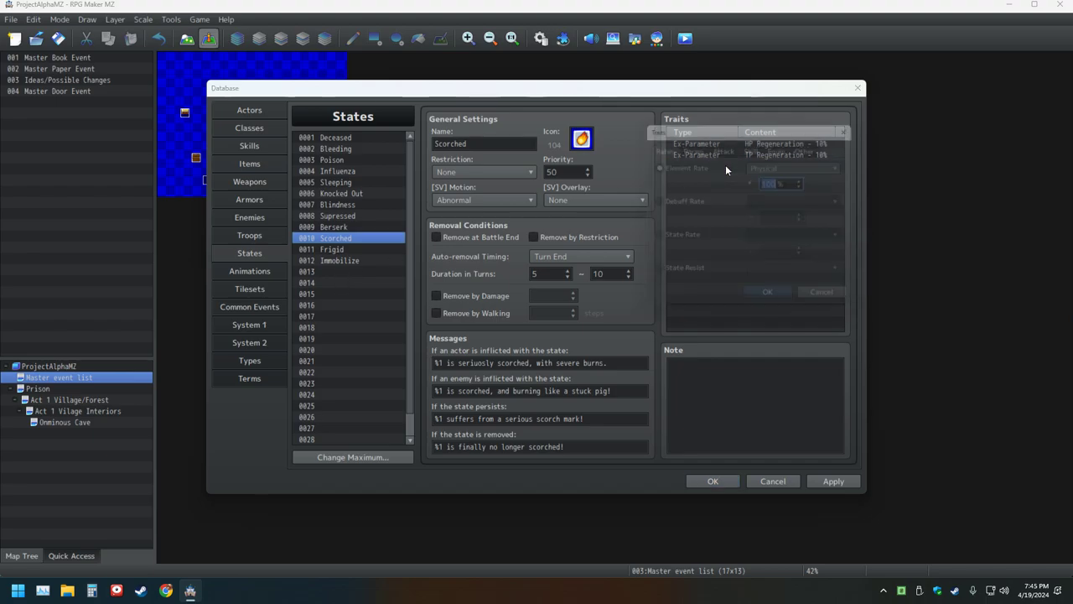
pyautogui.click(809, 167)
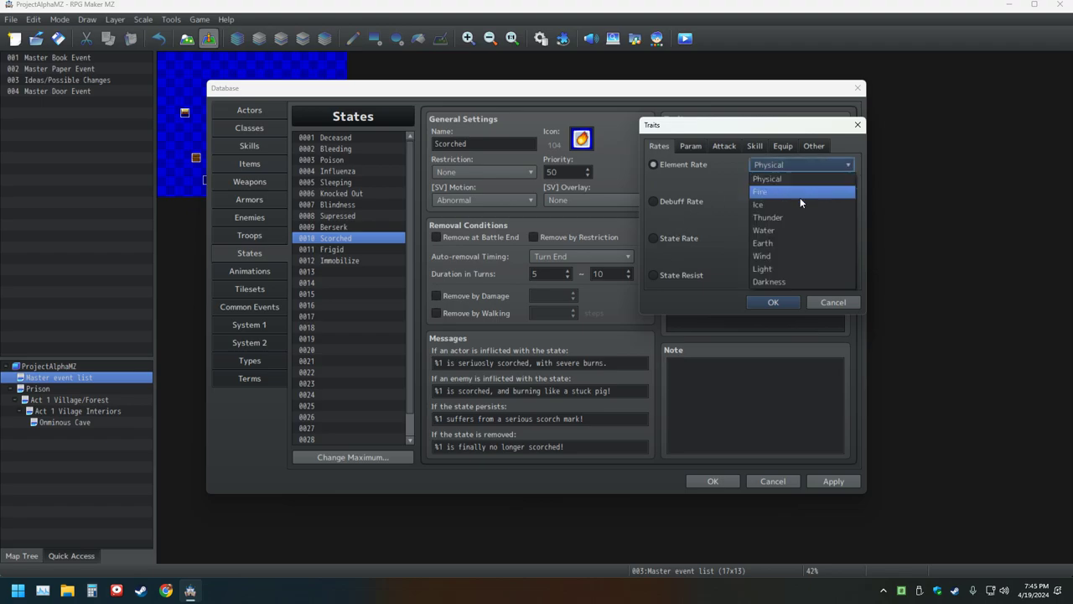
pyautogui.click(781, 257)
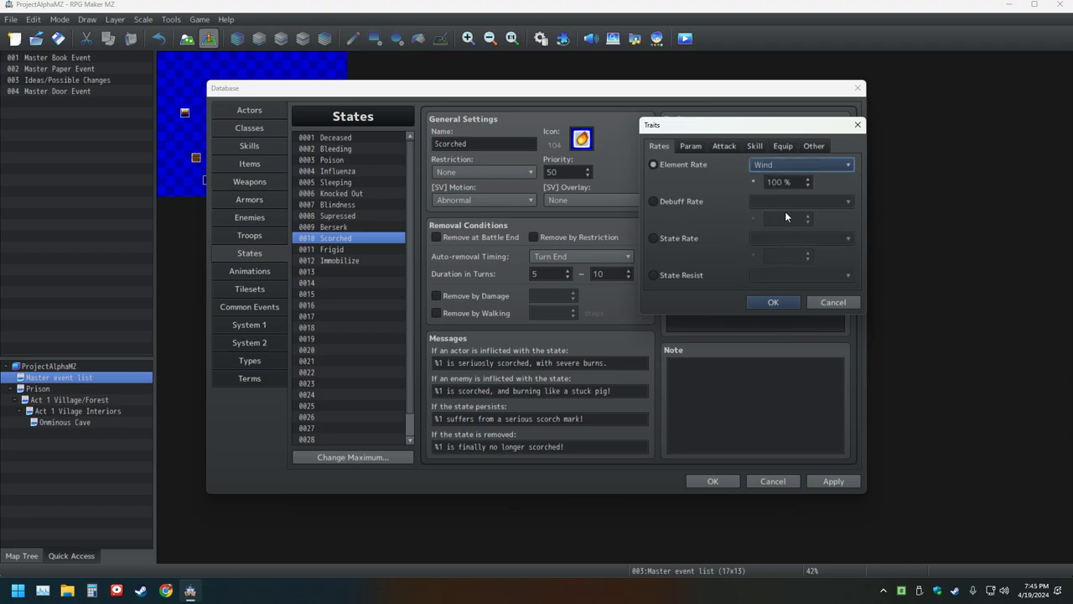
pyautogui.doubleClick(781, 187)
pyautogui.write('50')
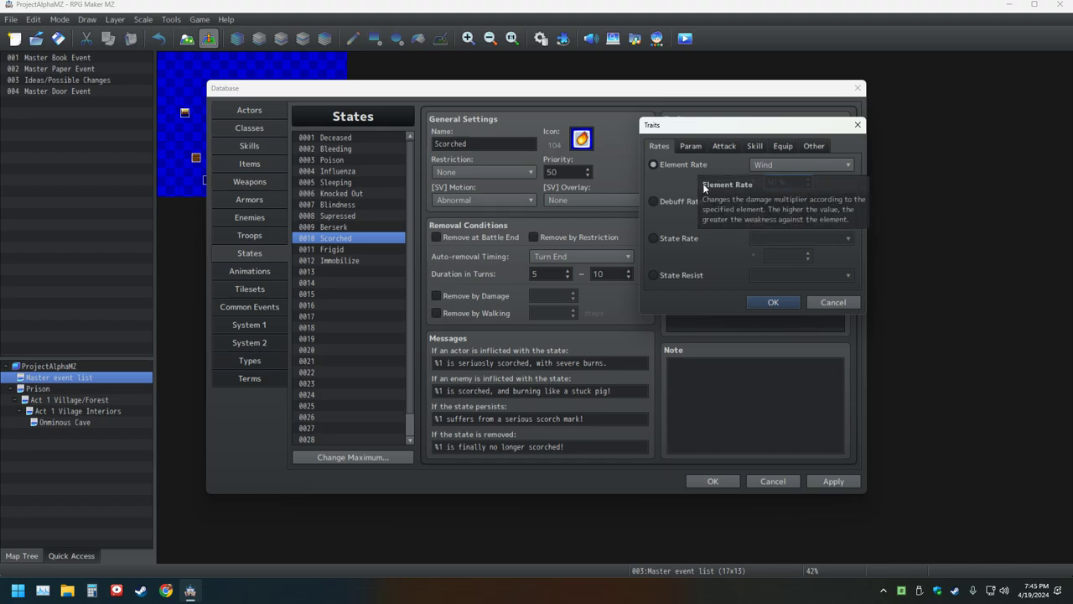
pyautogui.click(845, 301)
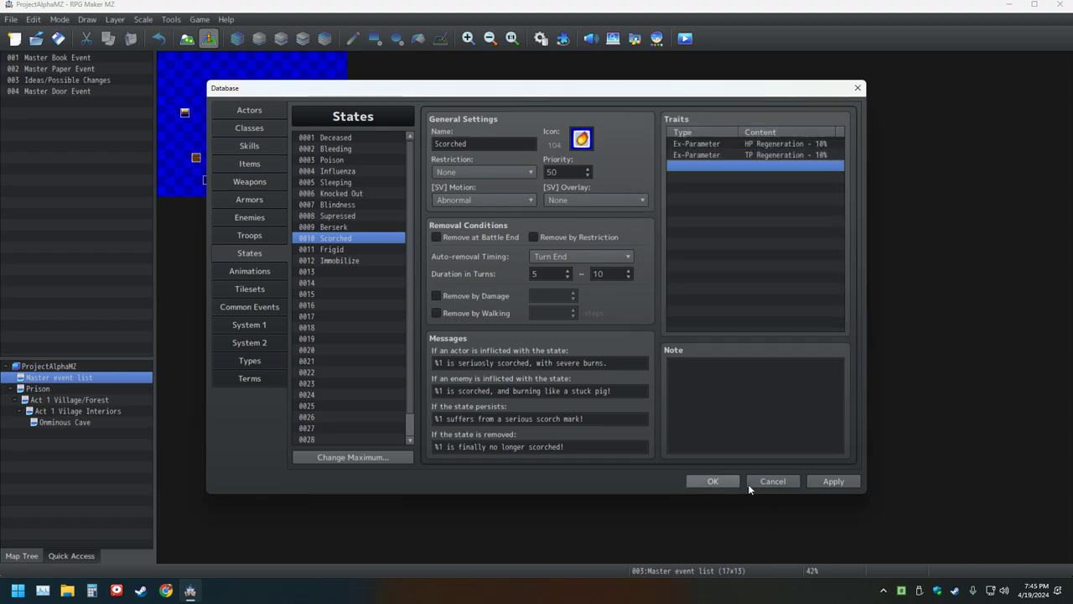
# Step: Apply and save the Database changes, close it, and bring up the Help options
pyautogui.click(817, 479)
pyautogui.click(688, 483)
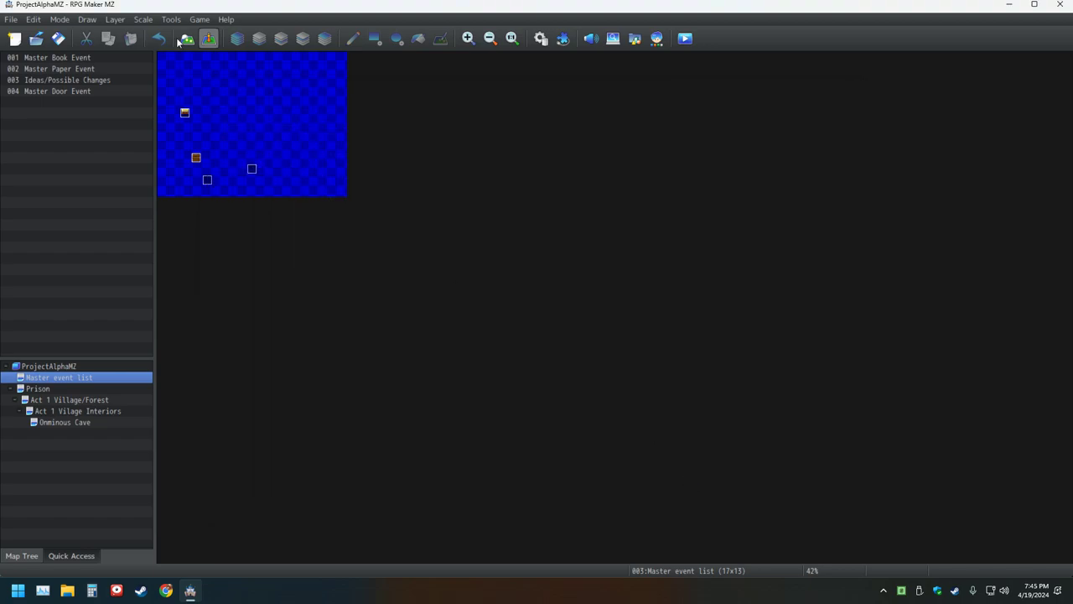
pyautogui.click(224, 20)
# Step: Search the RPG Maker MZ help for 'element'
pyautogui.click(235, 35)
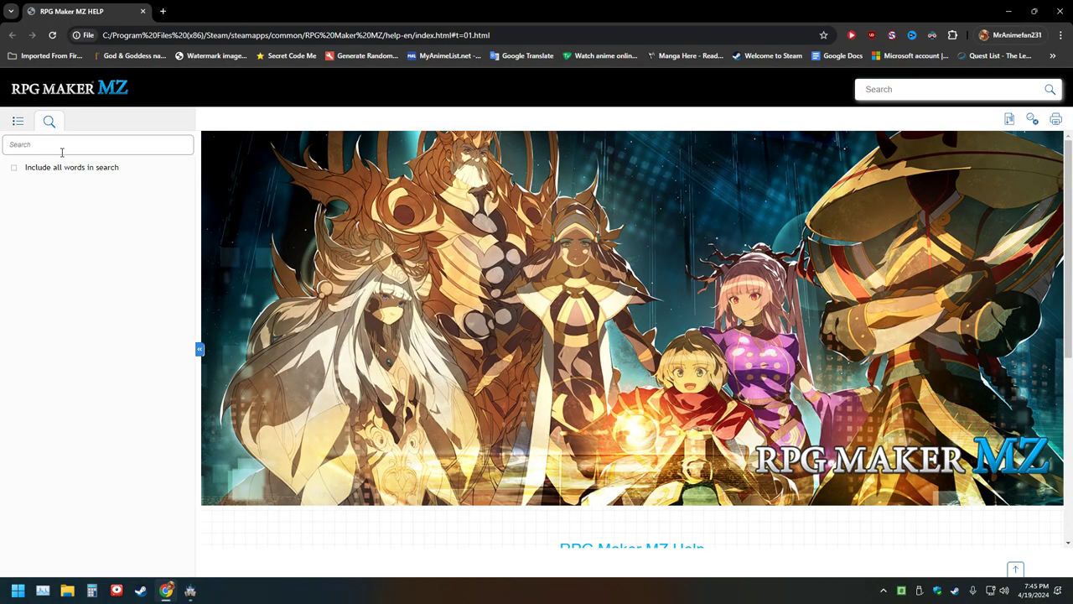
pyautogui.write('ele')
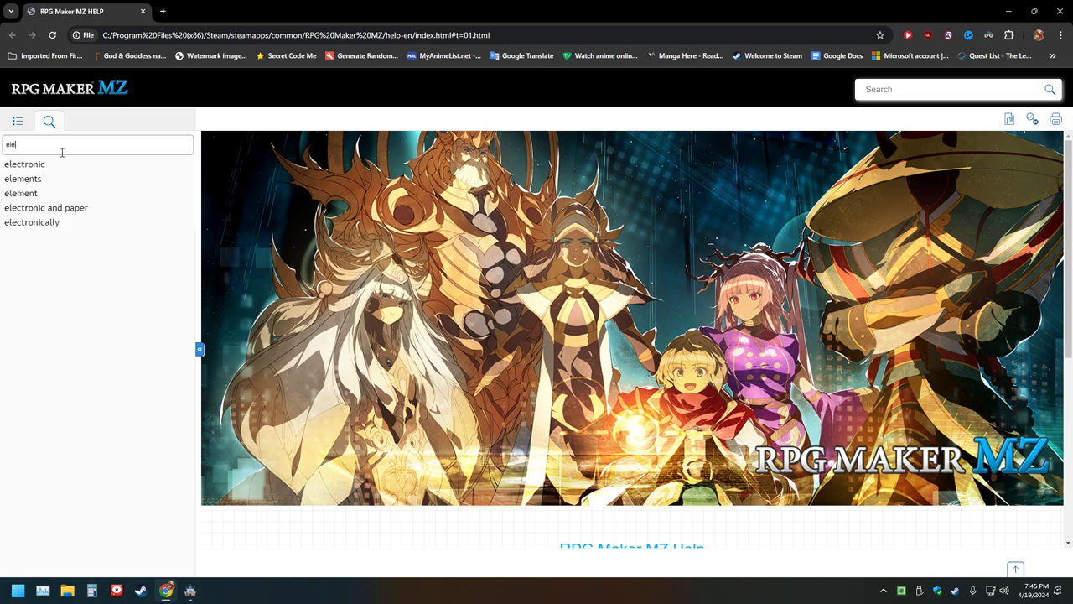
pyautogui.press('Down')
pyautogui.press('Down')
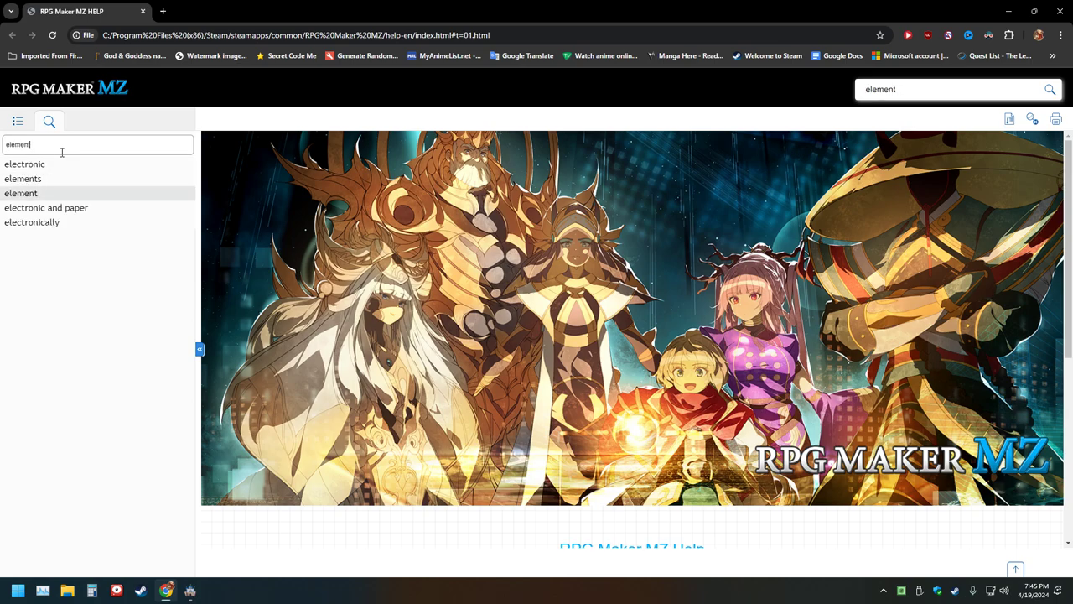
pyautogui.press('Return')
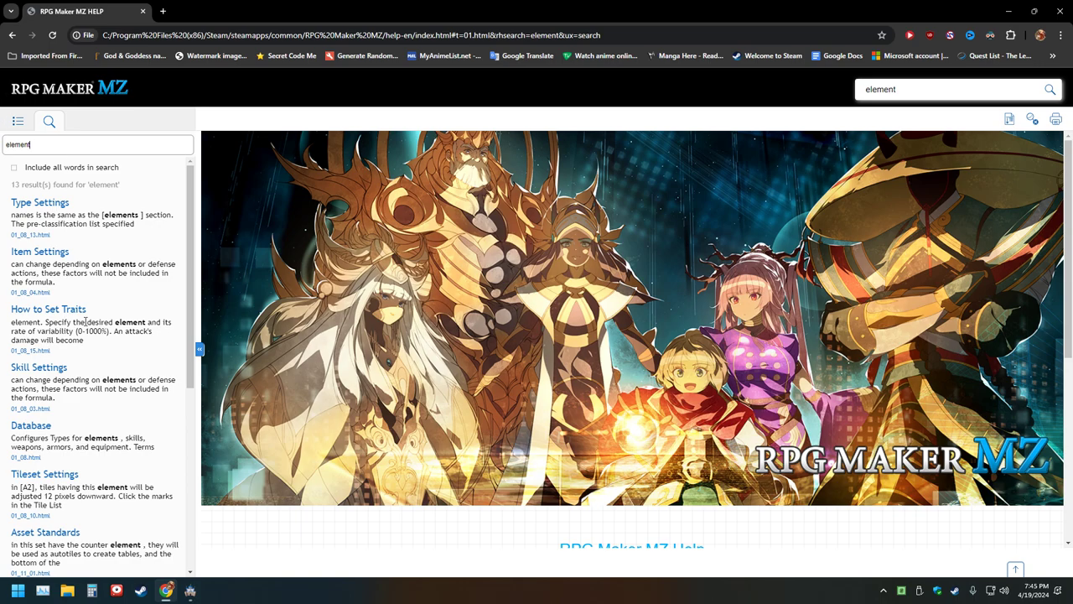
# Step: Open the 'How to Set Traits' result and read through its trait descriptions
pyautogui.click(66, 317)
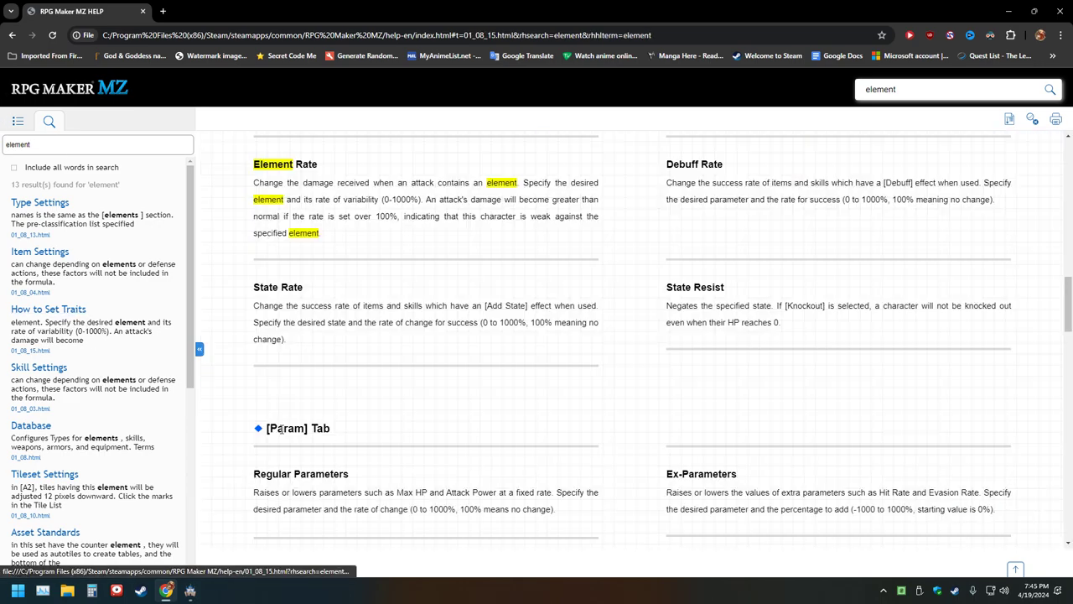
pyautogui.scroll(-5, 259, 439)
pyautogui.scroll(4, 233, 430)
pyautogui.scroll(-4, 233, 430)
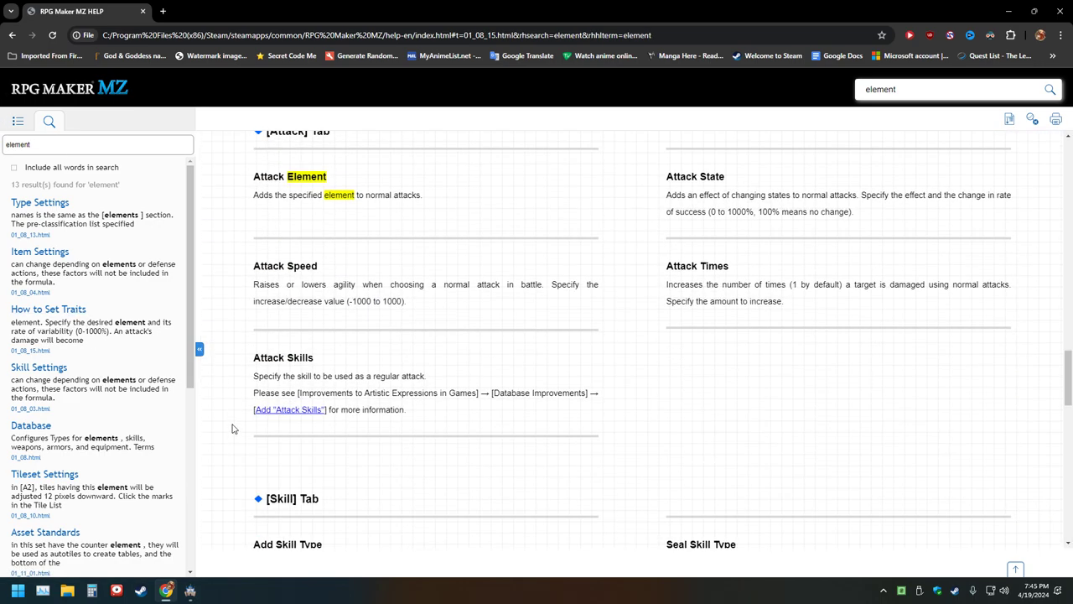
pyautogui.scroll(-9, 233, 430)
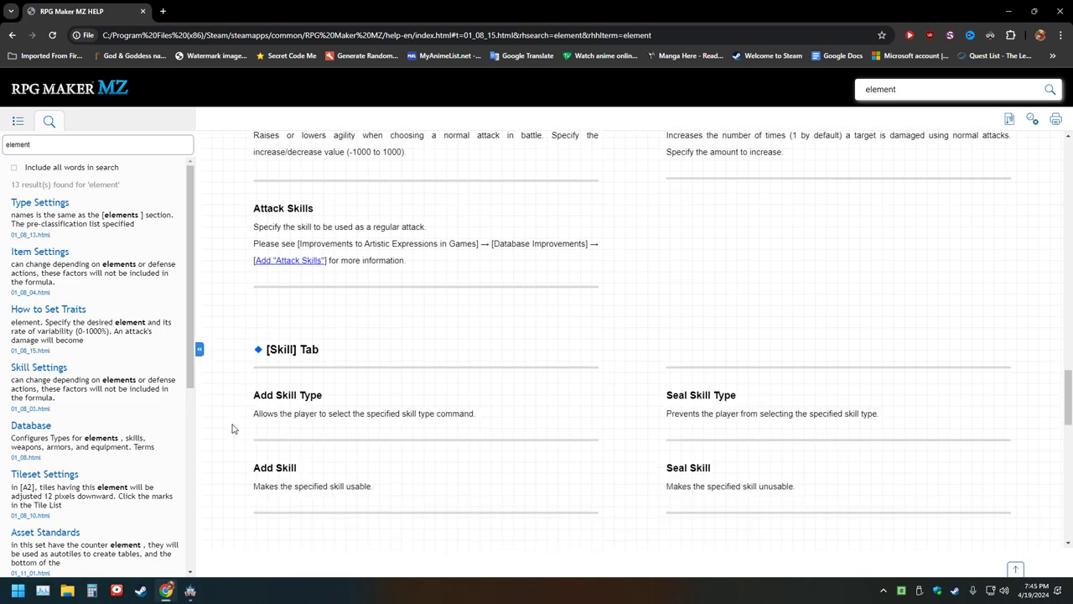
pyautogui.scroll(-2, 233, 430)
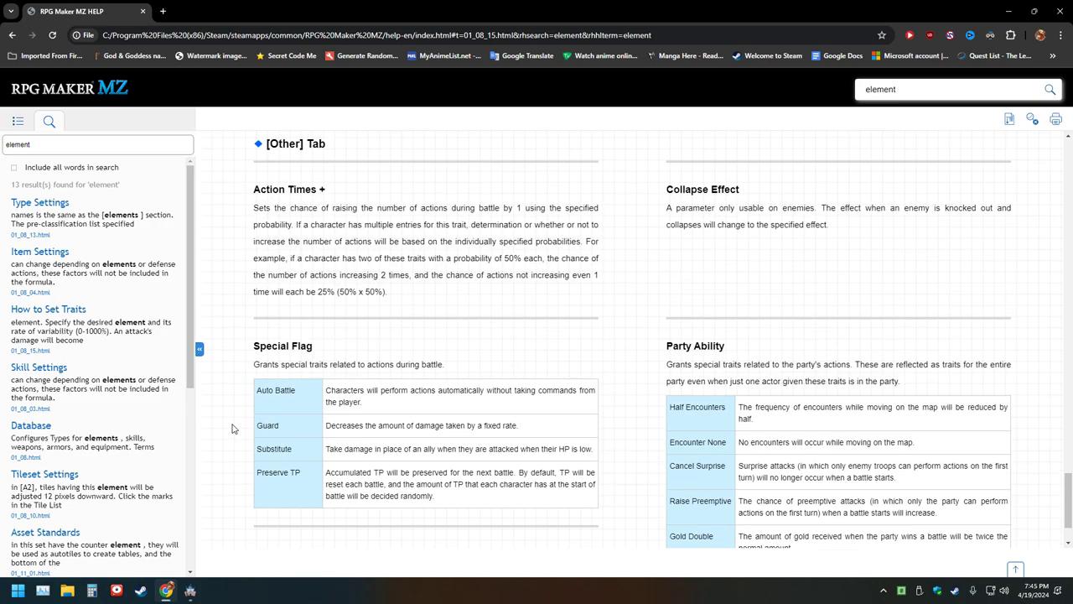
pyautogui.scroll(12, 233, 430)
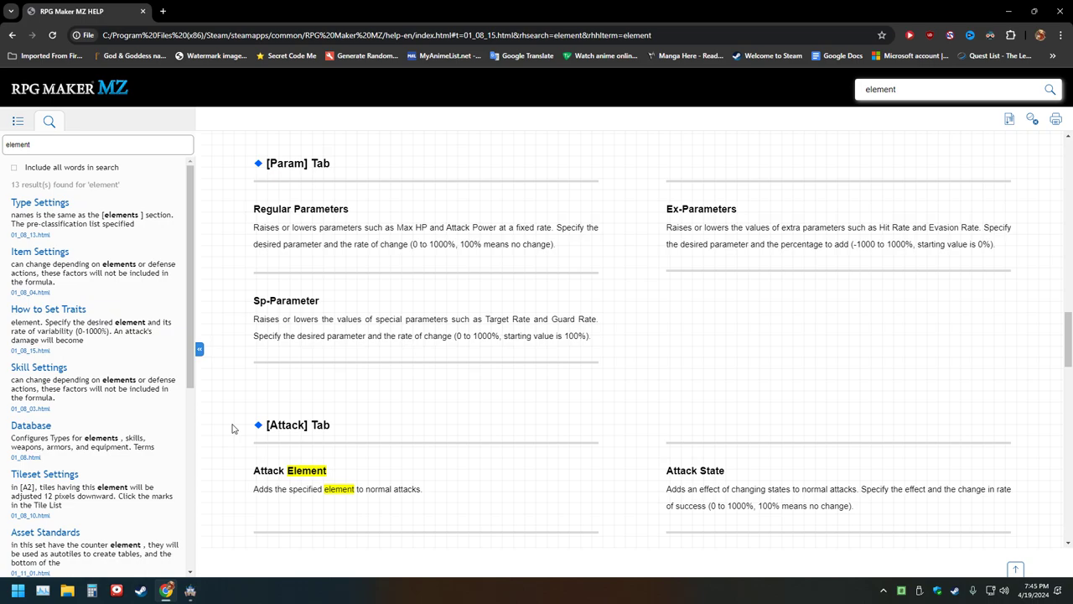
# Step: Reopen the Database on Scorched and start a new trait at Element Rate Physical 100%
pyautogui.click(191, 590)
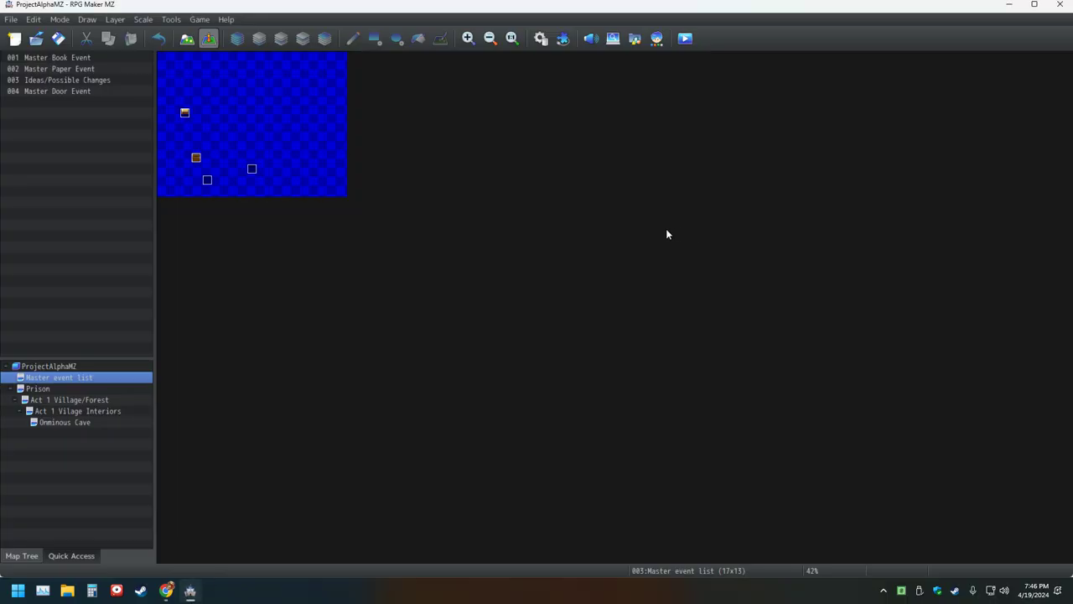
pyautogui.click(539, 38)
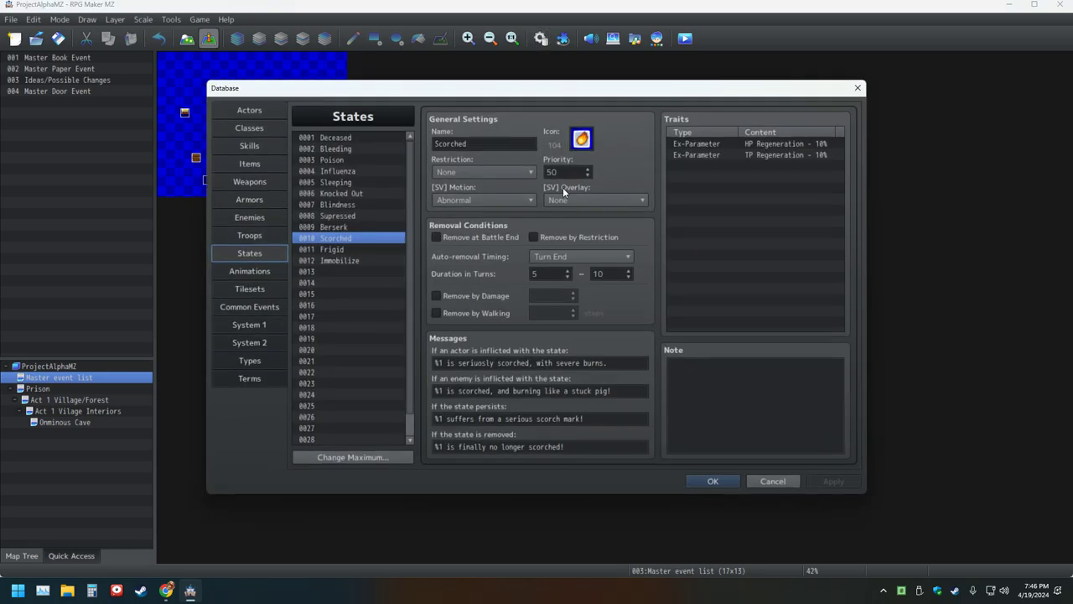
pyautogui.doubleClick(685, 165)
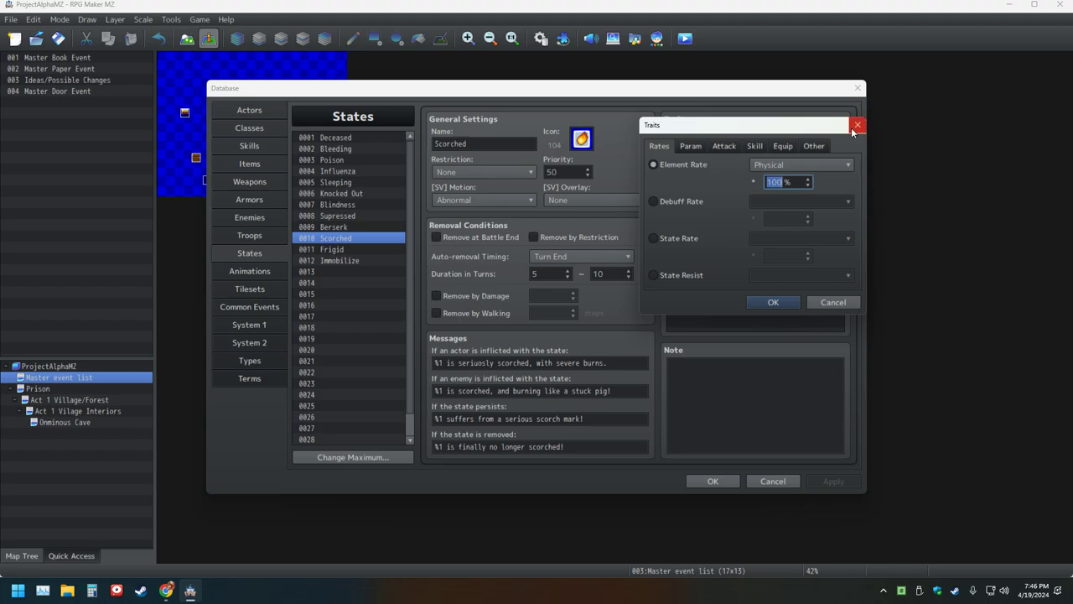
# Step: Scroll the How to Set Traits help page to the Element Rate entry under Contents of Each Trait
pyautogui.click(172, 591)
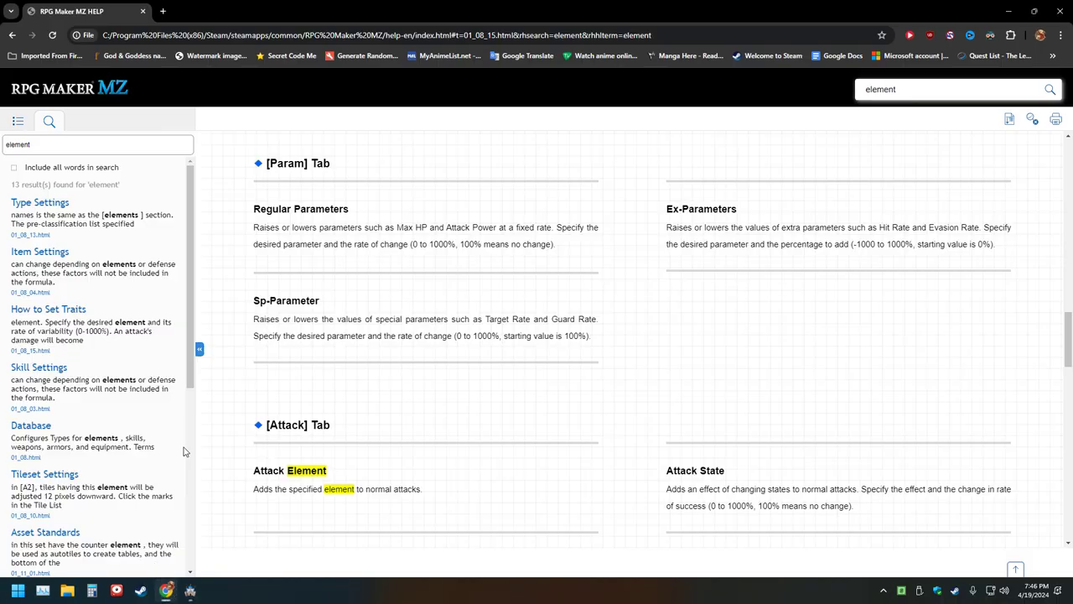
pyautogui.scroll(2, 211, 432)
pyautogui.scroll(10, 211, 433)
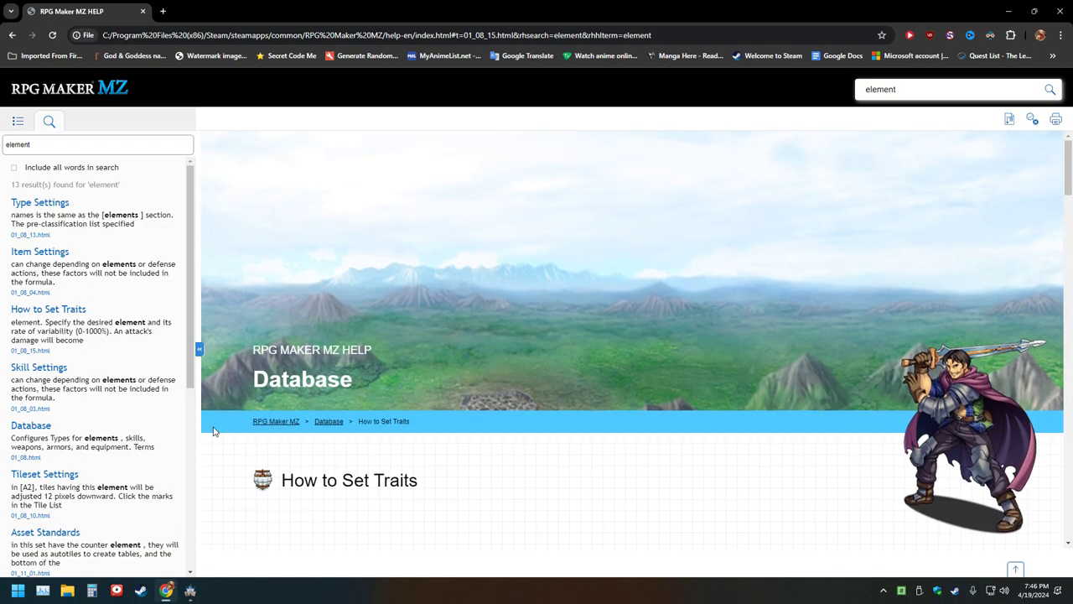
pyautogui.scroll(-5, 213, 432)
pyautogui.scroll(5, 213, 433)
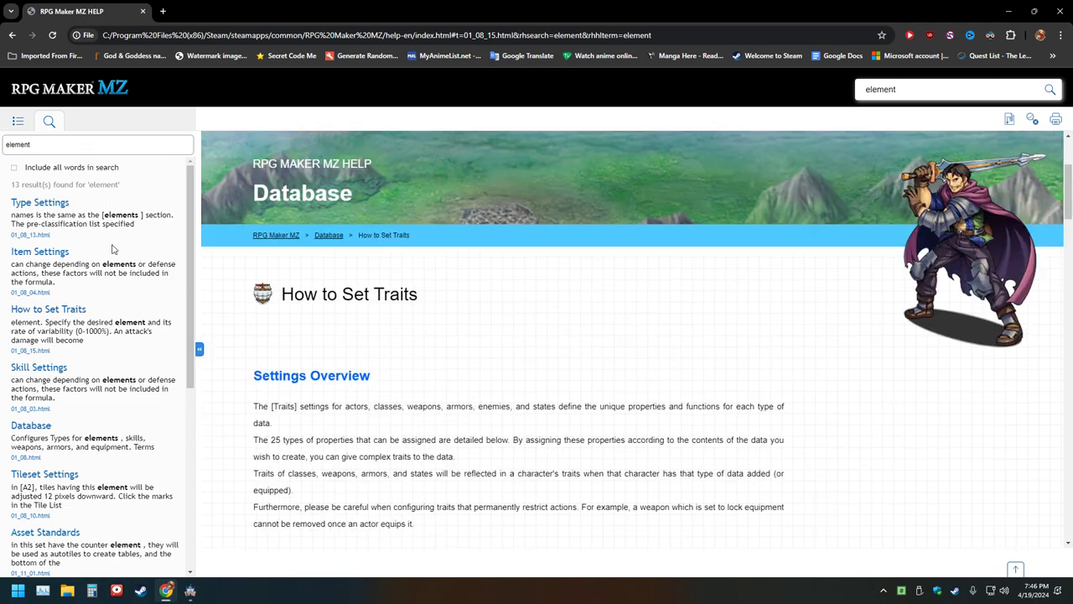
pyautogui.scroll(-2, 223, 358)
pyautogui.scroll(-8, 223, 358)
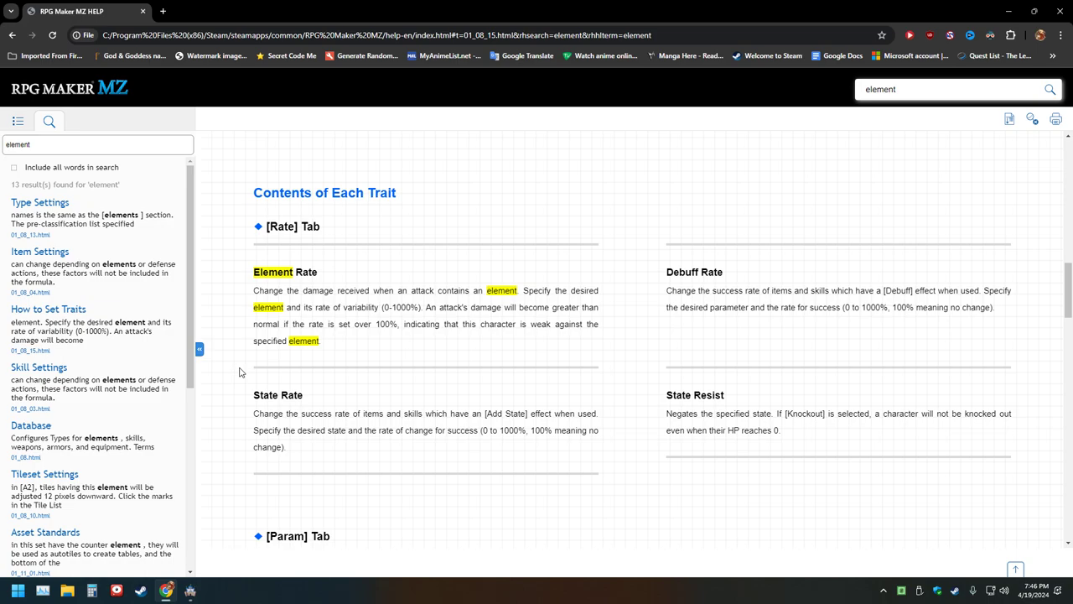
# Step: Add an Element Rate trait to Scorched for Wind at 150%
pyautogui.hotkey('alt', 'Tab')
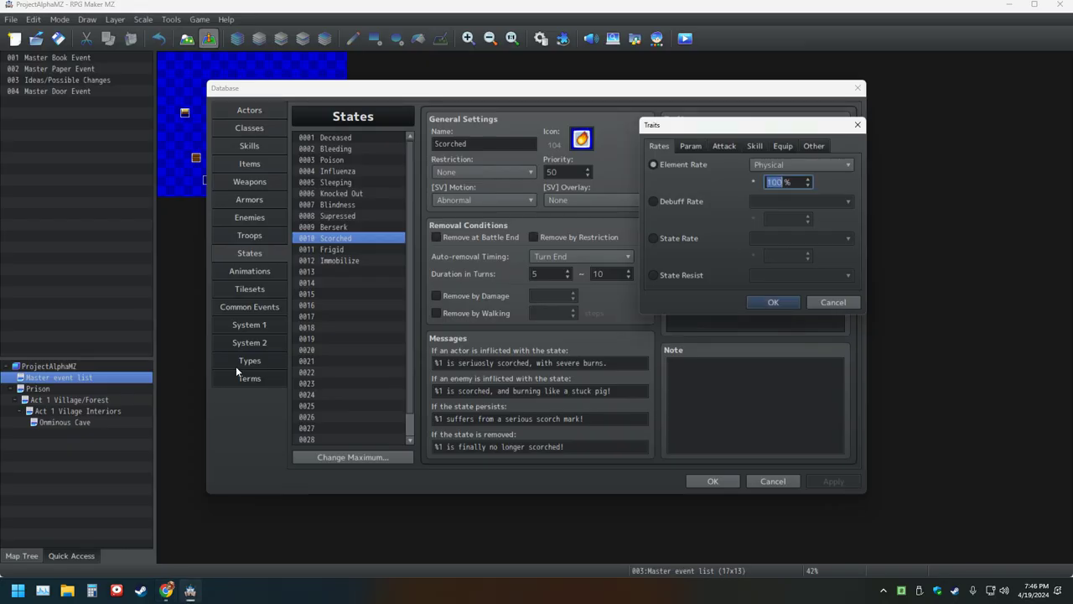
pyautogui.press('Right')
pyautogui.press('BackSpace')
pyautogui.press('BackSpace')
pyautogui.write('50')
pyautogui.click(825, 163)
pyautogui.click(761, 255)
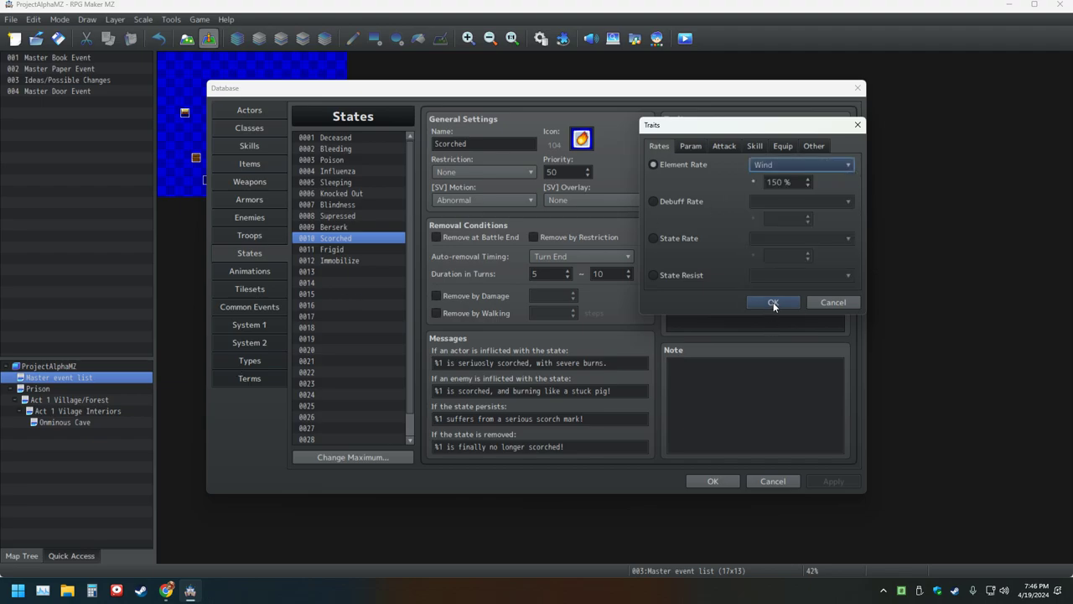
pyautogui.click(773, 303)
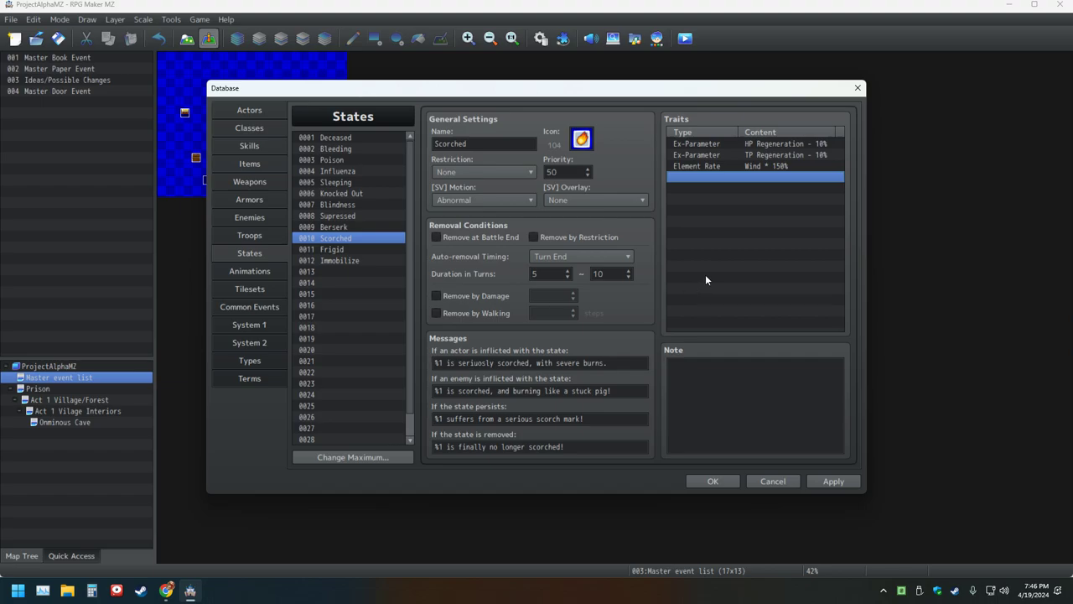
# Step: Change that trait's element from Wind to Water, keeping 150%
pyautogui.doubleClick(717, 165)
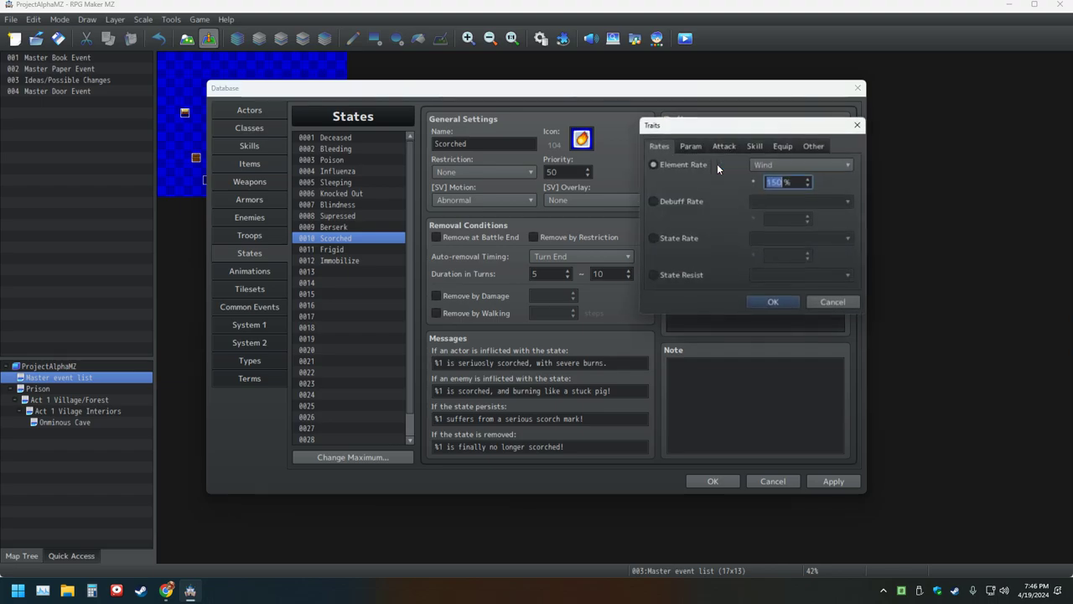
pyautogui.click(820, 166)
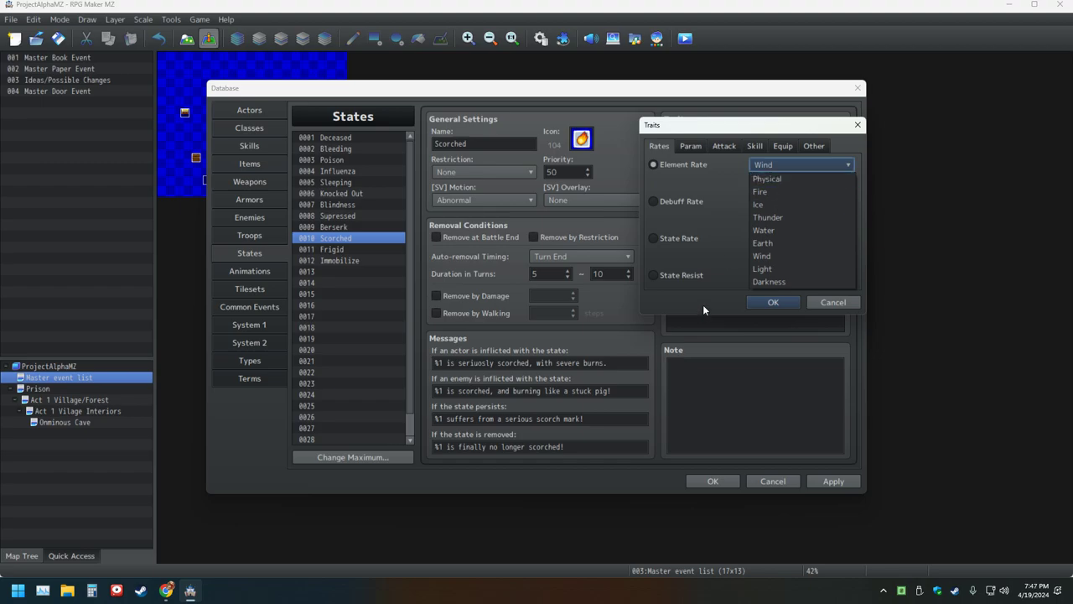
pyautogui.click(763, 230)
pyautogui.click(776, 302)
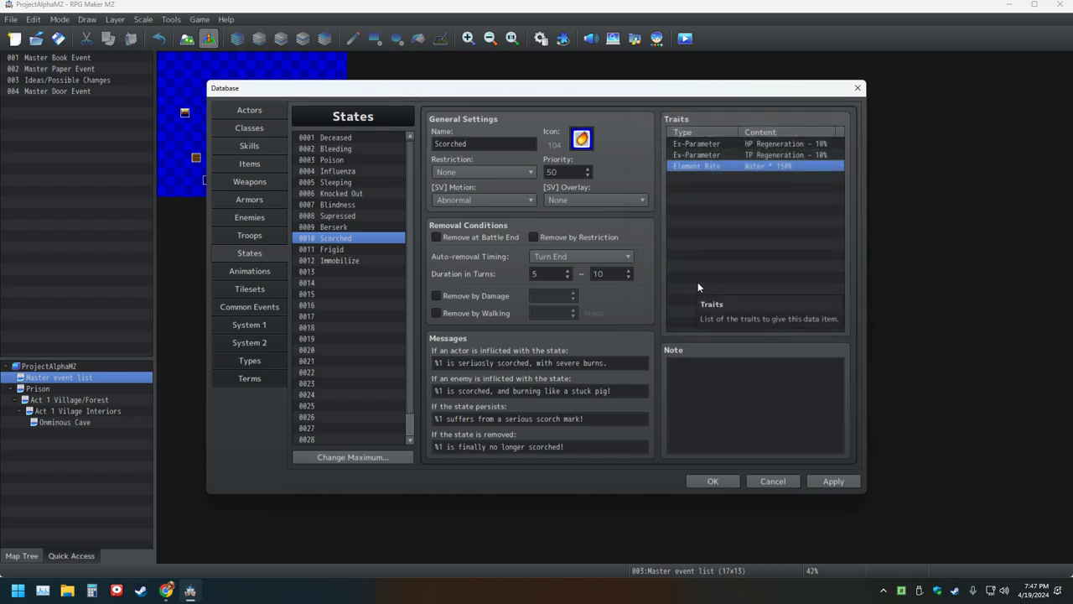
# Step: Add a second Element Rate trait to Scorched for Wind at 150%
pyautogui.doubleClick(707, 180)
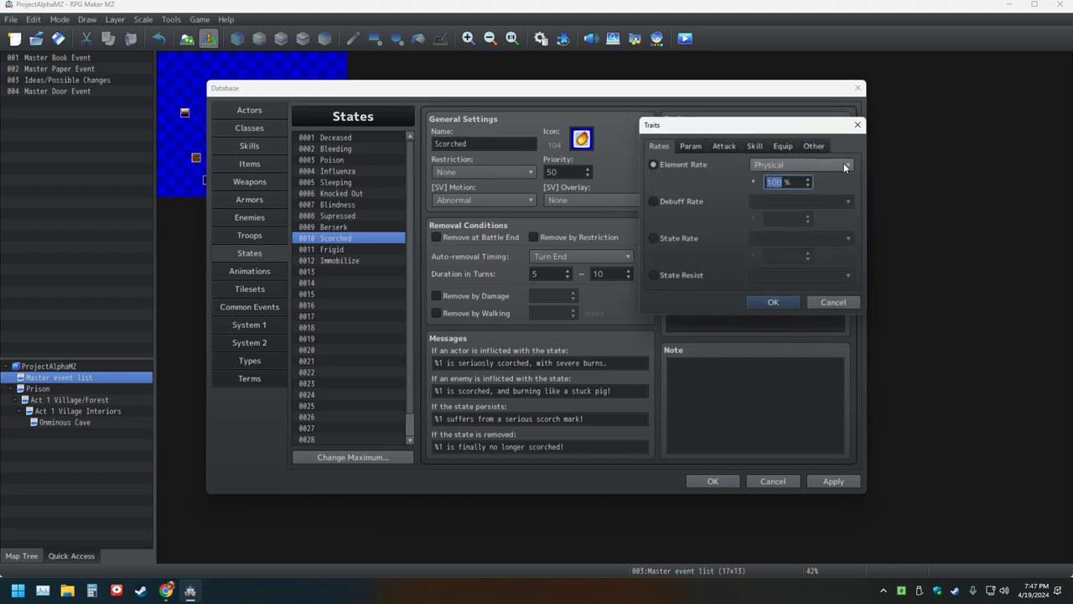
pyautogui.click(802, 164)
pyautogui.click(771, 255)
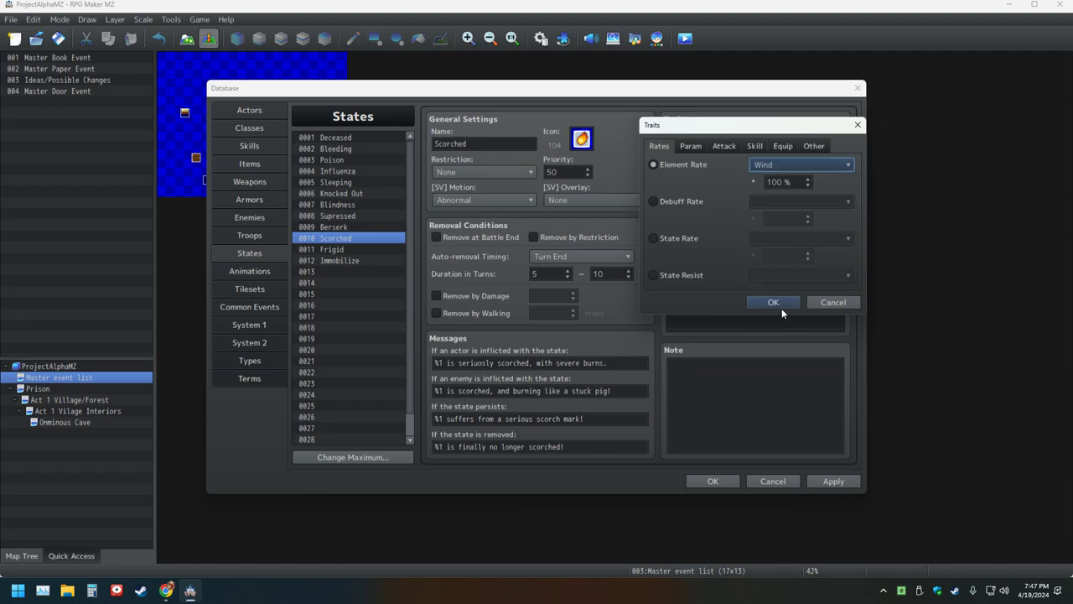
pyautogui.doubleClick(782, 182)
pyautogui.write('150')
pyautogui.press('Return')
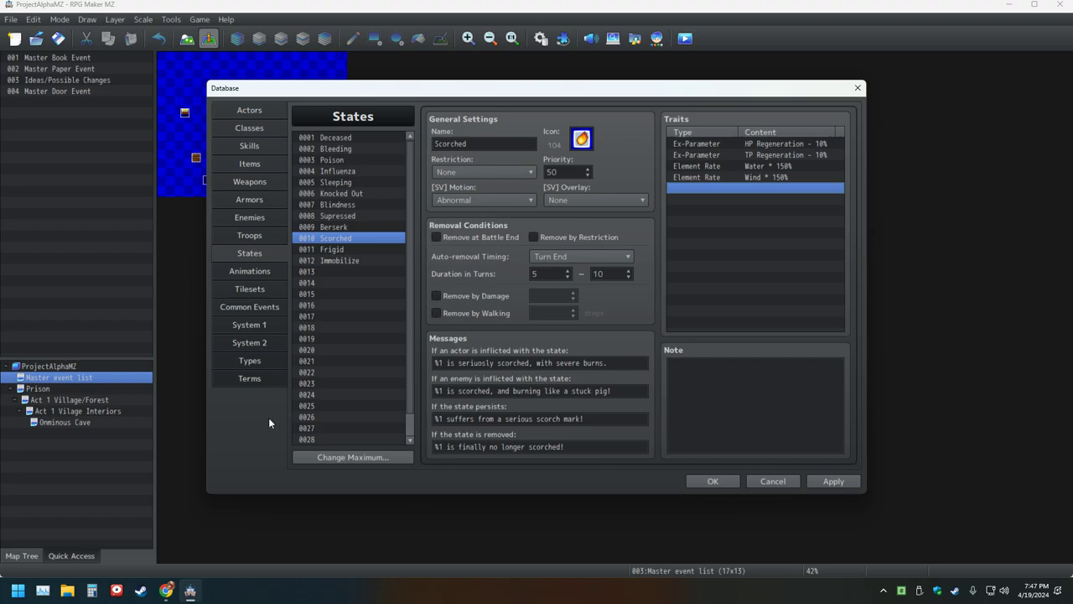
# Step: Start one more trait on Scorched and cancel it without adding anything
pyautogui.doubleClick(723, 192)
pyautogui.click(811, 165)
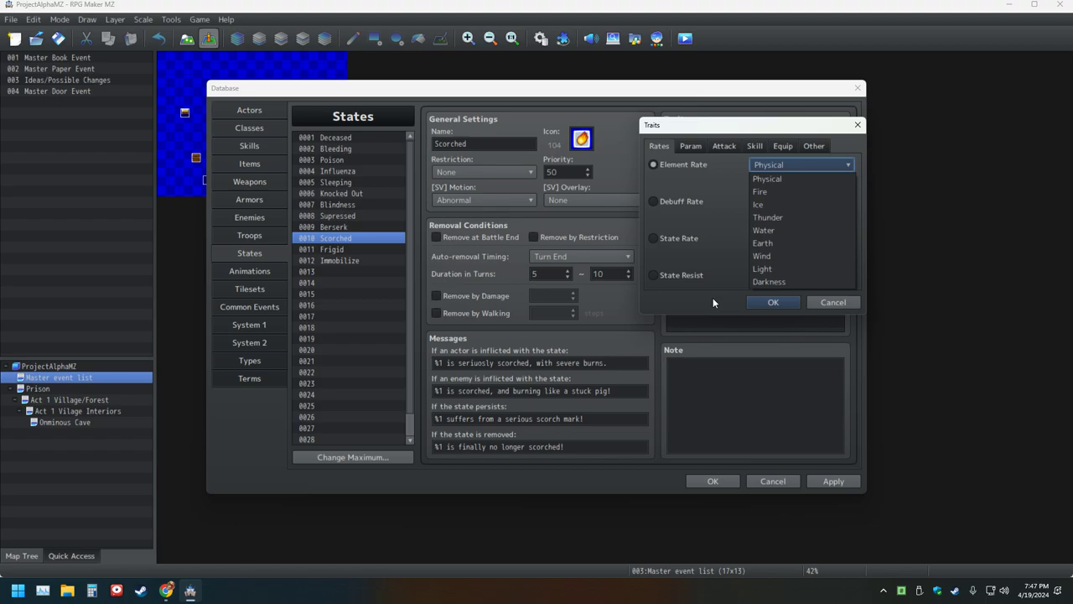
pyautogui.click(823, 302)
pyautogui.click(824, 302)
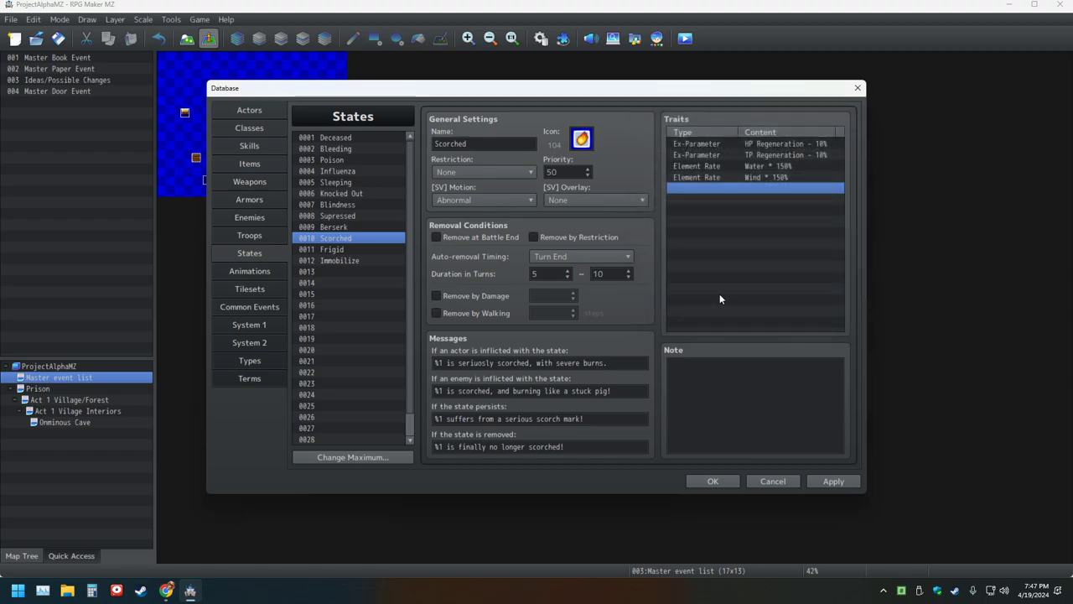
# Step: Give the Frigid state an Element Rate Physical trait at 150%
pyautogui.click(352, 249)
pyautogui.doubleClick(719, 175)
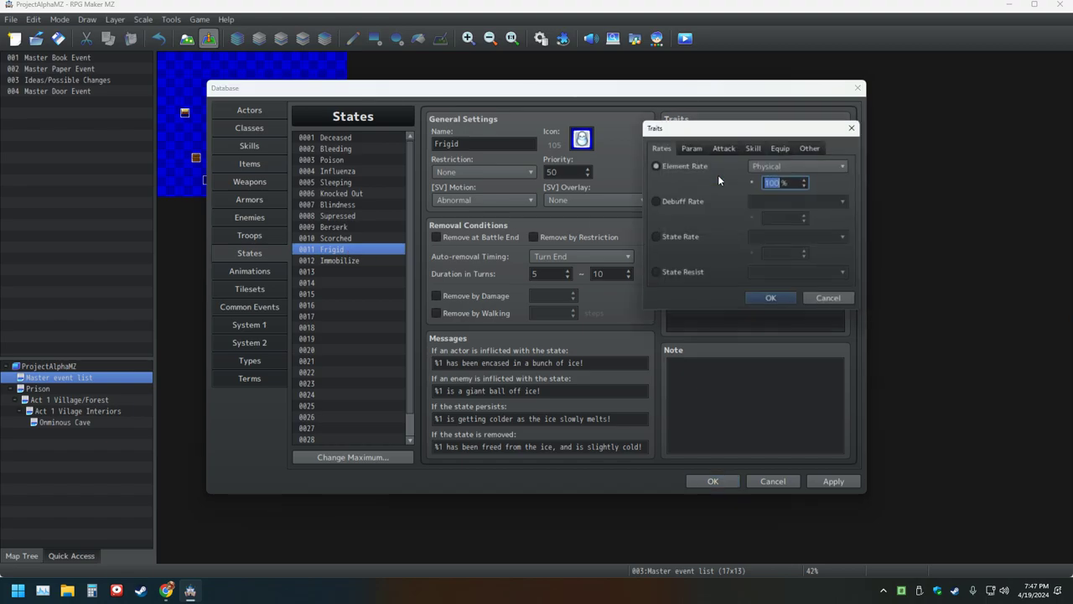
pyautogui.click(833, 165)
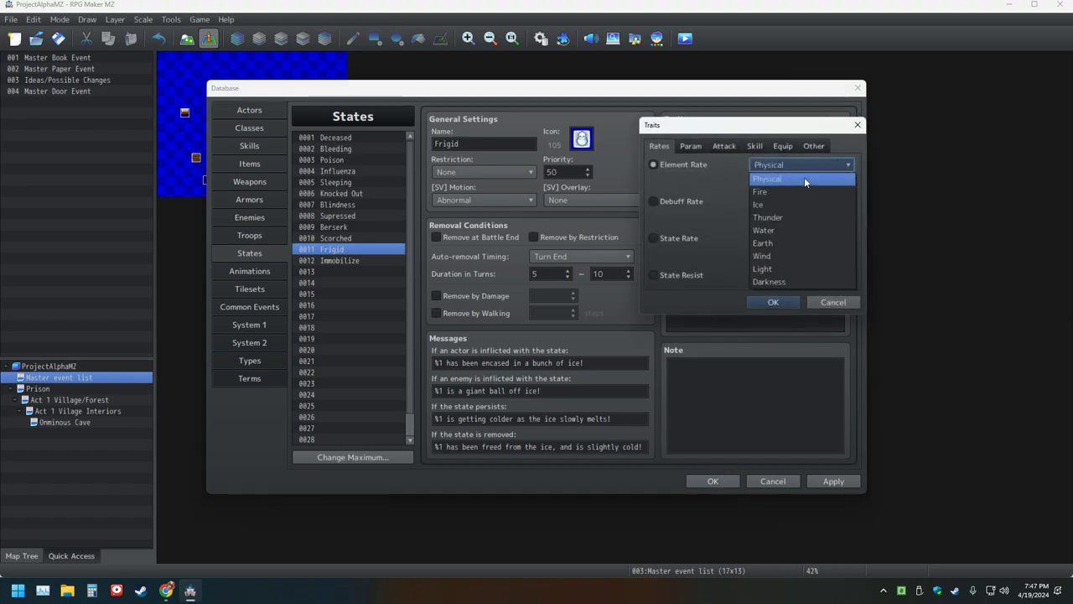
pyautogui.click(795, 176)
pyautogui.click(776, 307)
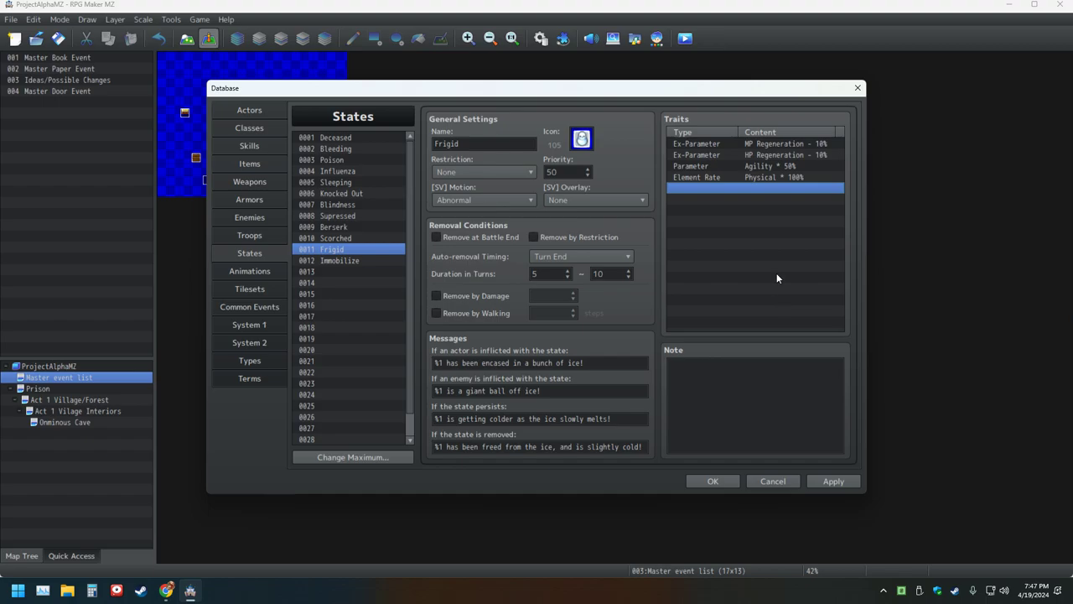
pyautogui.doubleClick(727, 176)
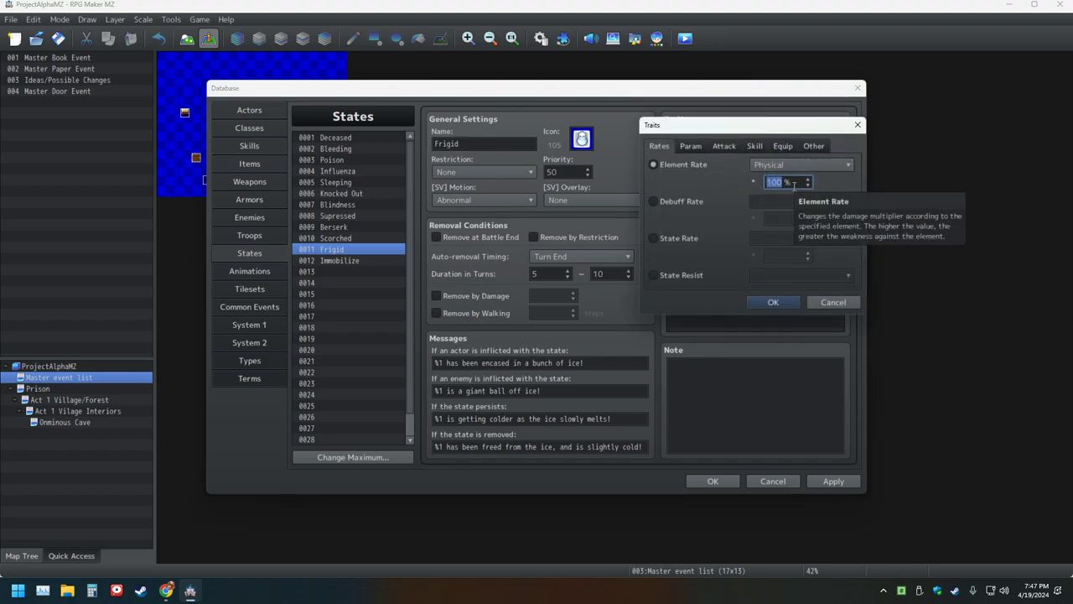
pyautogui.write('150')
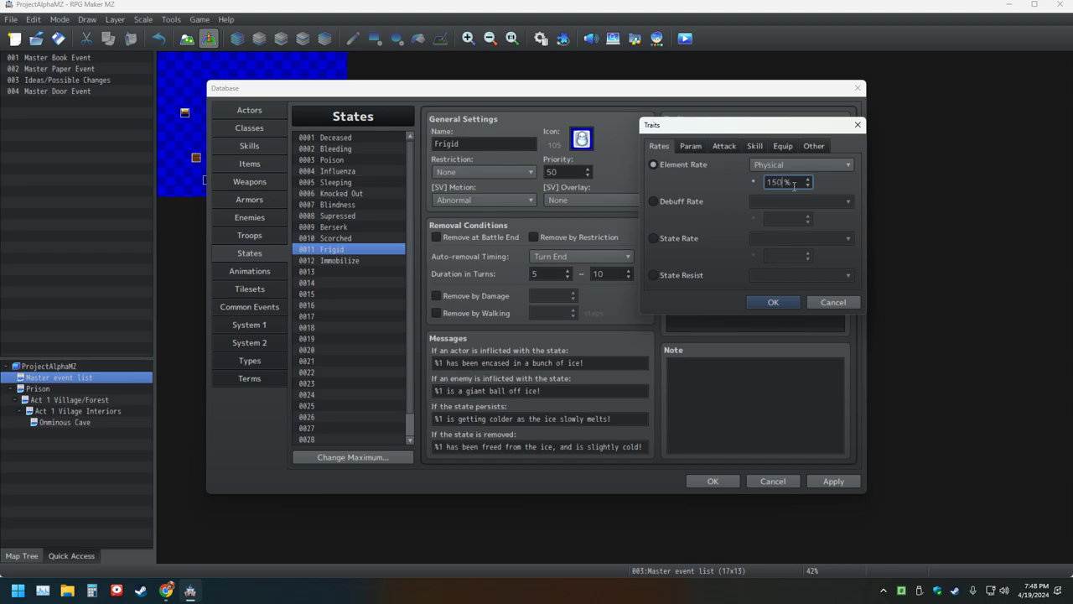
pyautogui.press('Return')
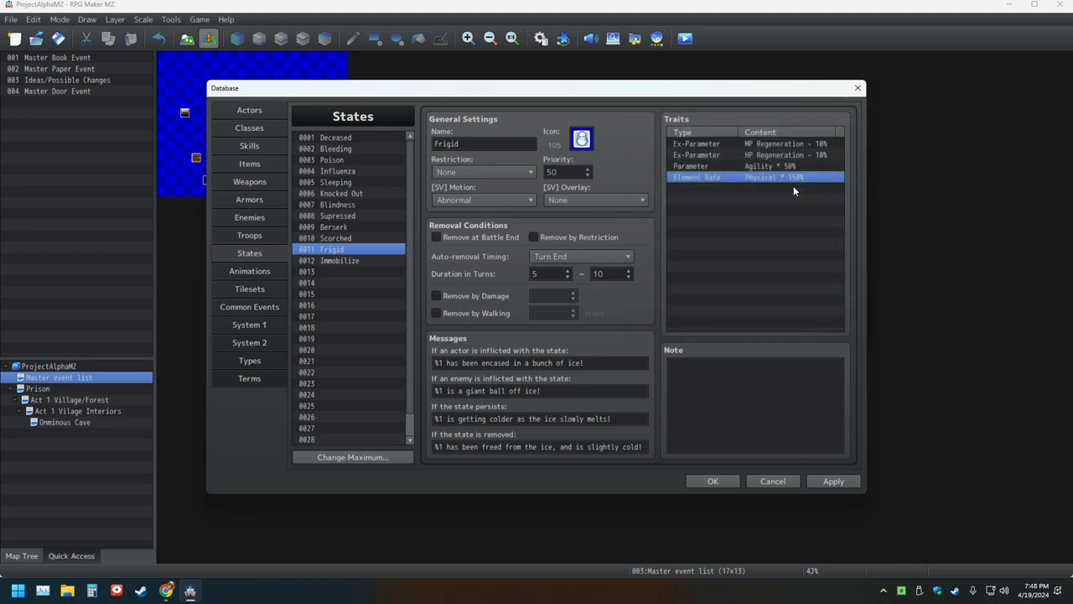
# Step: Add a second Element Rate trait to Frigid for Fire at 150%
pyautogui.doubleClick(719, 187)
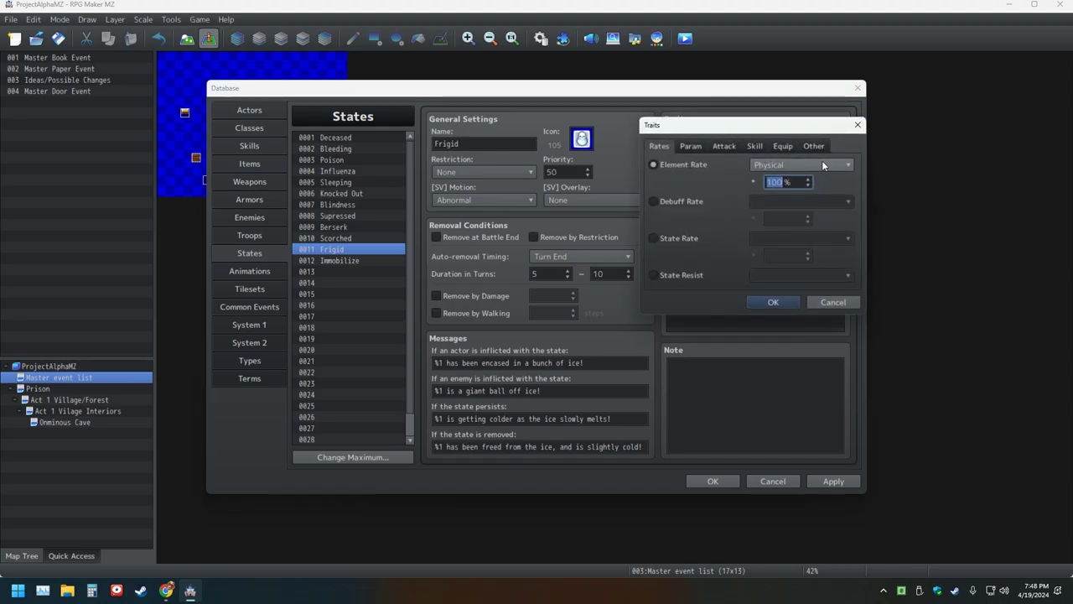
pyautogui.click(822, 165)
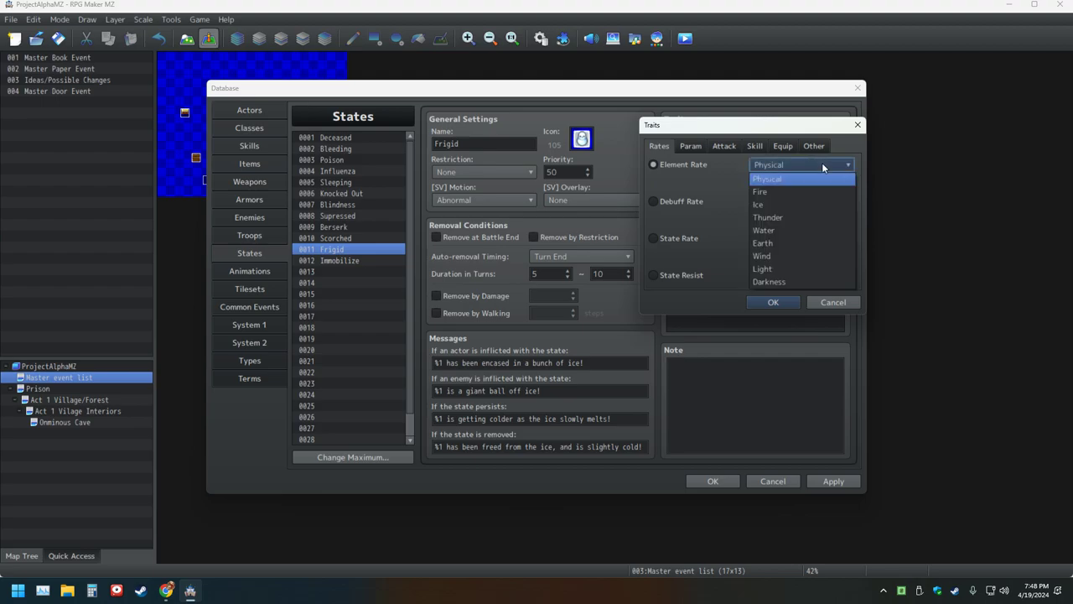
pyautogui.click(767, 192)
pyautogui.doubleClick(783, 183)
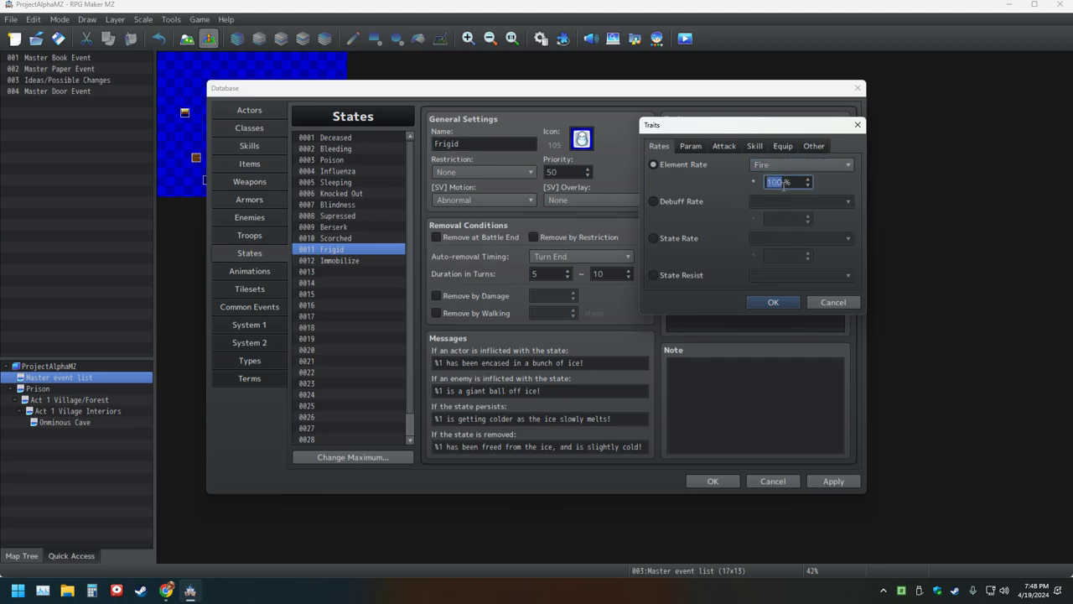
pyautogui.write('150')
pyautogui.press('Return')
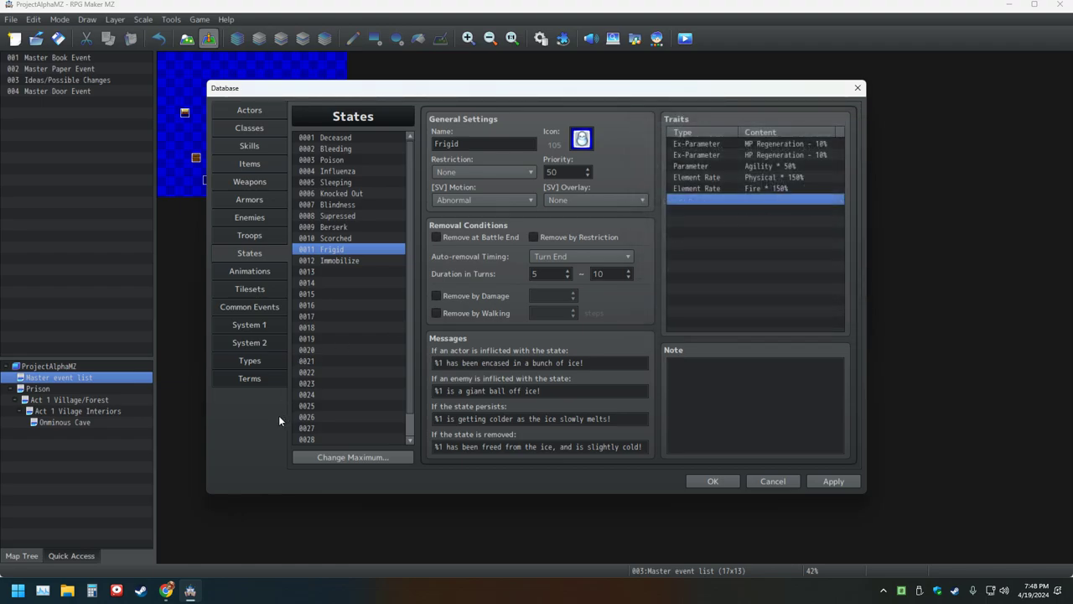
# Step: Give the Immobilize state an Element Rate Earth trait at 150%
pyautogui.click(364, 262)
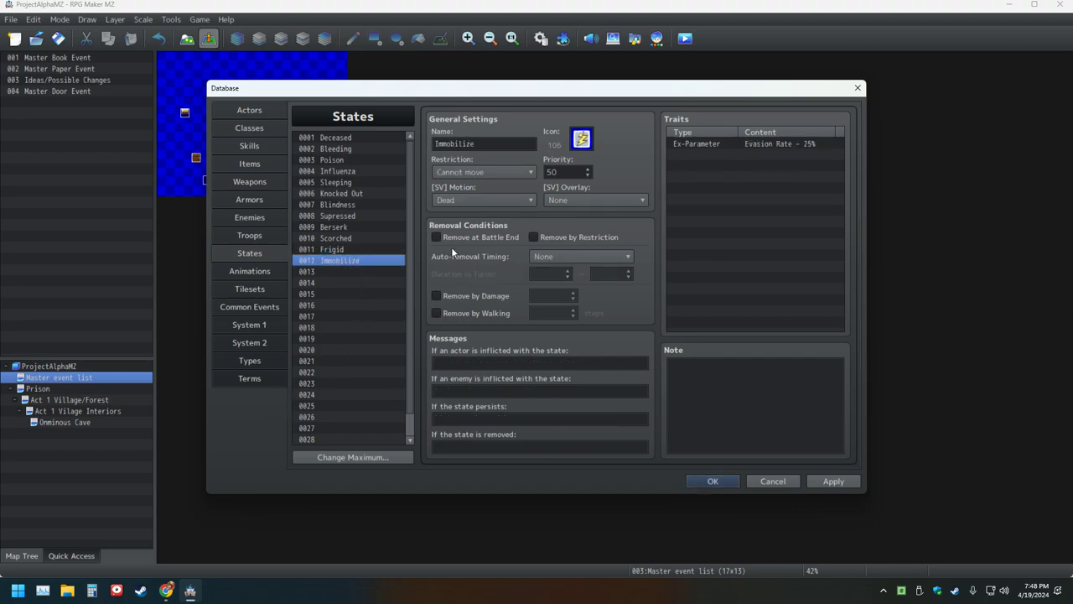
pyautogui.doubleClick(718, 155)
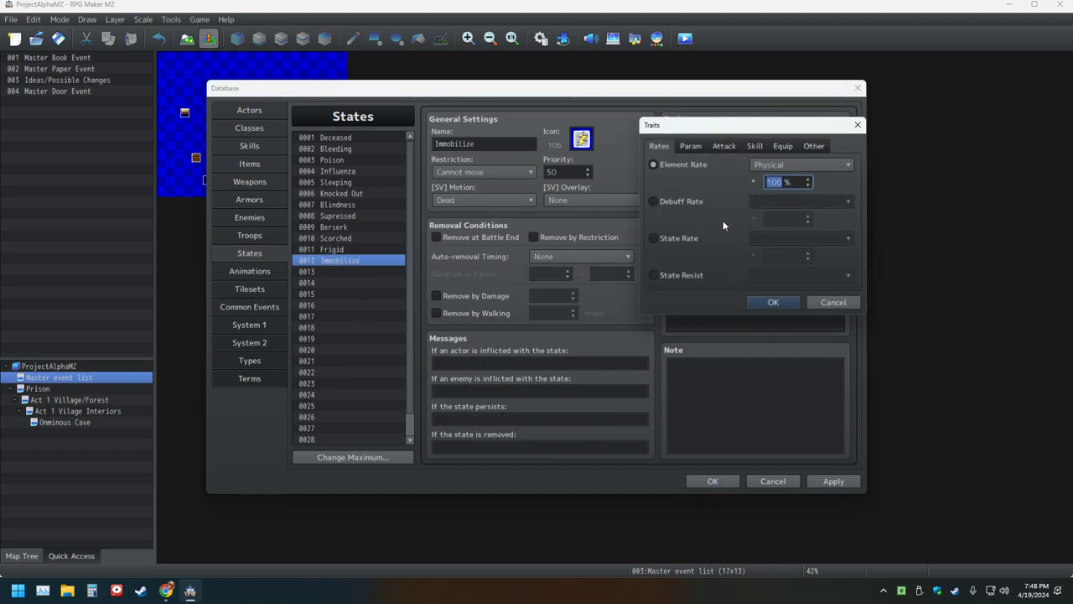
pyautogui.click(828, 166)
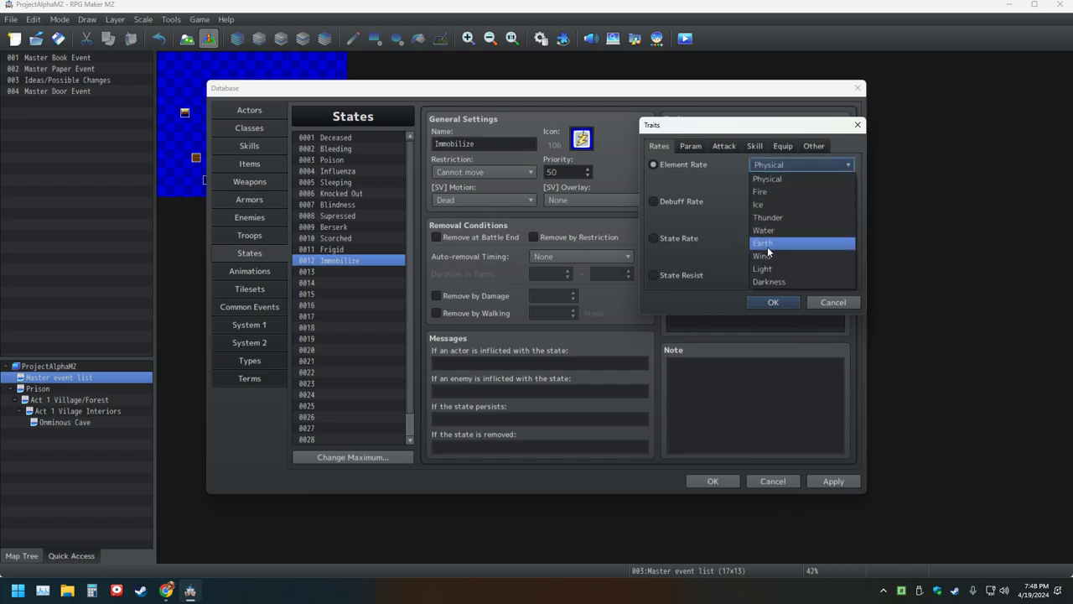
pyautogui.click(766, 243)
pyautogui.doubleClick(785, 182)
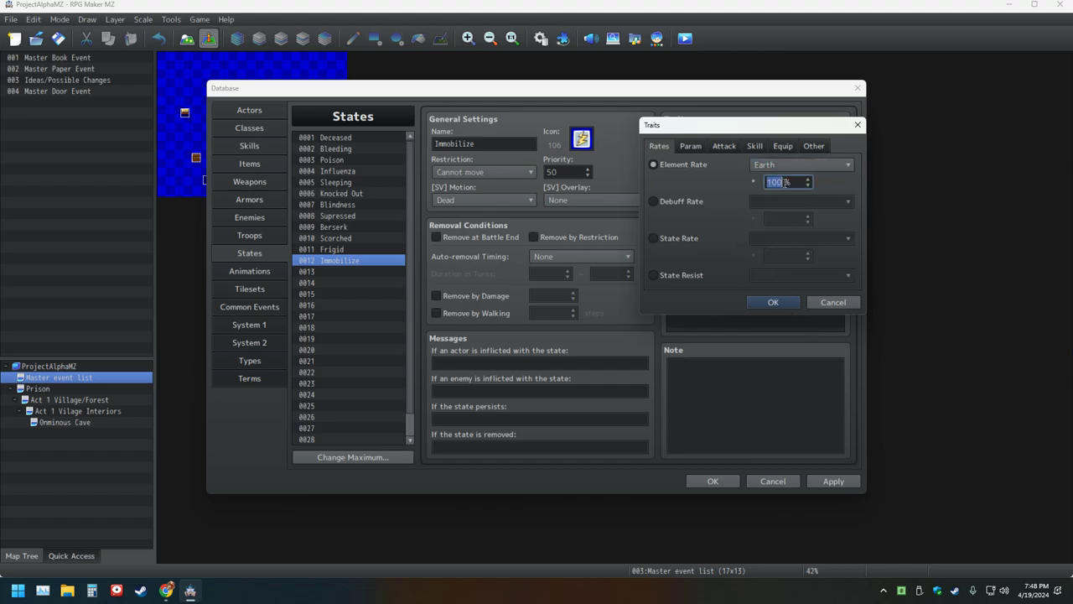
pyautogui.write('150')
pyautogui.press('Return')
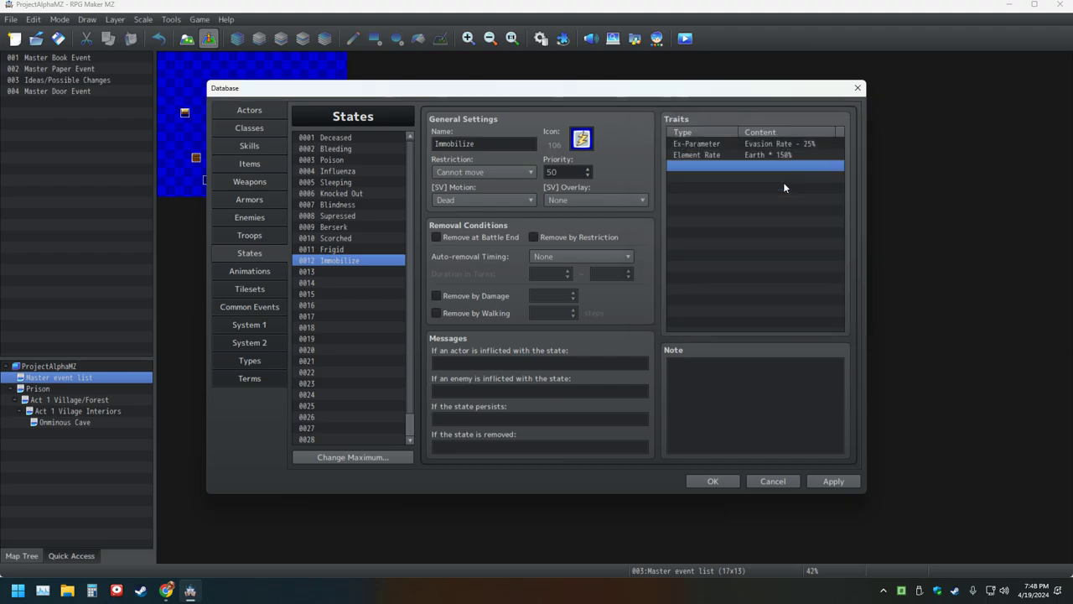
# Step: Add a second Element Rate trait to Immobilize for Water at 150%
pyautogui.doubleClick(721, 168)
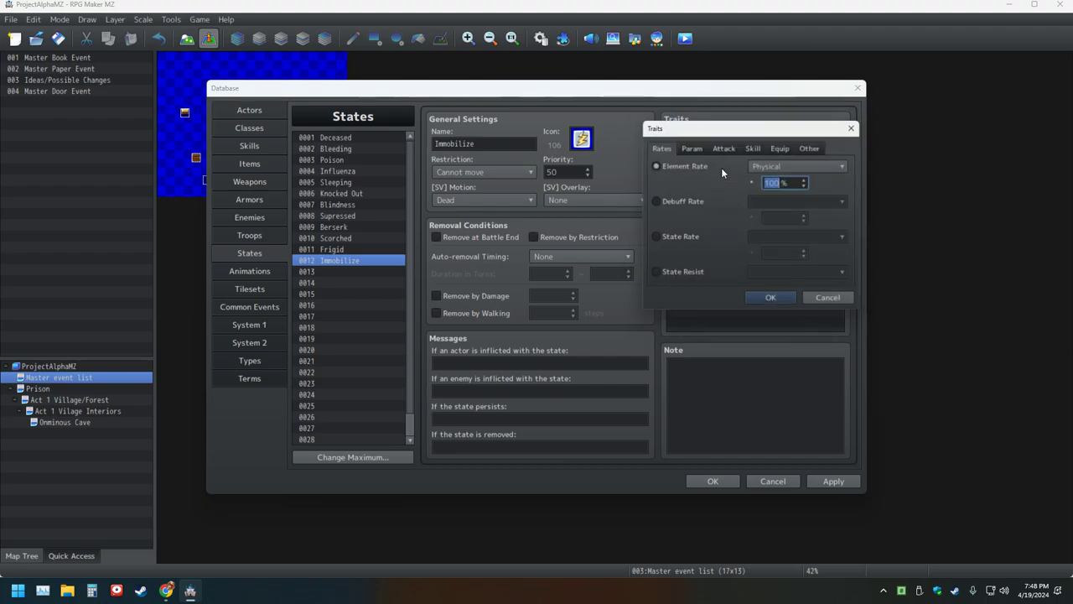
pyautogui.click(796, 165)
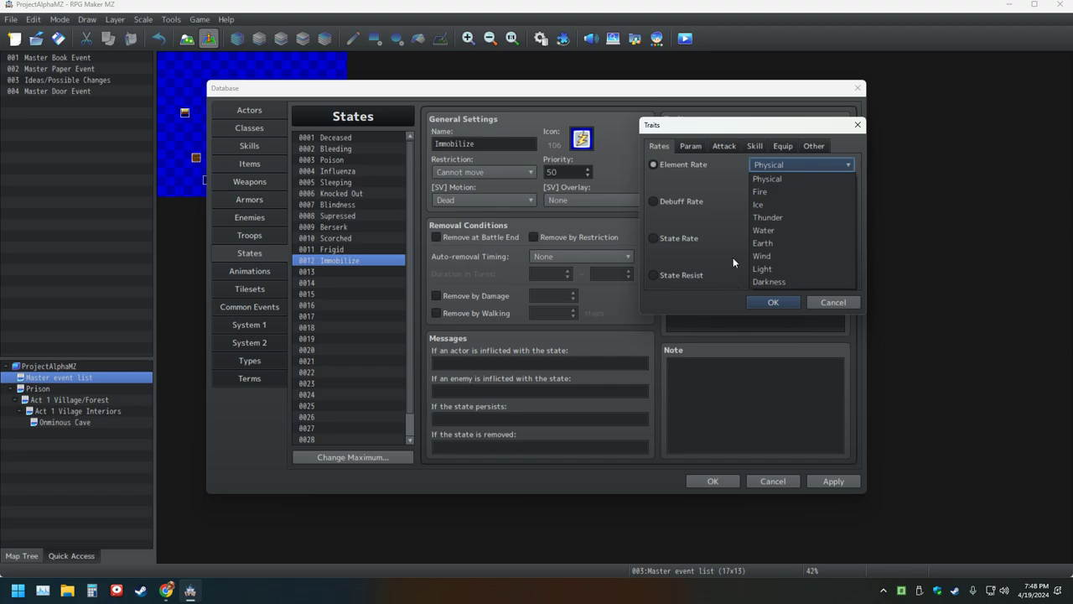
pyautogui.click(779, 230)
pyautogui.doubleClick(775, 182)
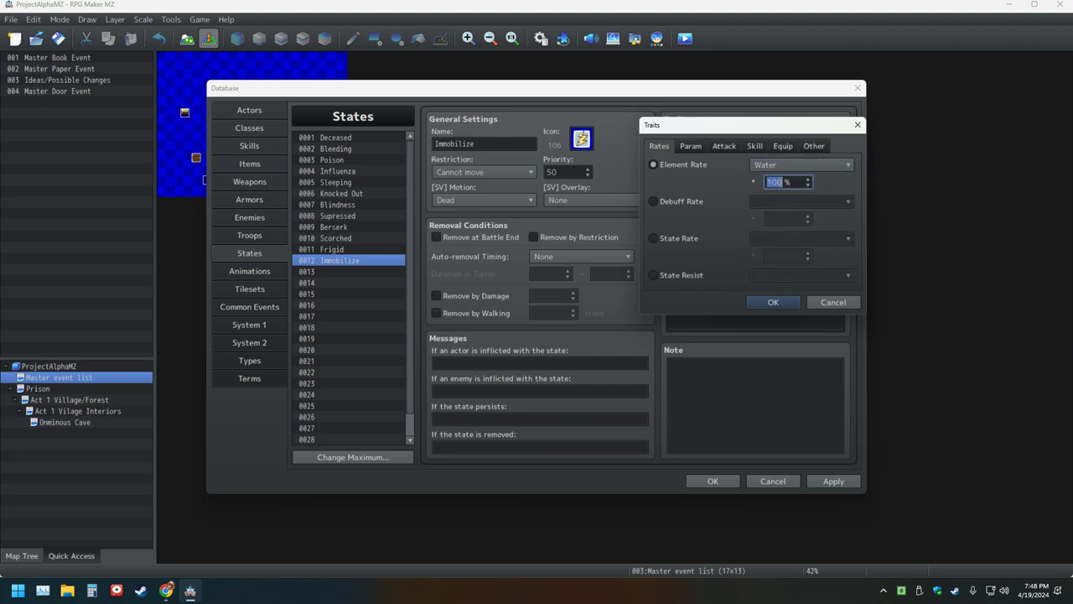
pyautogui.write('150')
pyautogui.press('Return')
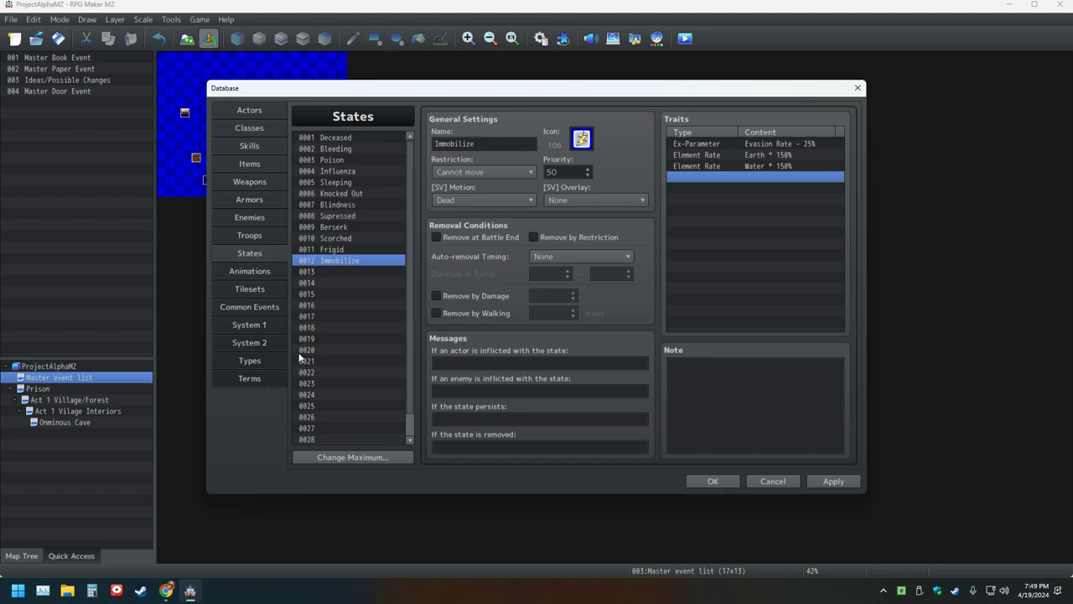
# Step: Select the empty 0013 state slot, then close the Database with OK, keeping the state changes
pyautogui.click(335, 272)
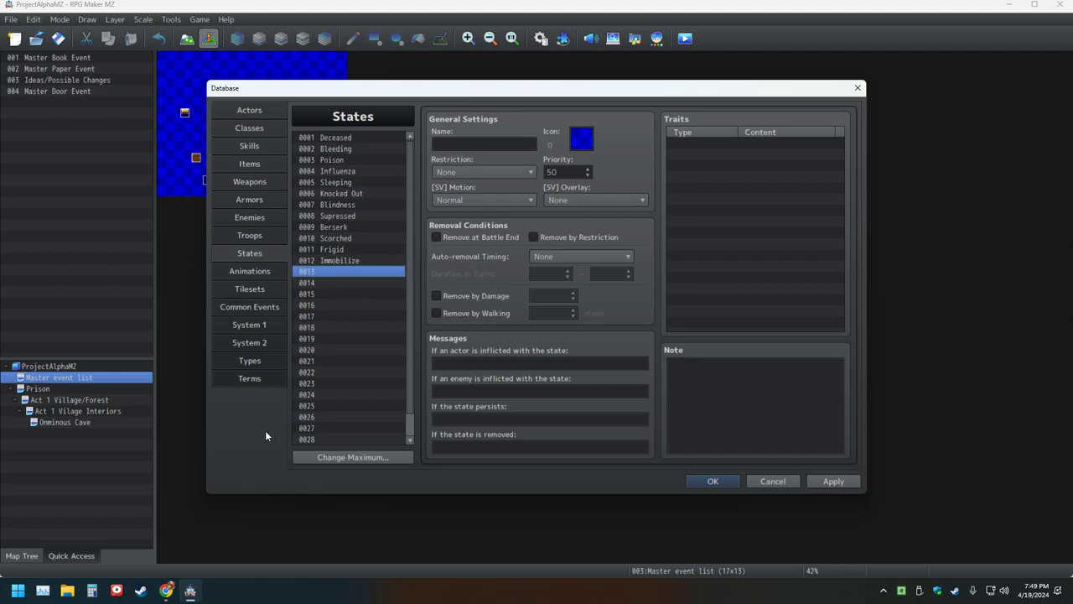
pyautogui.click(709, 481)
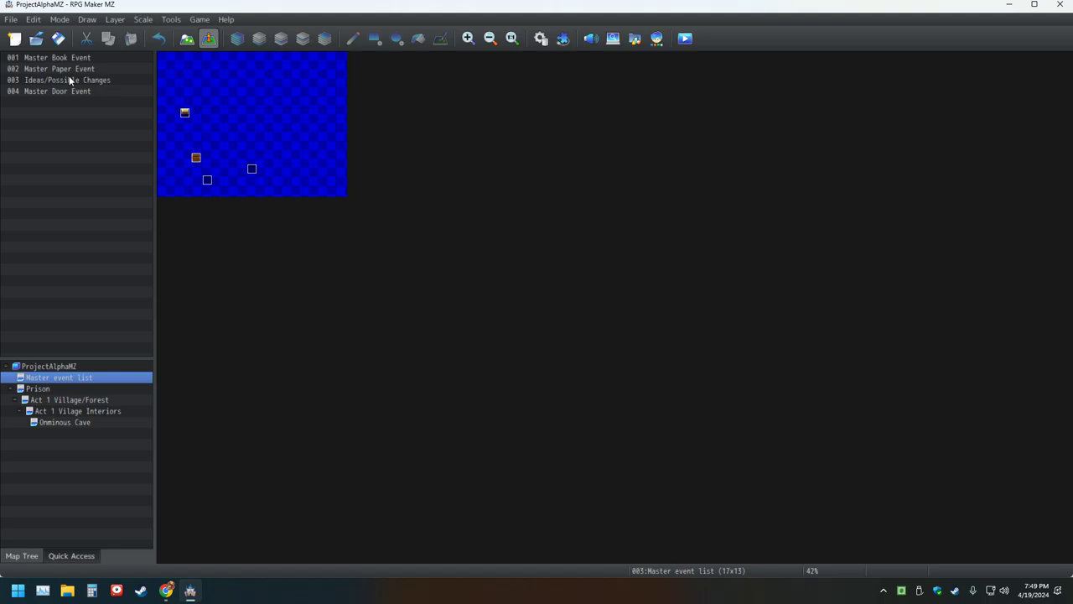